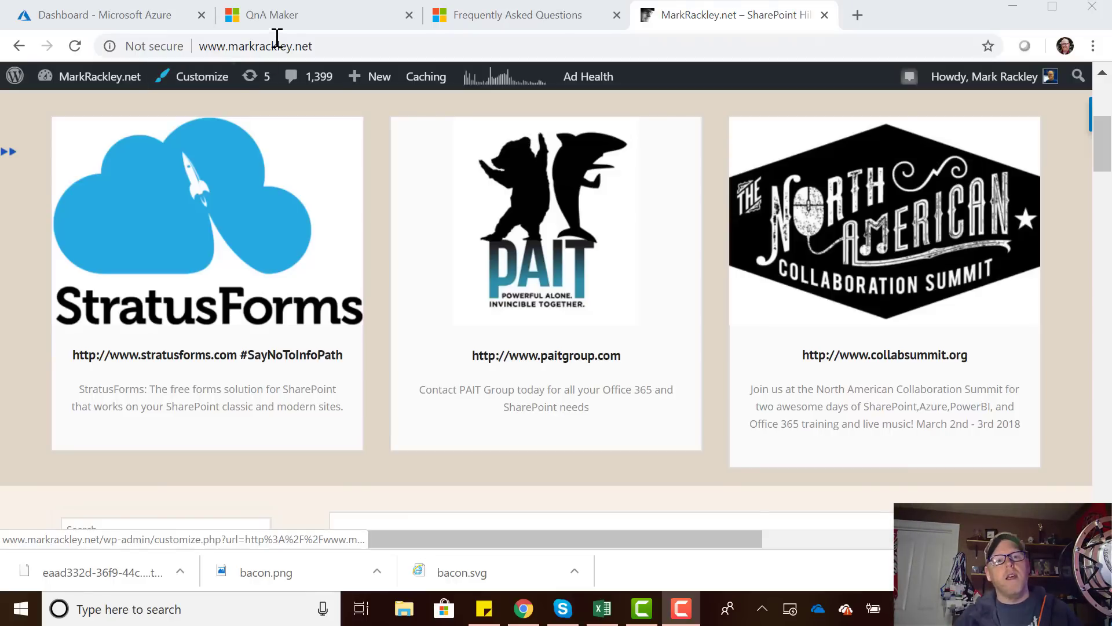
Switch to the qnamaker.ai tab and go to My knowledge bases.
click(295, 22)
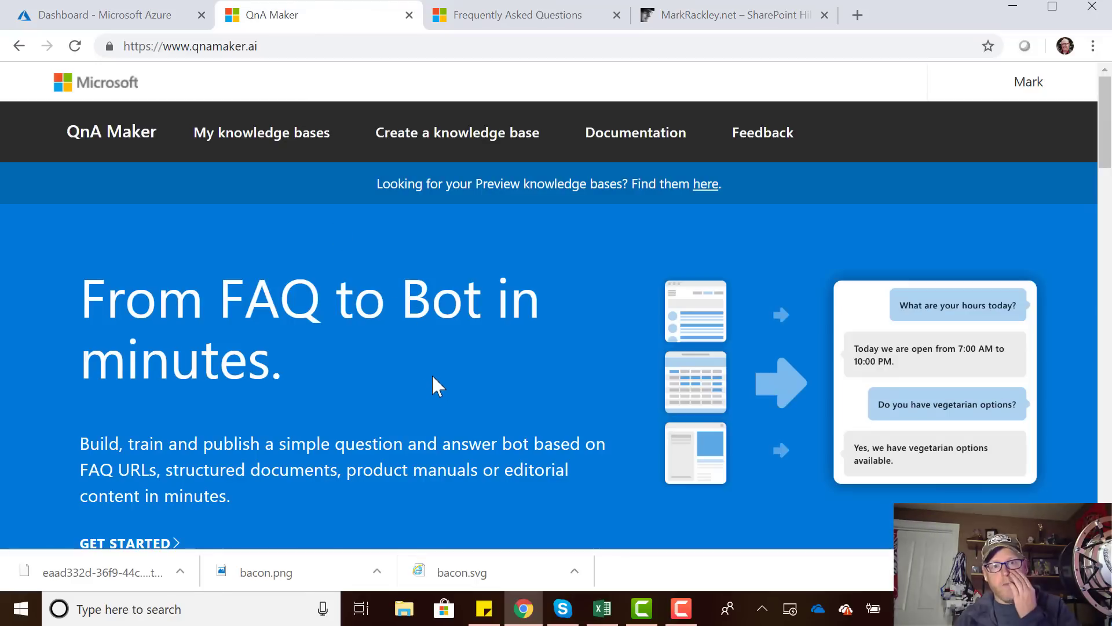
scroll(432, 380, down, 1)
scroll(435, 375, up, 1)
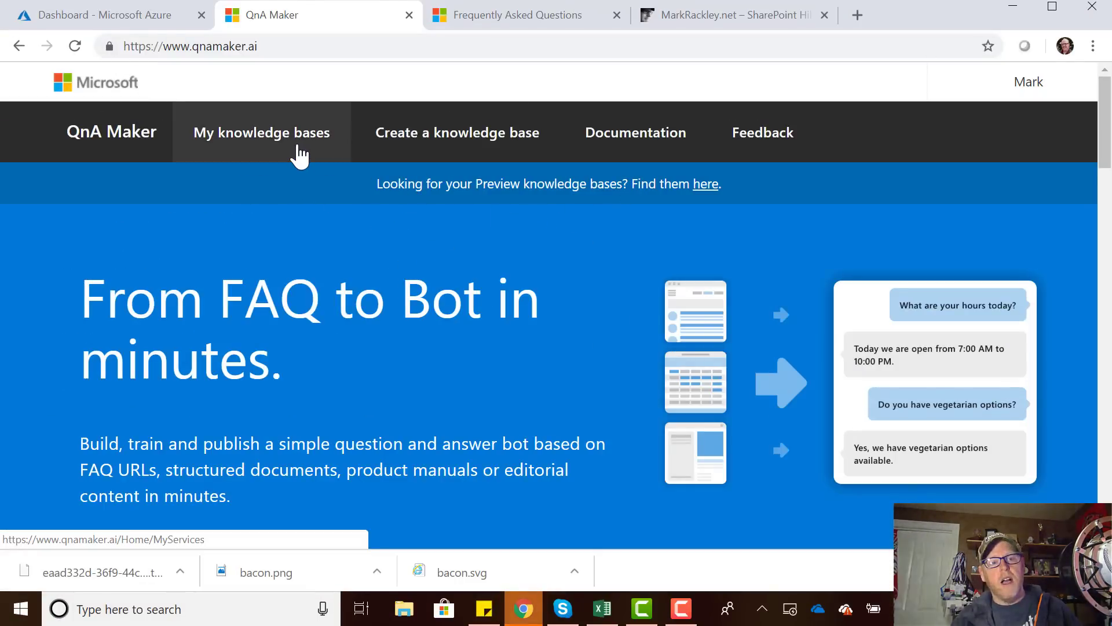
click(270, 139)
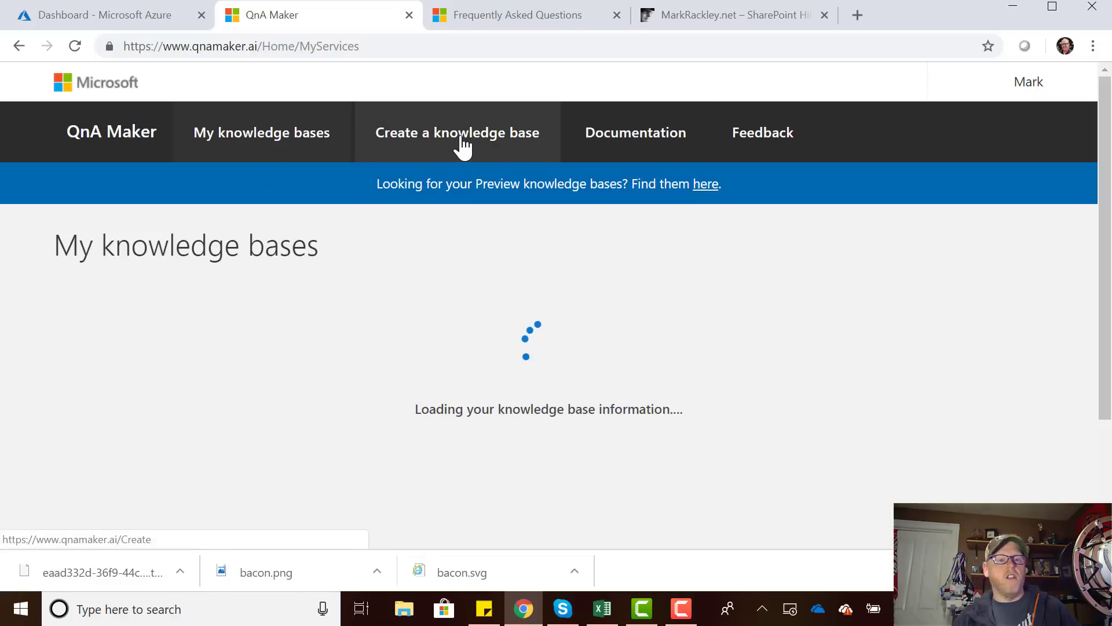
Go to Create a knowledge base and start creating a QnA service in Azure.
click(464, 145)
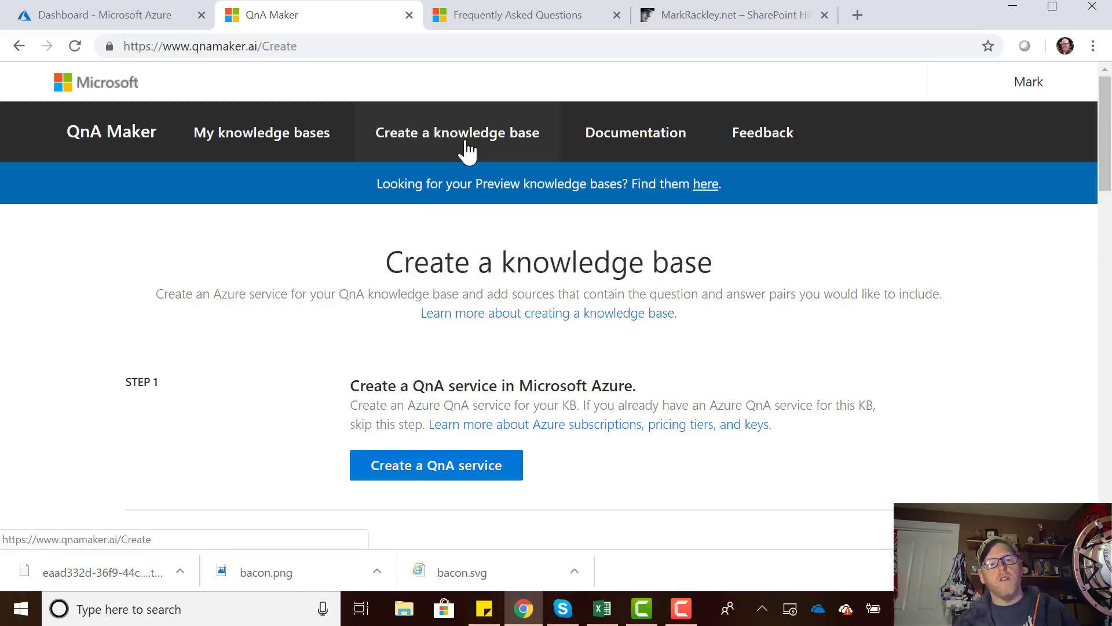
scroll(449, 366, down, 1)
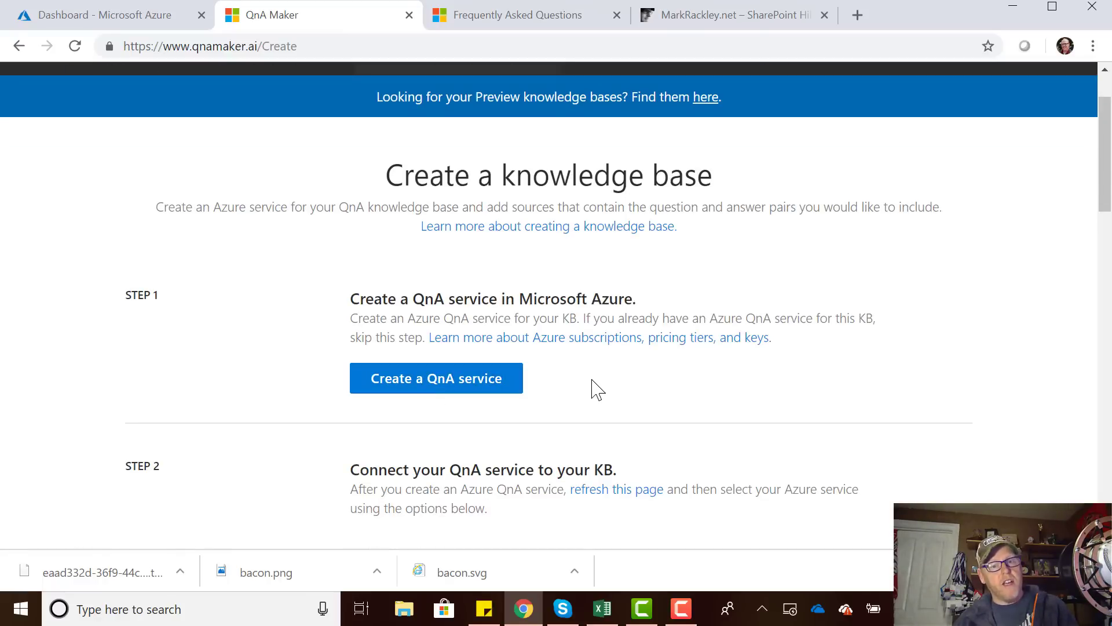
click(439, 396)
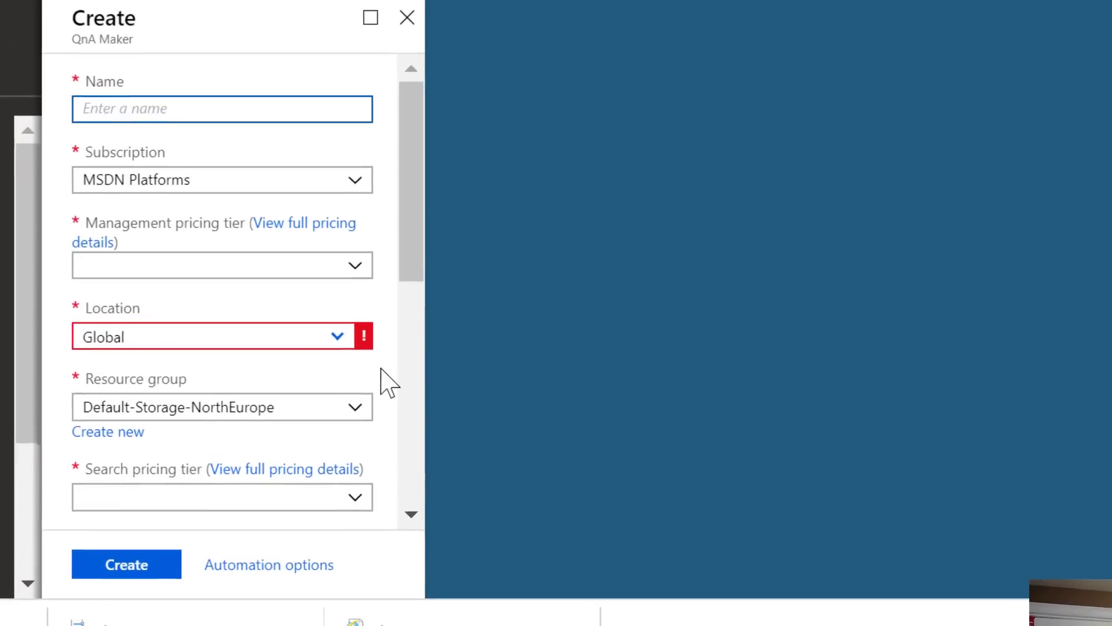
Name the QnA Maker service My_QNA_Service and set its location to West US.
text(My_)
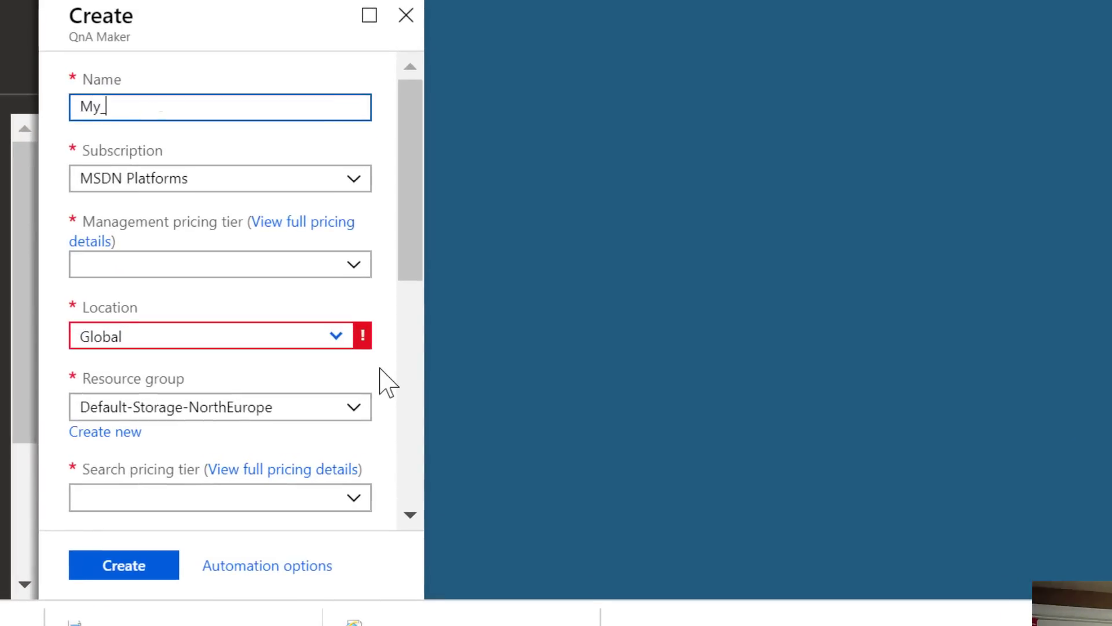
text(QNA_Service)
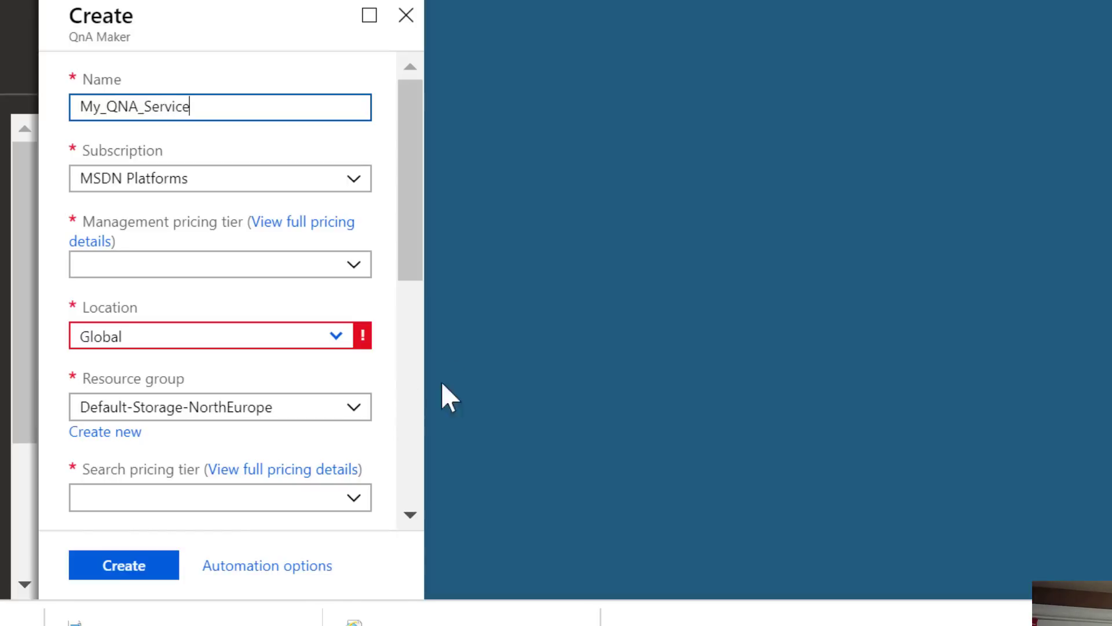
scroll(325, 255, down, 2)
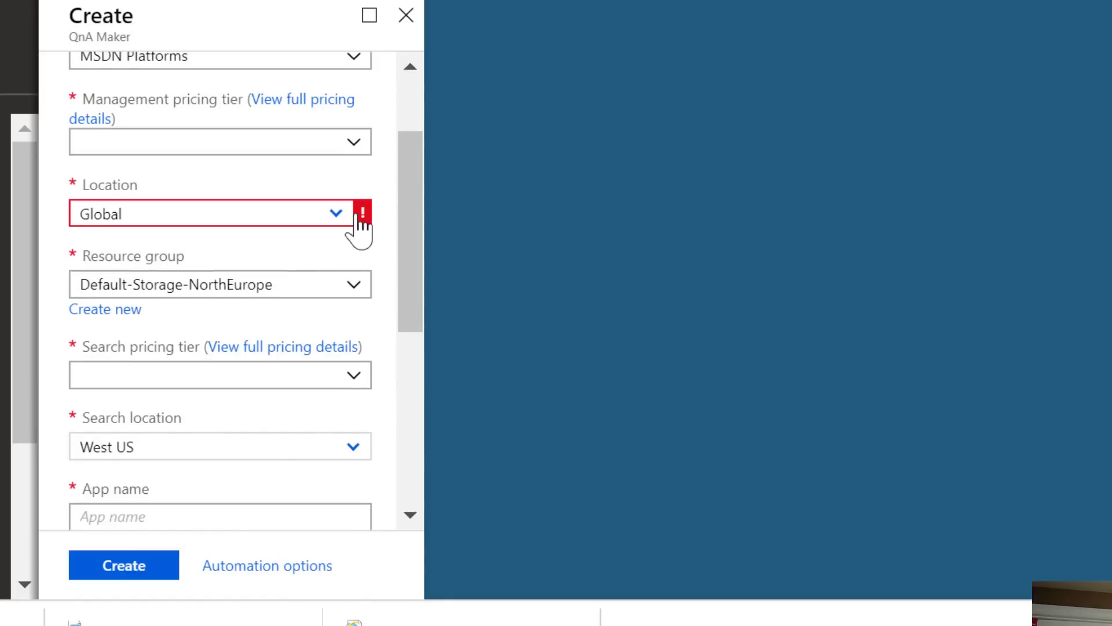
click(338, 215)
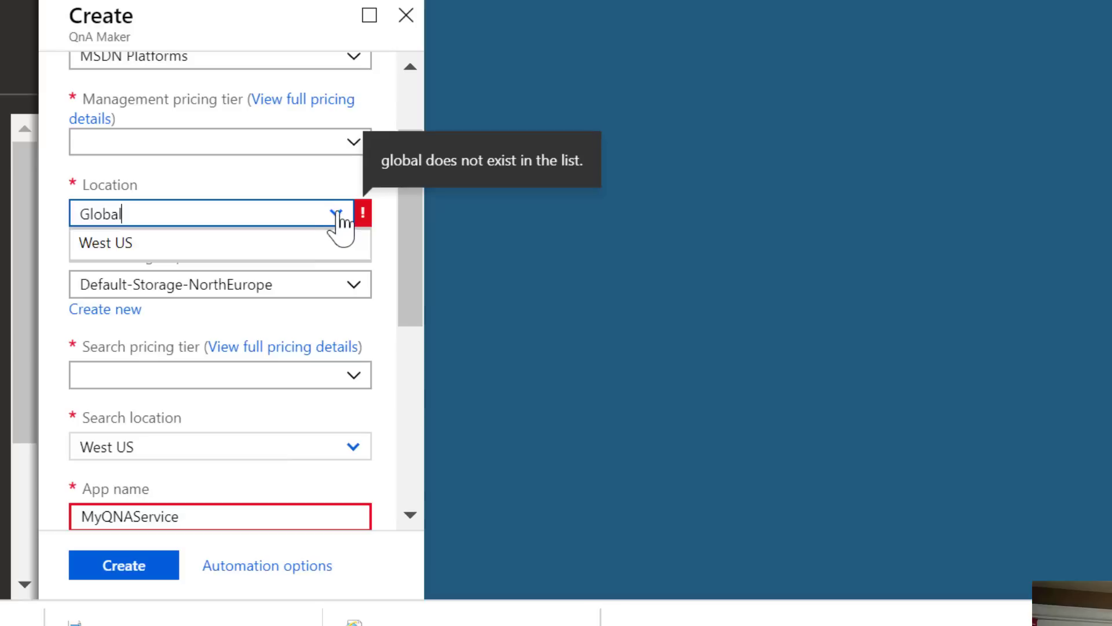
click(257, 241)
Choose the F0 management pricing tier and the S search pricing tier.
click(351, 142)
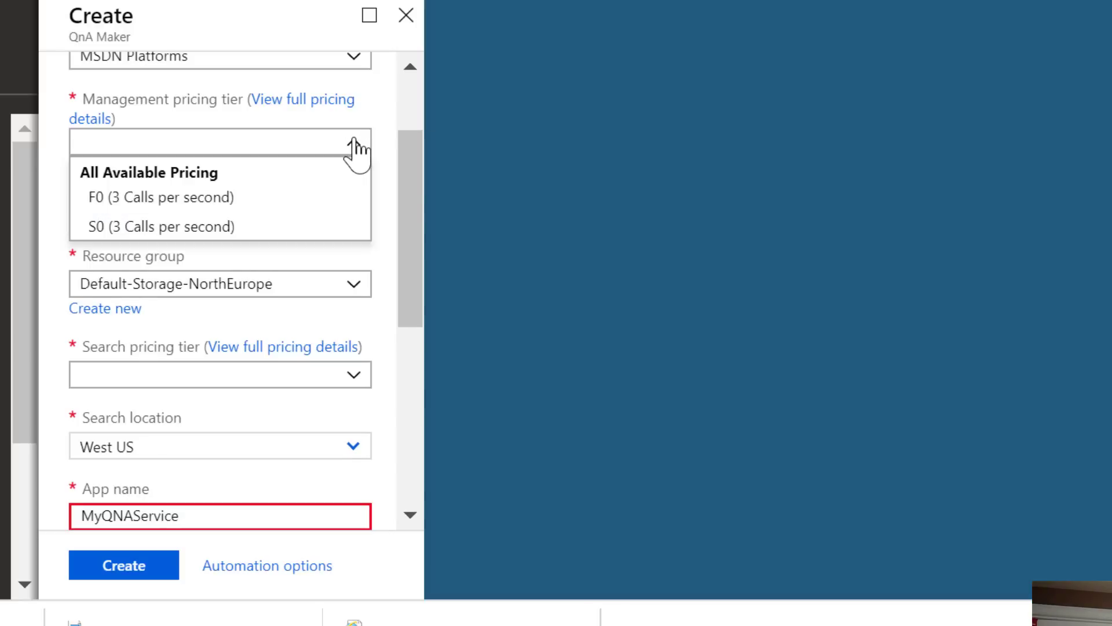
click(268, 200)
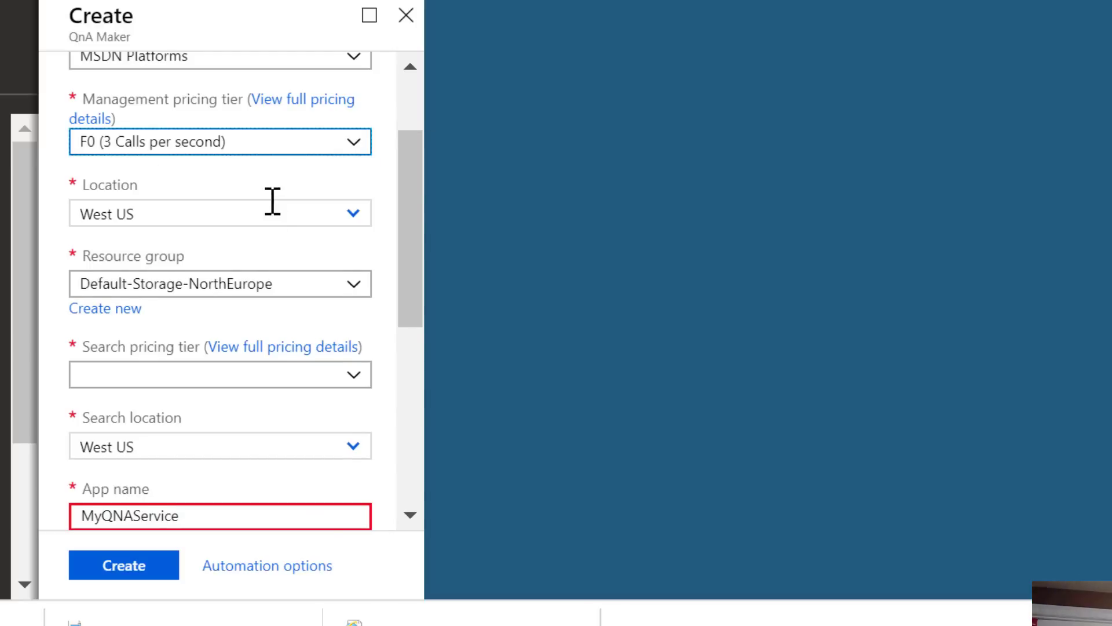
scroll(273, 201, up, 3)
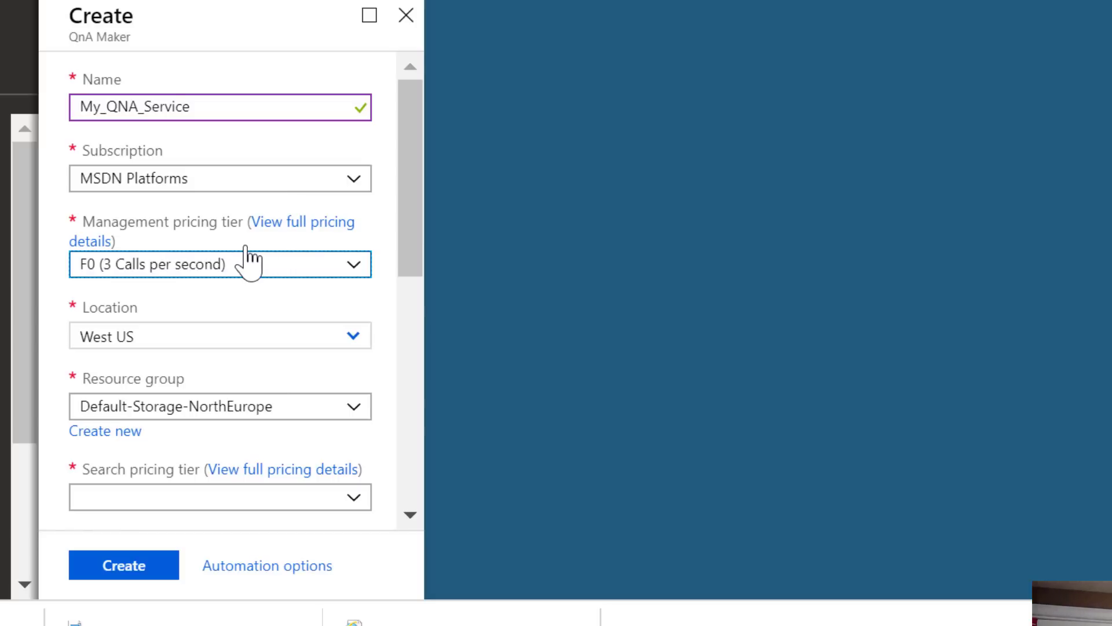
scroll(291, 294, down, 2)
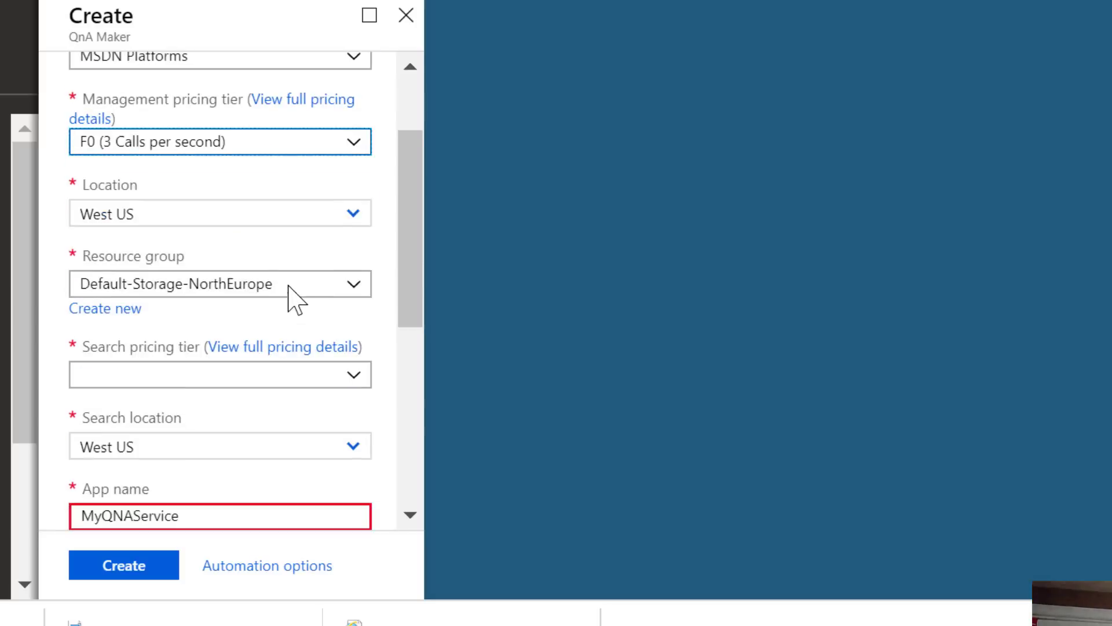
click(355, 383)
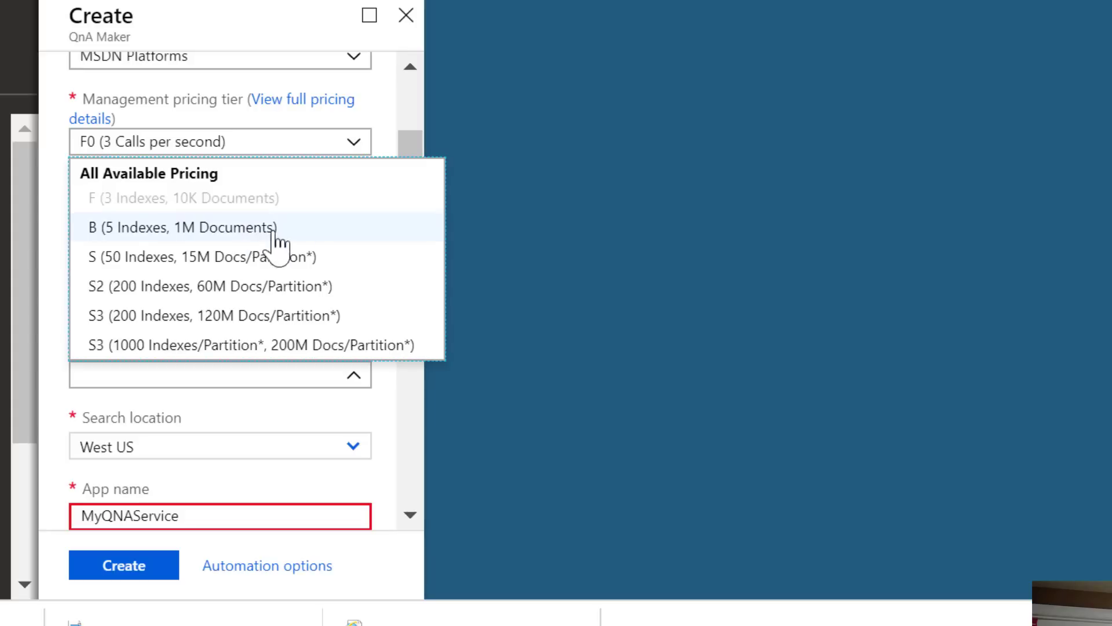
click(235, 210)
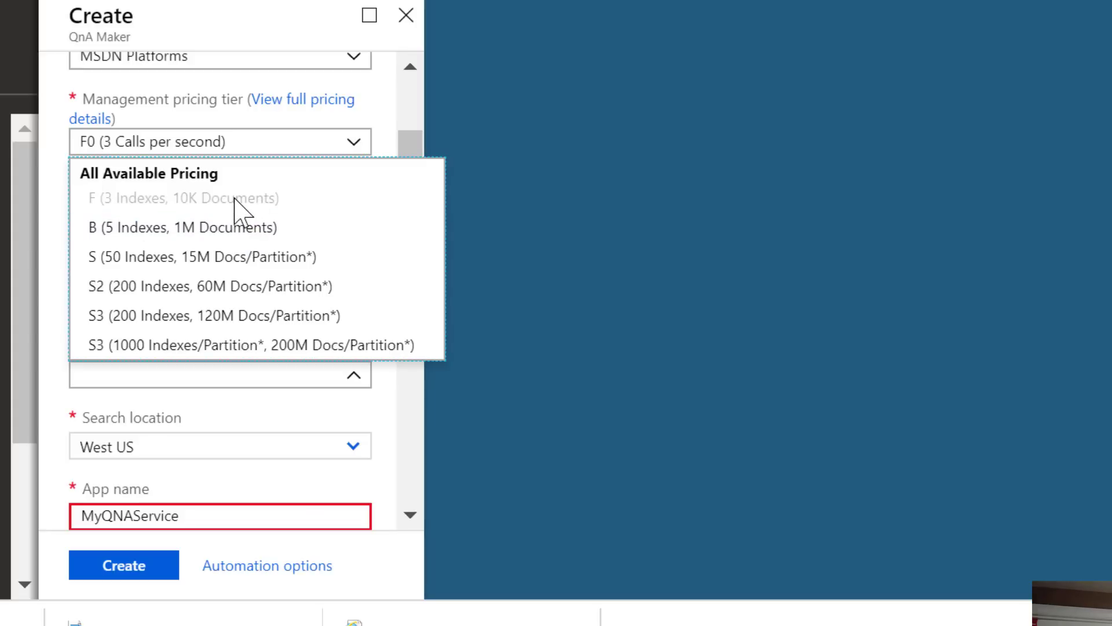
click(242, 264)
Keep West US as the search location and append a unique suffix to the App name.
scroll(269, 406, down, 3)
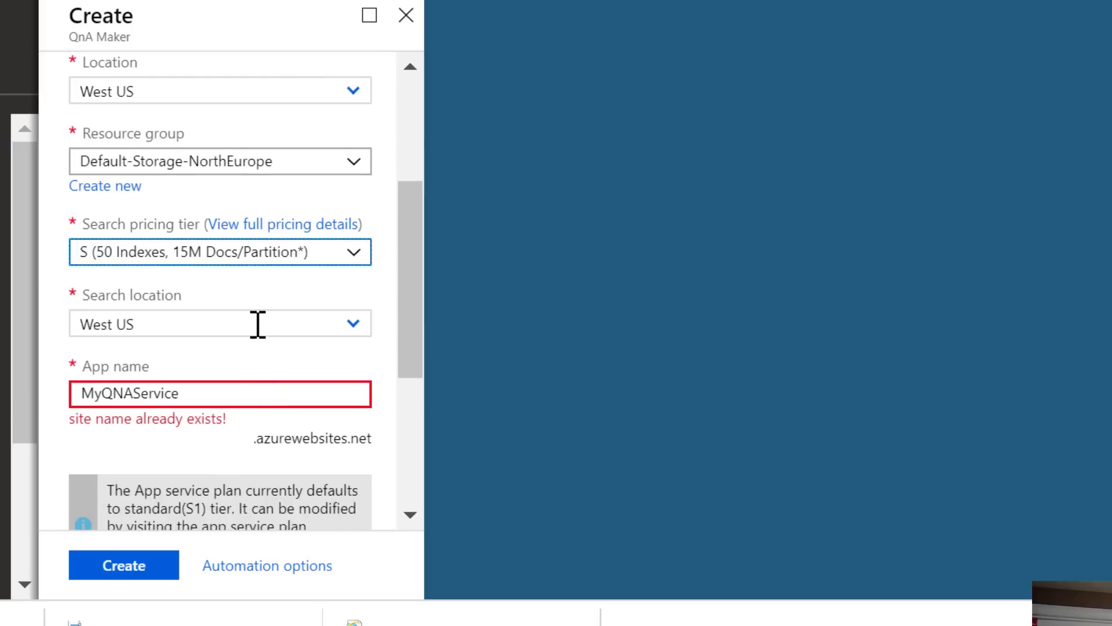
click(264, 323)
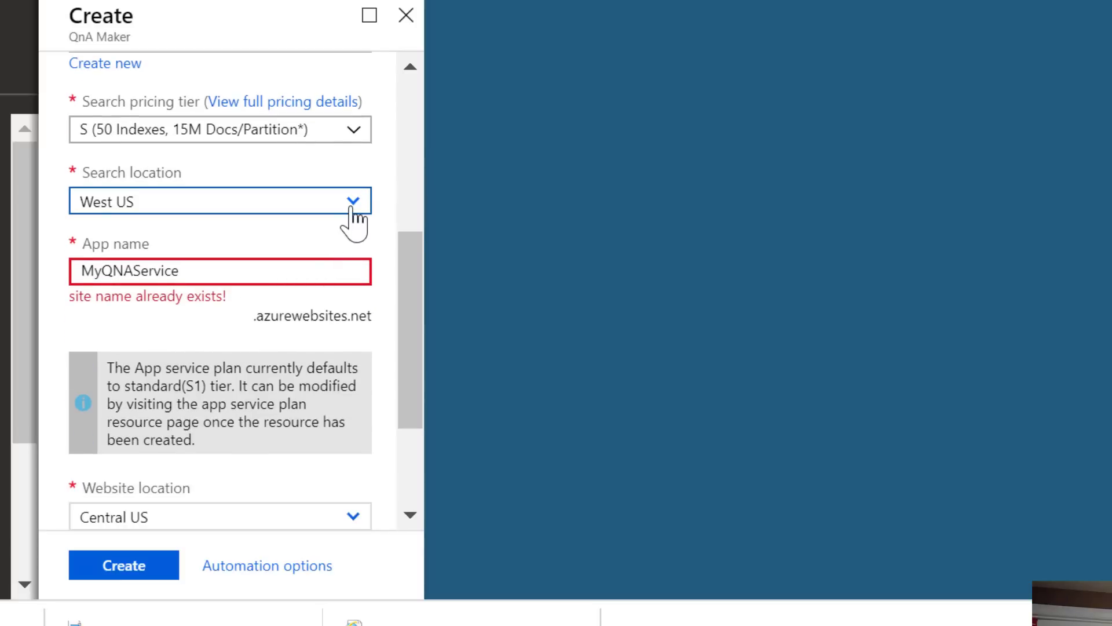
click(351, 210)
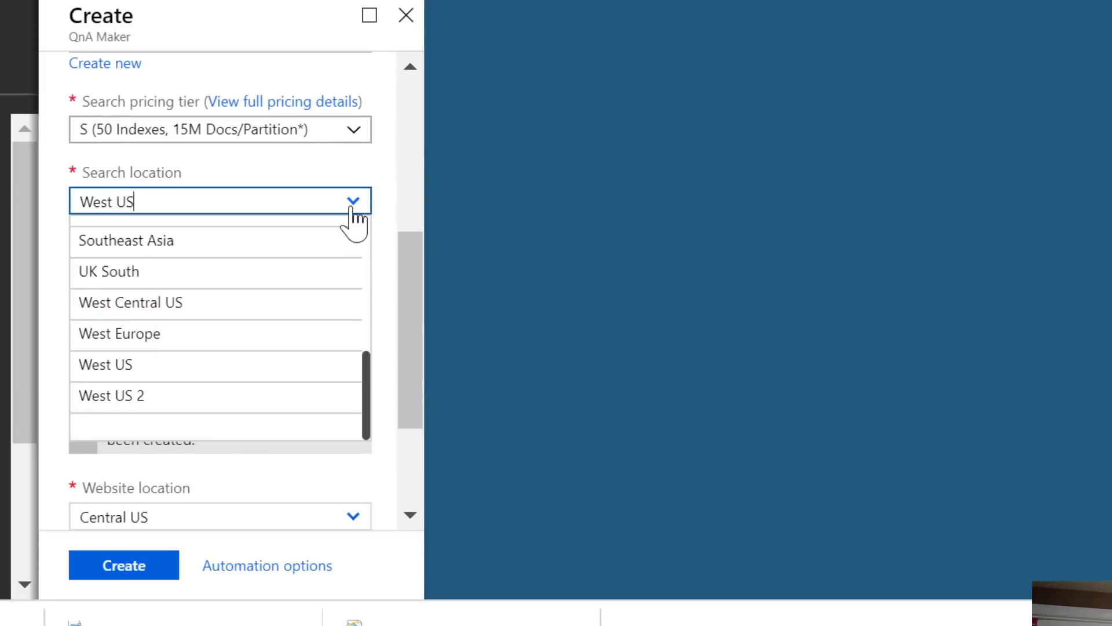
click(230, 379)
click(226, 270)
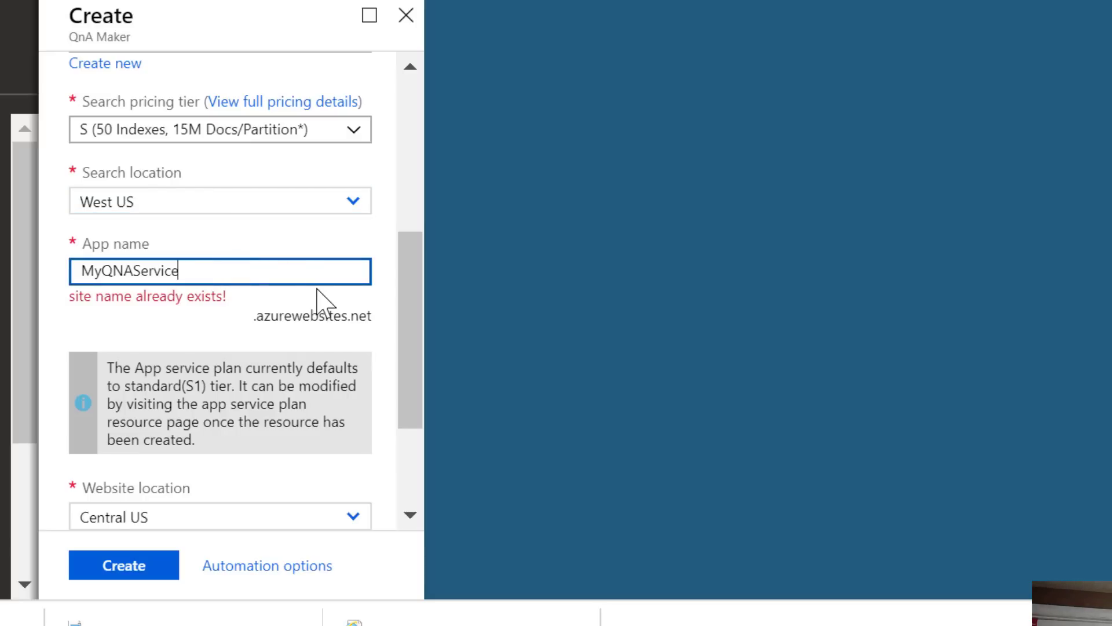
text(Rackley)
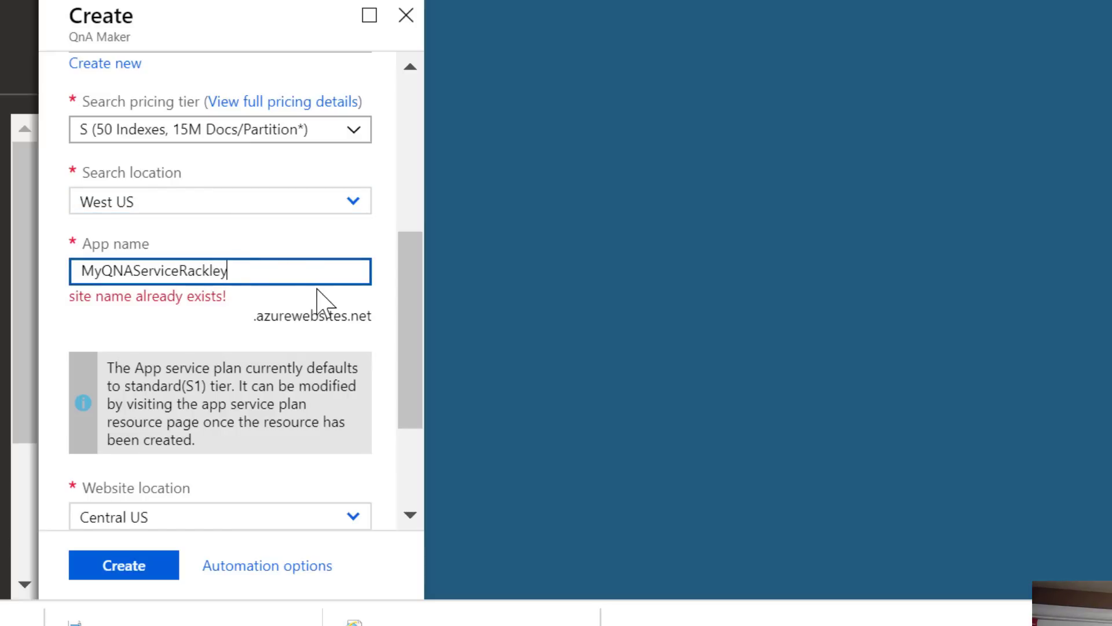
Set App insights location to South Central US and create the service.
scroll(243, 353, down, 2)
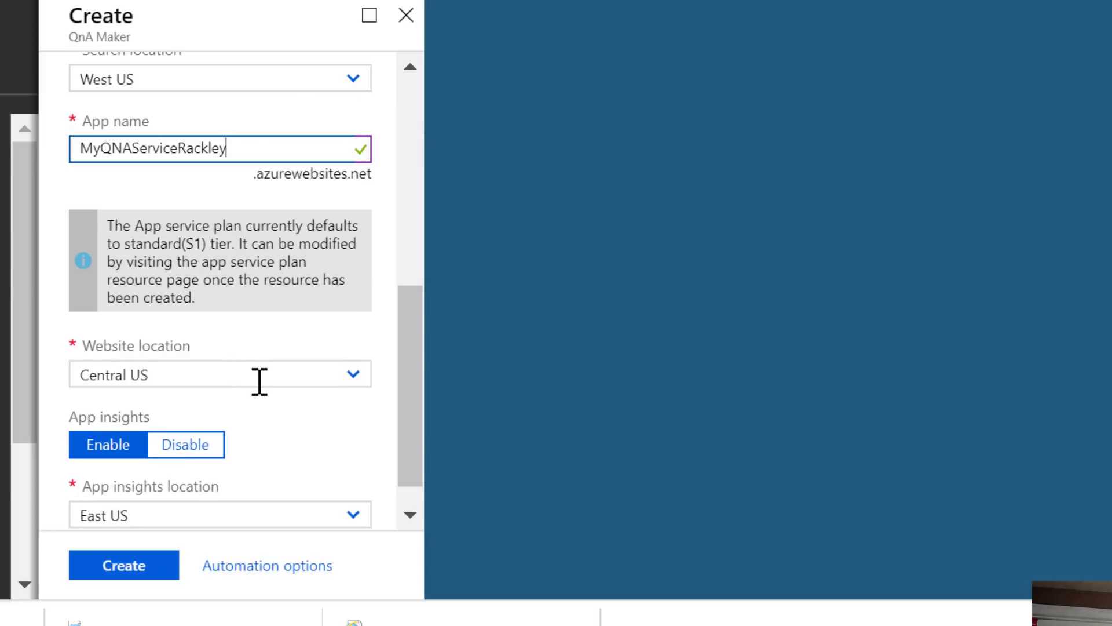
scroll(259, 383, down, 1)
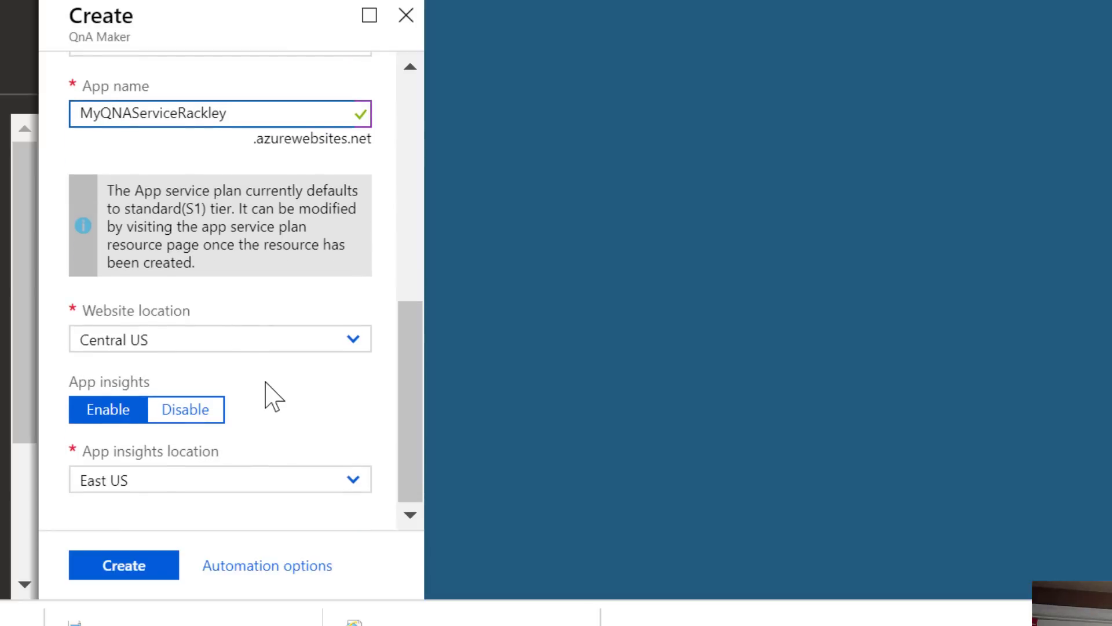
click(194, 481)
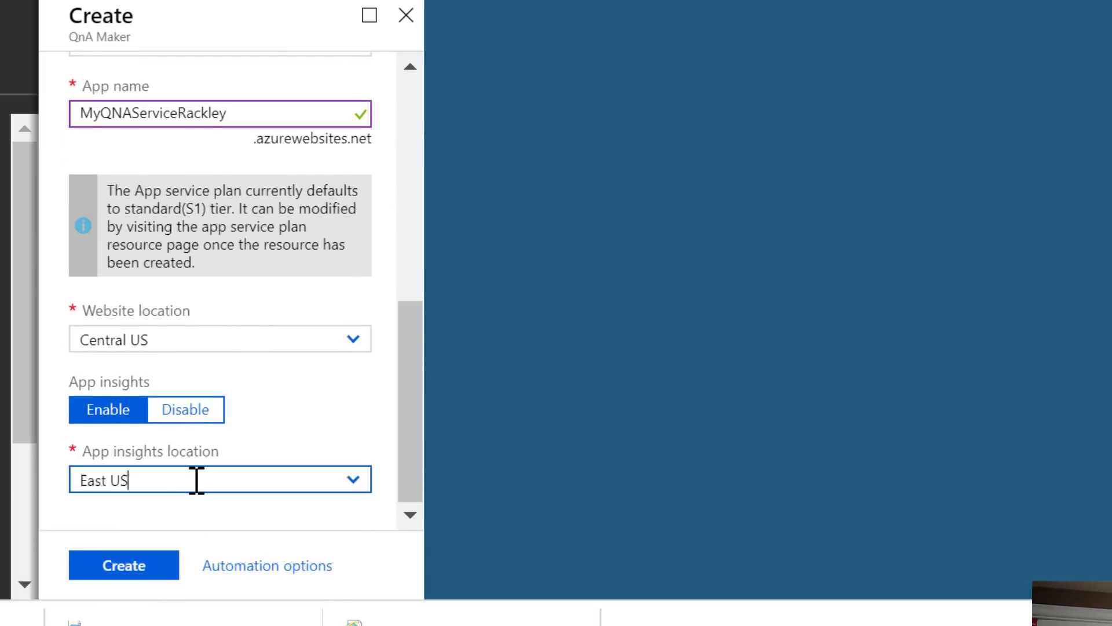
click(351, 481)
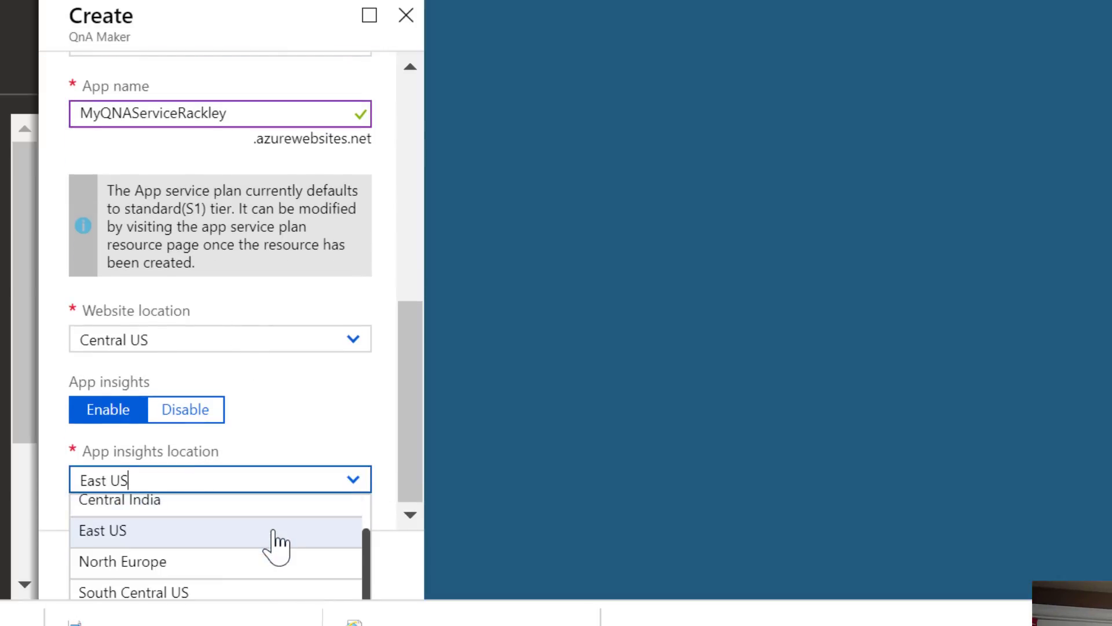
click(223, 592)
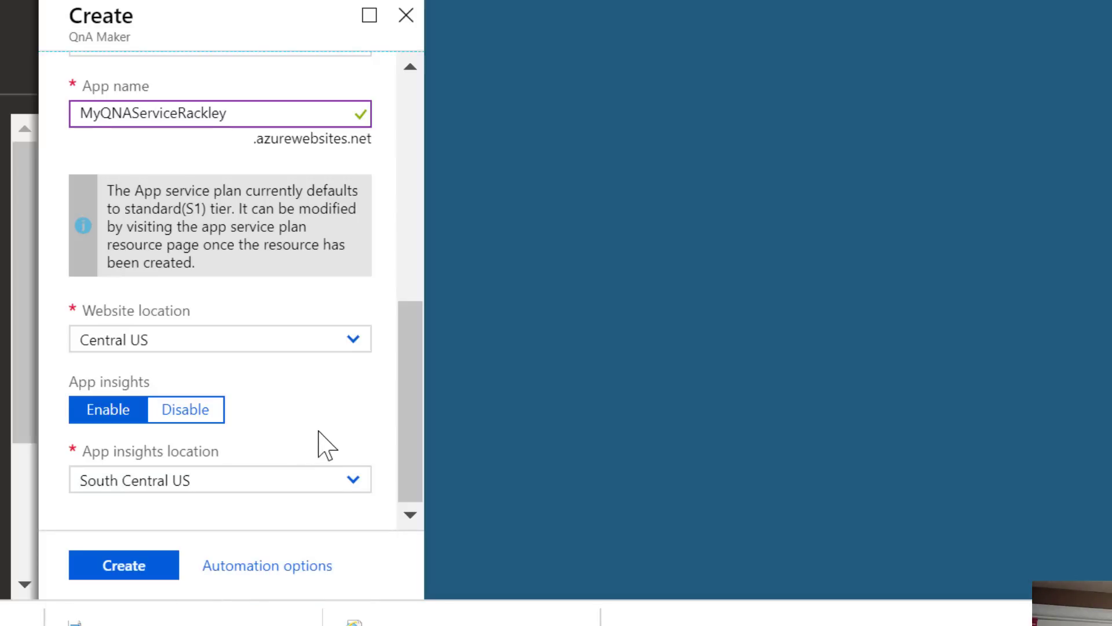
click(123, 569)
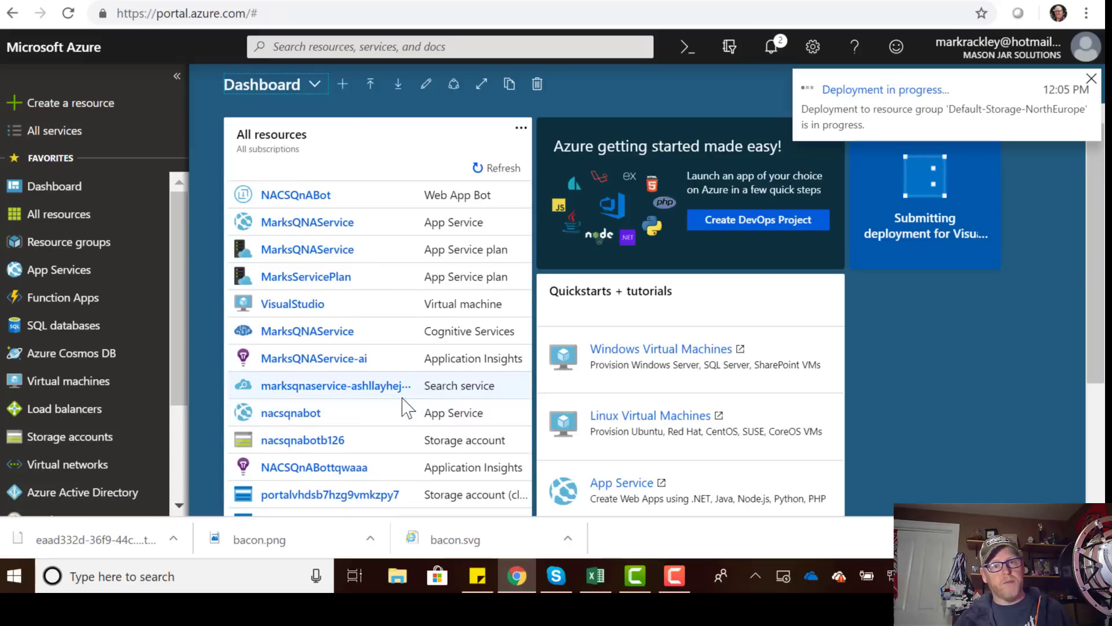
Confirm My_QNA_Service deployed and review its Quick start blade, then return to the Create tab.
click(772, 51)
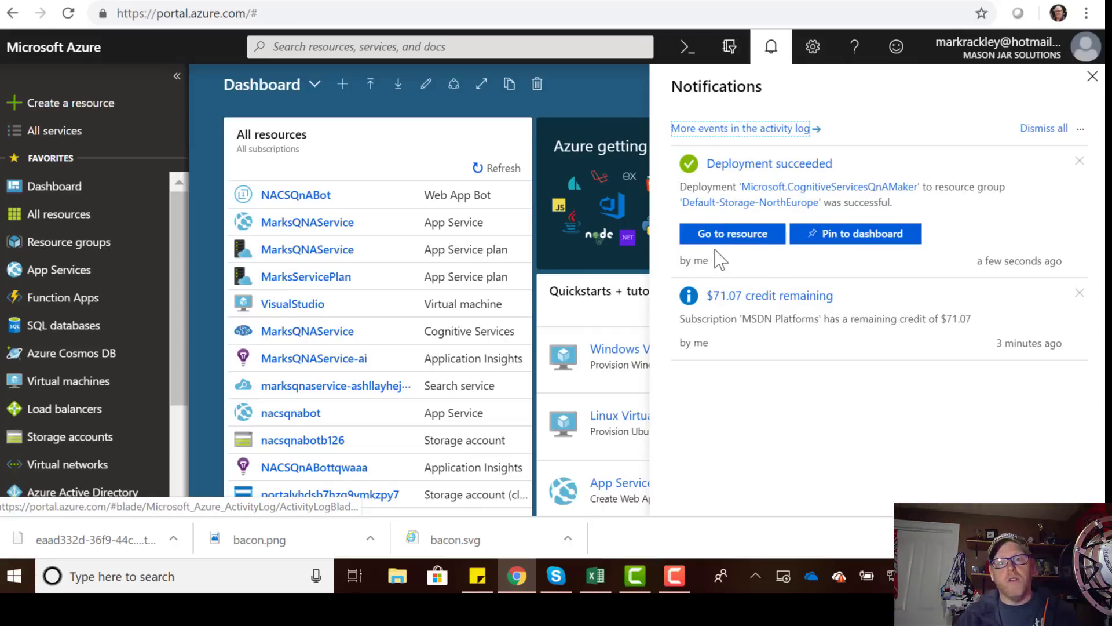
click(732, 241)
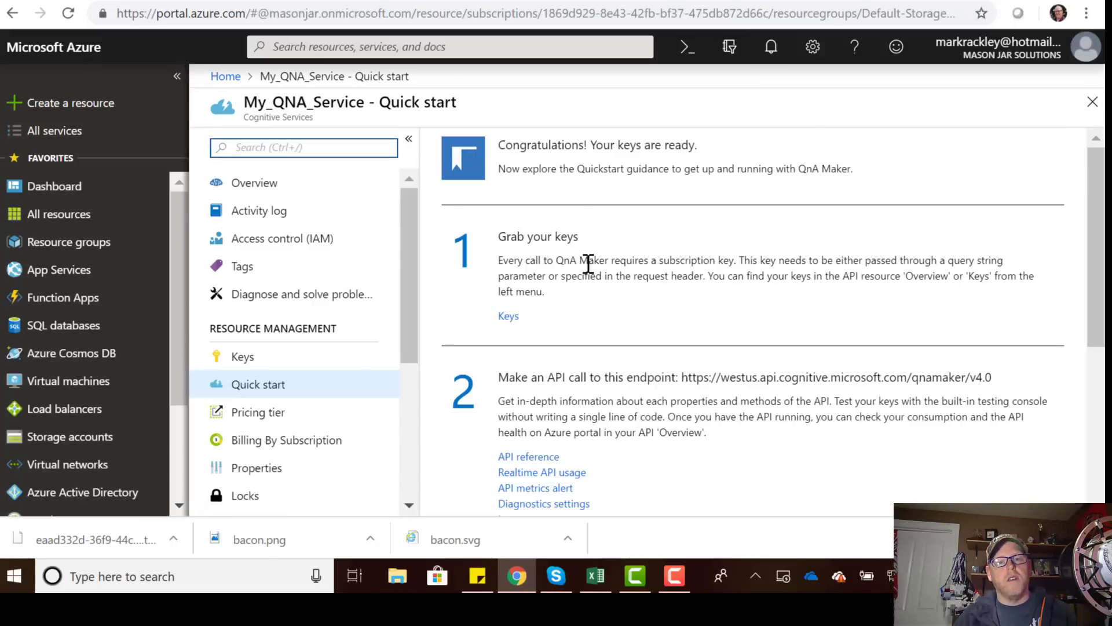
scroll(588, 262, down, 3)
scroll(588, 264, down, 1)
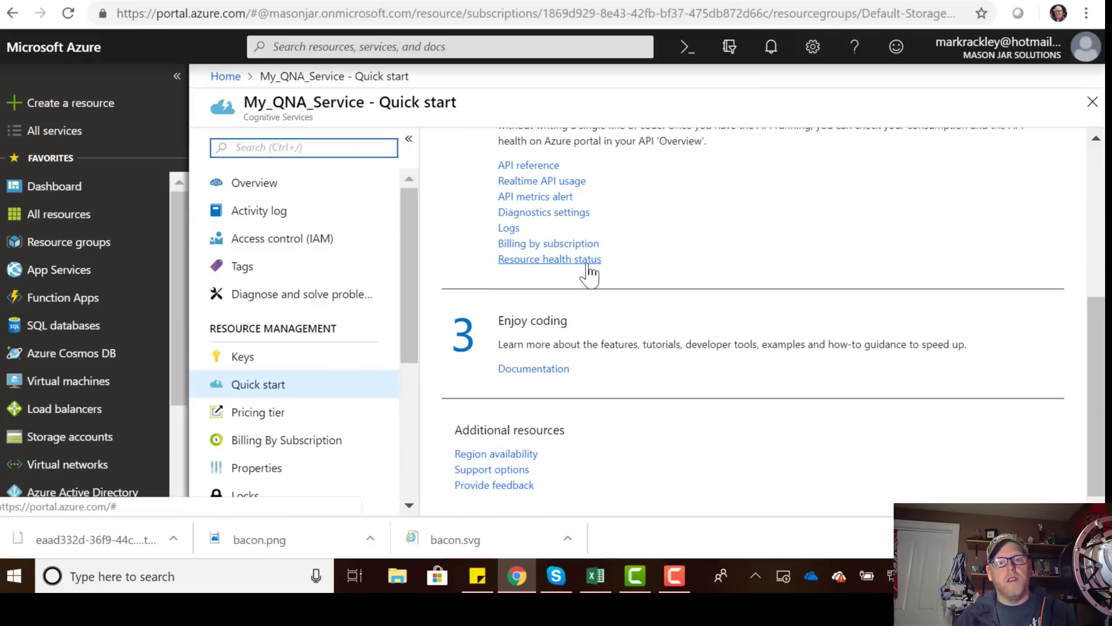
scroll(588, 264, up, 5)
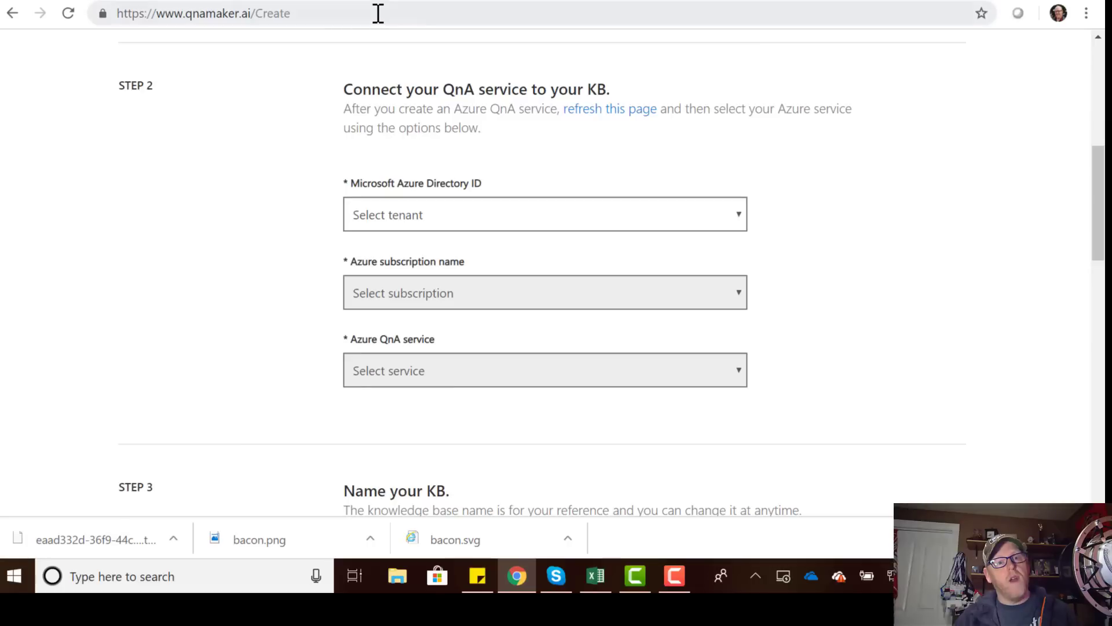
click(396, 12)
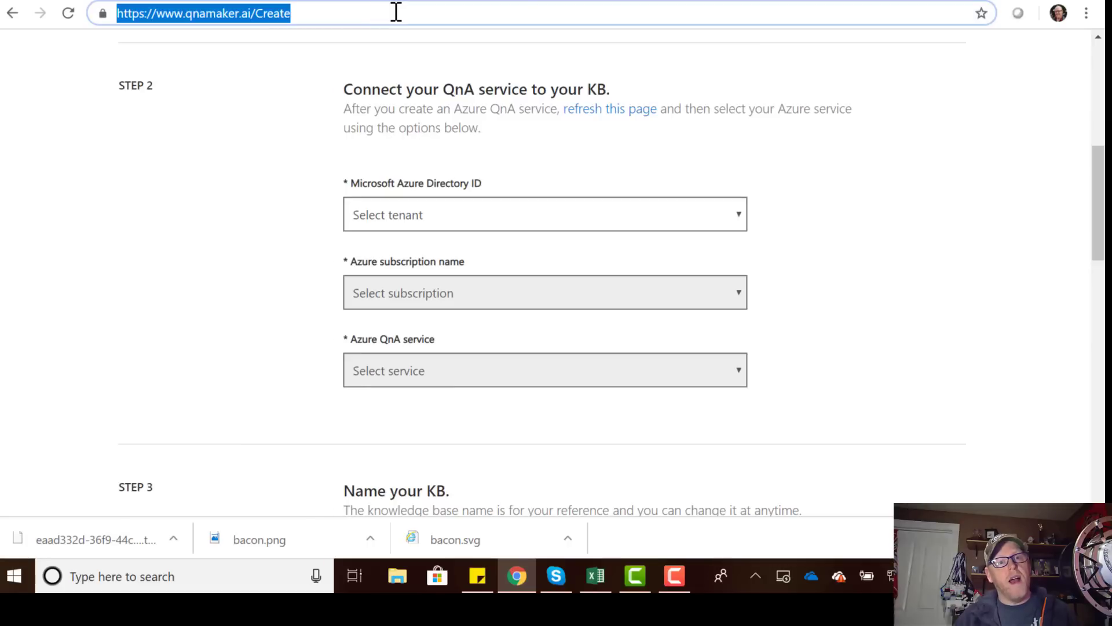
Reload the Create page and select Mason Jar Solutions, MSDN Platforms and My_QNA_Service.
key(Return)
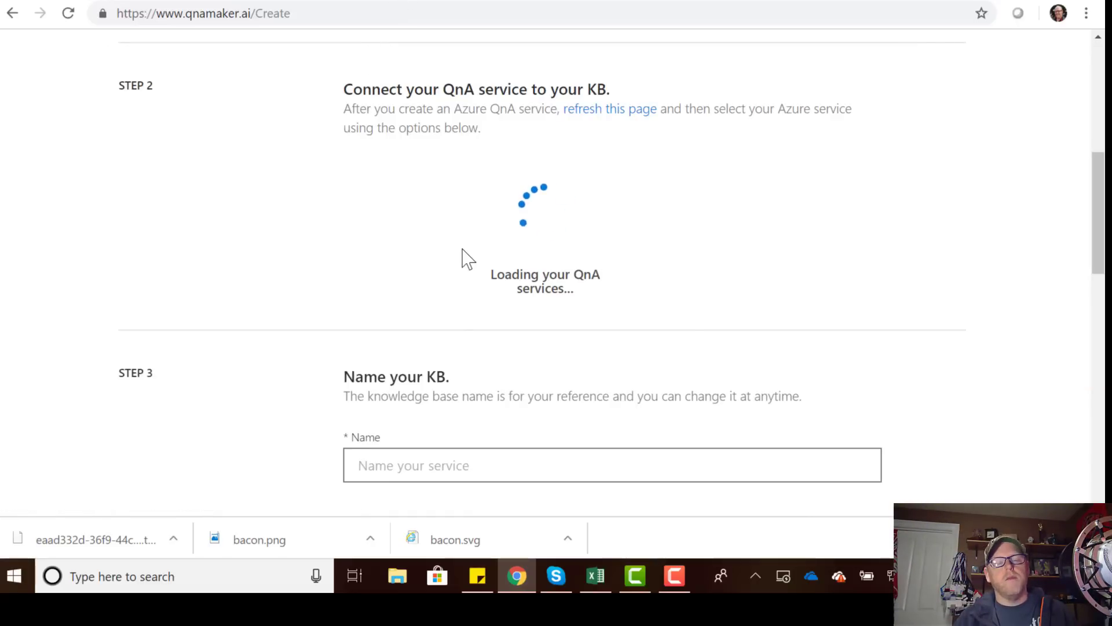
click(484, 217)
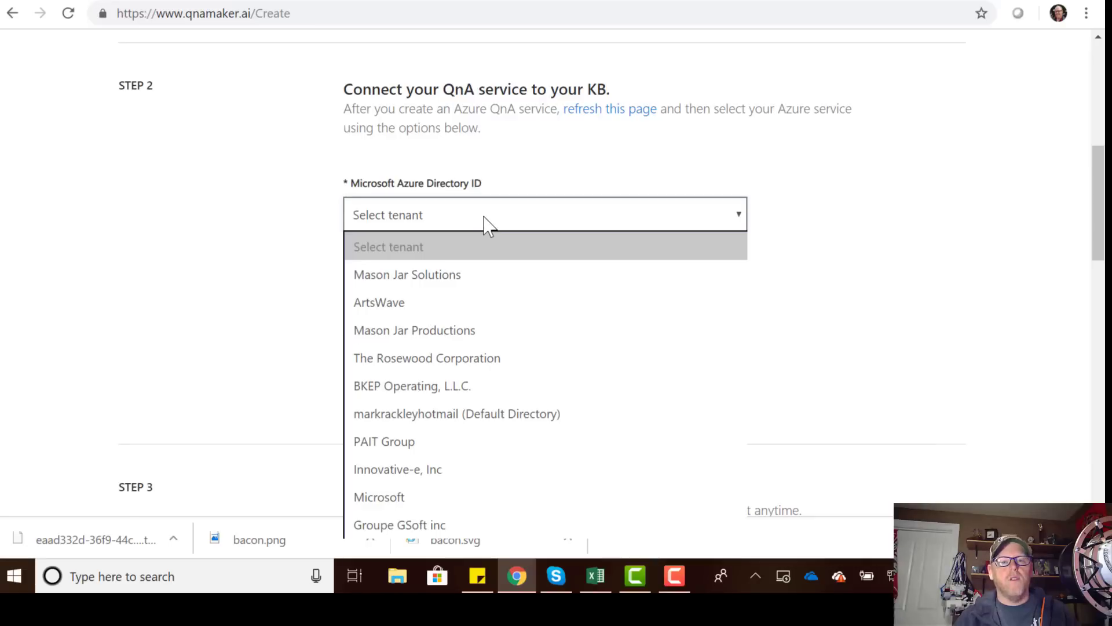
click(451, 275)
click(441, 294)
click(441, 352)
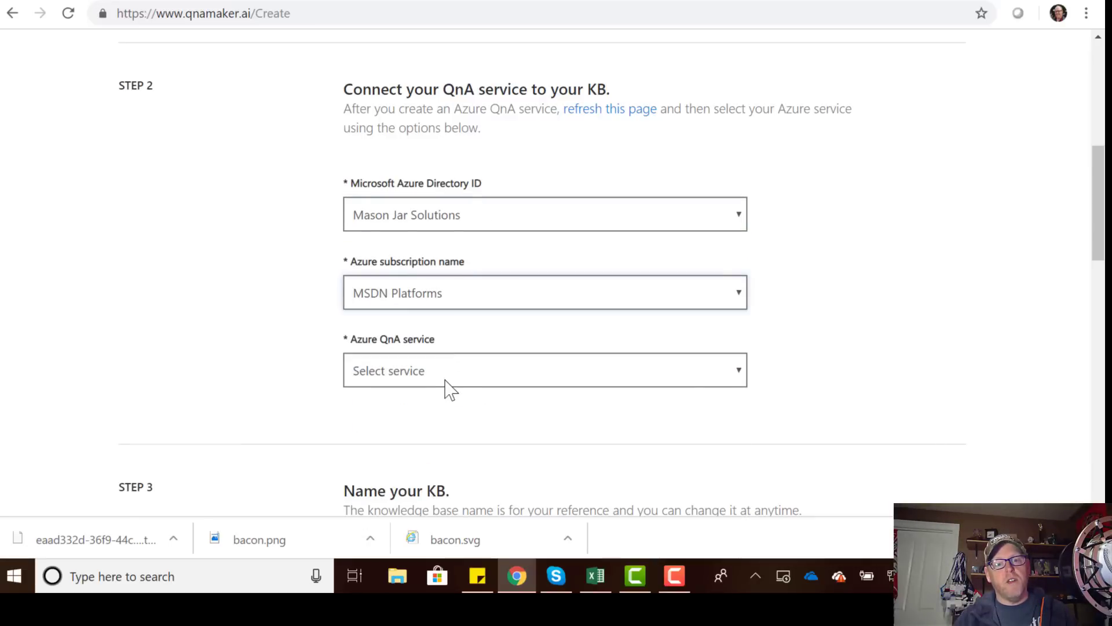
click(447, 374)
scroll(337, 389, down, 3)
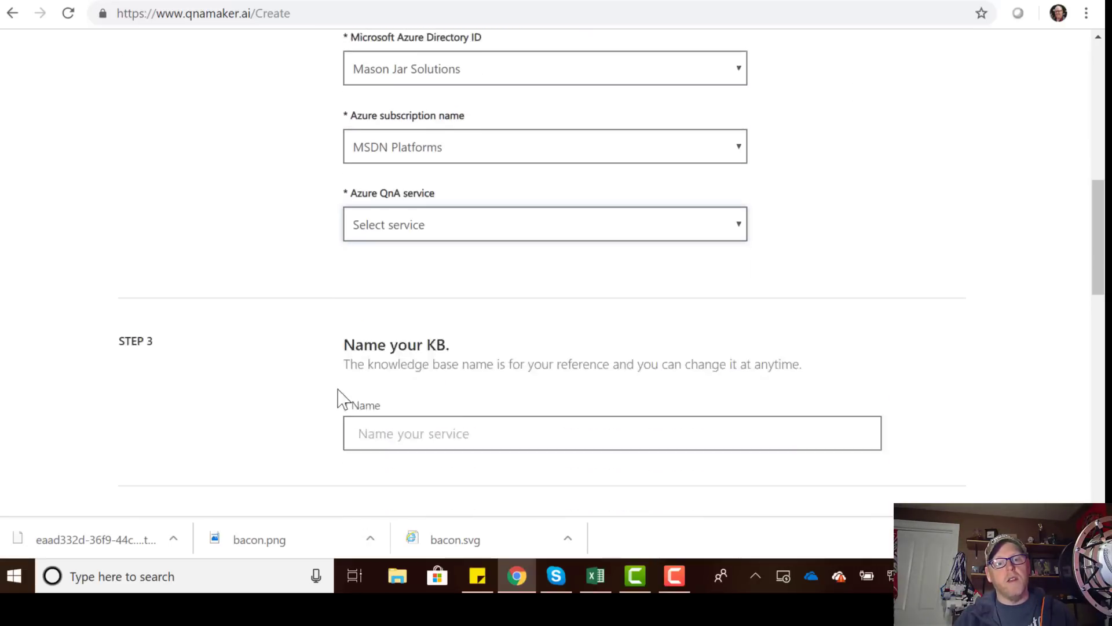
click(452, 209)
click(405, 286)
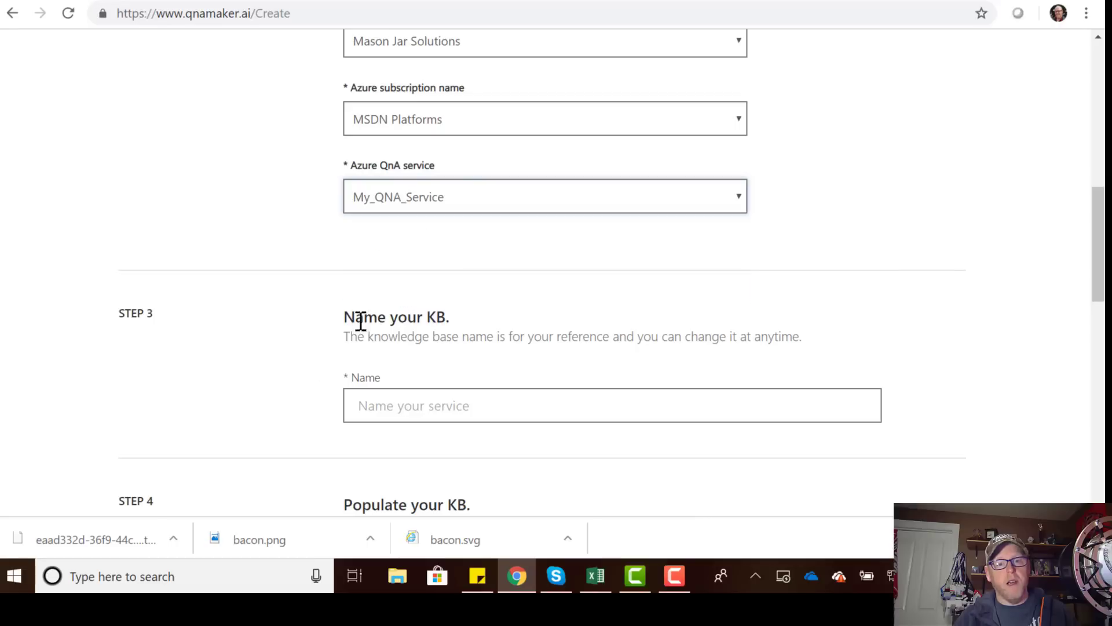
scroll(276, 351, down, 1)
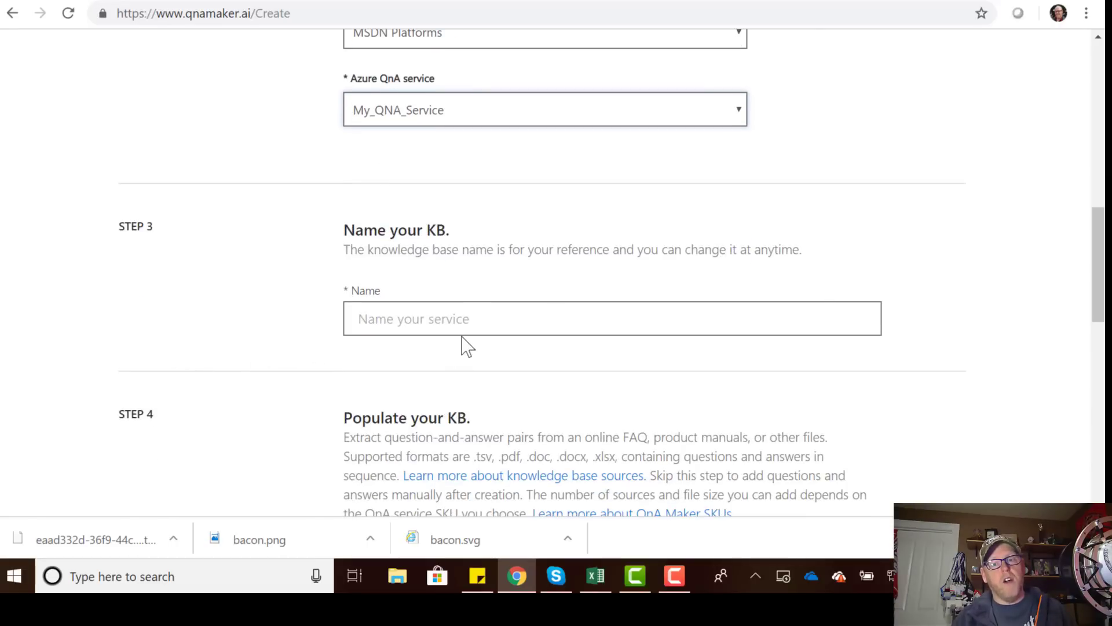
click(412, 325)
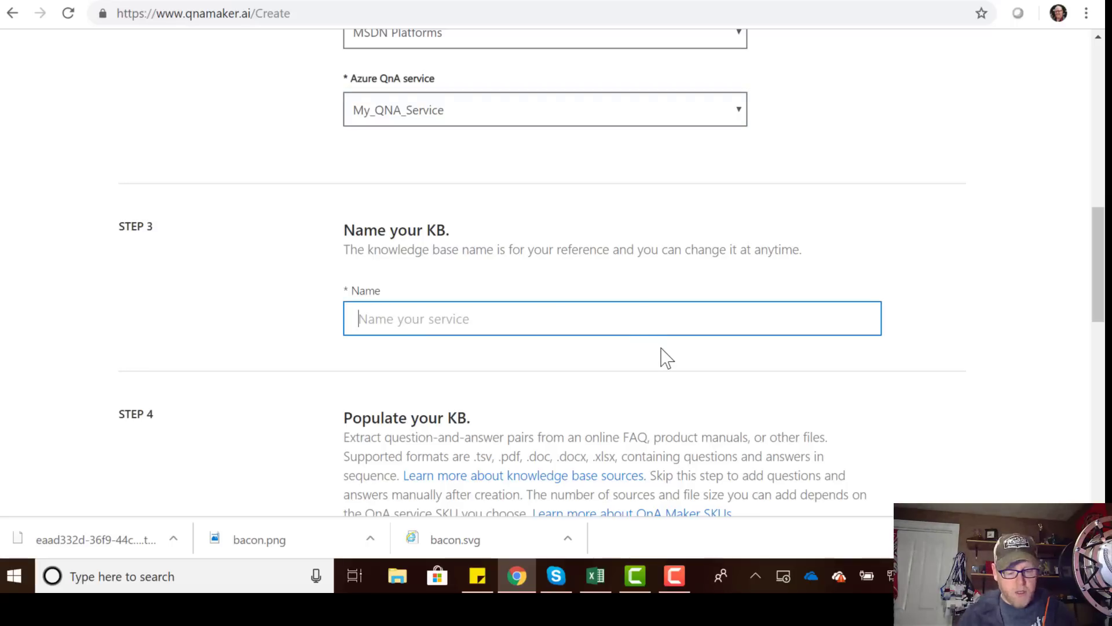
Enter 'My Modern FAQ' as the knowledge base name, correcting a typo.
text(My)
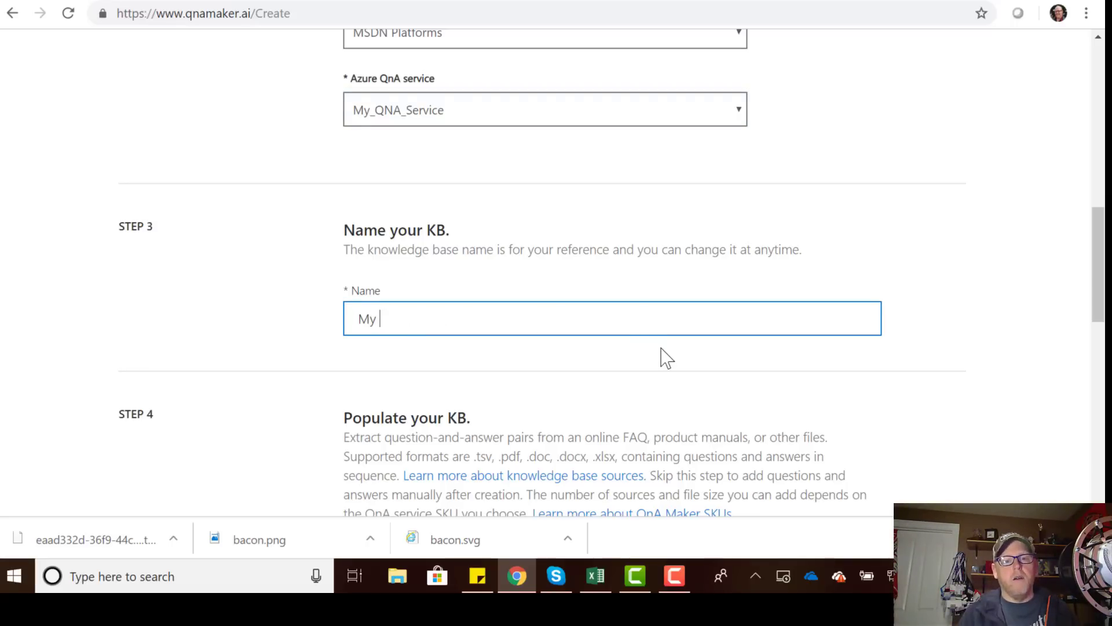
text( Mdoern)
key(BackSpace)
key(BackSpace)
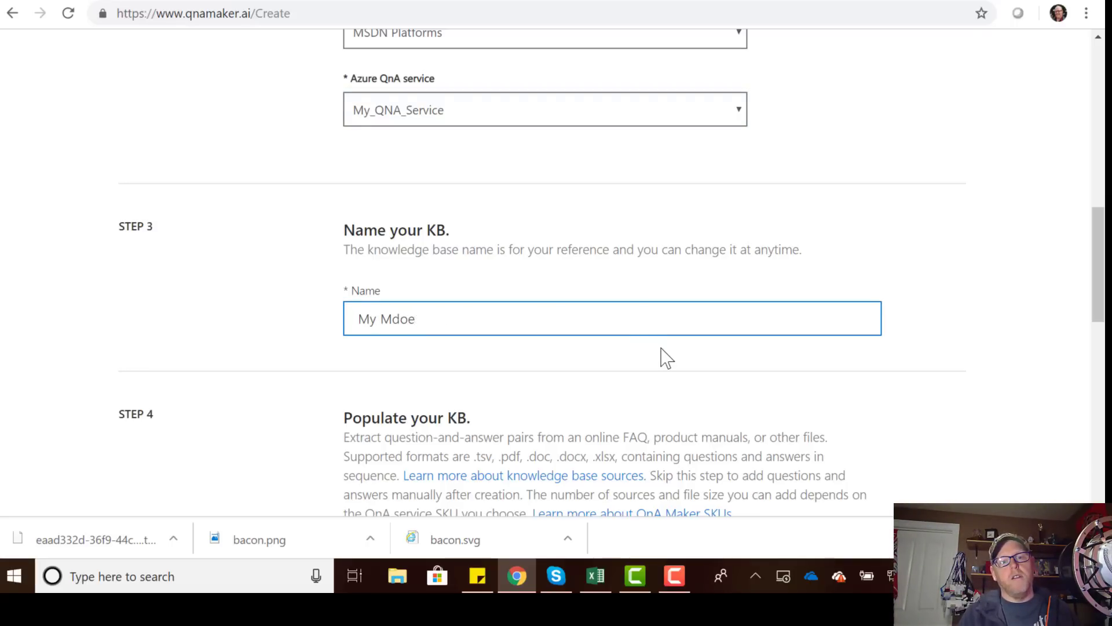
text(odern FAQ)
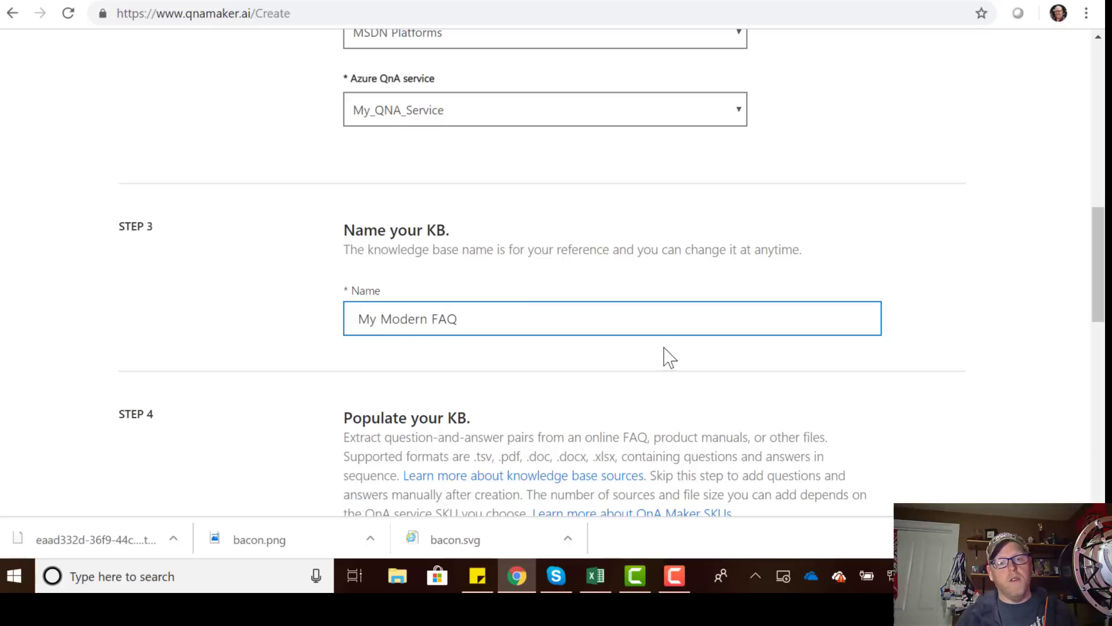
scroll(669, 377, down, 6)
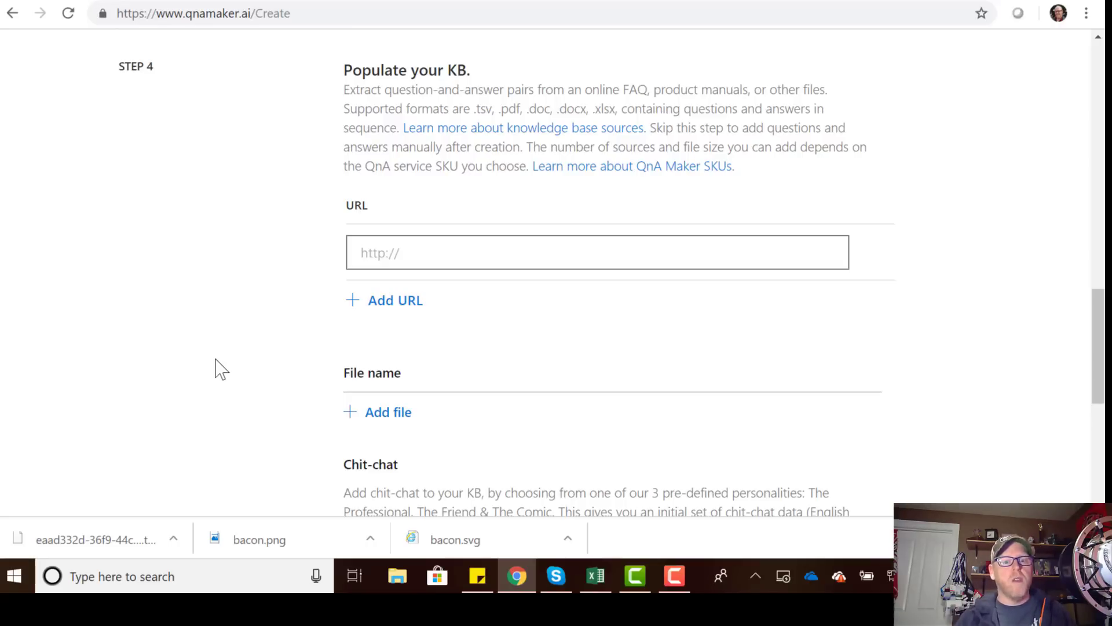
Select The Comic chit-chat personality and create the knowledge base.
scroll(245, 376, down, 3)
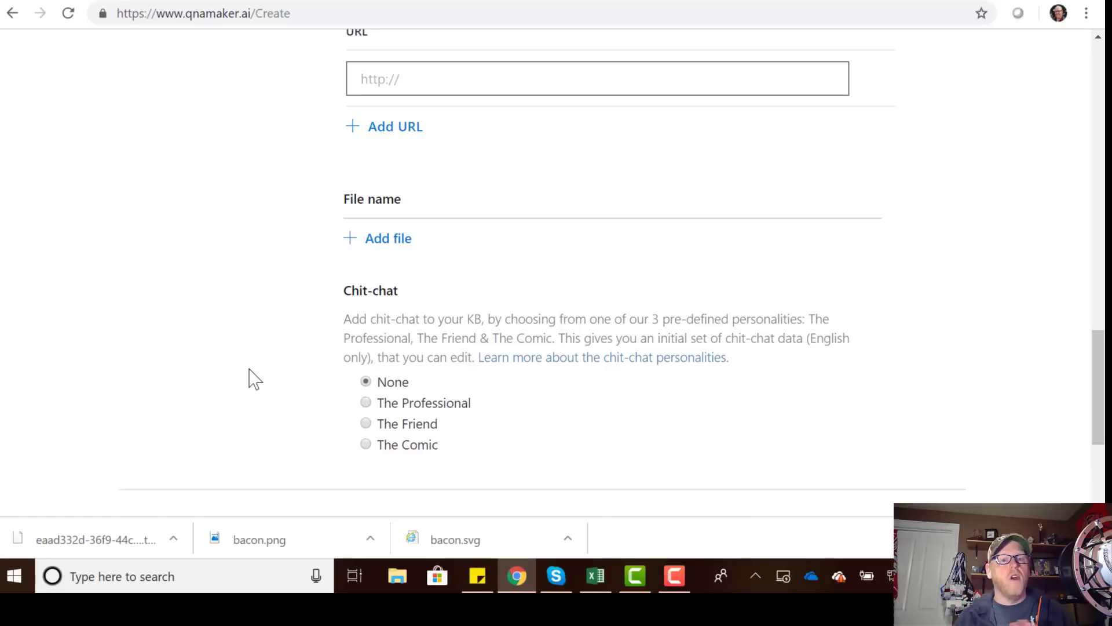
scroll(258, 365, up, 2)
scroll(259, 366, down, 2)
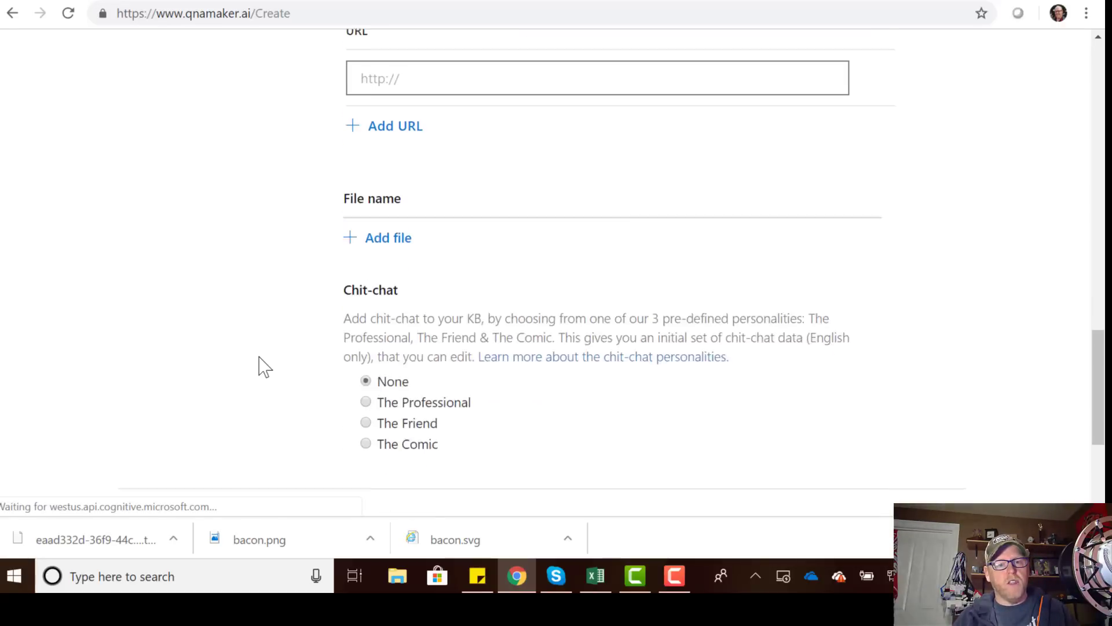
scroll(259, 365, down, 1)
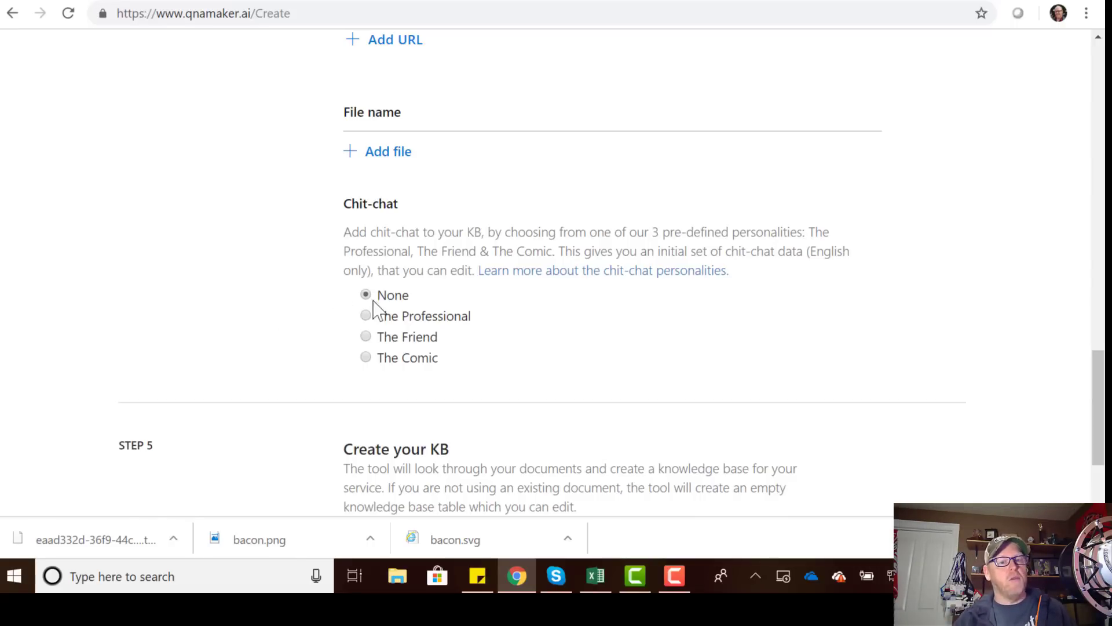
click(366, 358)
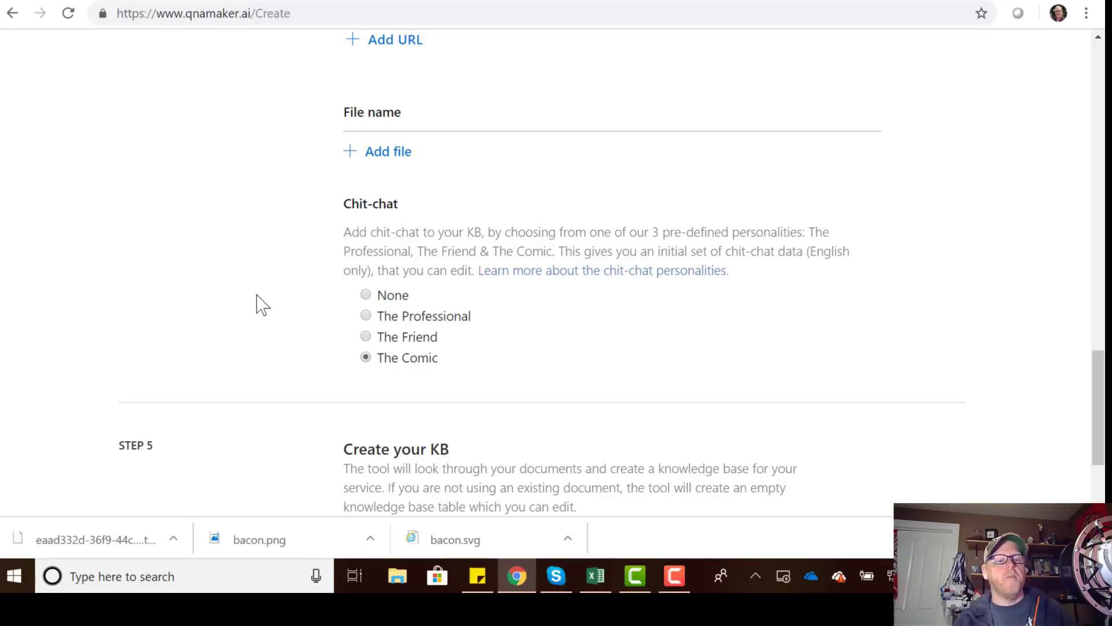
scroll(261, 302, down, 3)
click(418, 449)
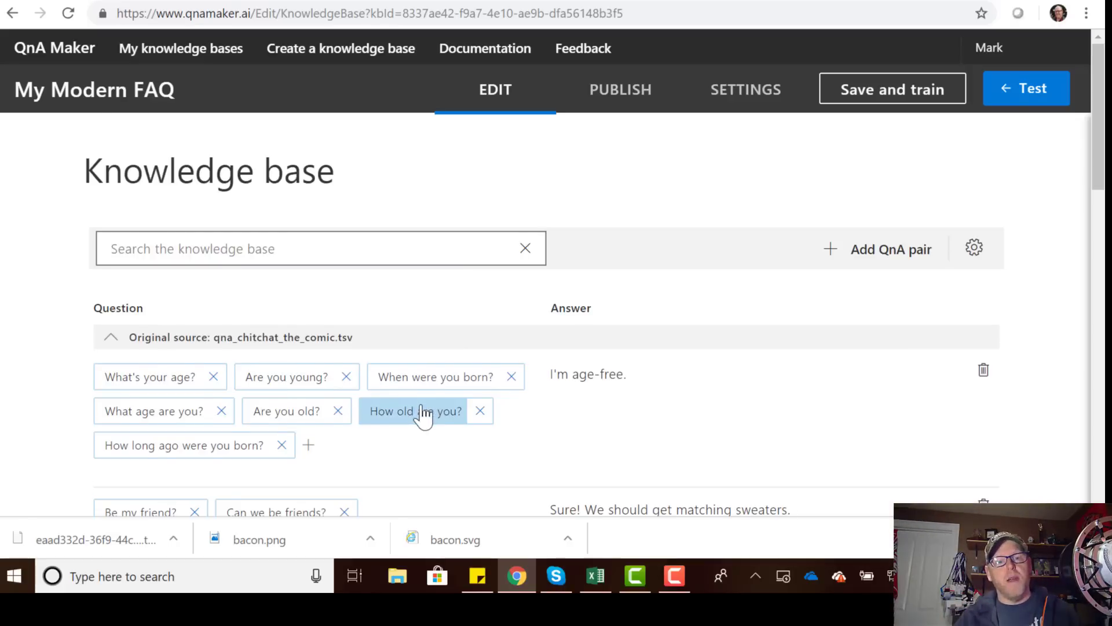
Delete the 'I'm age-free.' QnA pair and start adding a question to the 'Yup.' pair.
scroll(426, 414, down, 1)
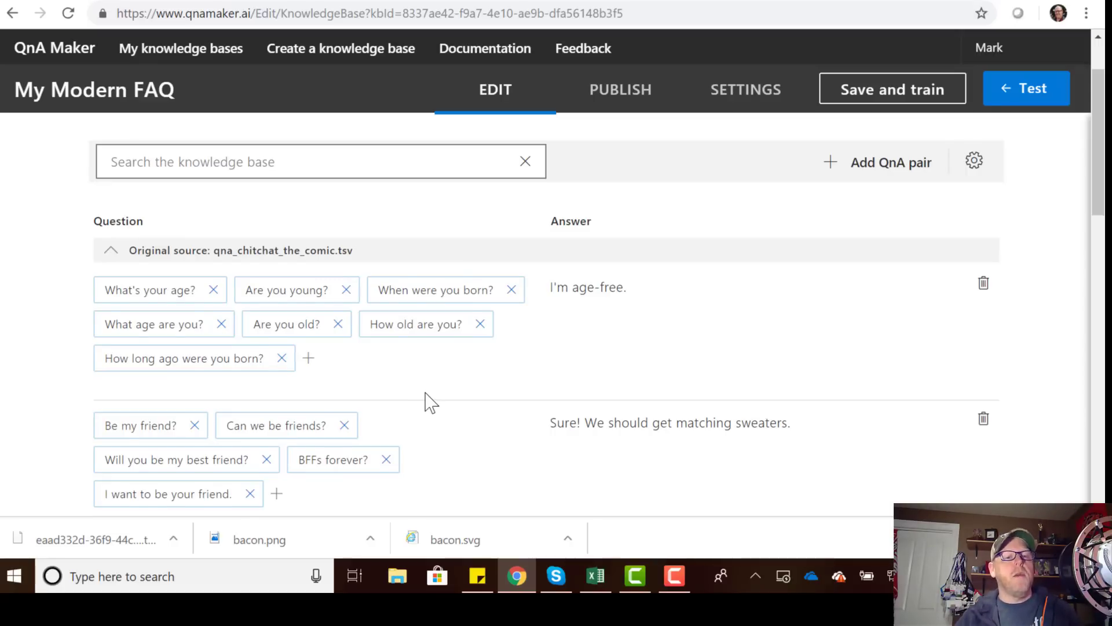
scroll(431, 400, down, 2)
scroll(460, 385, up, 1)
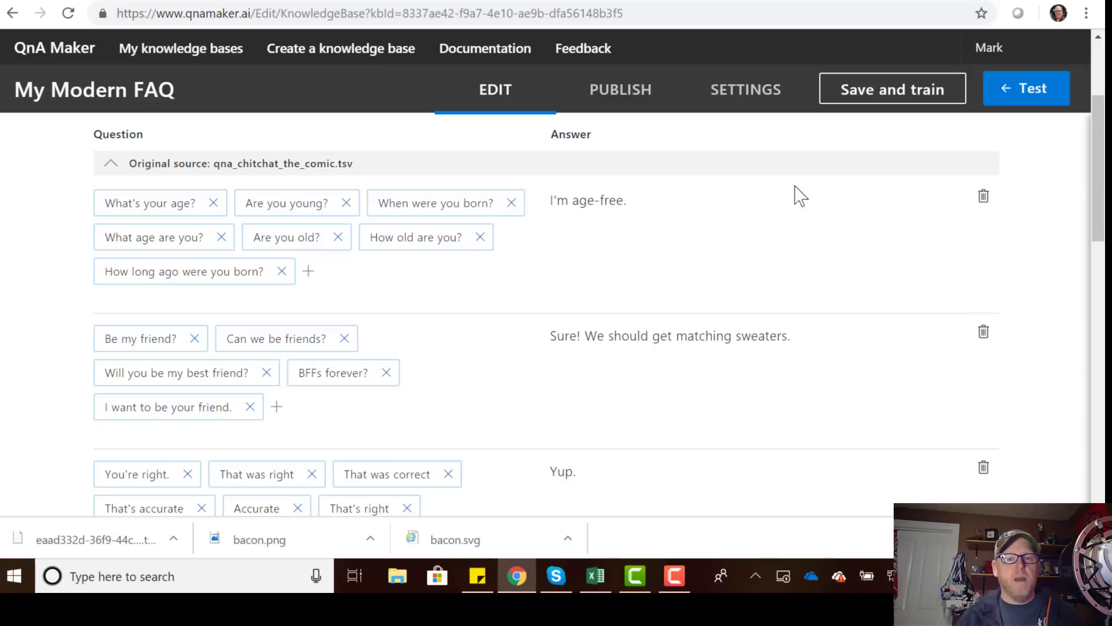
click(983, 197)
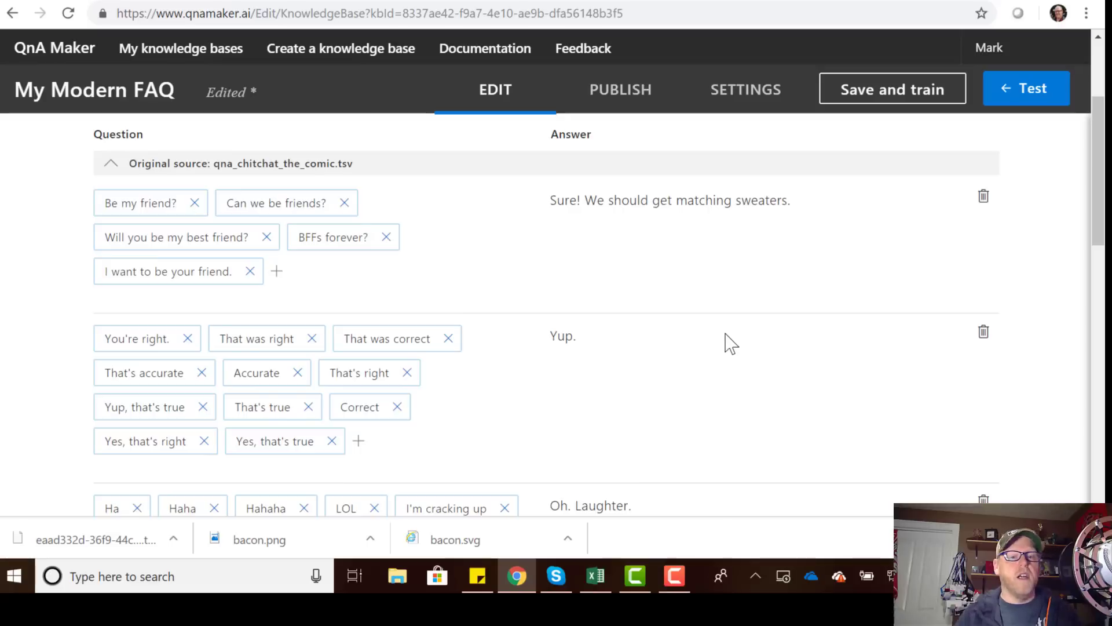
scroll(722, 345, down, 1)
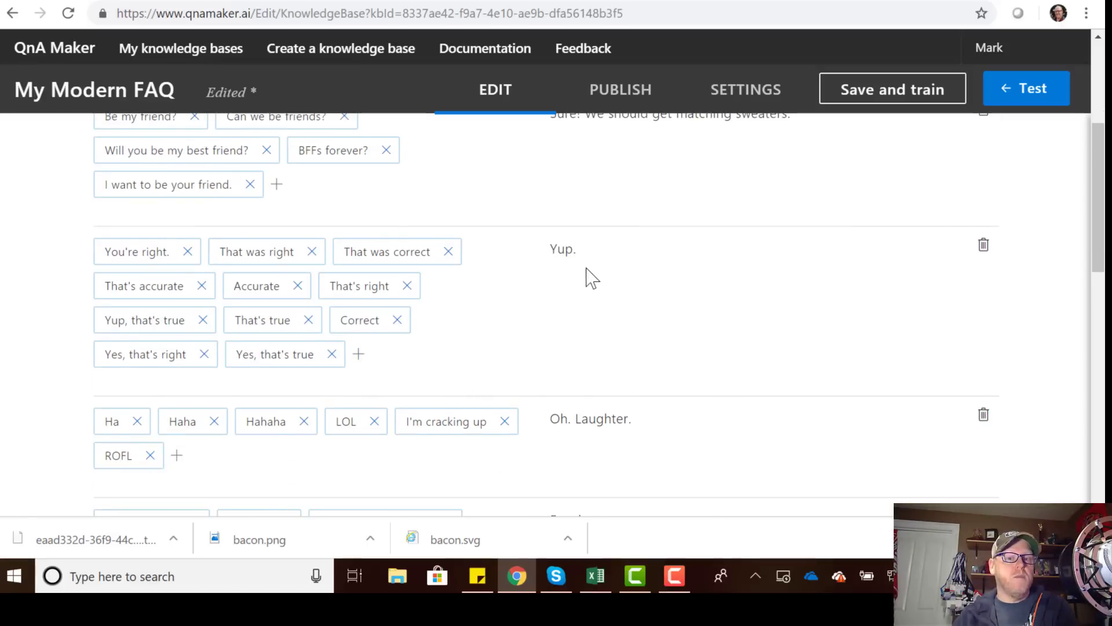
click(358, 354)
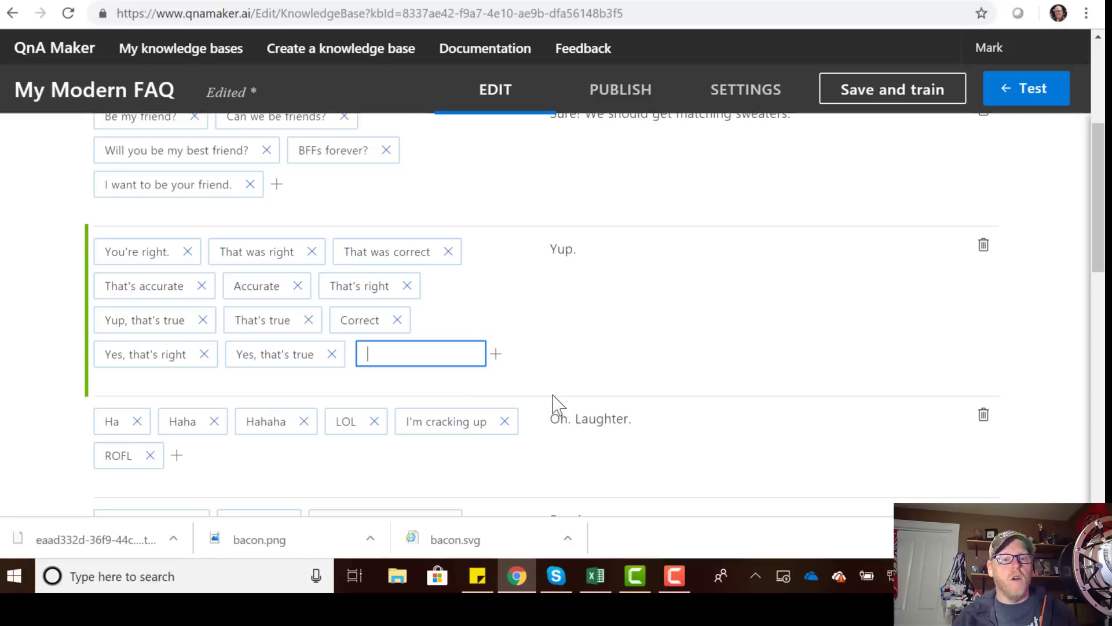
text(Are y)
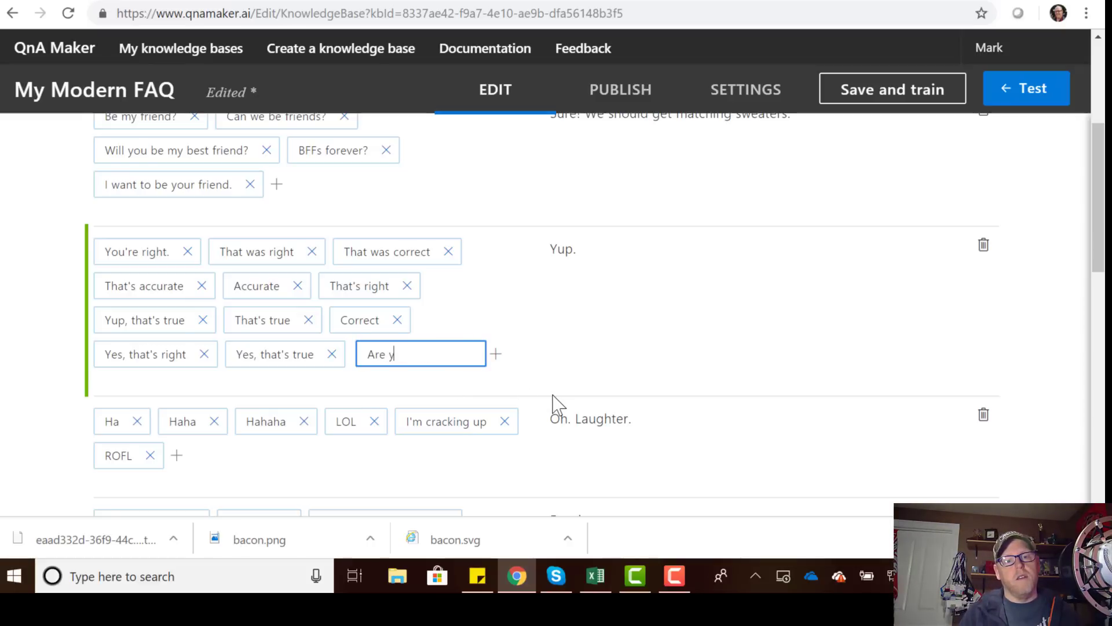
text(ou good lookin)
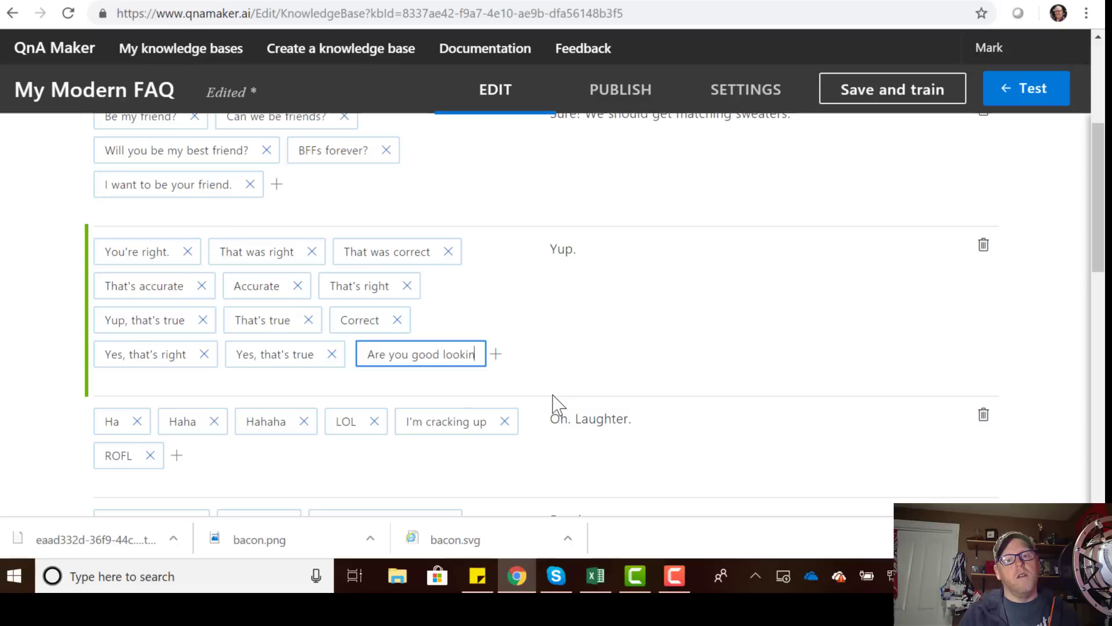
text(g?)
key(Return)
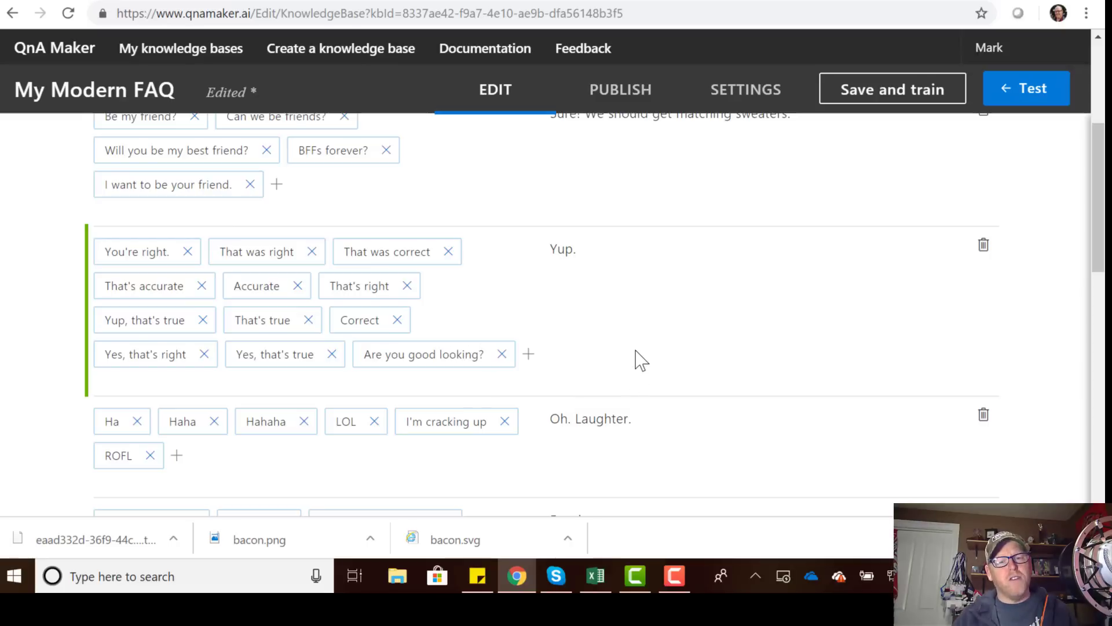
scroll(651, 399, down, 2)
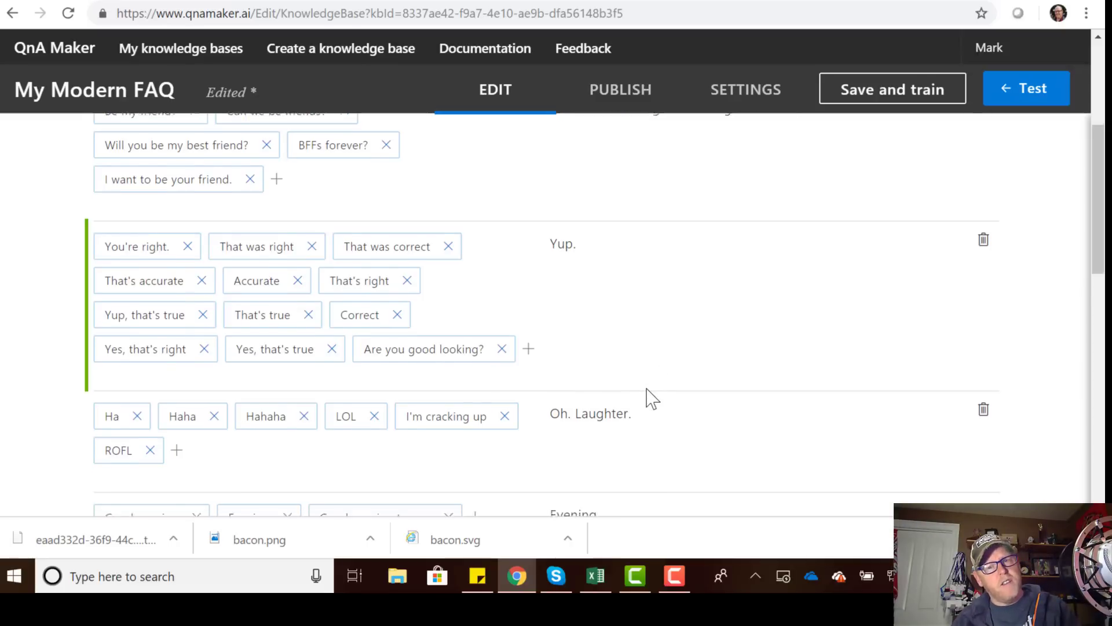
scroll(651, 399, down, 3)
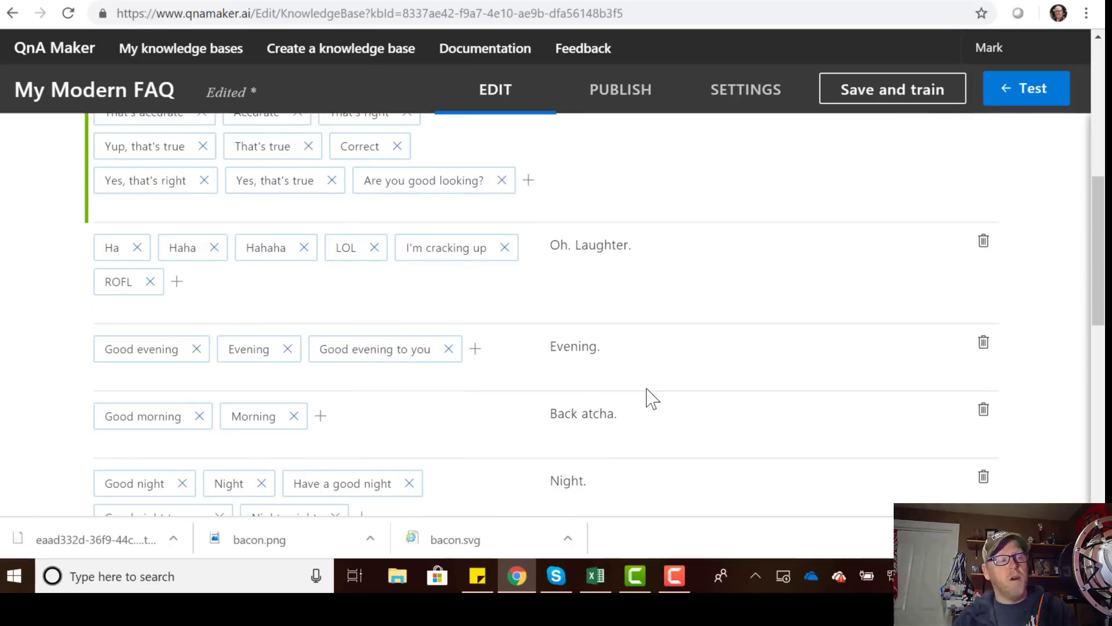
scroll(652, 399, down, 2)
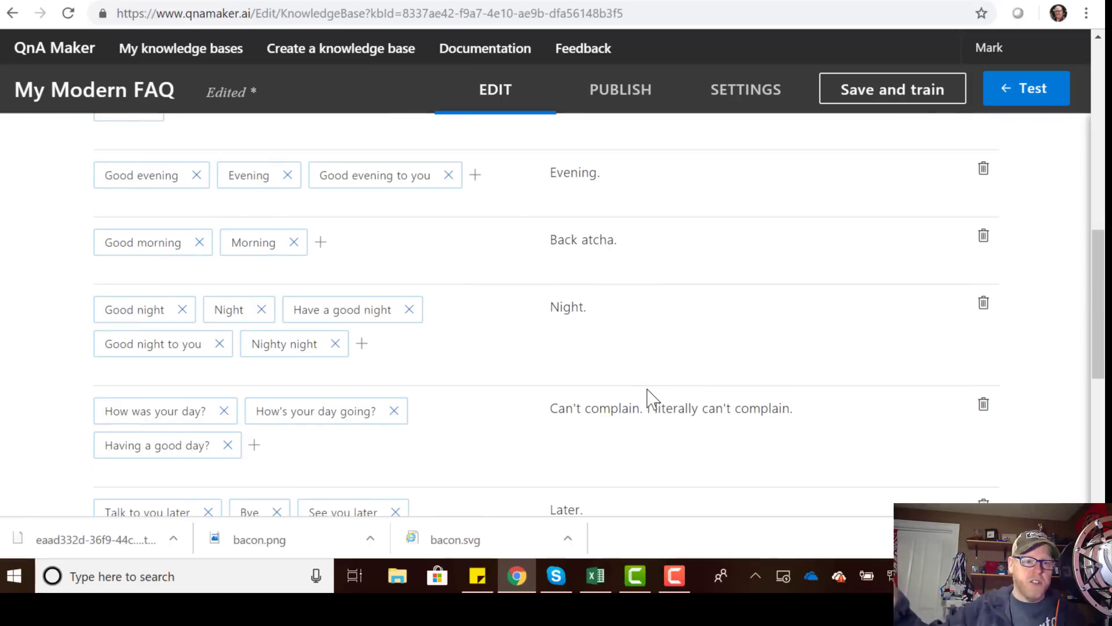
scroll(675, 399, down, 7)
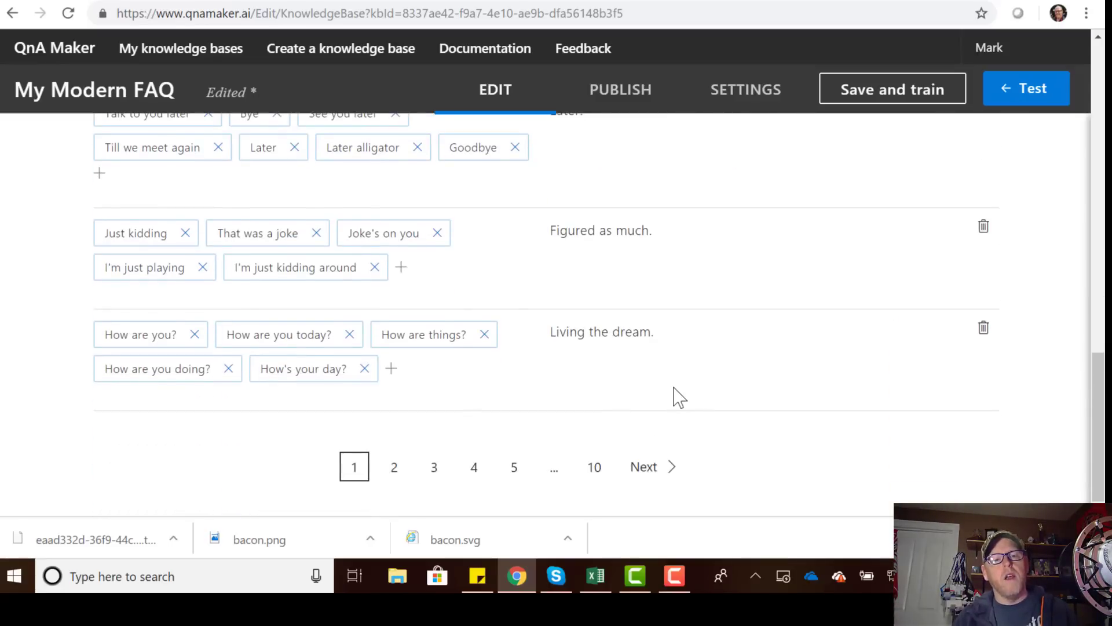
scroll(679, 394, up, 15)
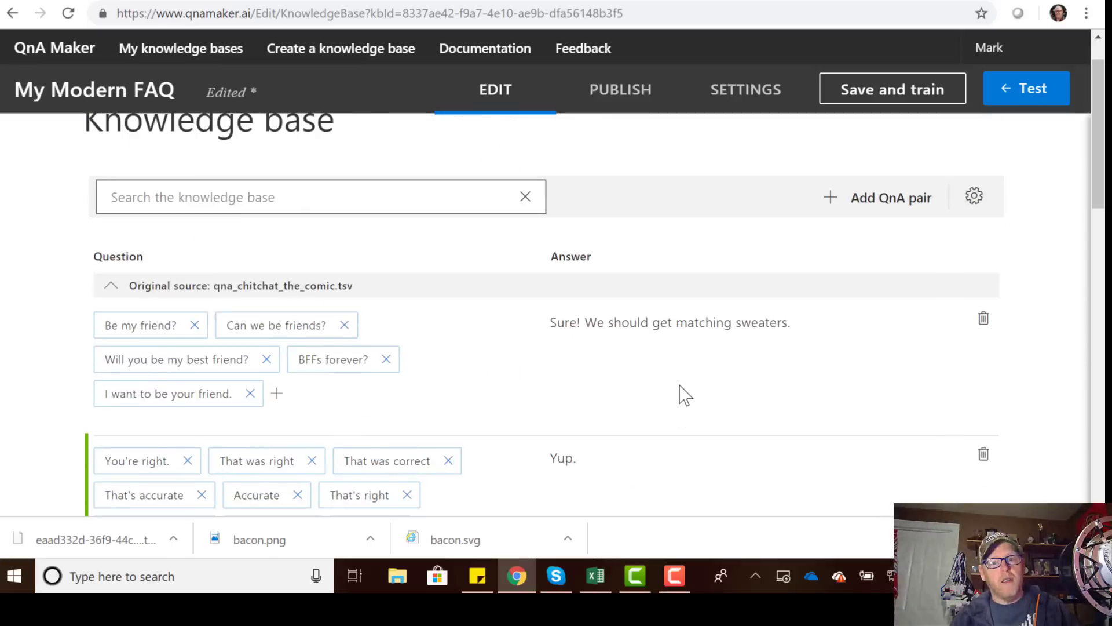
click(845, 95)
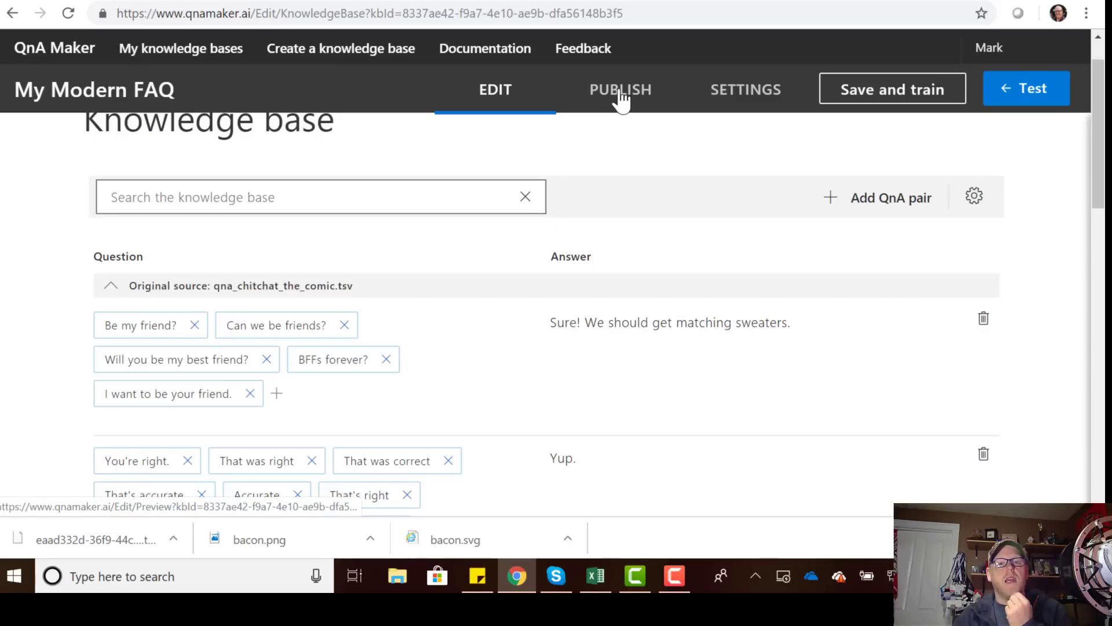
Publish My Modern FAQ to production and switch to the Azure portal tab.
click(620, 92)
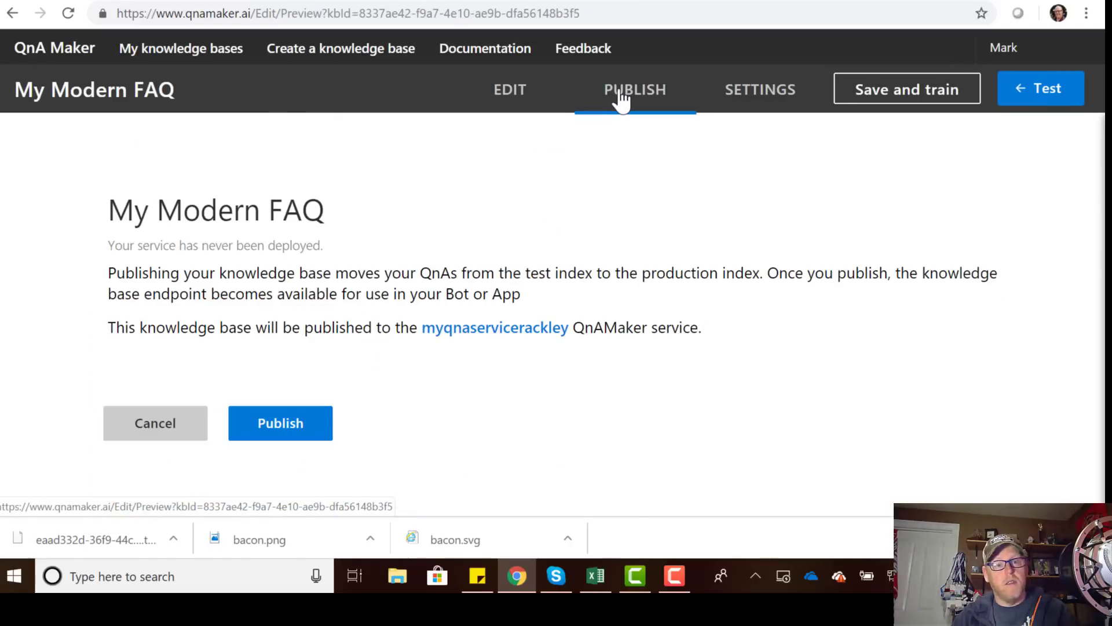
click(303, 427)
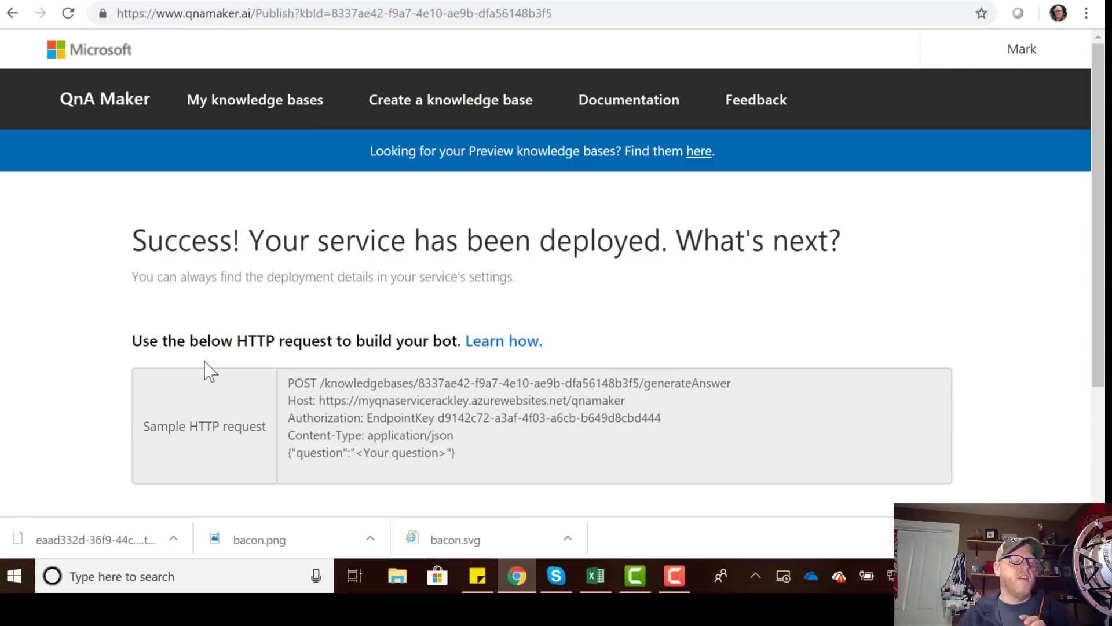
scroll(548, 355, down, 1)
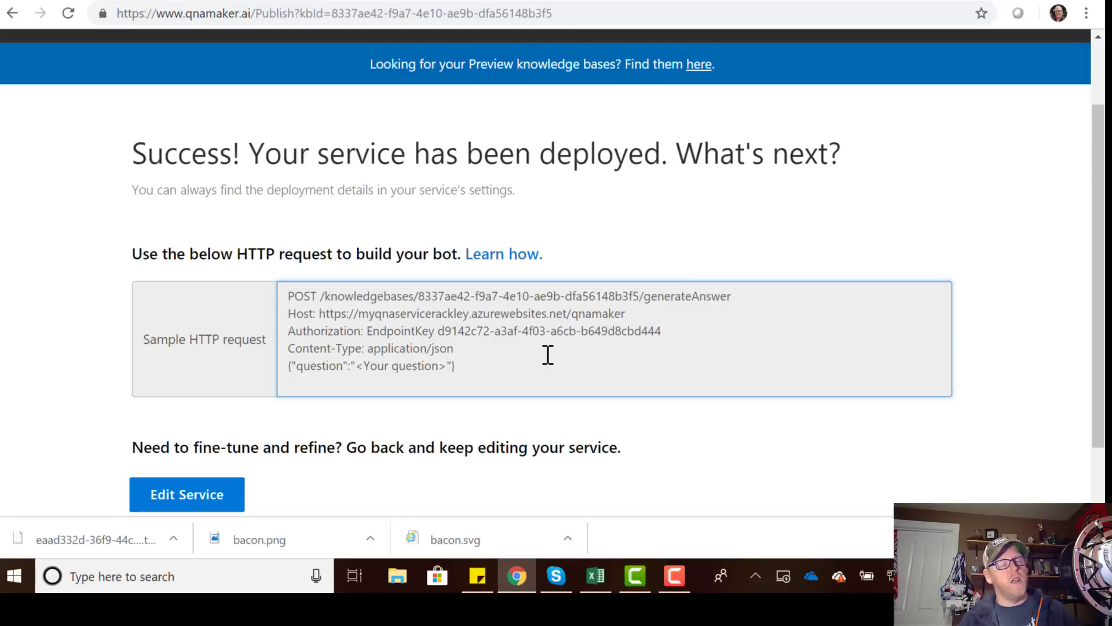
click(128, 1)
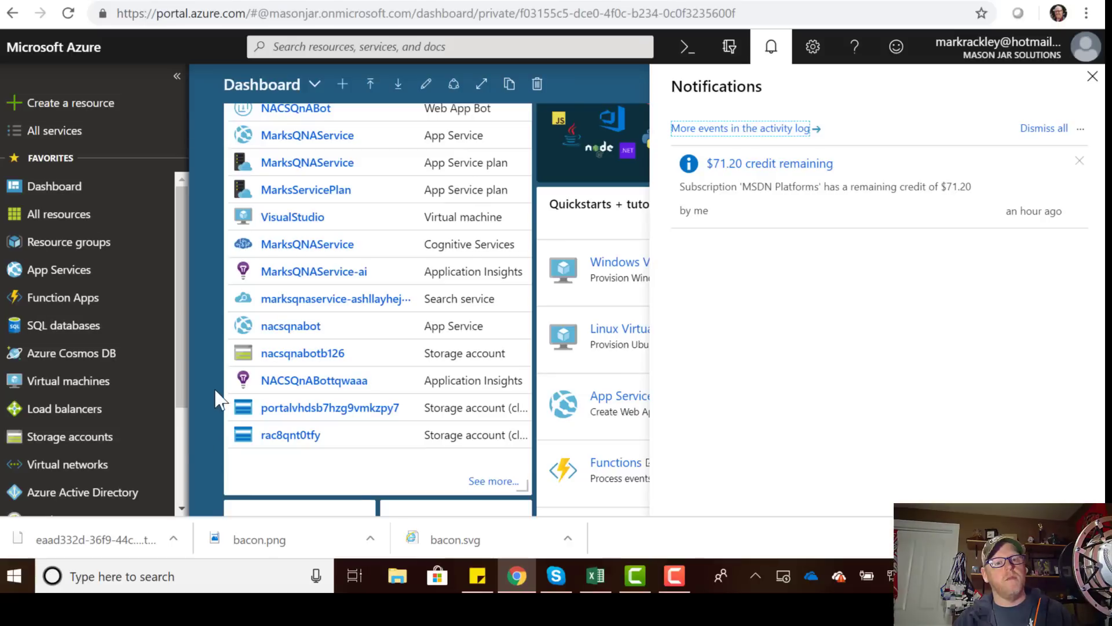
From Bot Services in All services, start a new Web App Bot to open its creation form.
click(1092, 77)
click(67, 136)
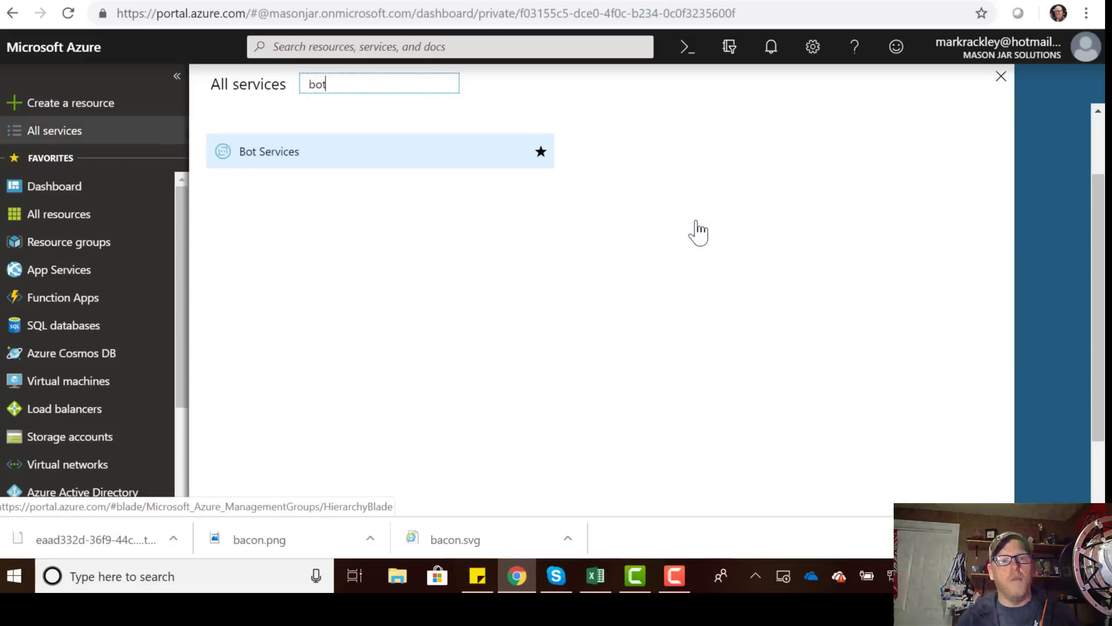
click(300, 165)
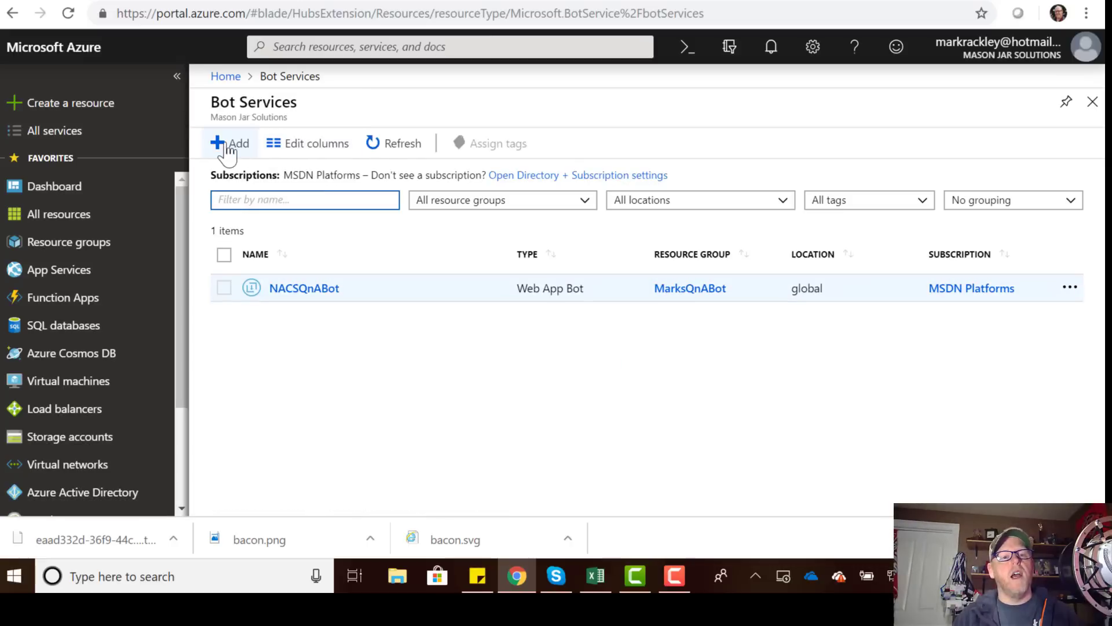
click(232, 151)
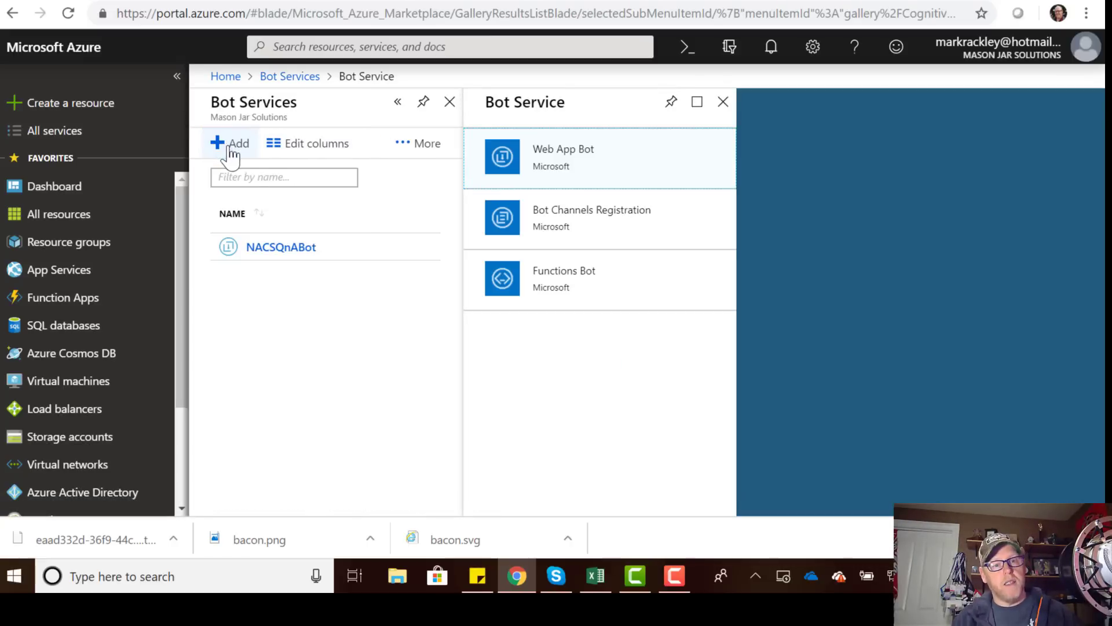
click(573, 161)
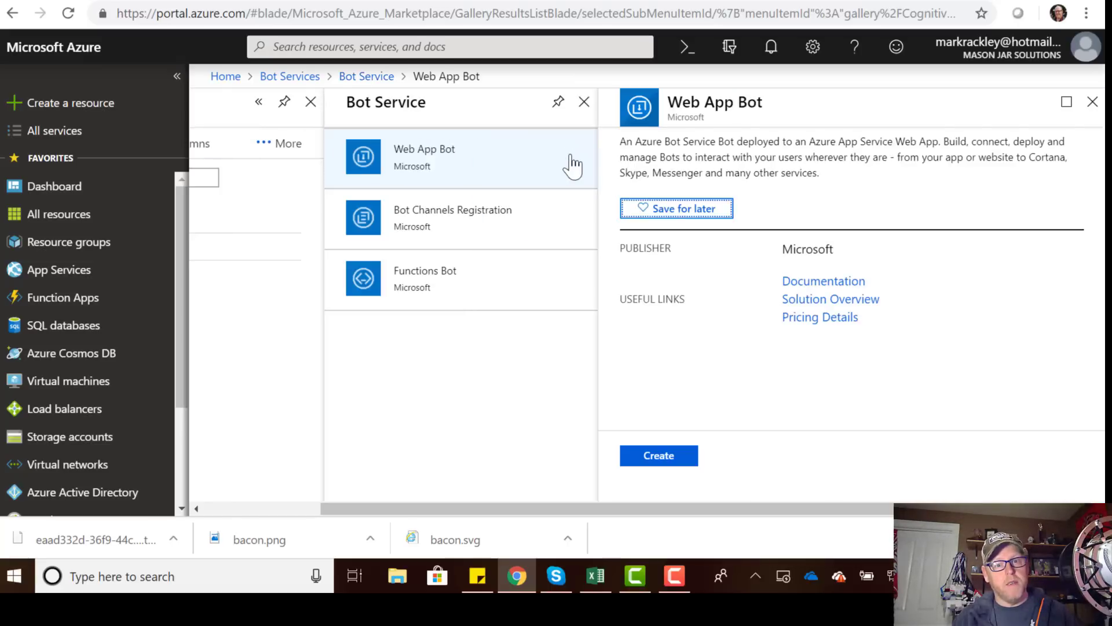
click(674, 458)
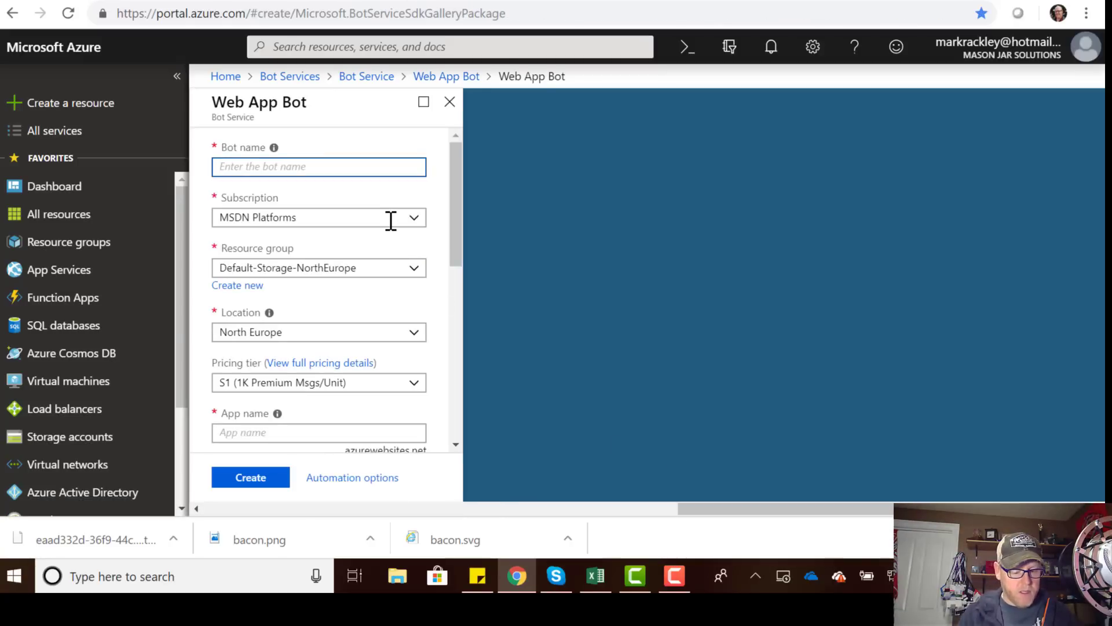
Name the bot My_Awesome_FAQ_Bot, keeping MSDN Platforms subscription and Default-Storage-NorthEurope resource group.
text(My_Aw)
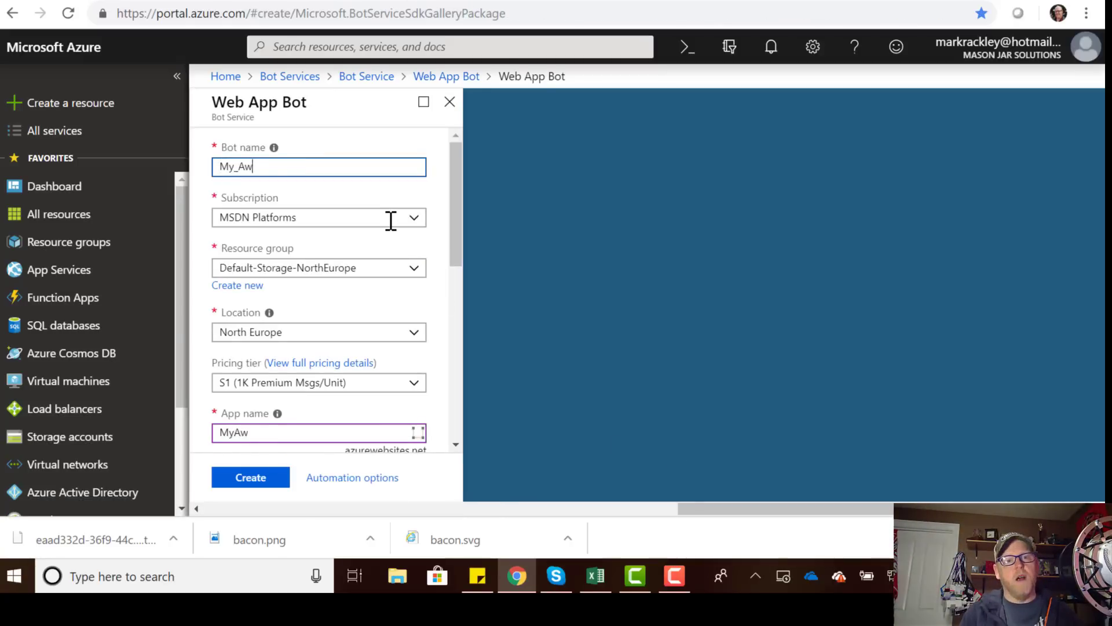
text(esome_FAQ_Bot)
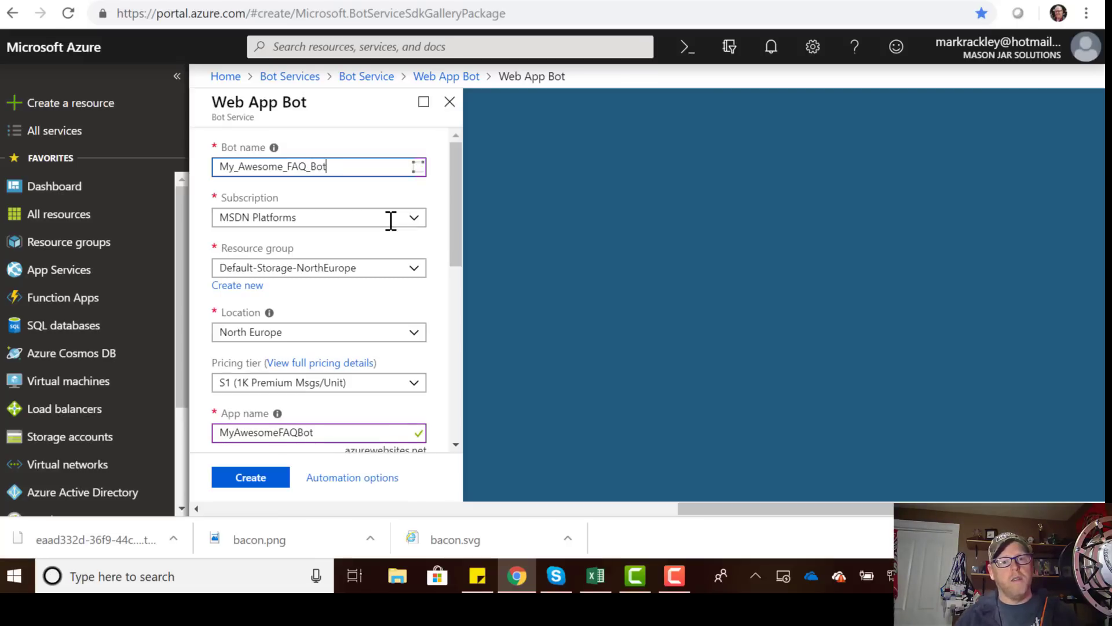
click(383, 222)
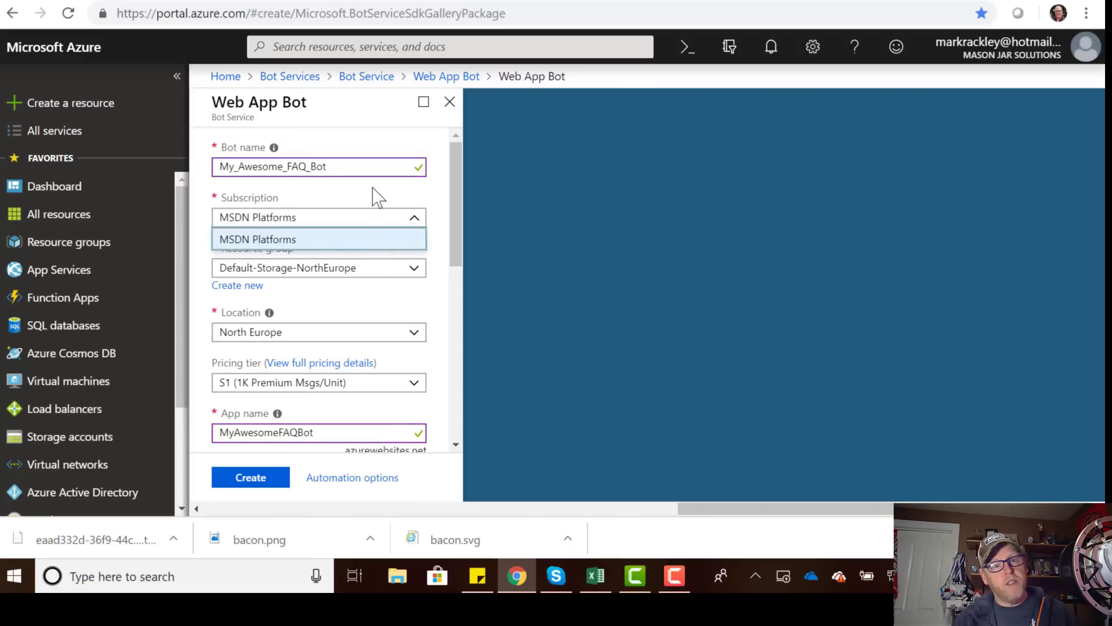
click(374, 194)
scroll(359, 255, down, 3)
scroll(360, 231, up, 1)
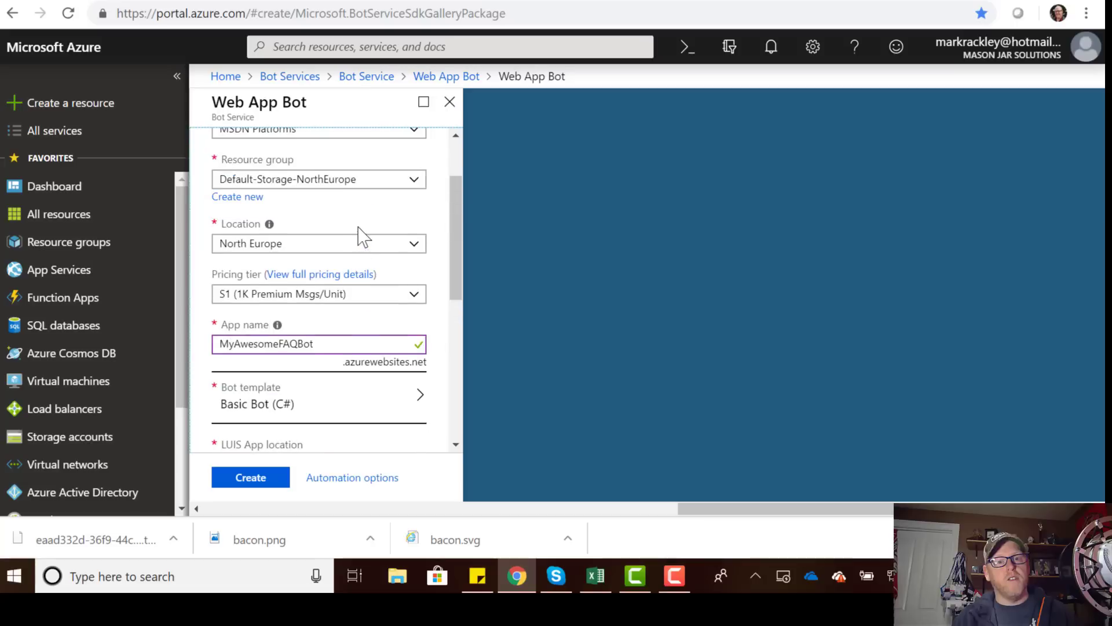
click(360, 181)
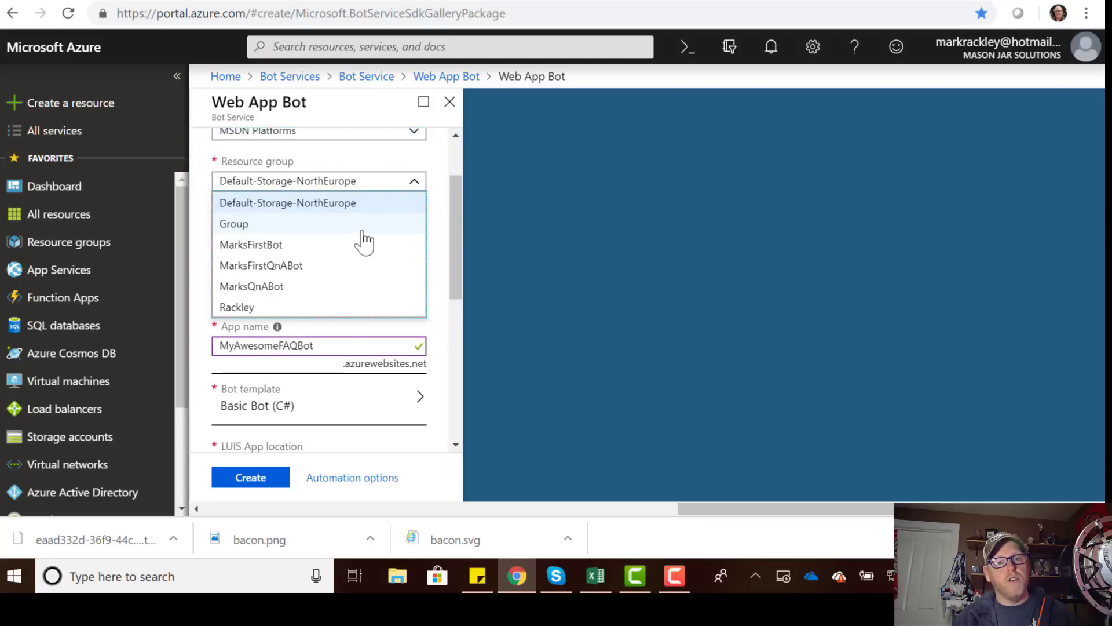
click(374, 165)
scroll(357, 262, down, 1)
scroll(355, 248, up, 1)
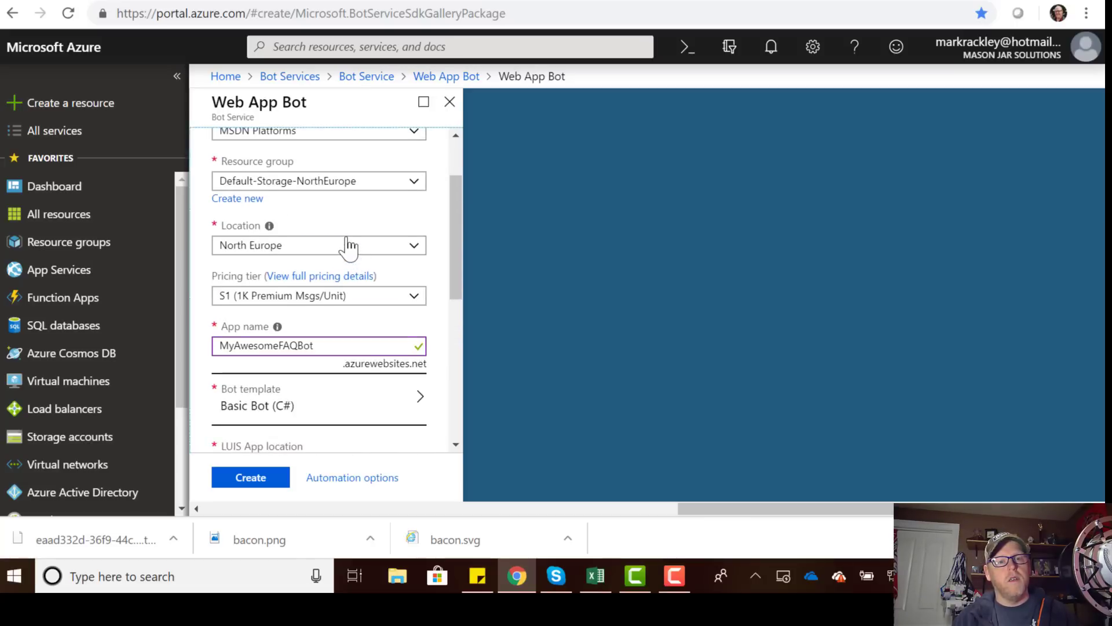
Set the bot location to Central US and the pricing tier to F0.
click(350, 246)
click(301, 267)
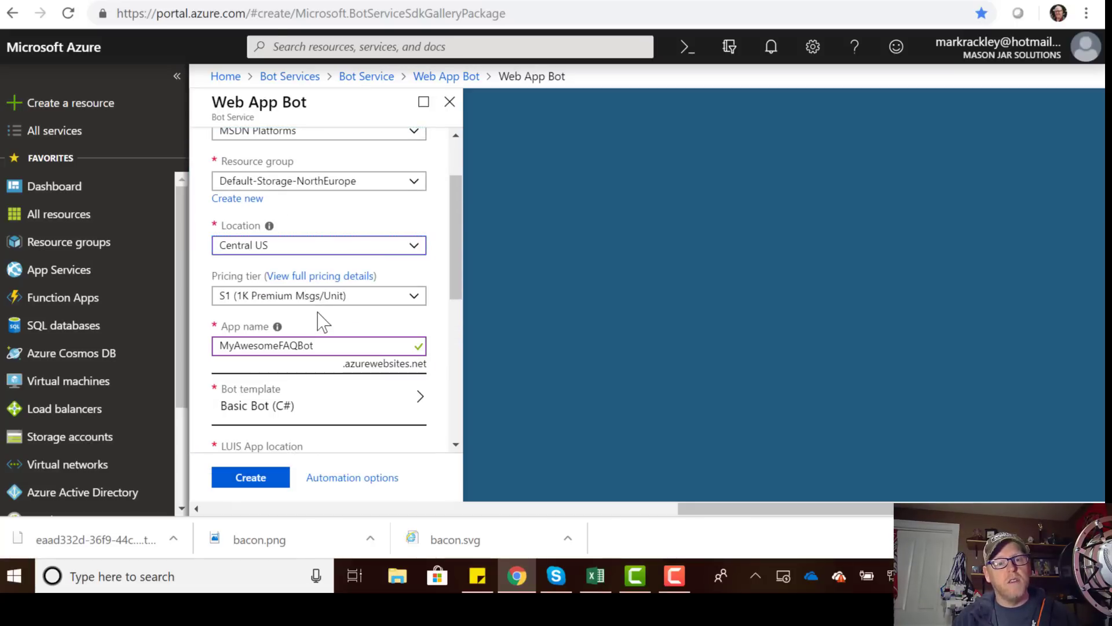
scroll(322, 302, down, 2)
click(347, 211)
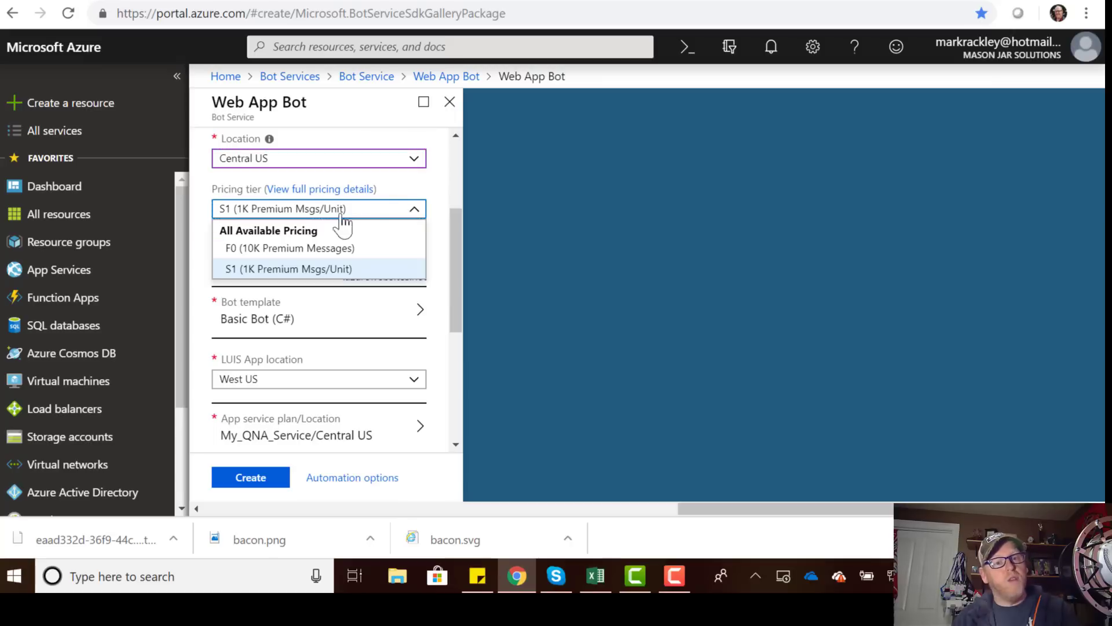
click(331, 249)
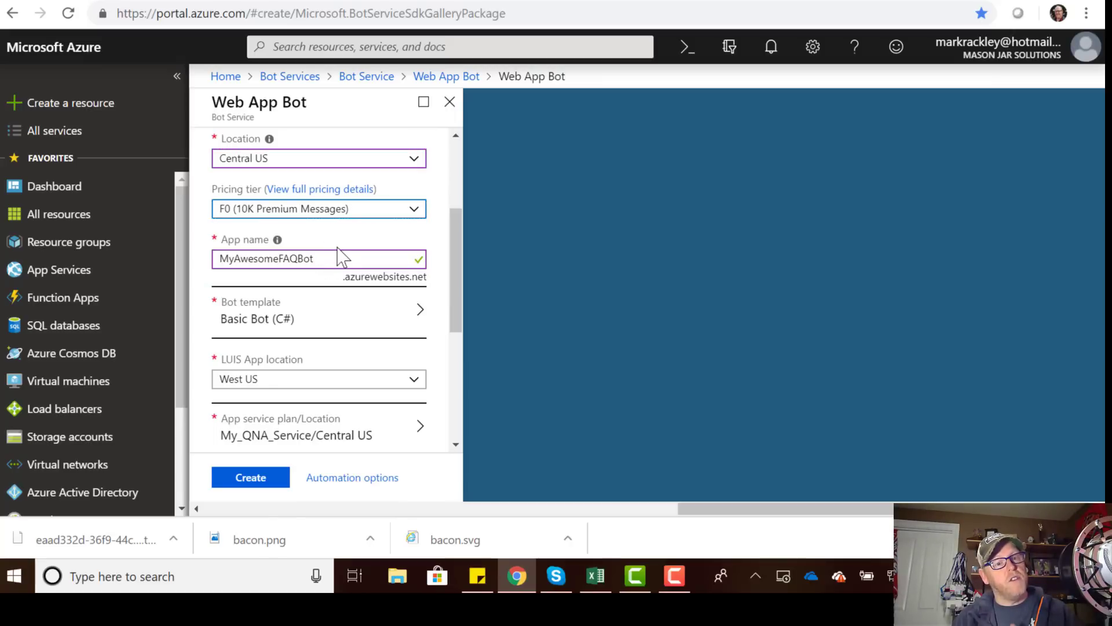
scroll(348, 342, down, 1)
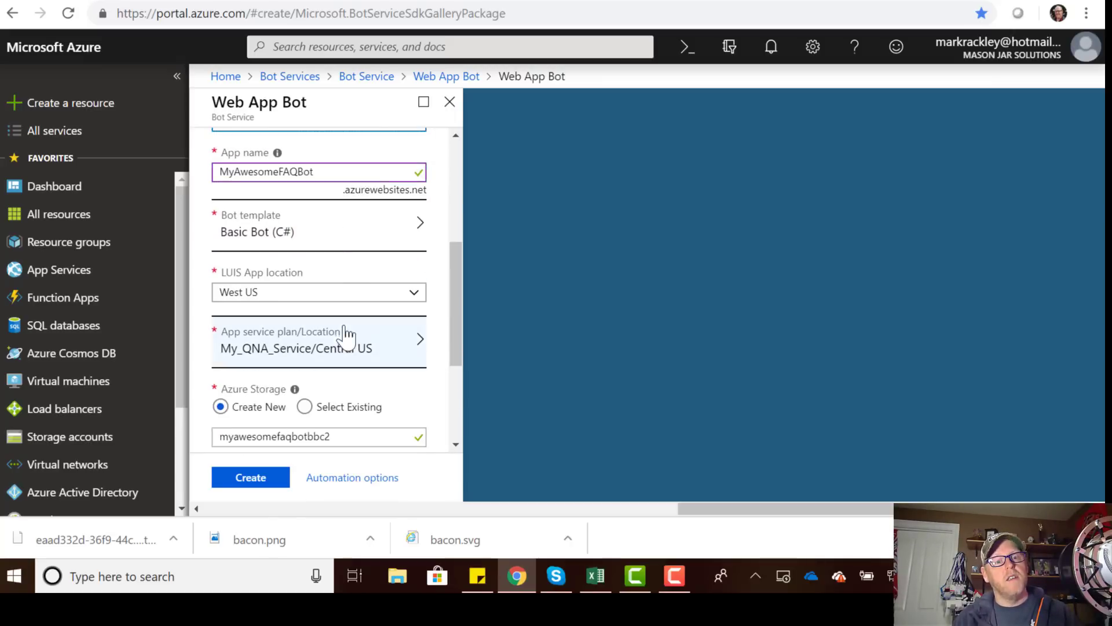
Choose the SDK v3 Node.js Question and Answer bot template and confirm it.
click(279, 242)
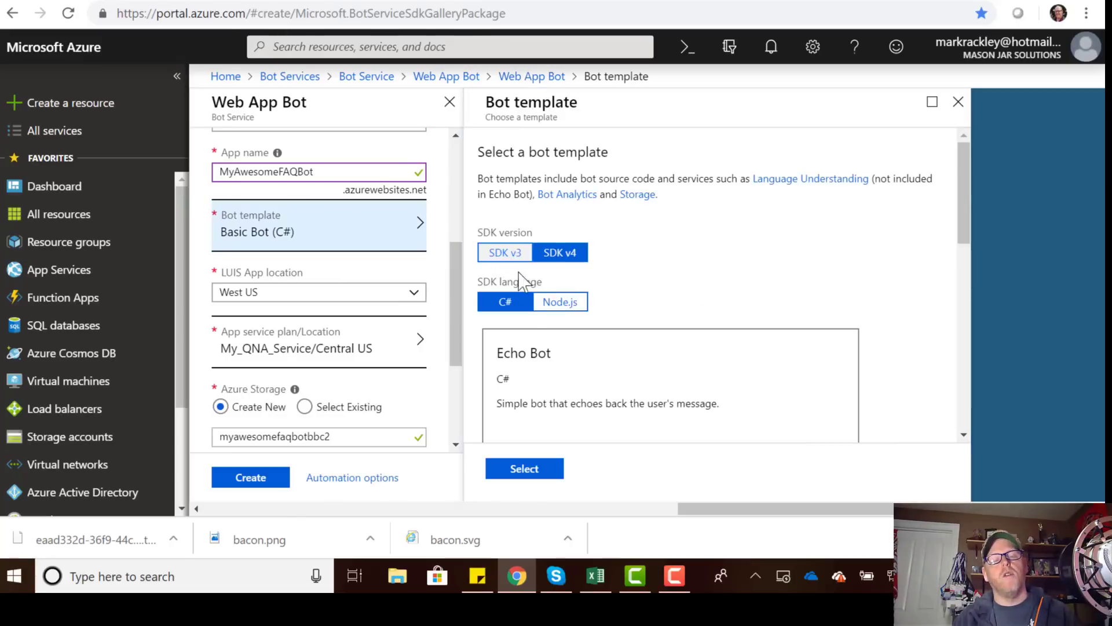
scroll(620, 236, down, 2)
scroll(621, 236, up, 2)
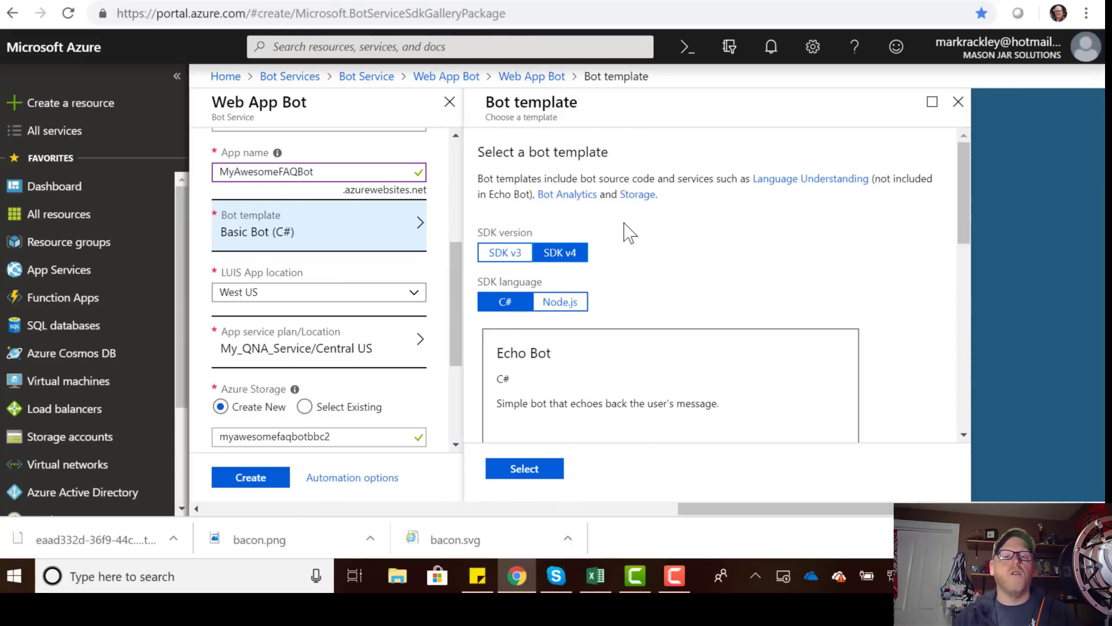
click(502, 255)
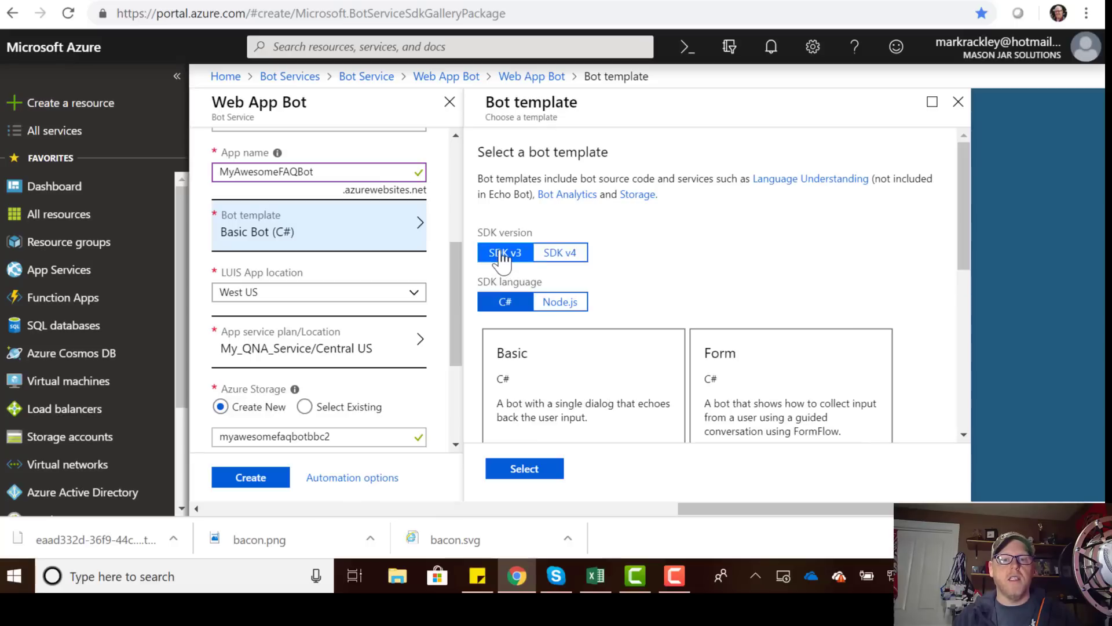
scroll(633, 246, down, 2)
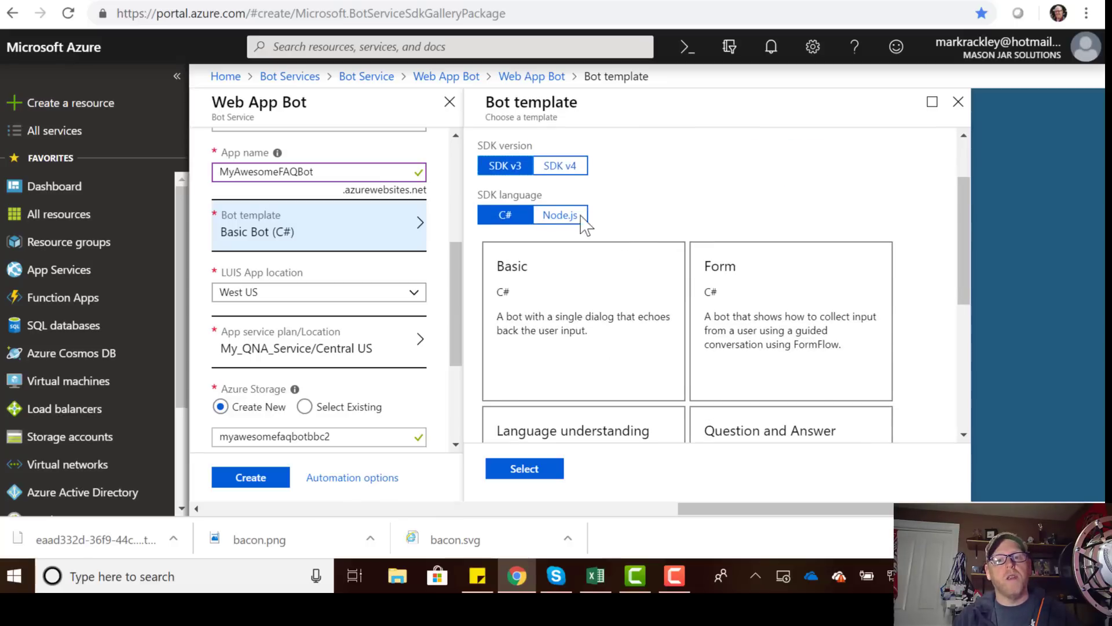
click(557, 216)
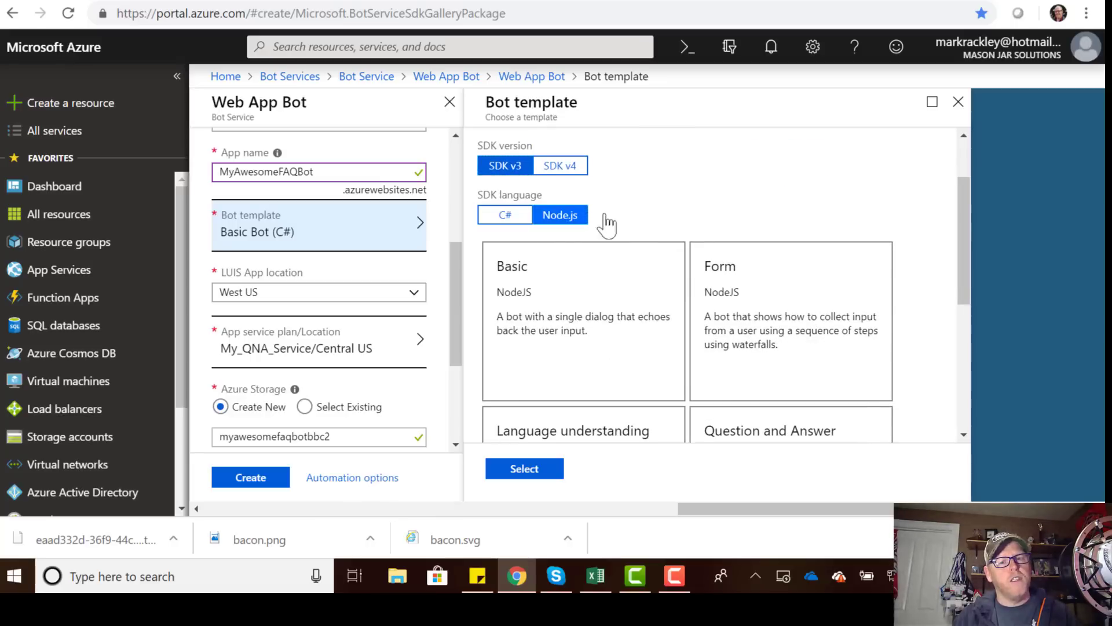
scroll(675, 215, down, 2)
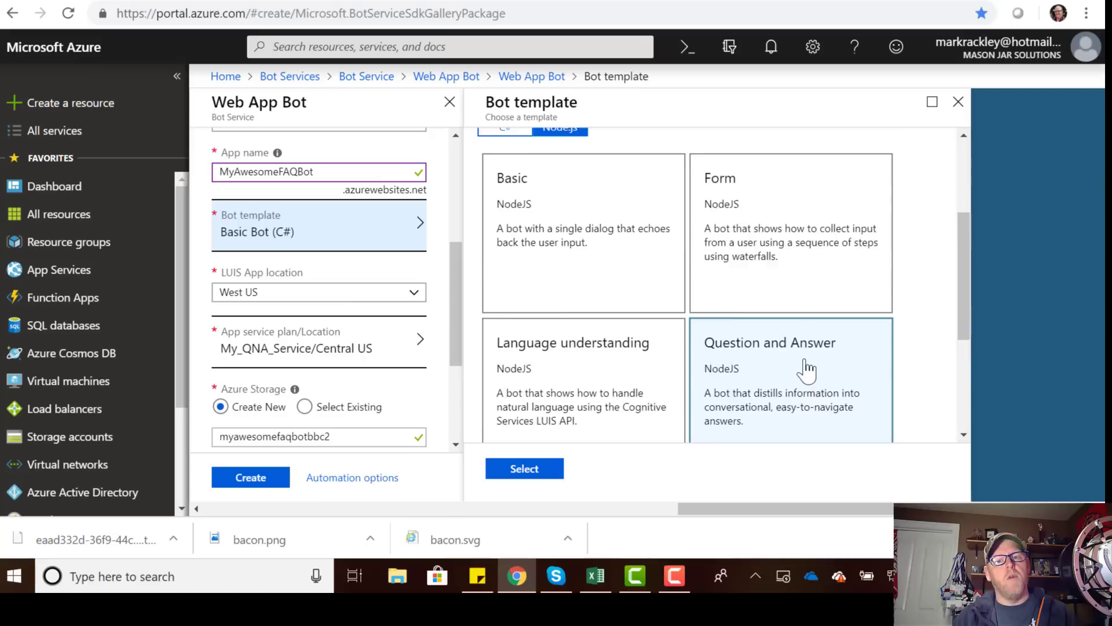
scroll(803, 359, down, 2)
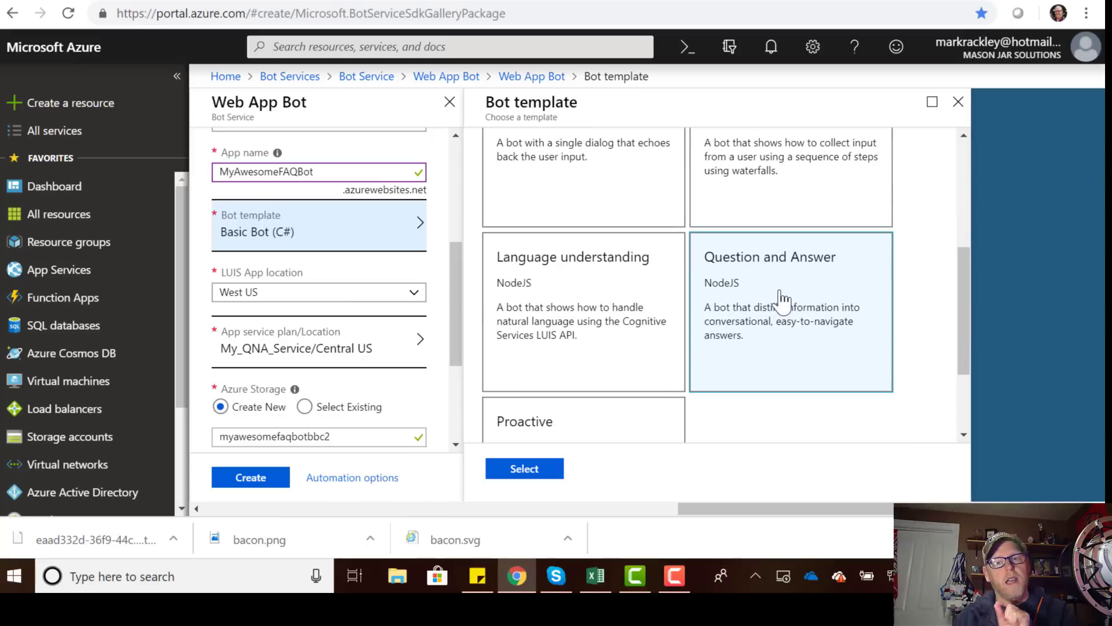
click(783, 298)
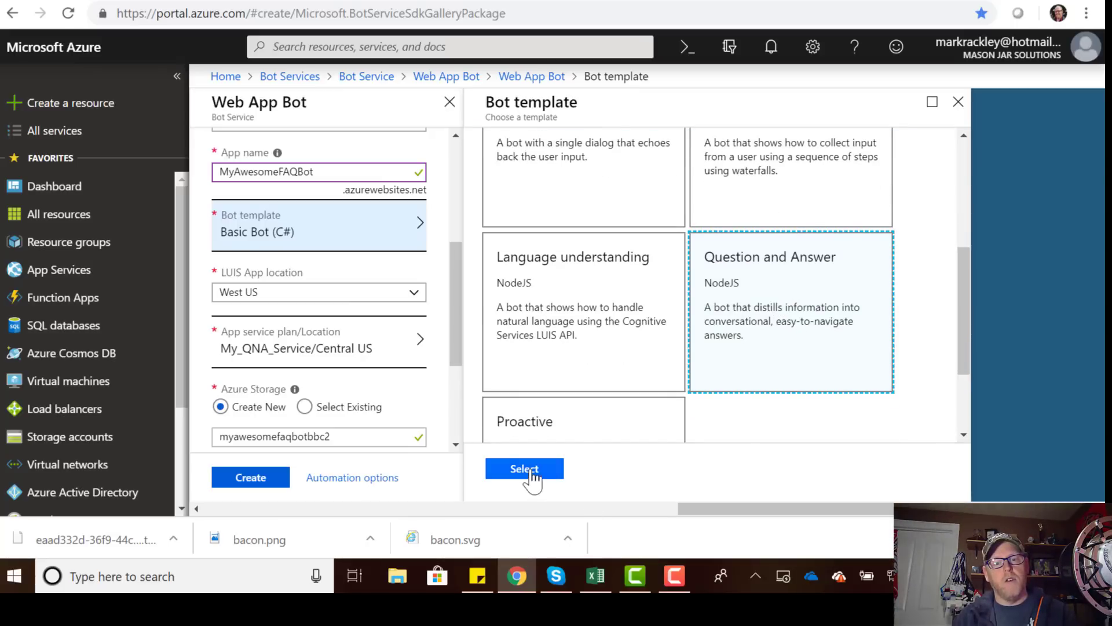
click(525, 469)
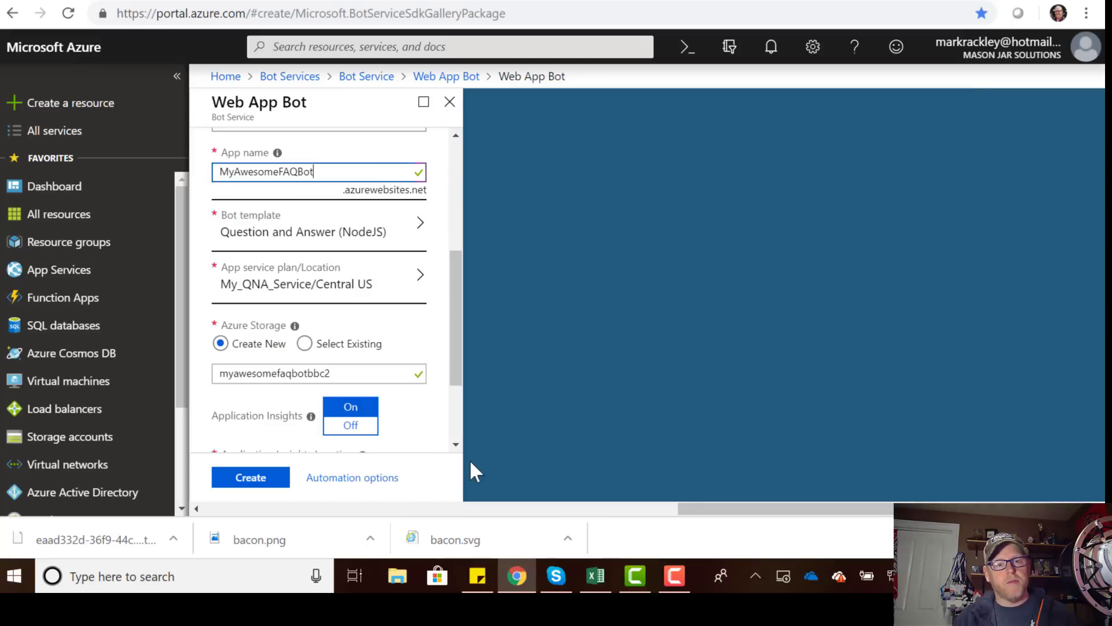
Put Application Insights in South Central US and create the web app bot.
scroll(441, 449, down, 3)
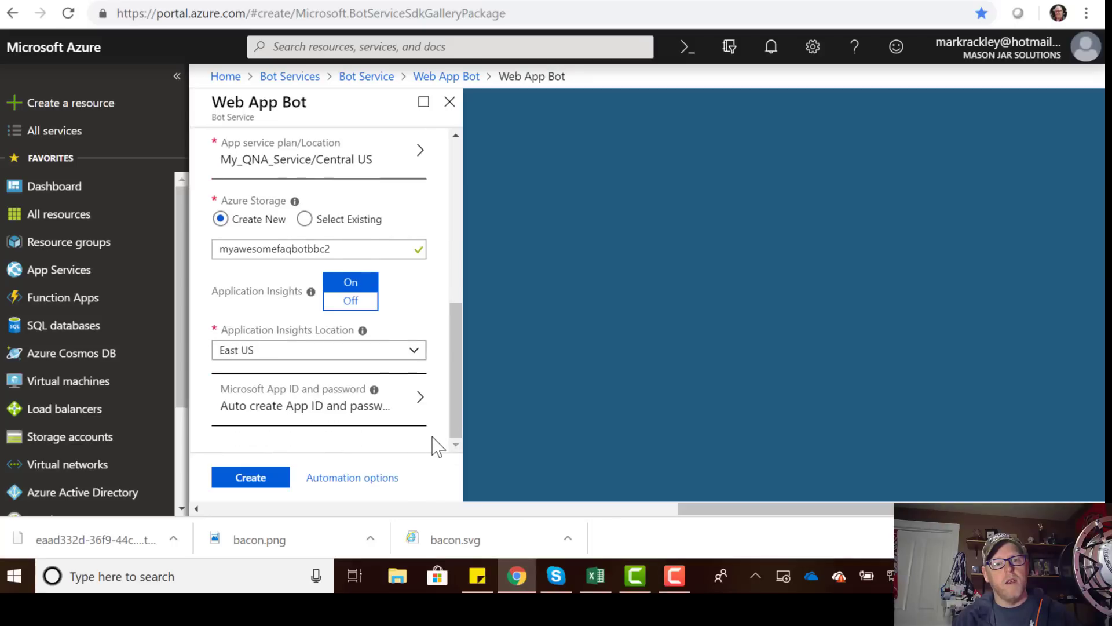
click(323, 363)
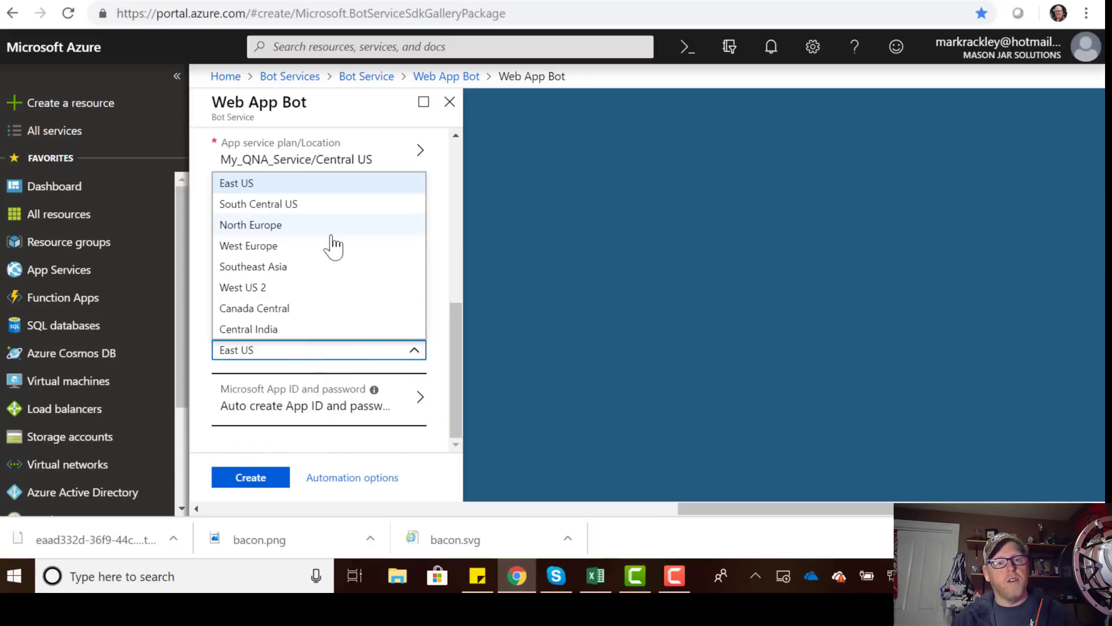
click(292, 207)
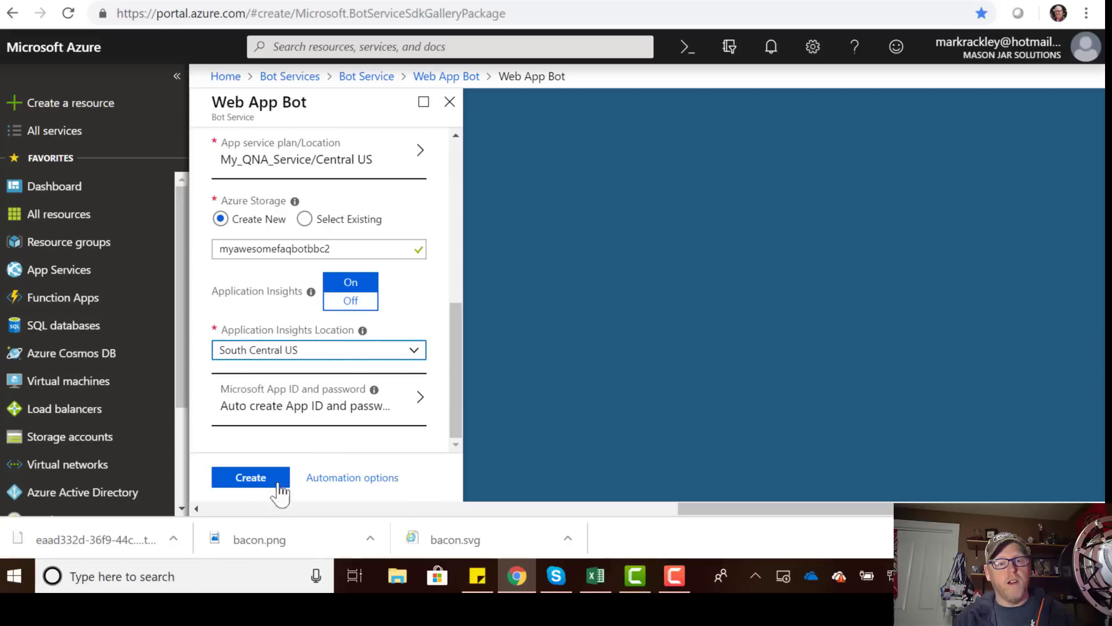
click(249, 479)
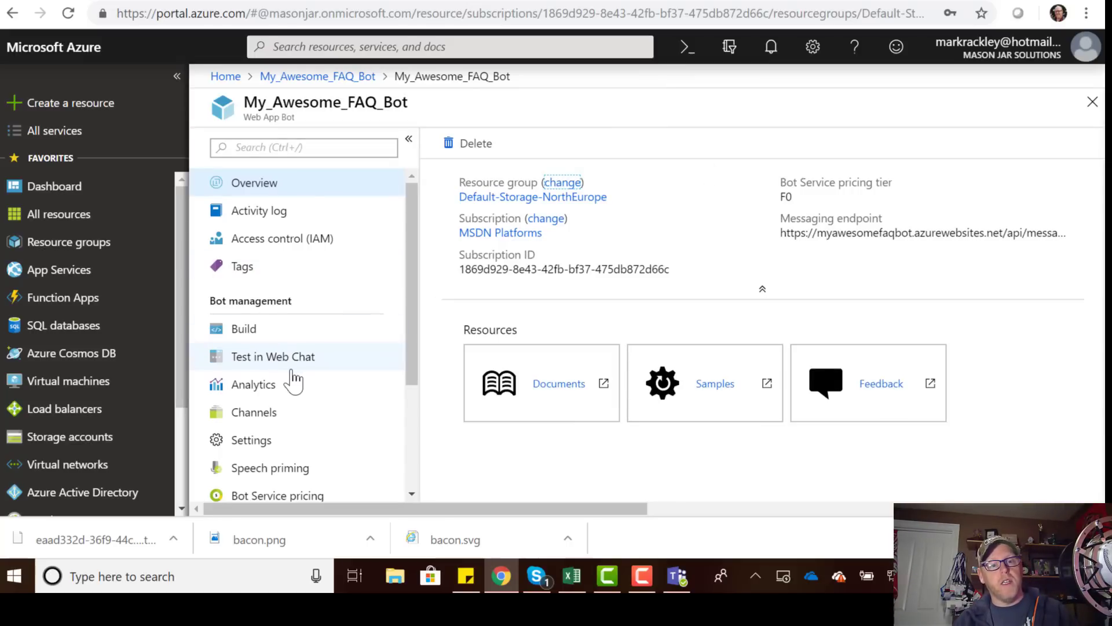
Scroll the My_Awesome_FAQ_Bot resource menu down toward Bot management.
scroll(276, 350, down, 2)
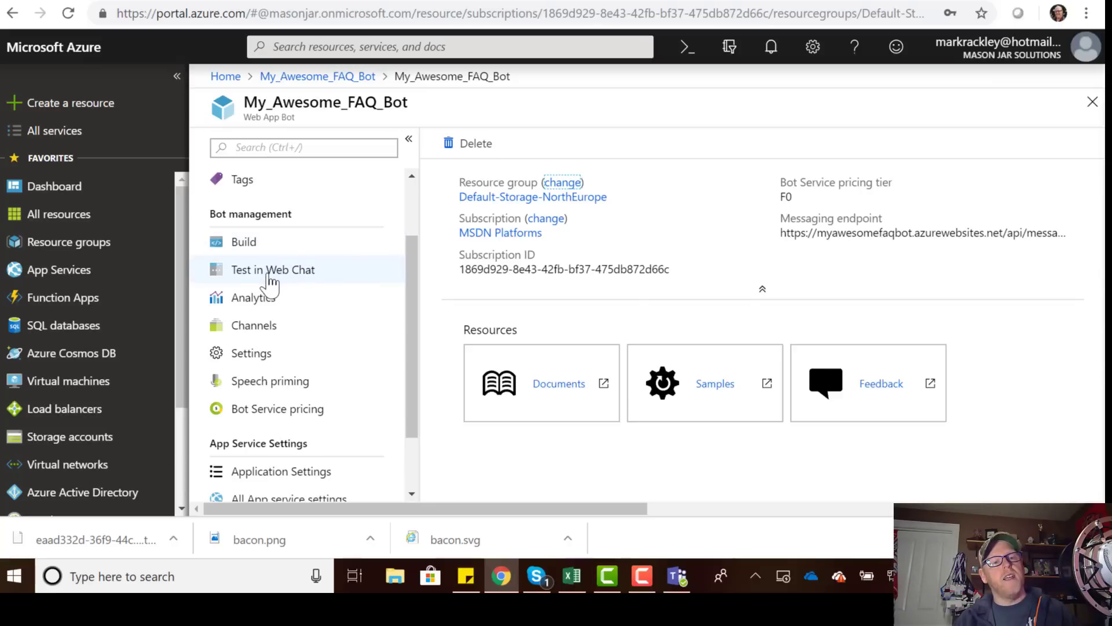
Send 'hi' in the Web Chat test and follow the reply's QnA settings link.
click(270, 279)
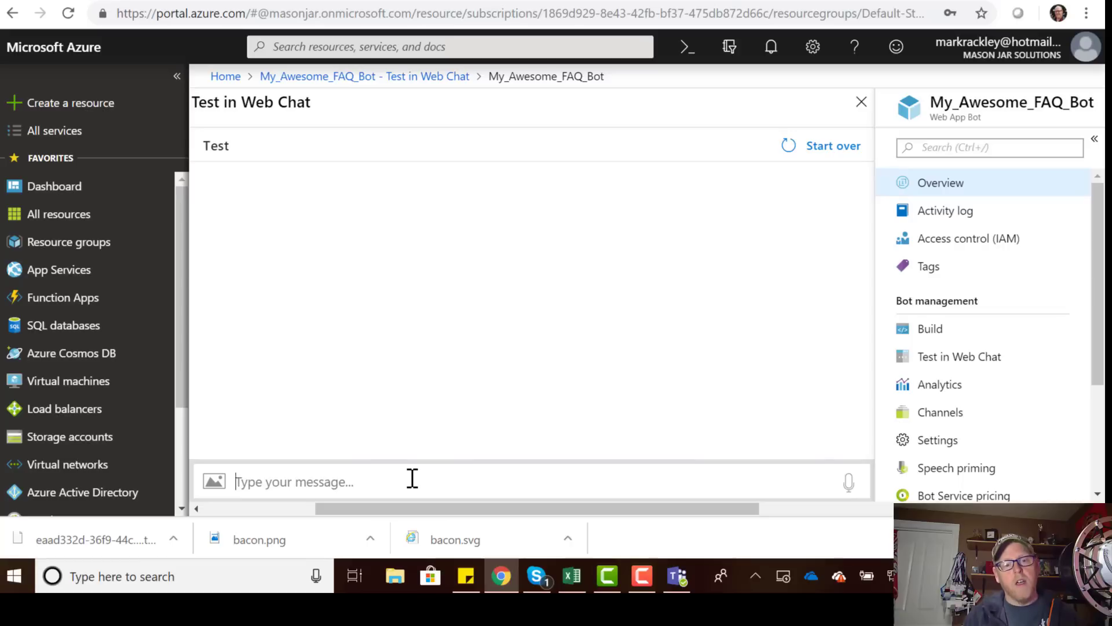
text(hi)
key(Return)
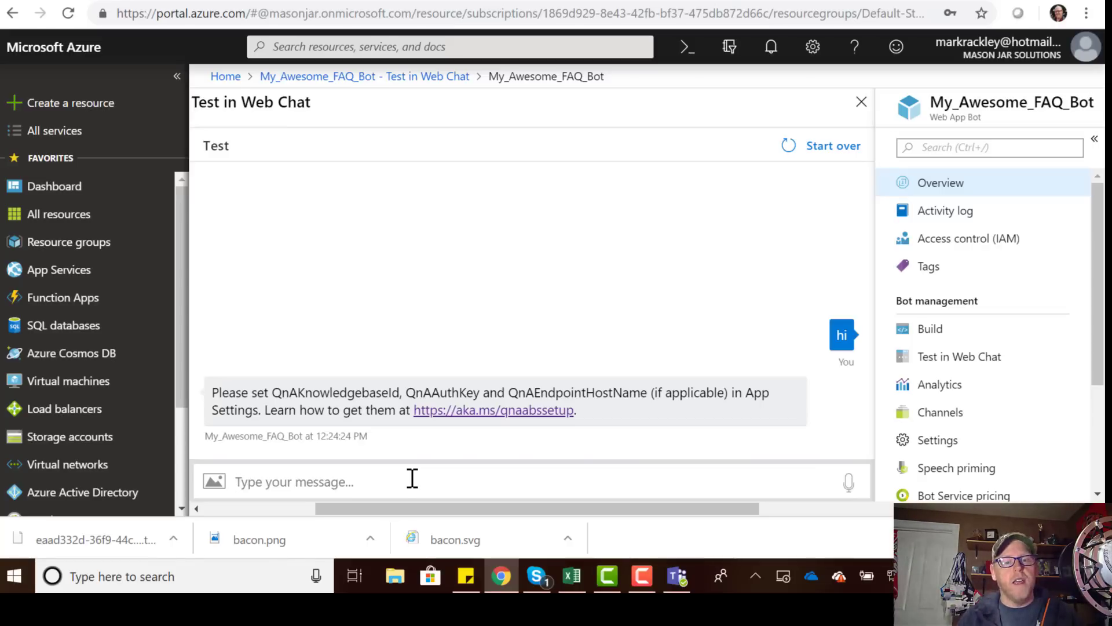
click(499, 411)
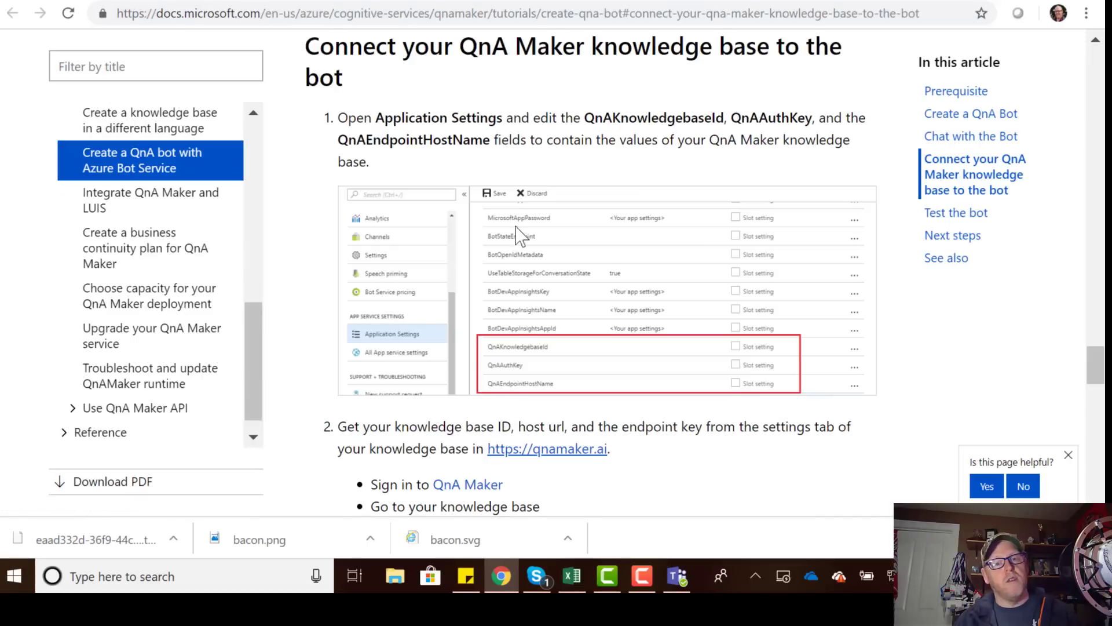
scroll(517, 228, down, 6)
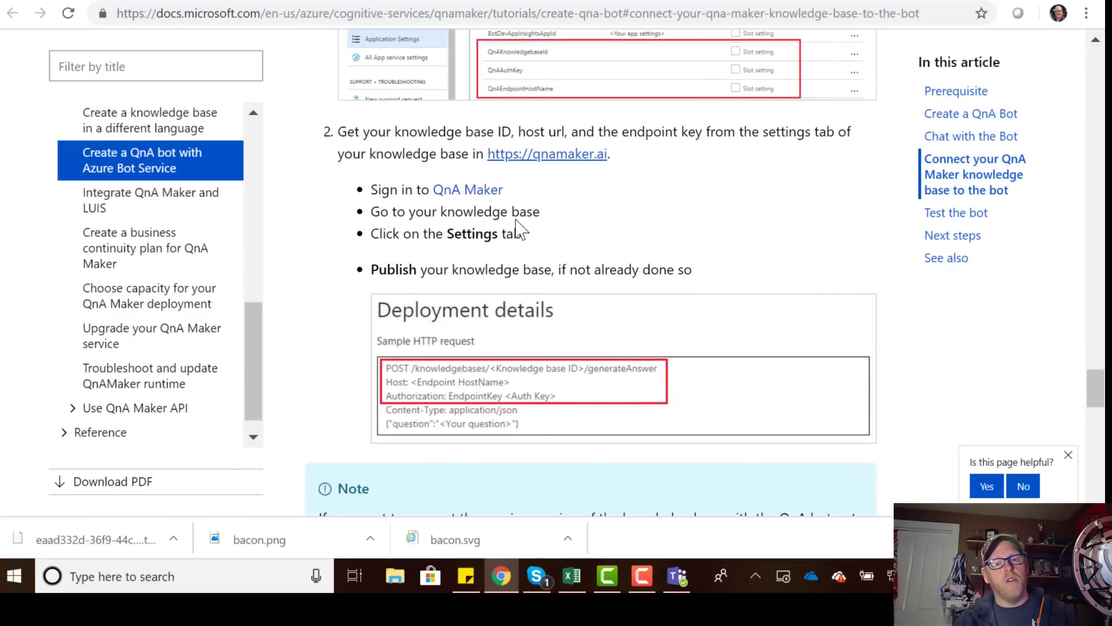
scroll(518, 220, down, 10)
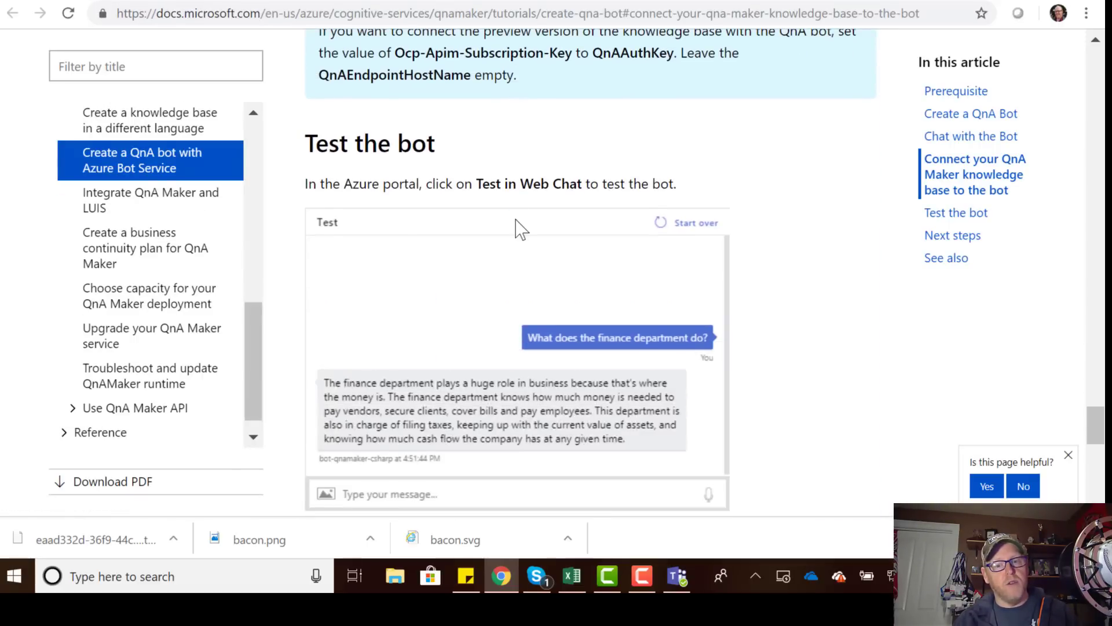
scroll(515, 219, down, 7)
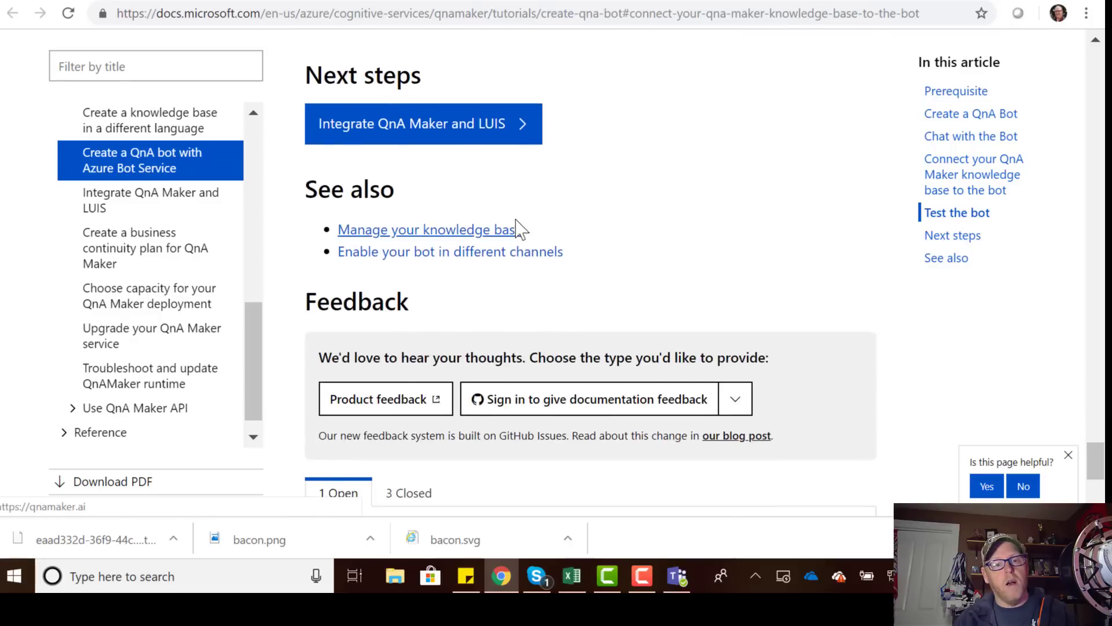
scroll(521, 229, up, 8)
scroll(521, 228, up, 9)
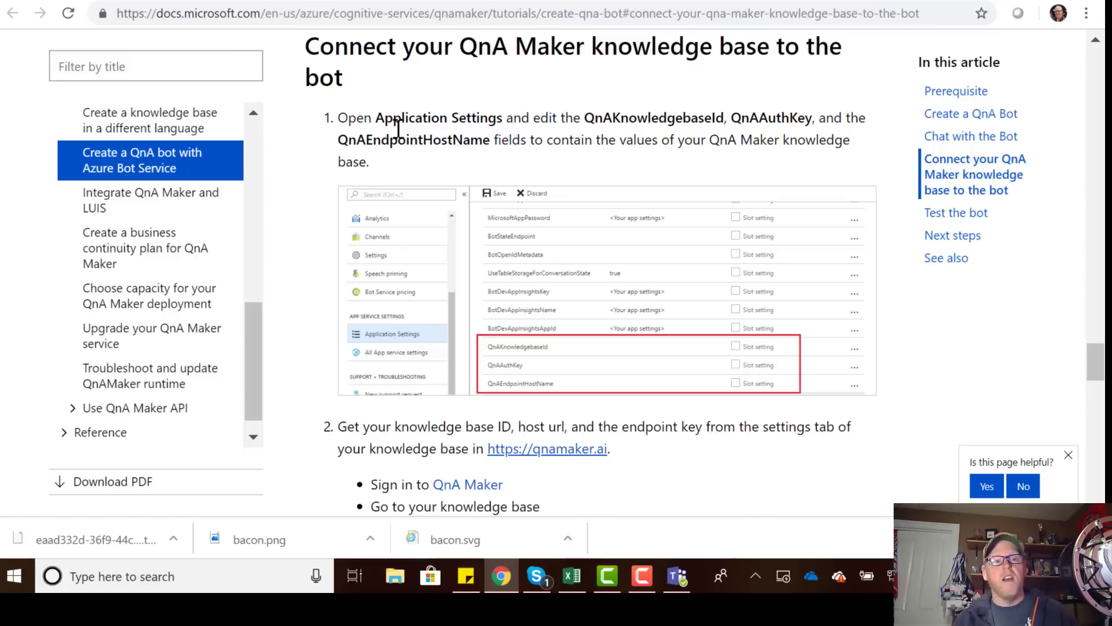
click(278, 1)
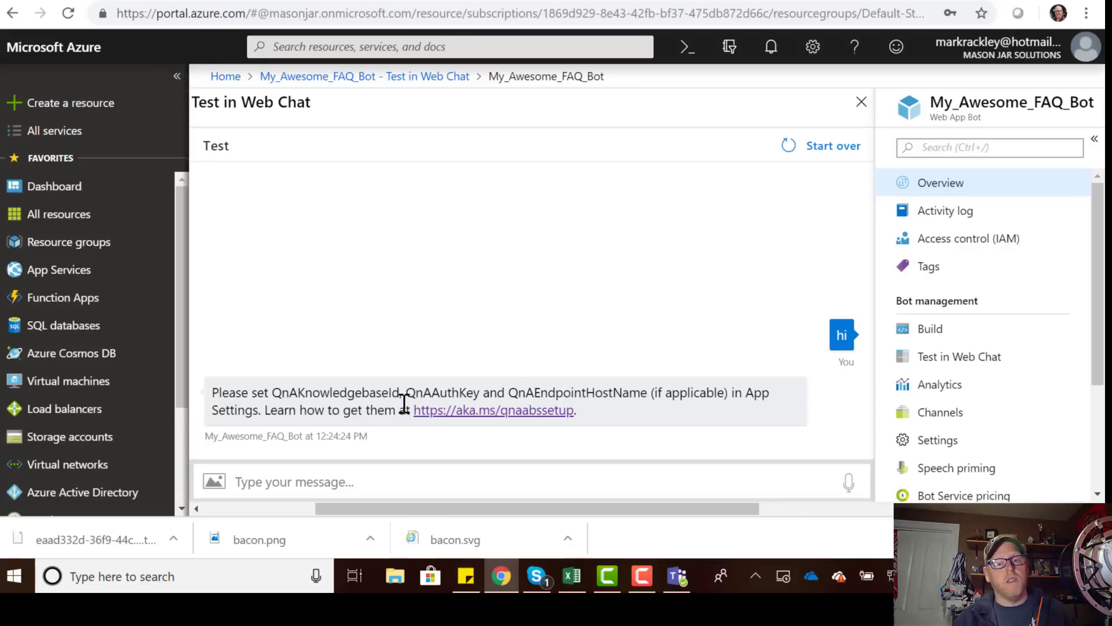
Open My_Awesome_FAQ_Bot's Application Settings and scroll to the QnA app settings list.
double_click(323, 395)
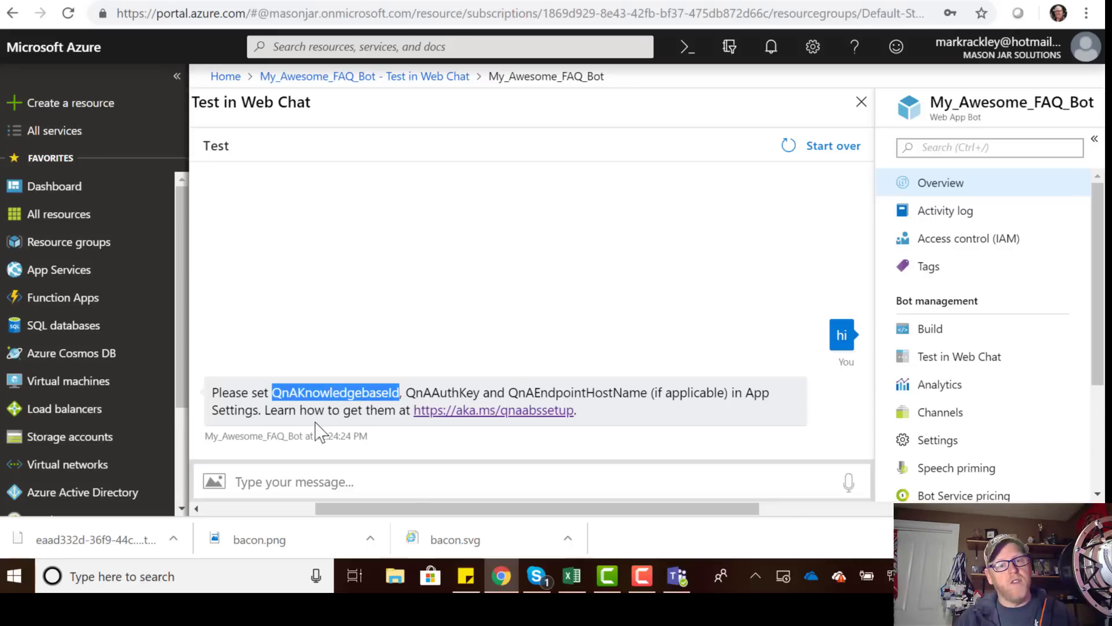
click(440, 393)
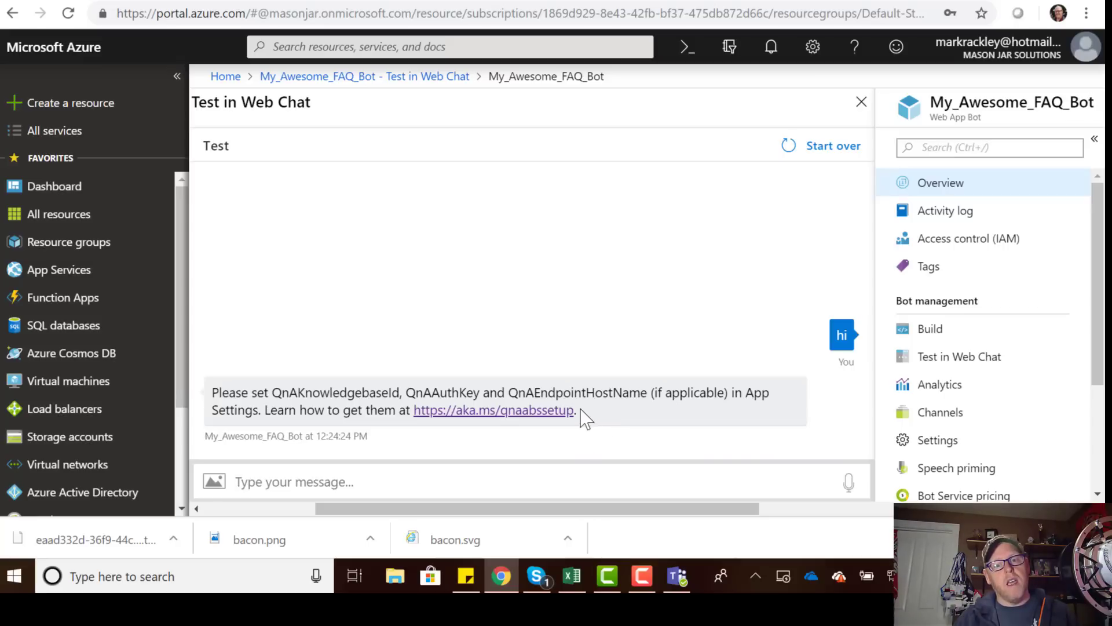
scroll(927, 402, down, 3)
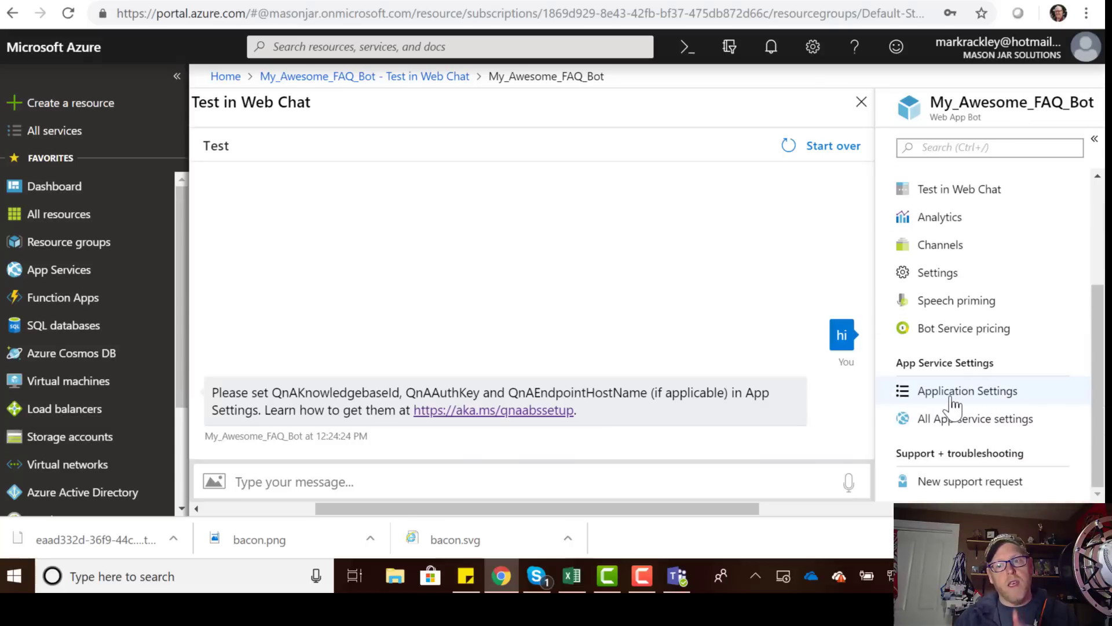
click(952, 406)
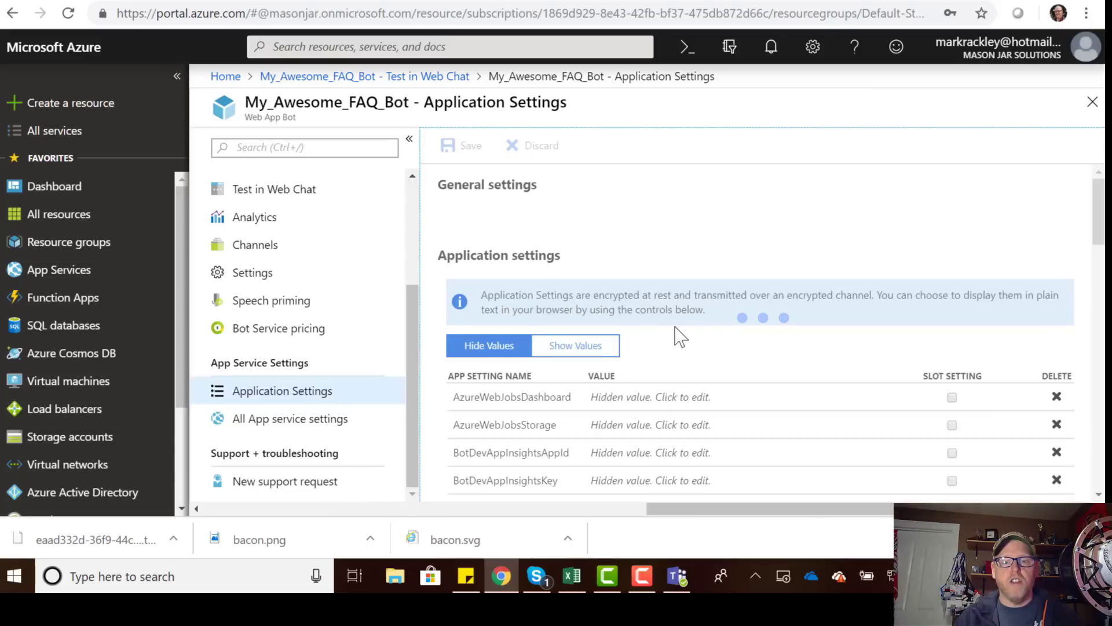
scroll(747, 336, down, 1)
scroll(743, 329, down, 15)
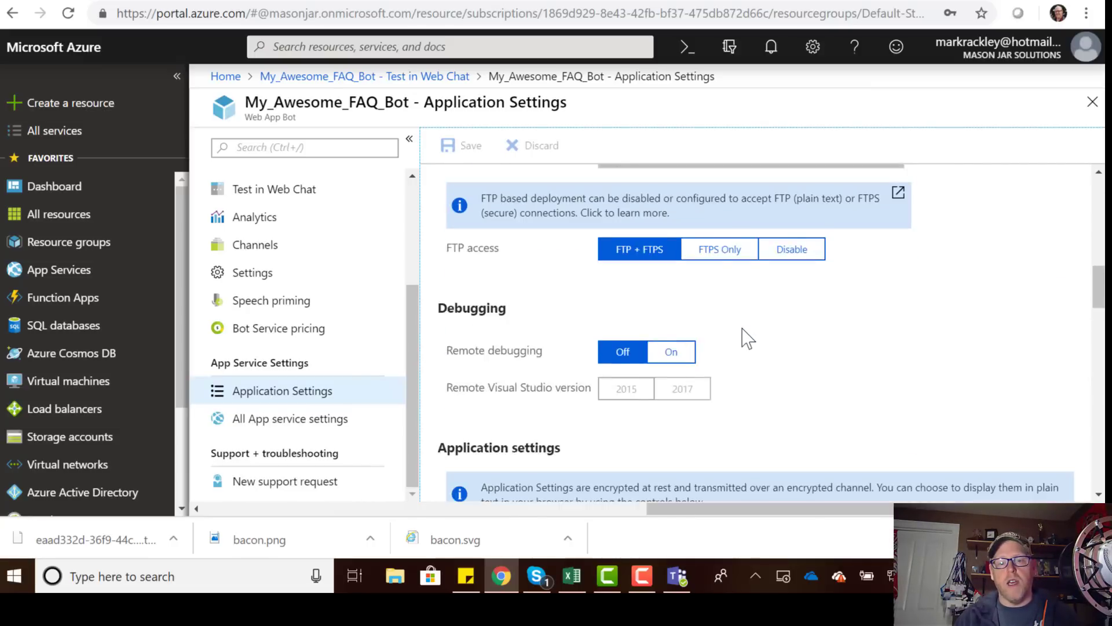
scroll(747, 338, down, 2)
scroll(747, 338, up, 1)
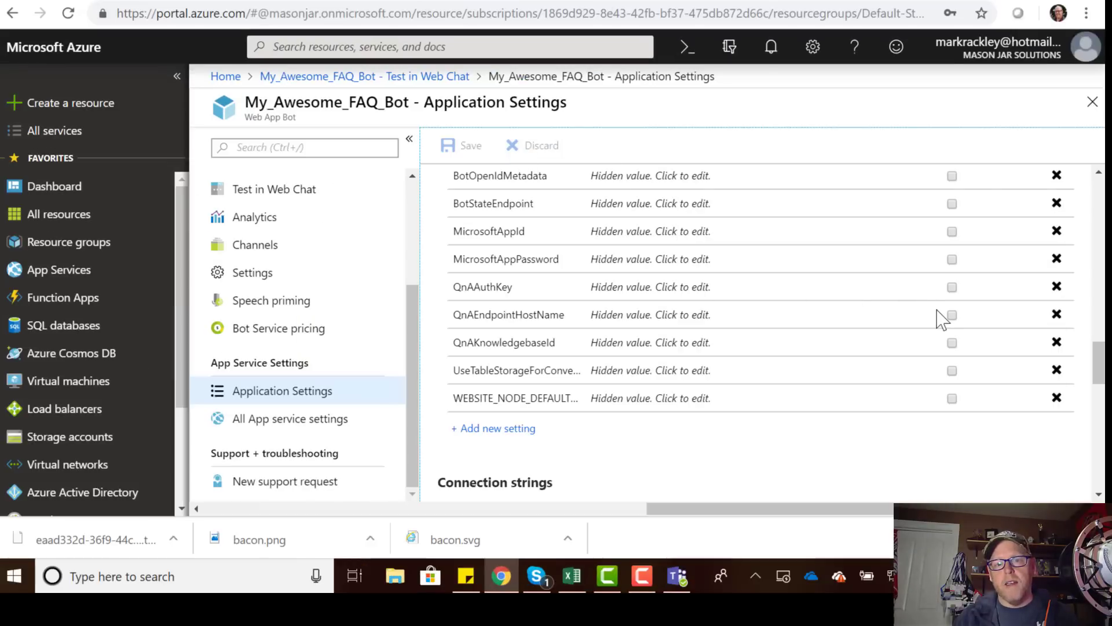
Mark QnAAuthKey, QnAEndpointHostName and QnAKnowledgebaseId as slot settings.
click(952, 288)
click(951, 316)
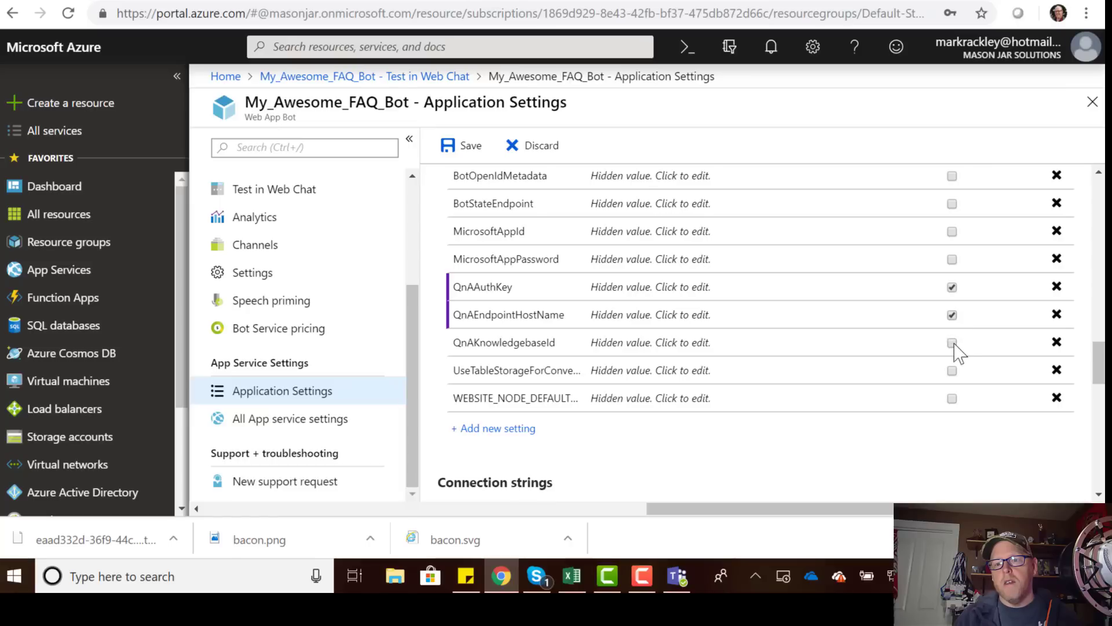
click(952, 343)
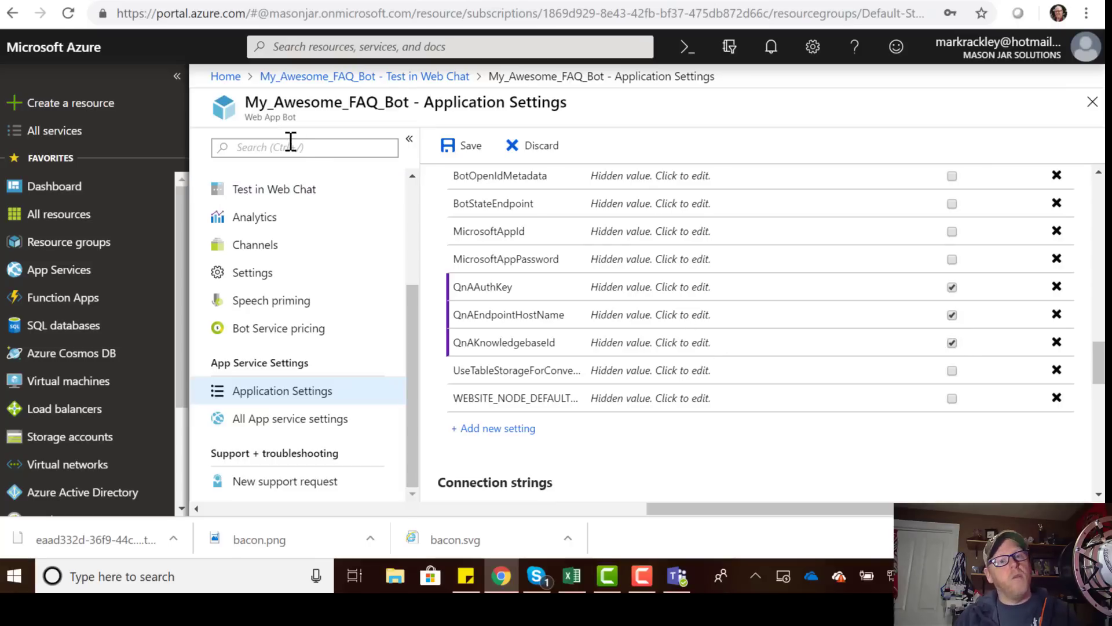
Copy the QnA Maker host URL into the QnAEndpointHostName setting.
click(306, 2)
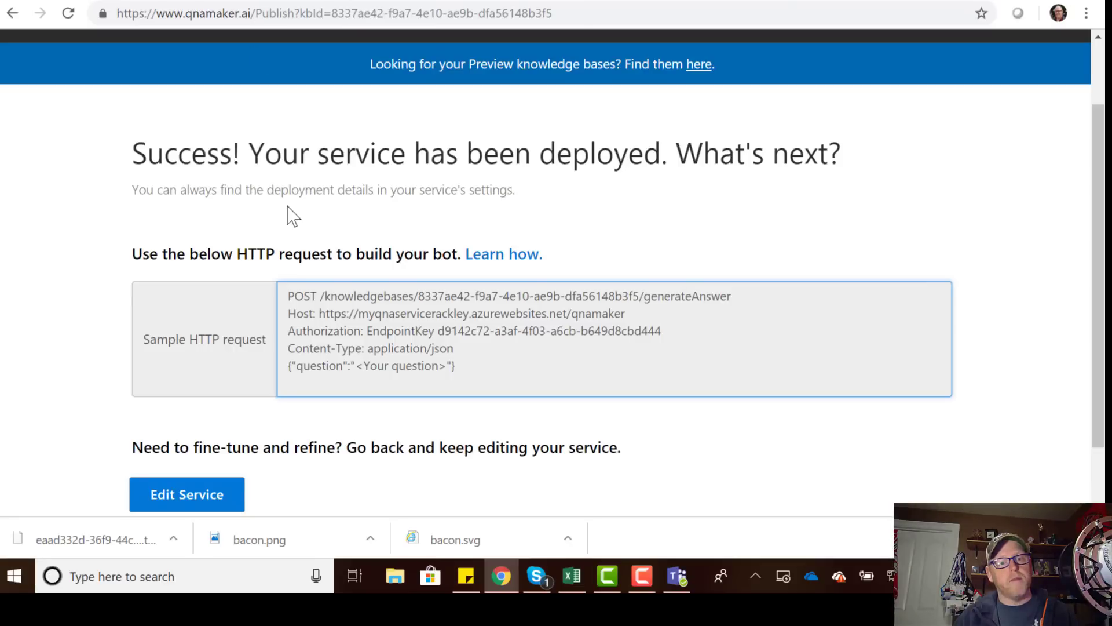
scroll(289, 207, down, 1)
scroll(295, 205, up, 1)
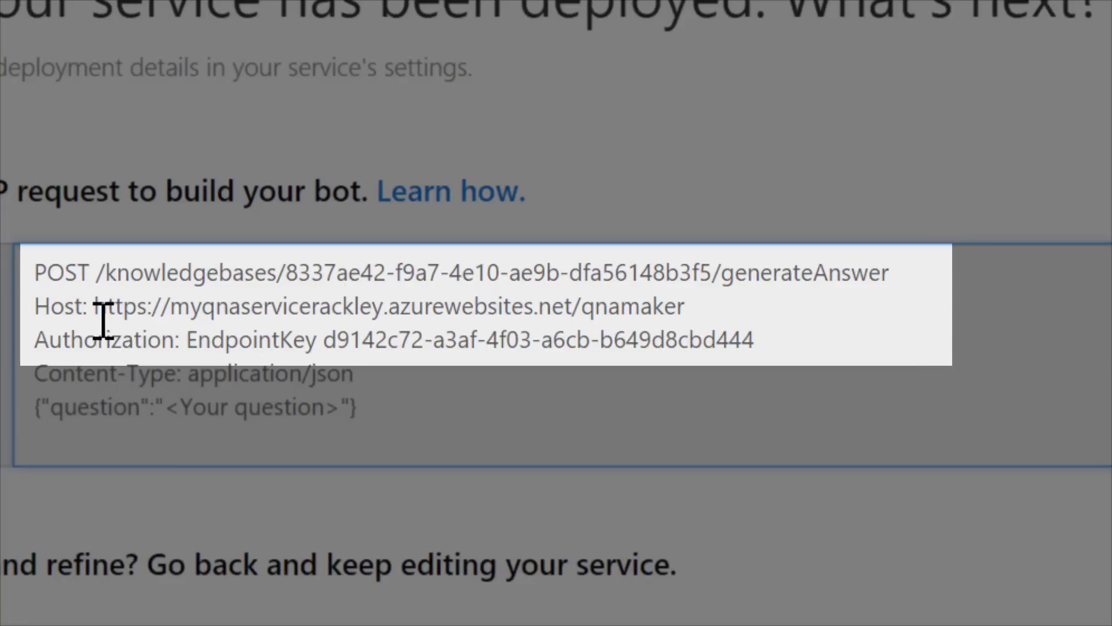
drag(95, 306, 705, 303)
key(ctrl+c)
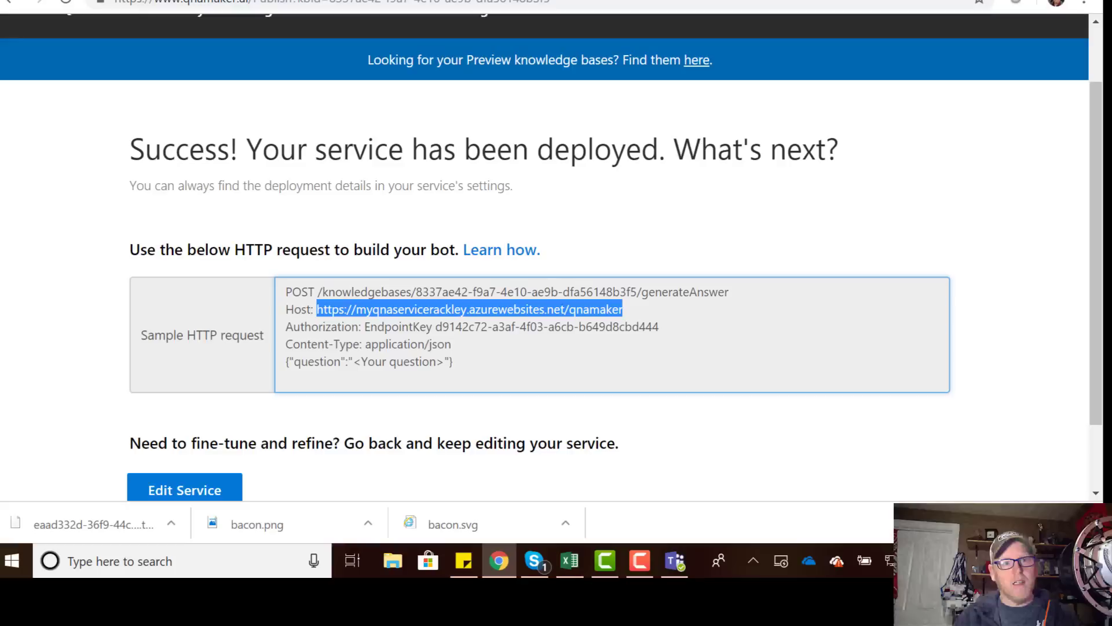
click(174, 1)
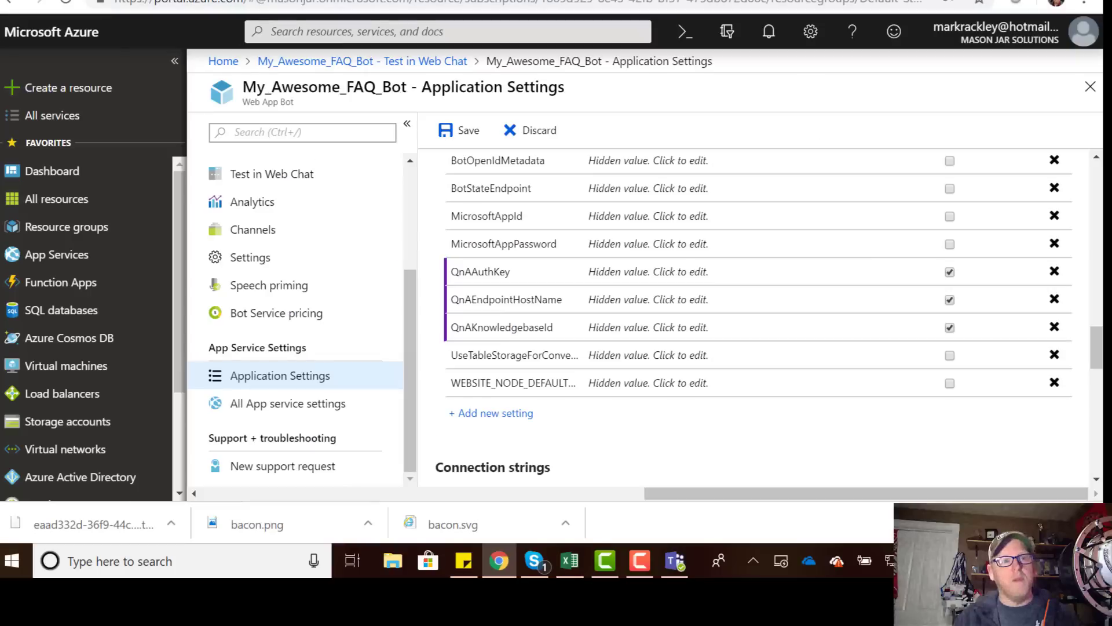
click(636, 301)
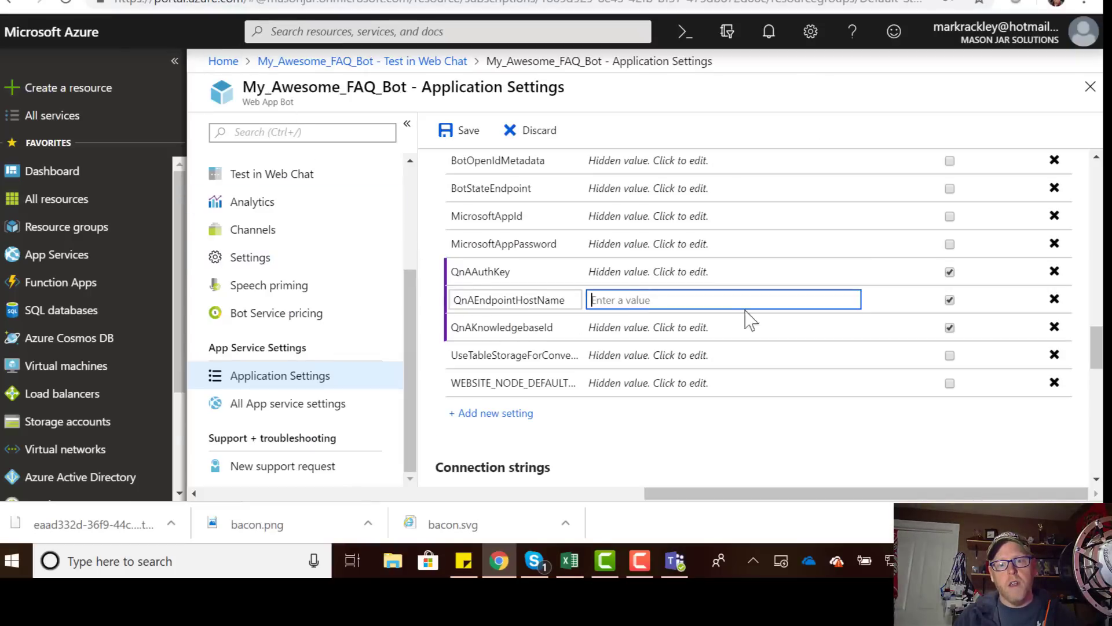
key(ctrl+v)
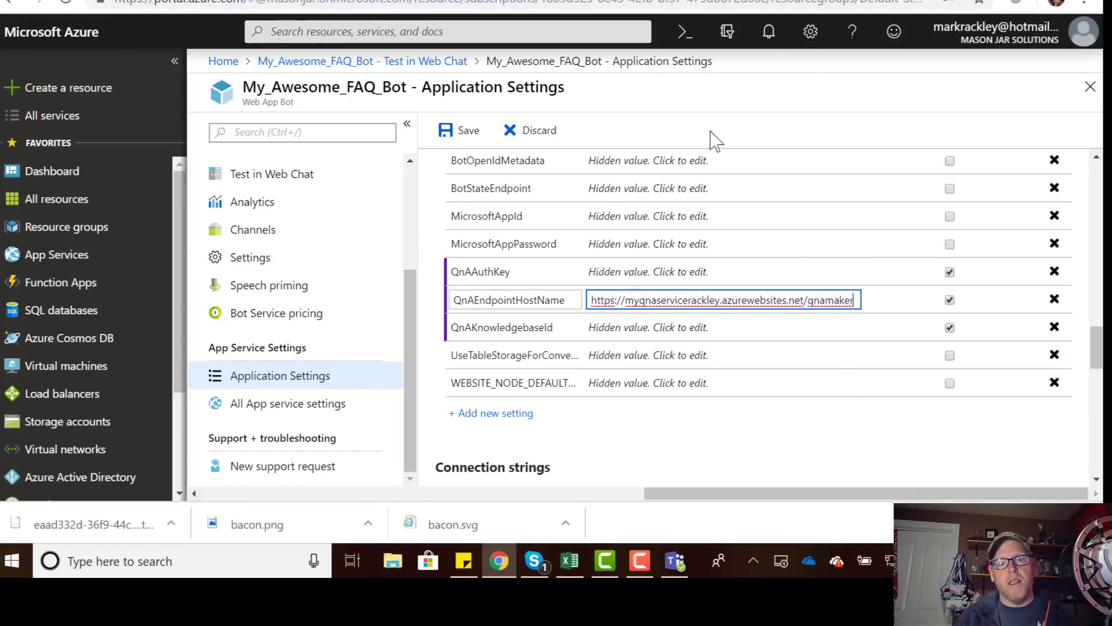
Copy the knowledge base ID from the publish page into QnAKnowledgebaseId.
click(624, 0)
click(371, 1)
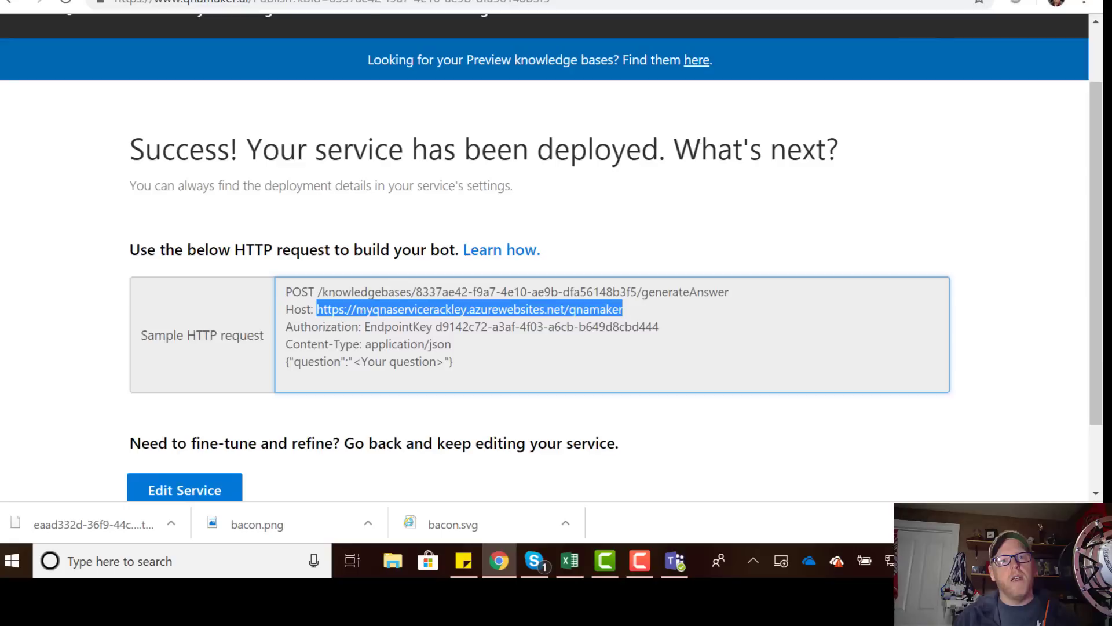
drag(417, 293, 639, 293)
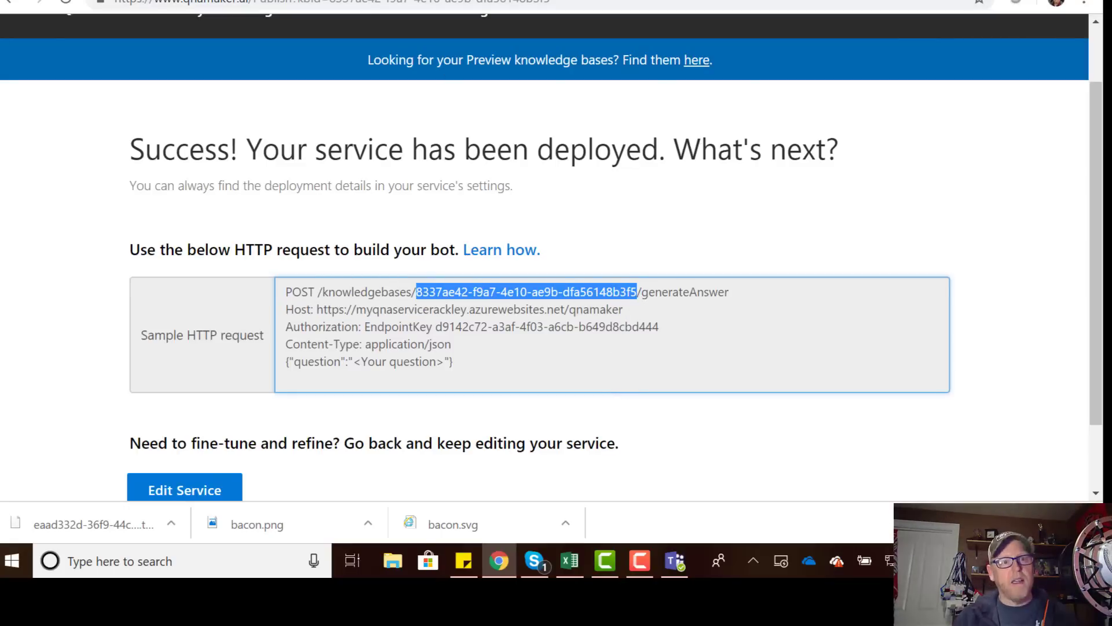
key(ctrl+Tab)
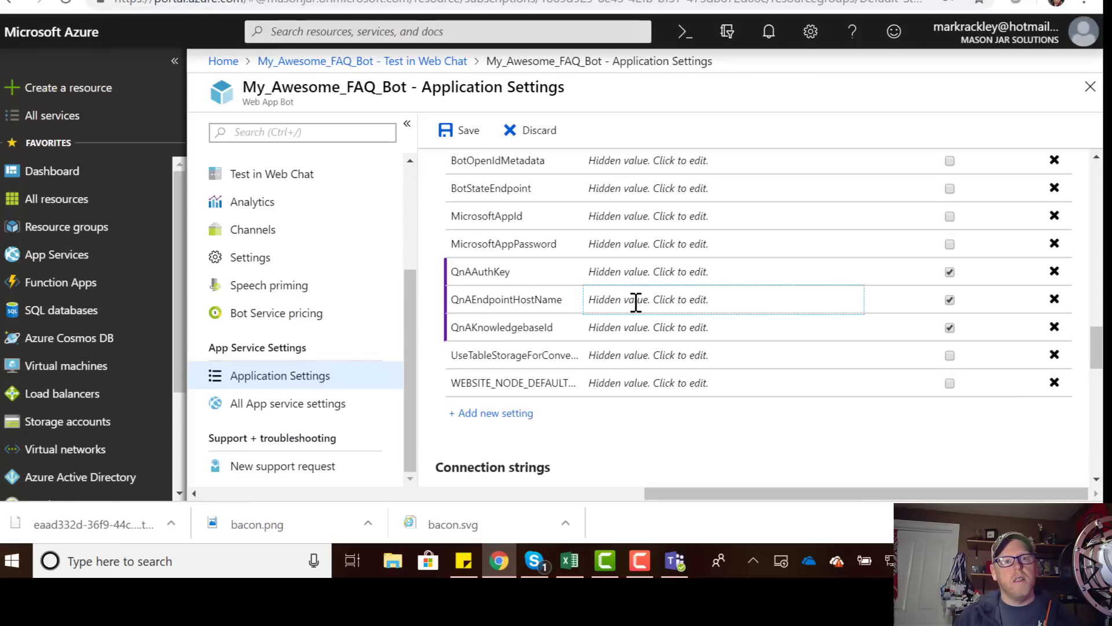
click(645, 327)
text(8337ae42-f9a7-4e10-ae9b-dfa56148b3f5)
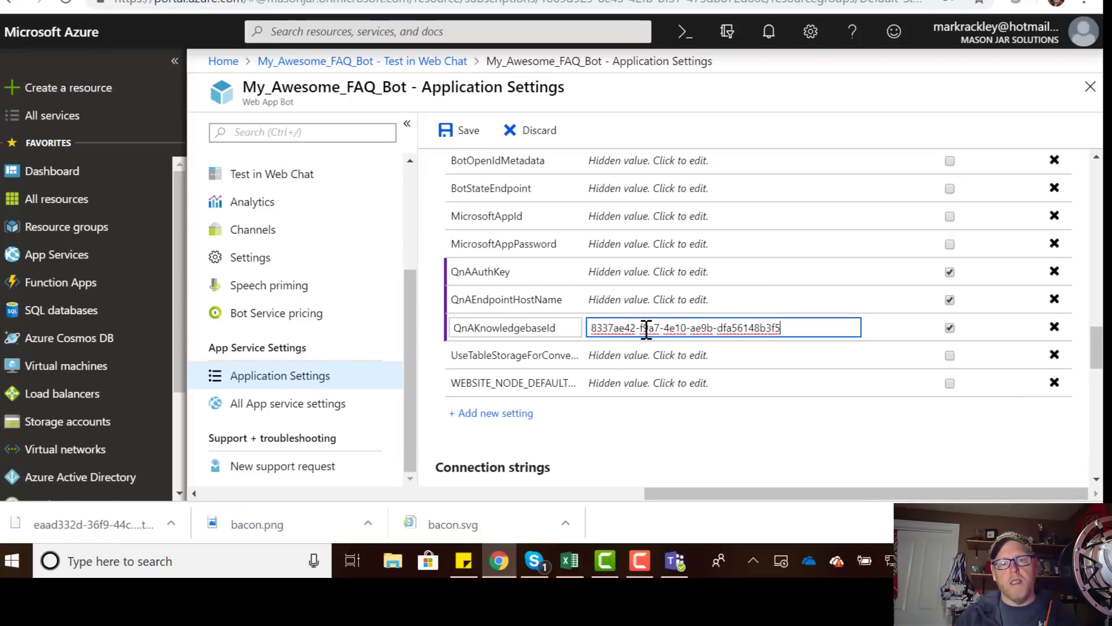
Put the endpoint key into QnAAuthKey and save the application settings.
key(ctrl+shift+Tab)
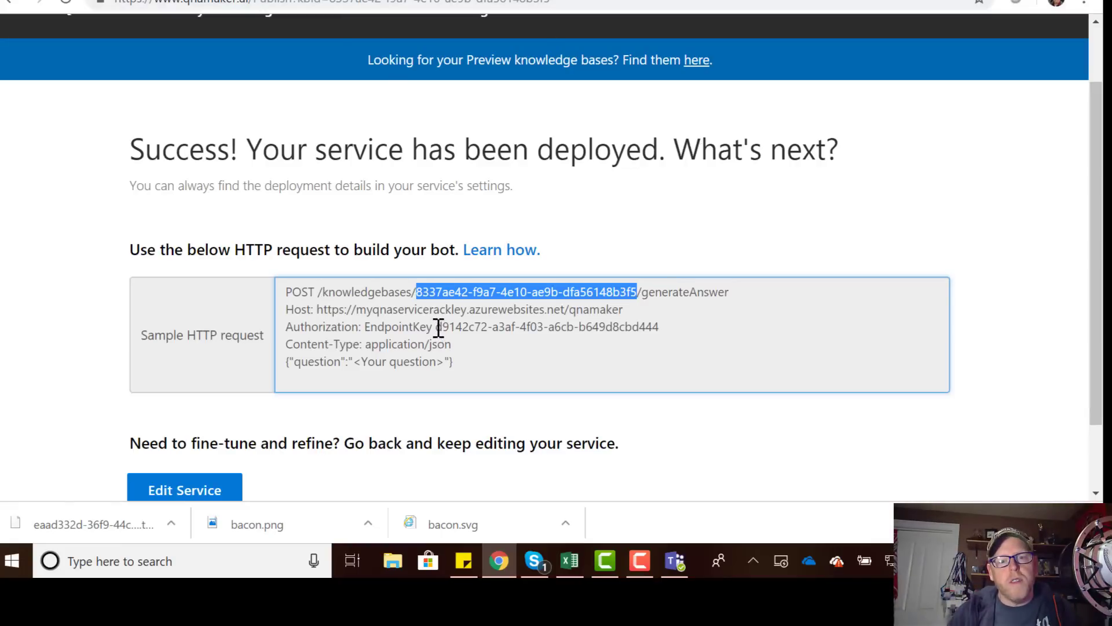
drag(436, 327, 664, 327)
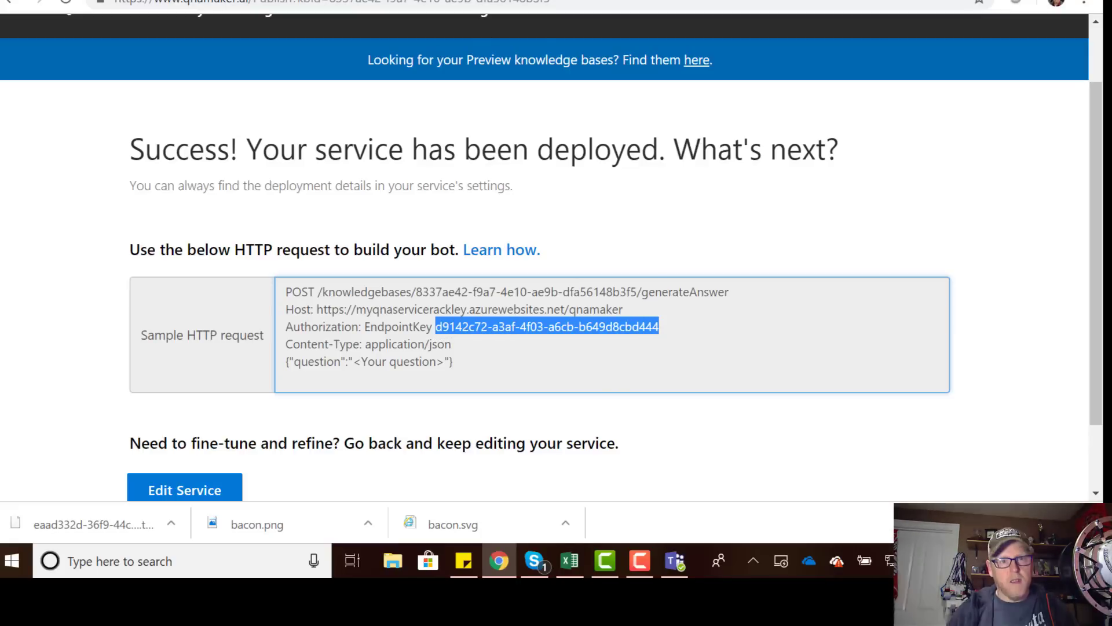
key(ctrl+Tab)
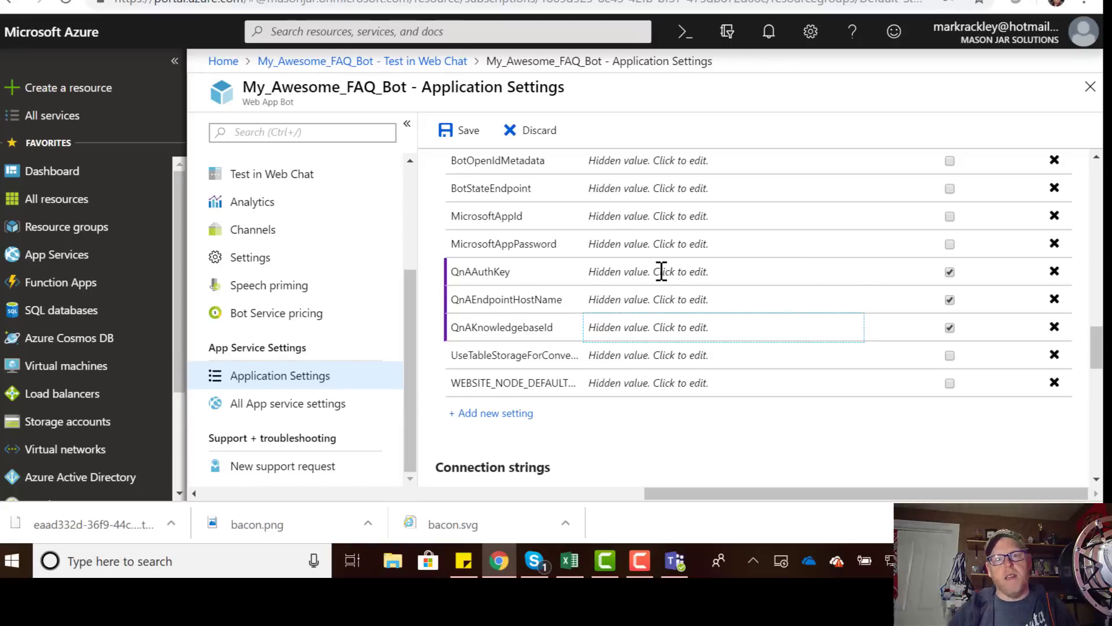
click(666, 272)
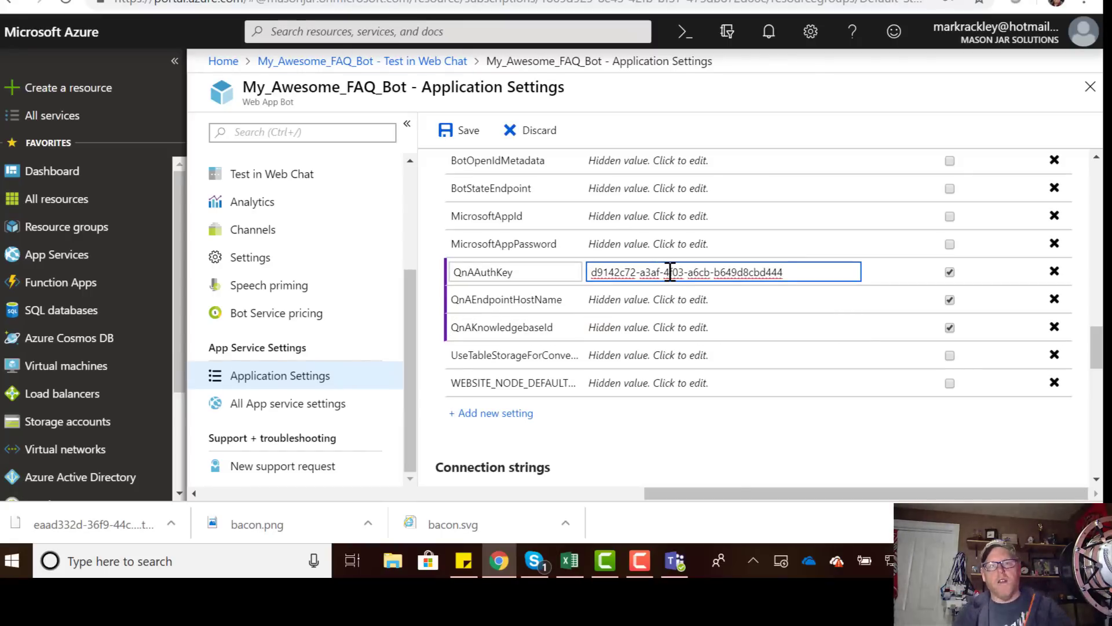
click(462, 133)
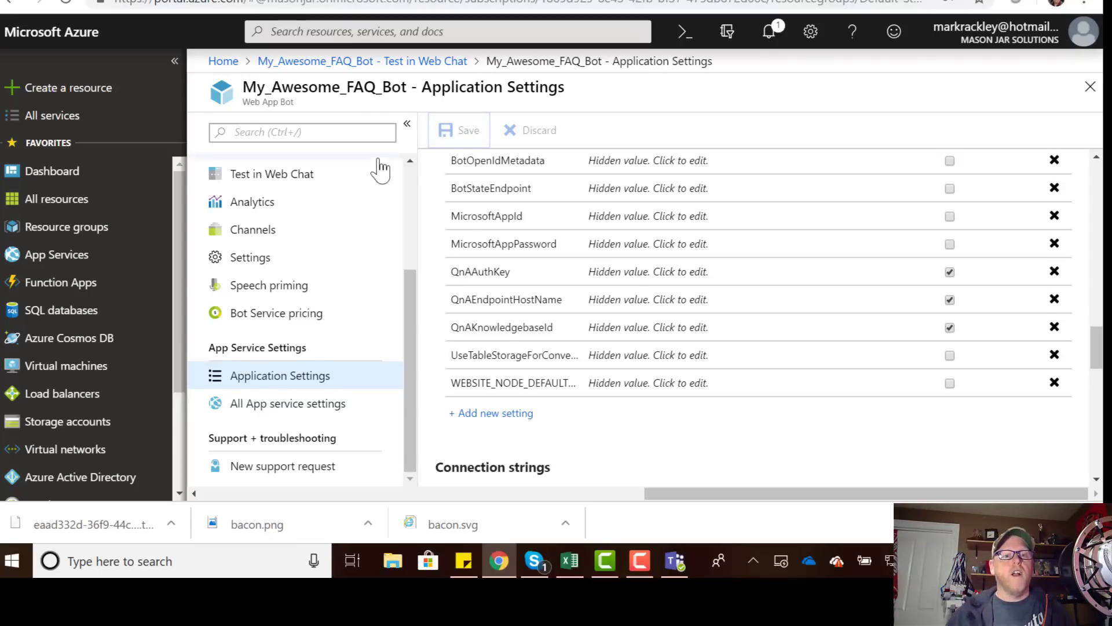
click(296, 181)
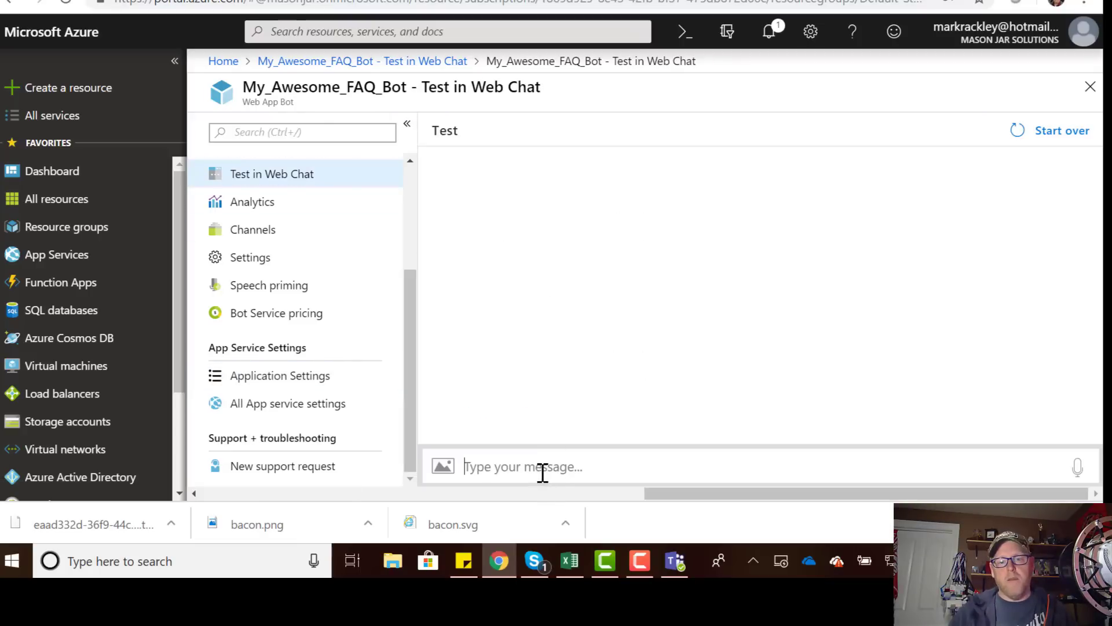
Send 'hi', 'how are you?', a favorite color question and 'What are you feeling?' in Web Chat.
click(564, 473)
text(hi)
key(Return)
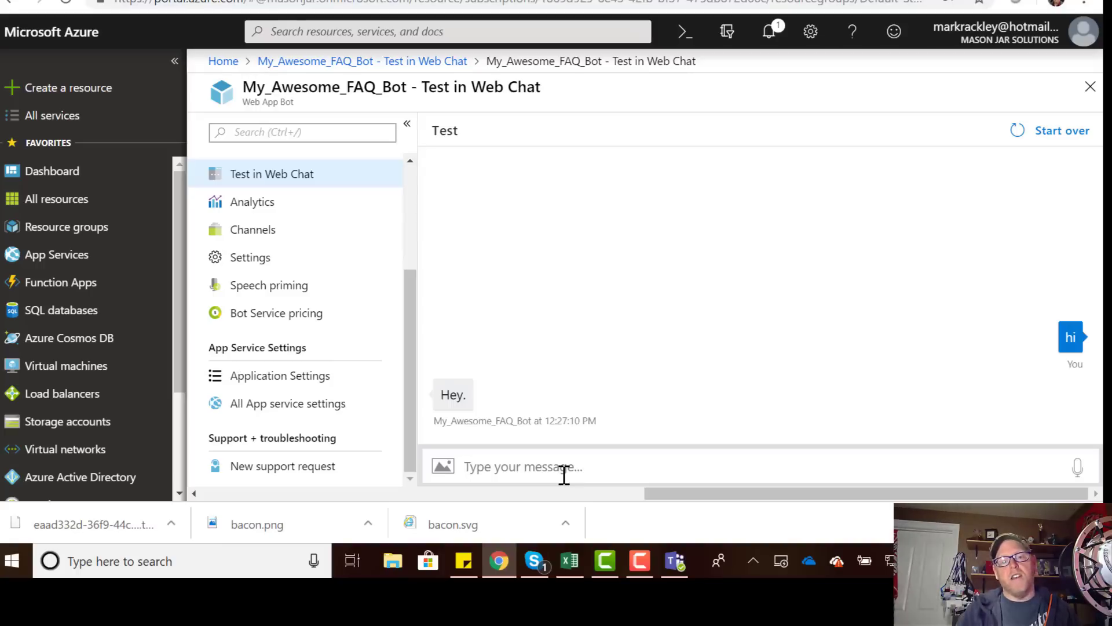
text(how )
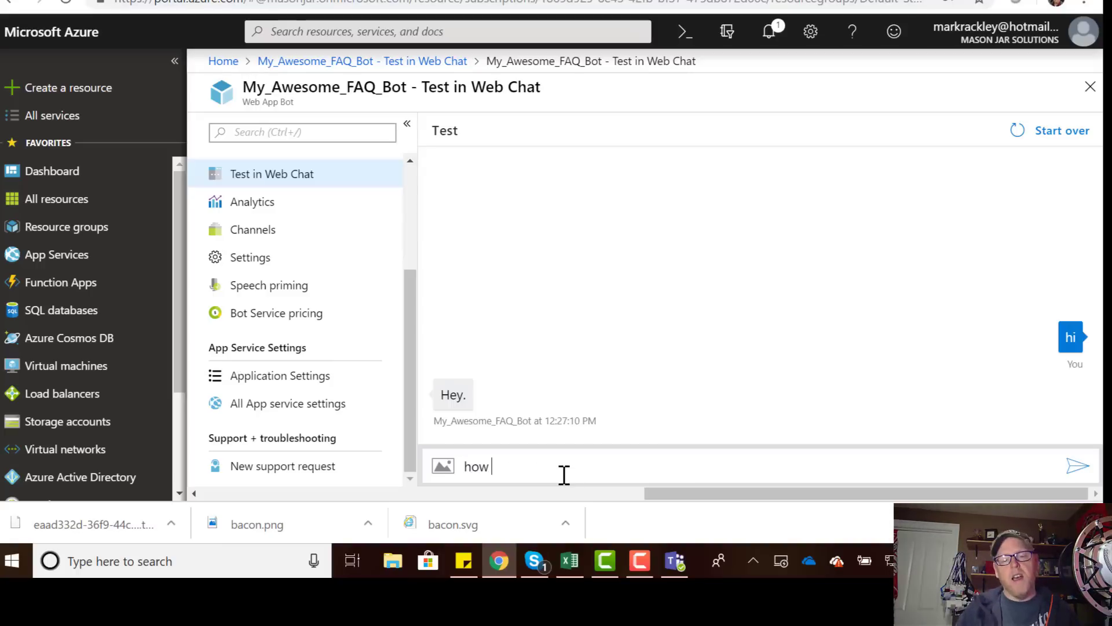
text(are you?)
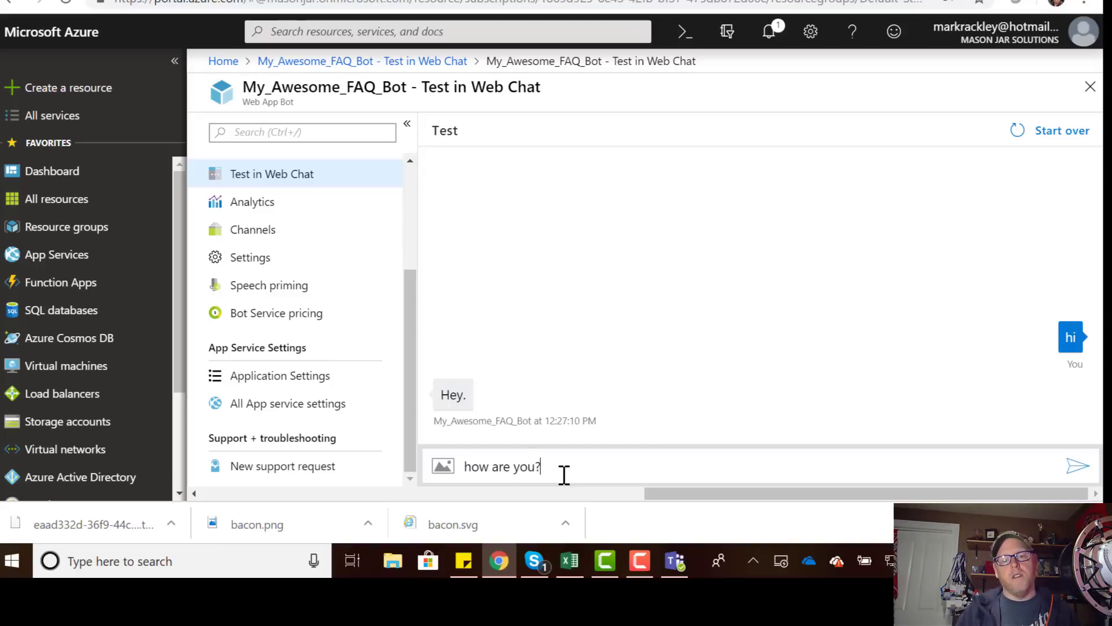
key(Return)
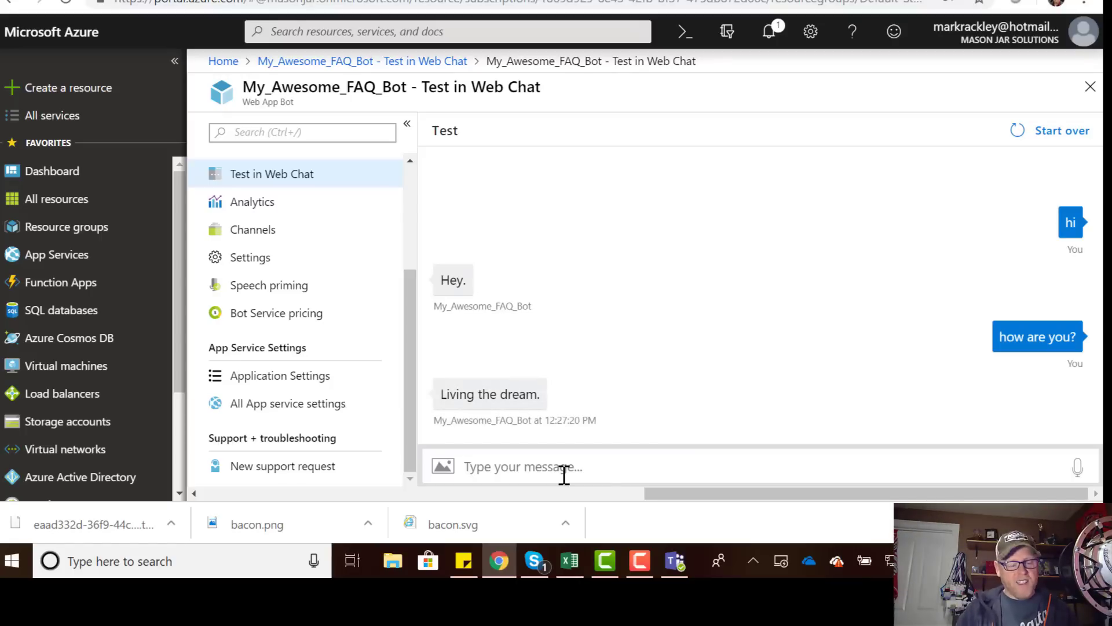
text(What's your fa)
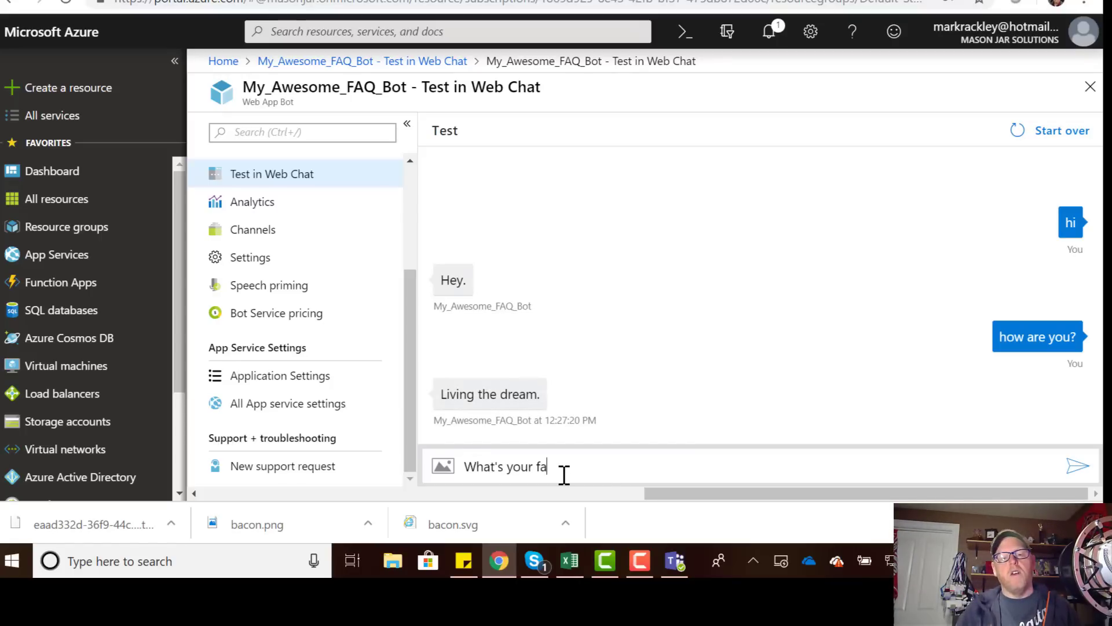
text(vorite color?)
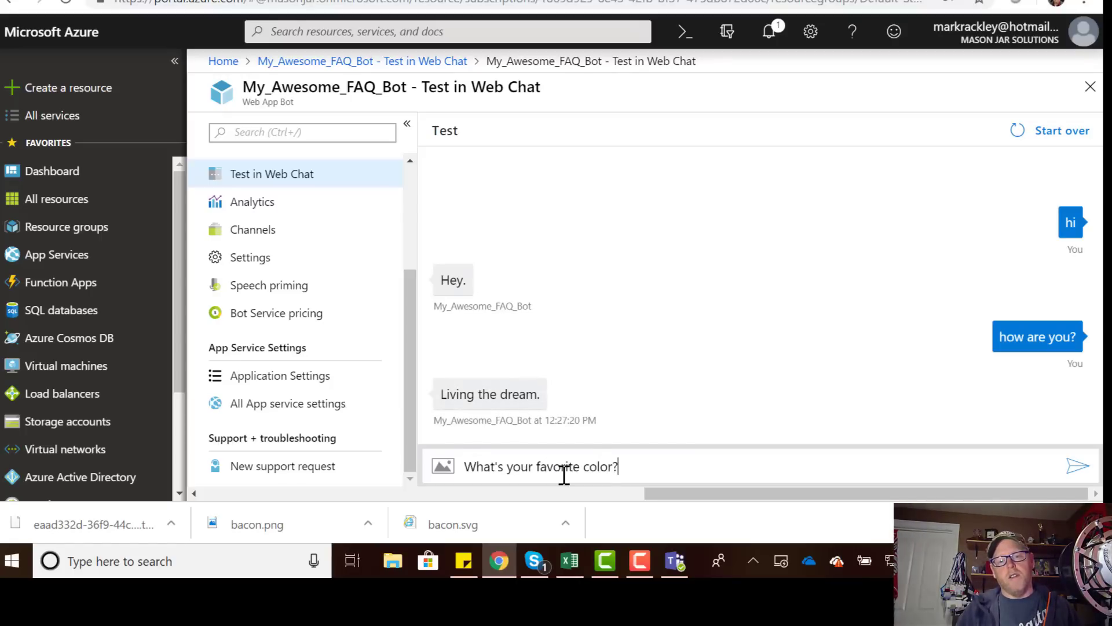
key(Return)
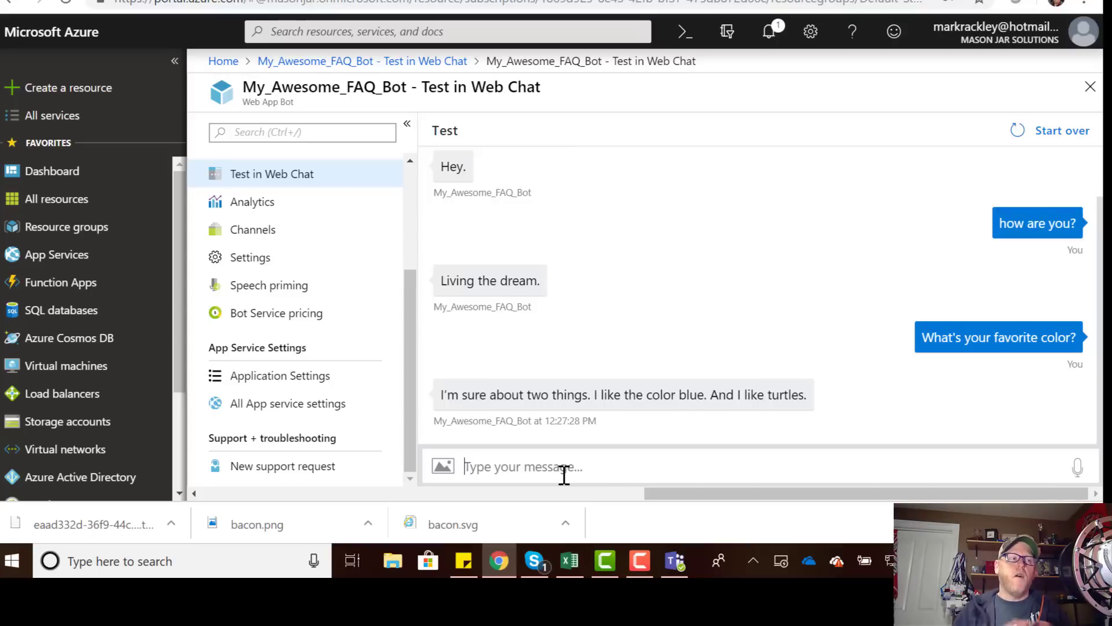
click(564, 475)
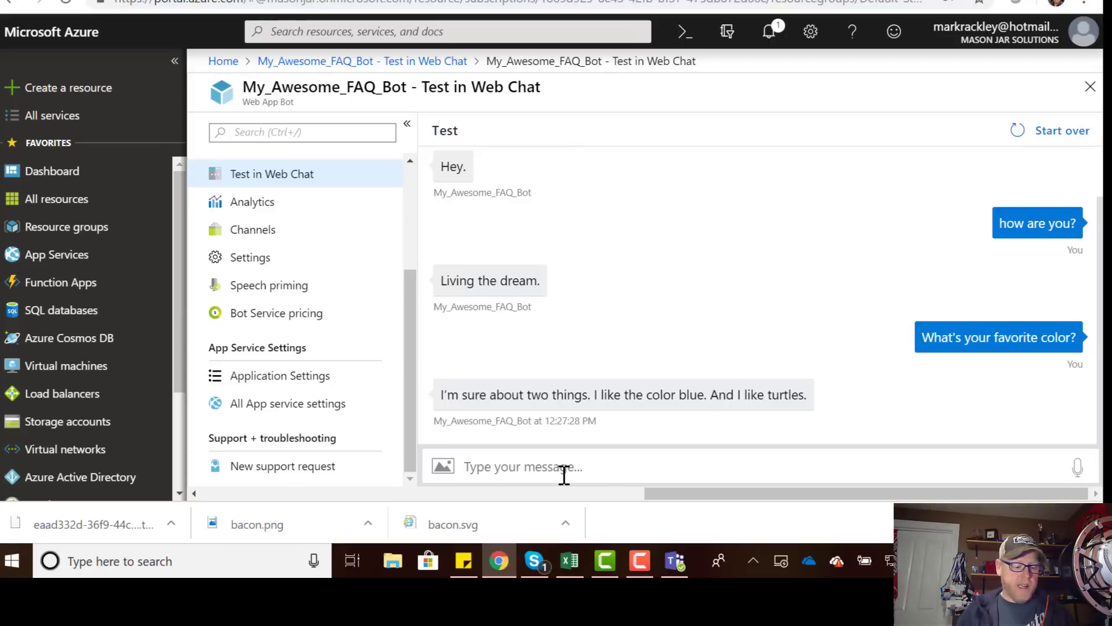
text(What are y)
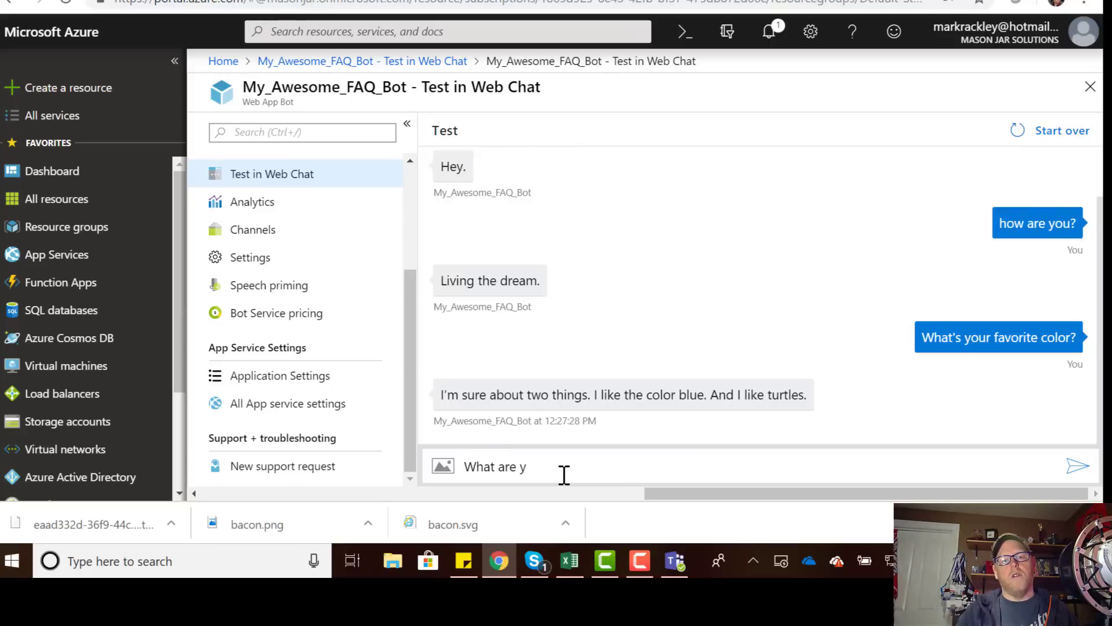
text(ou fee)
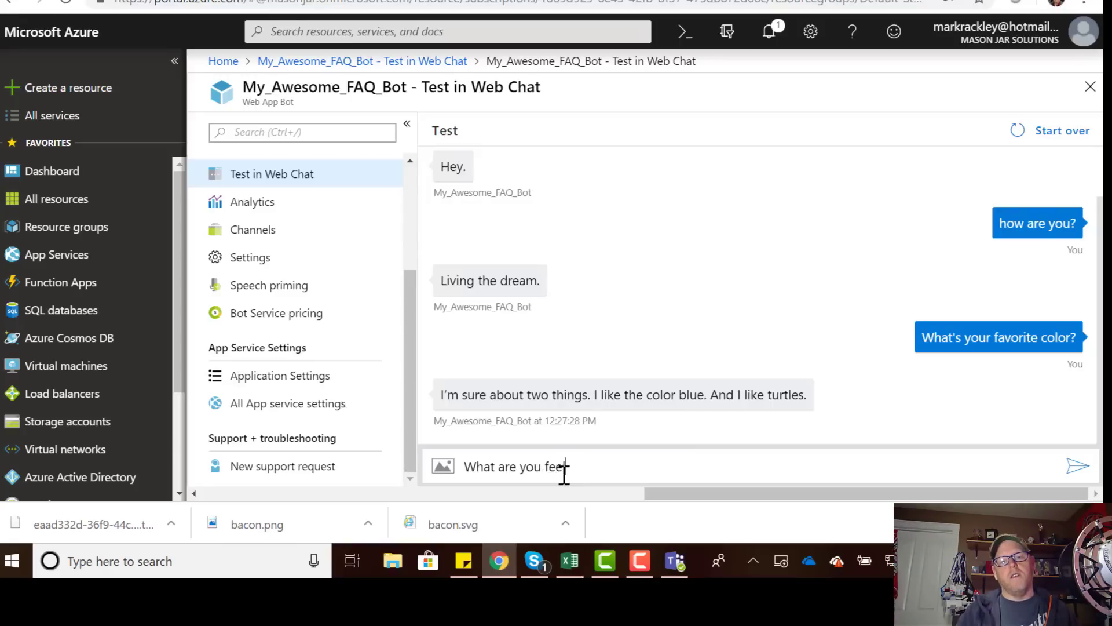
text(ling?)
key(Return)
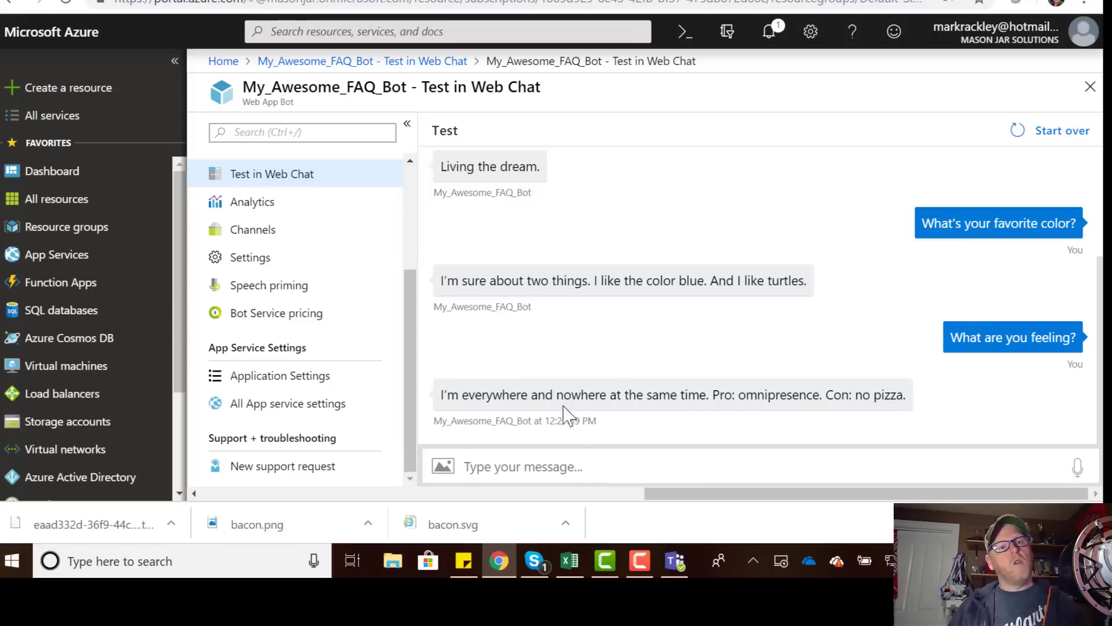
Return to the QnA Maker publish page and open the knowledge base for editing.
key(ctrl+Tab)
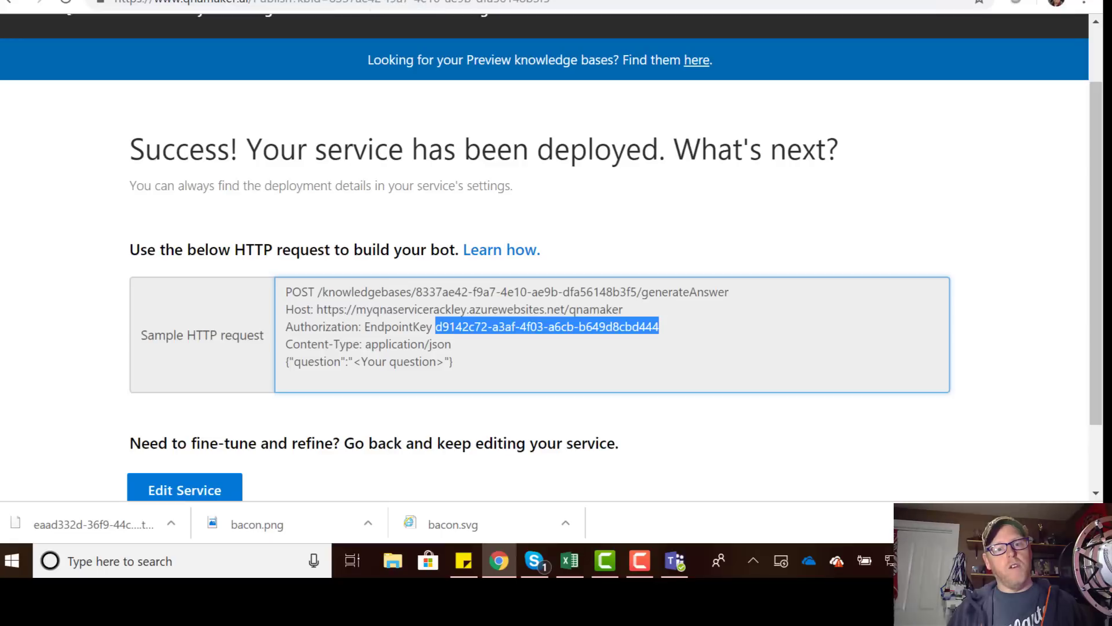
scroll(558, 246, down, 1)
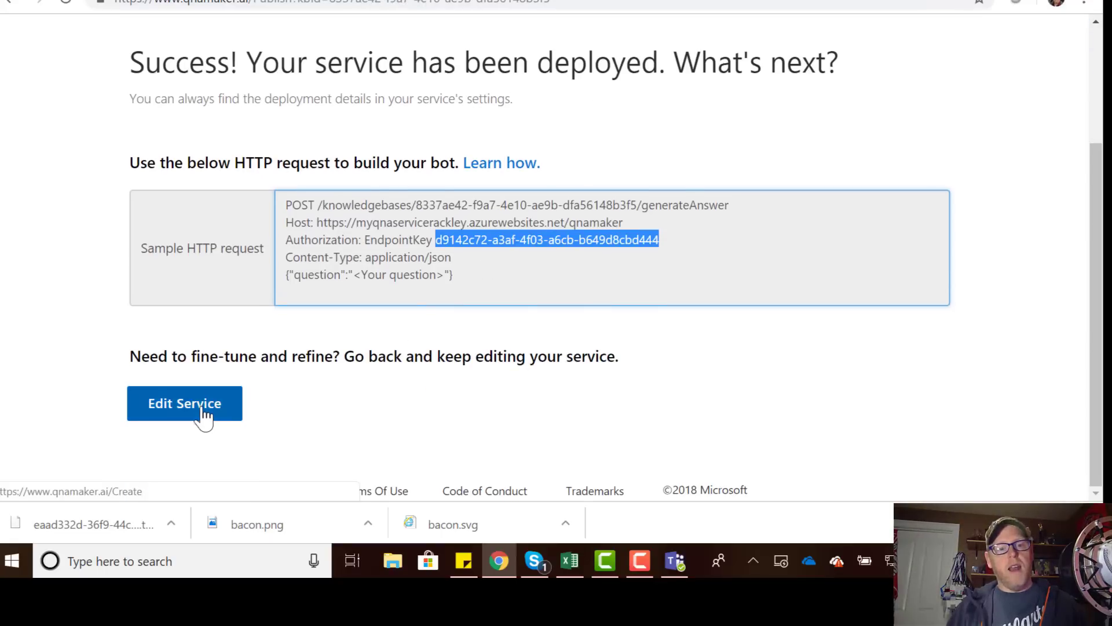
click(202, 416)
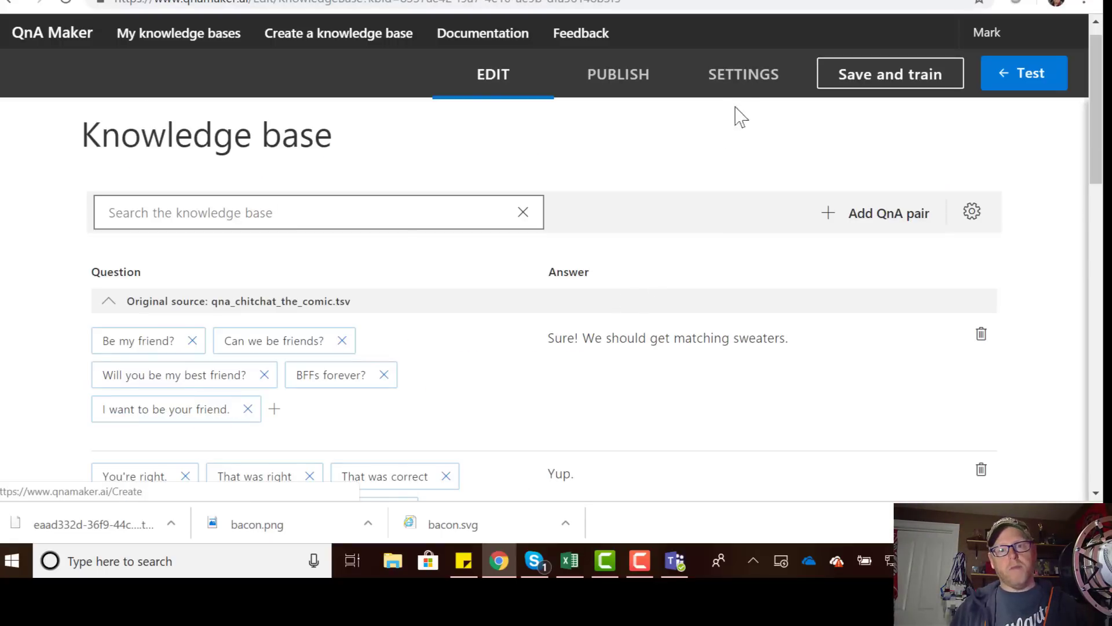
View My Modern FAQ's settings down to Manage knowledge base, then bring up the qa Excel sheet.
scroll(739, 130, down, 4)
scroll(735, 141, down, 3)
scroll(736, 142, up, 8)
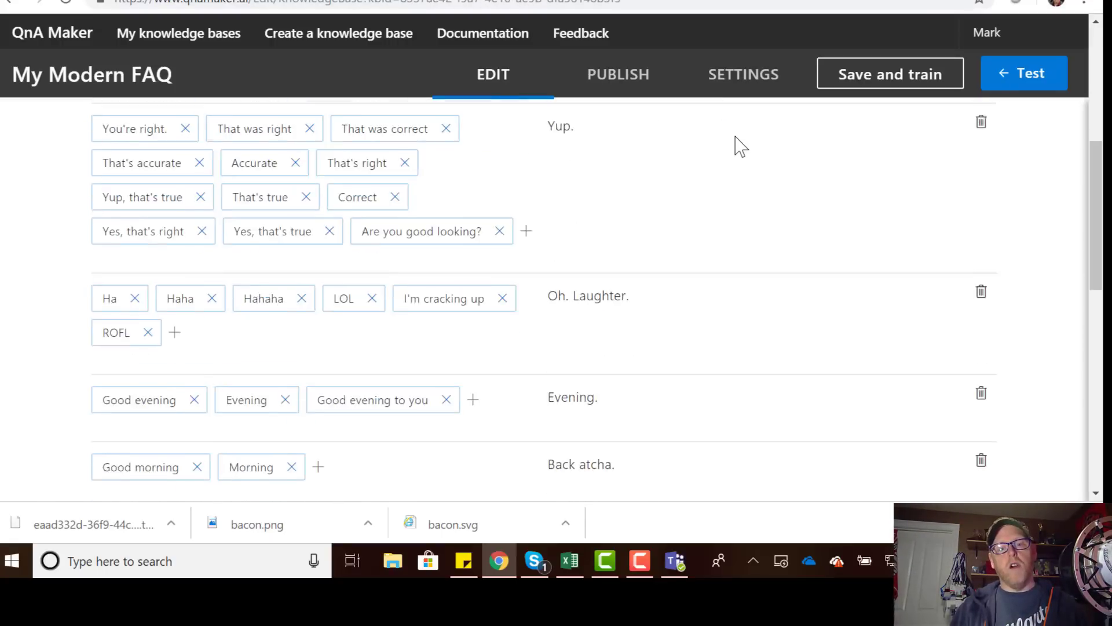
click(744, 75)
scroll(722, 213, down, 4)
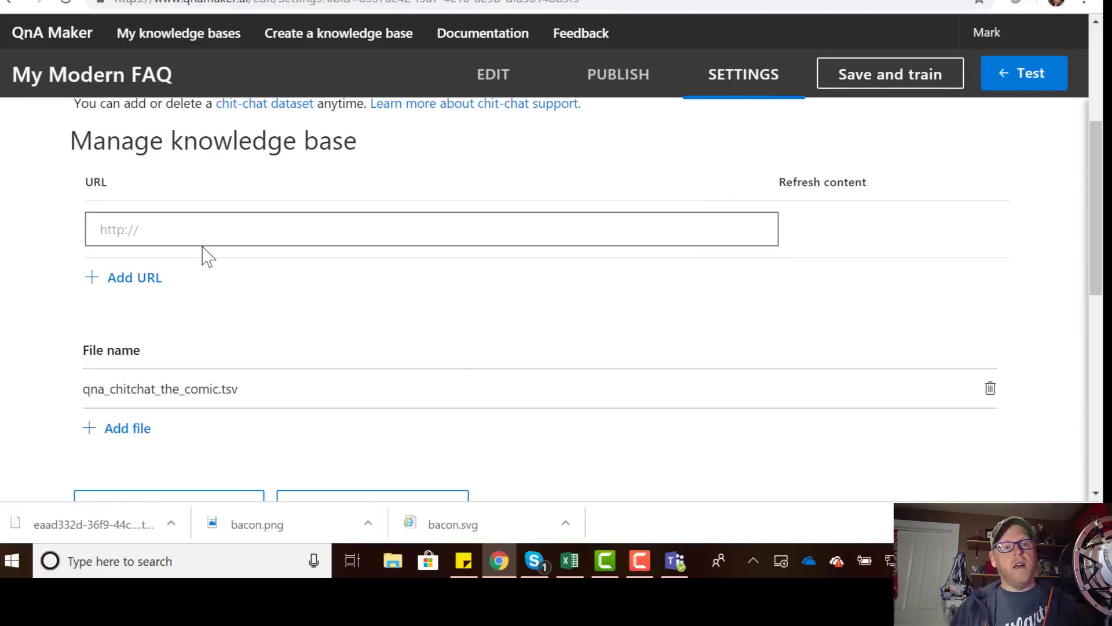
scroll(388, 362, down, 3)
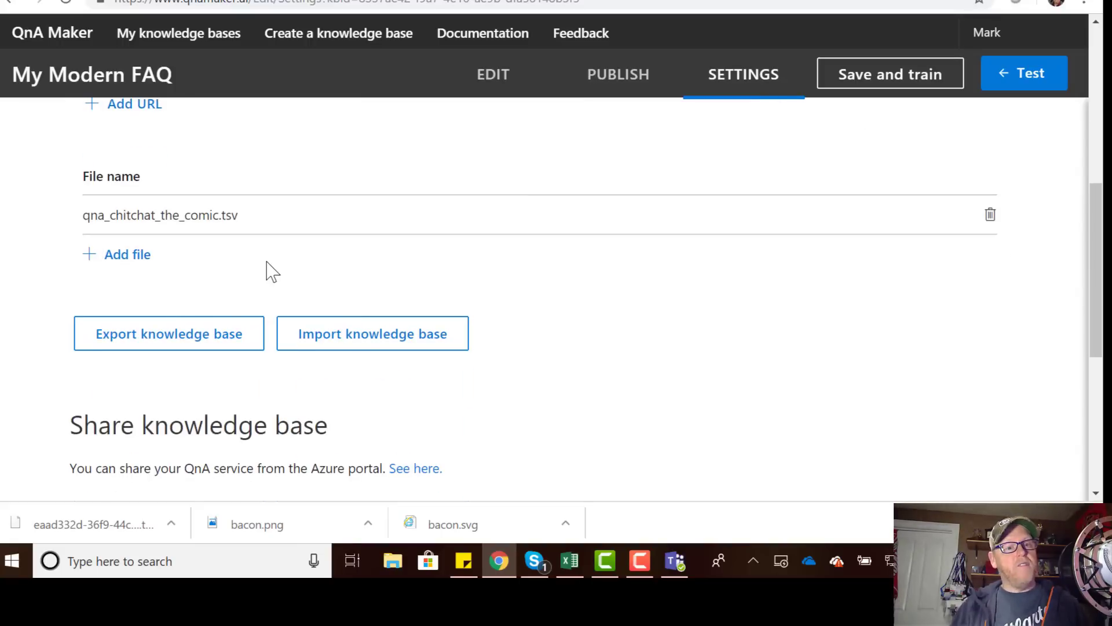
click(570, 561)
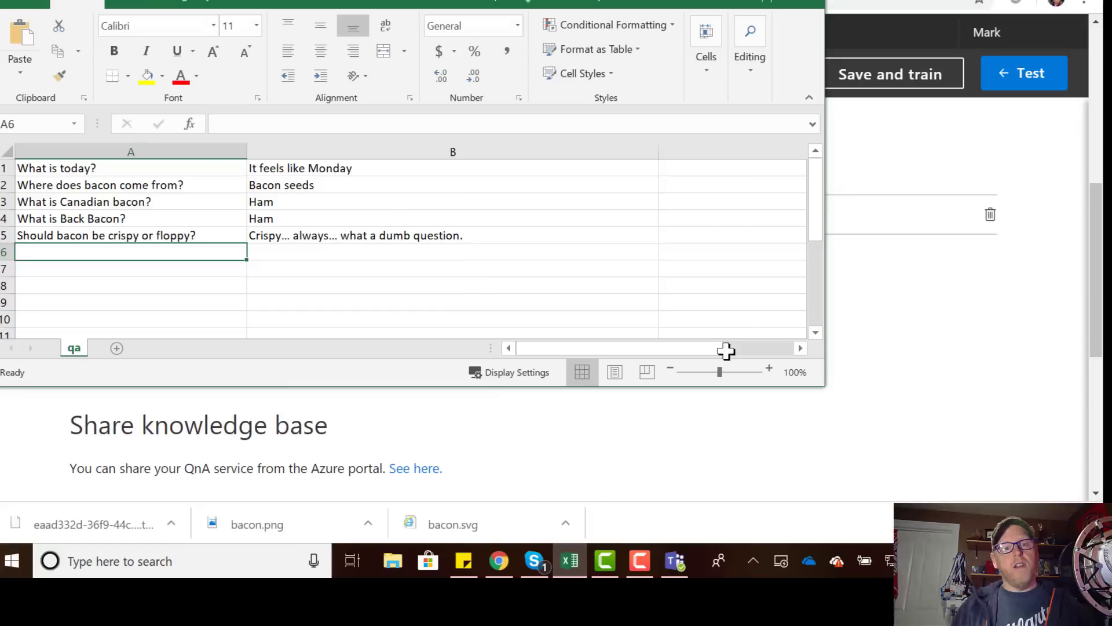
Review the five bacon Q&A rows in qa.xlsx at full size, then minimize Excel.
click(768, 0)
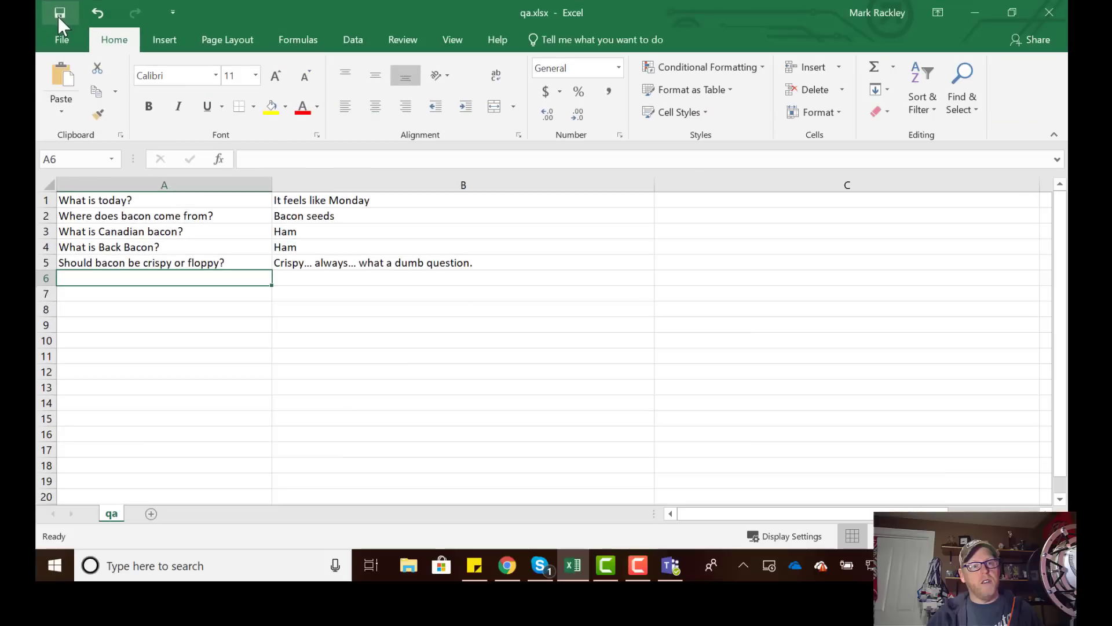
click(977, 11)
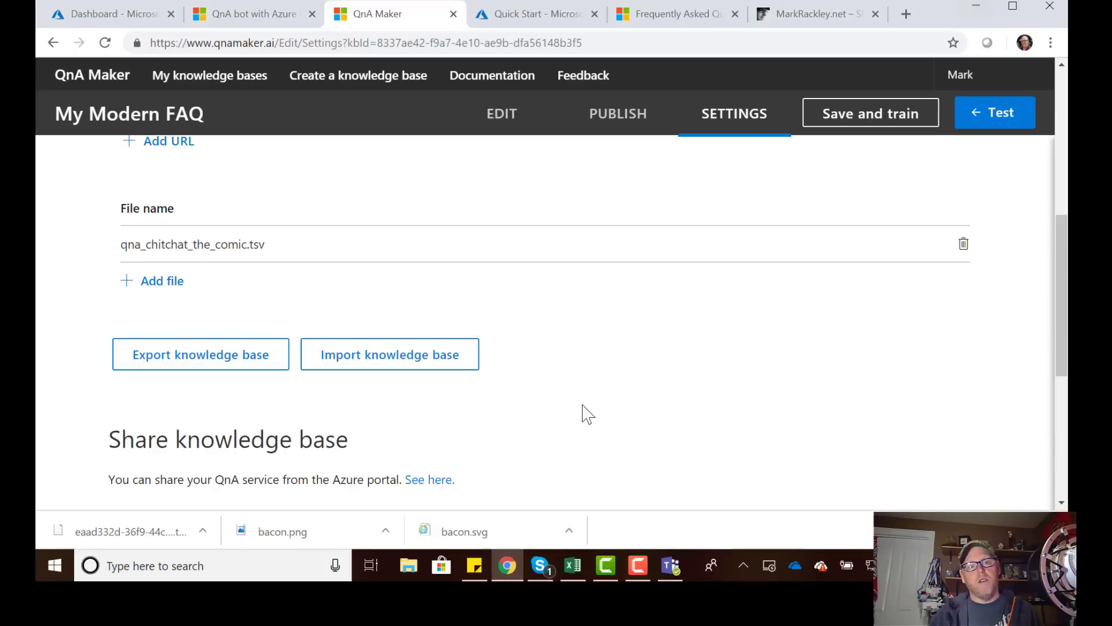
Upload qa.xlsx as a new file source for My Modern FAQ and save and train.
click(155, 287)
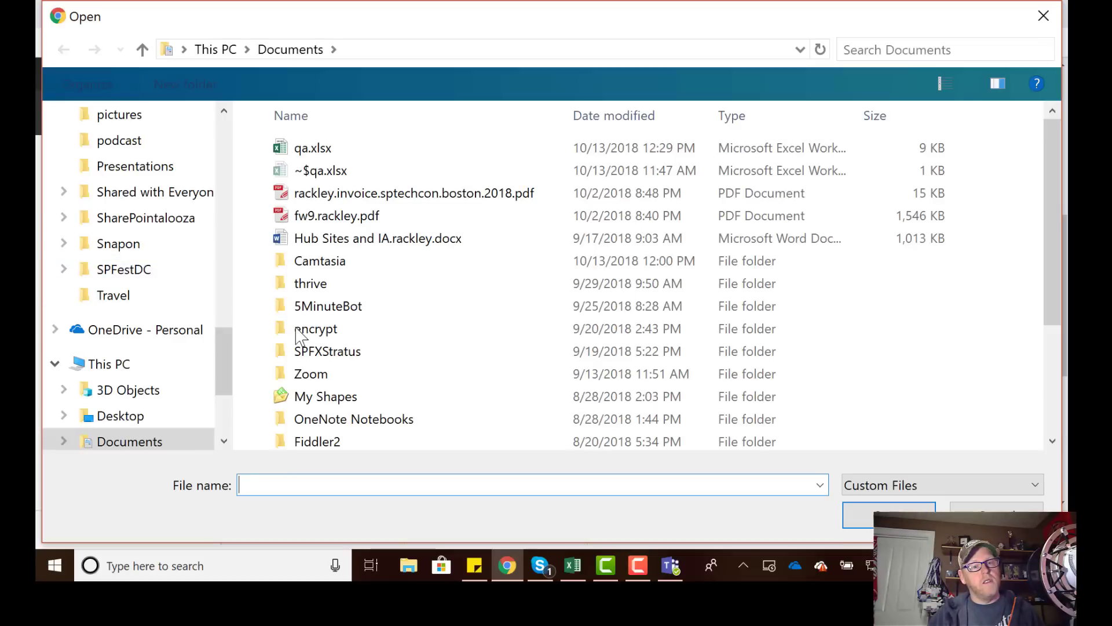
click(305, 150)
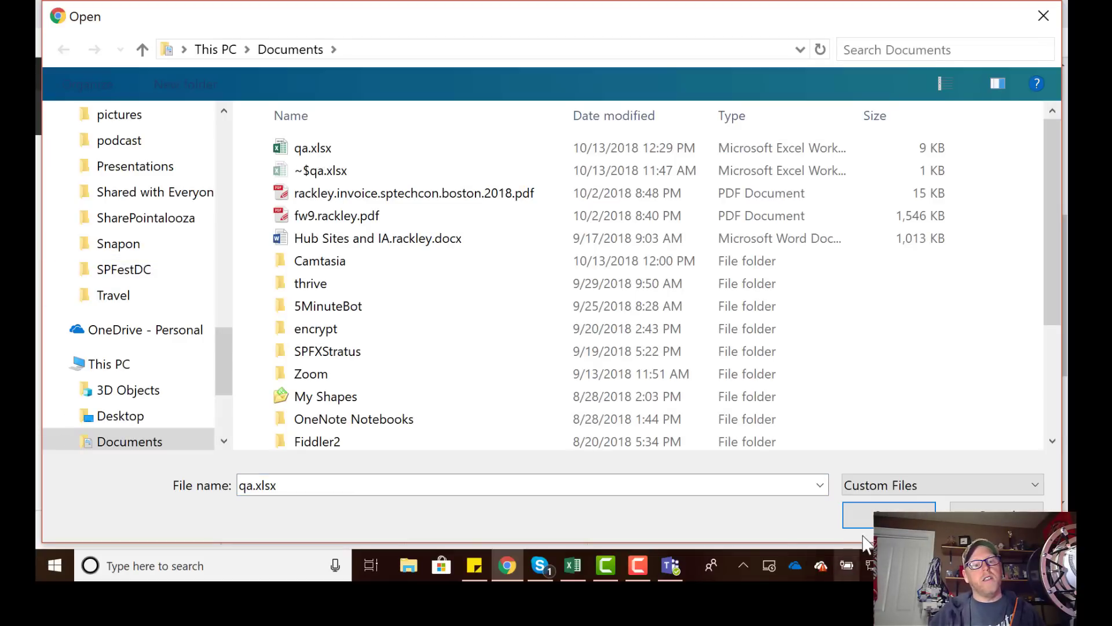
click(863, 514)
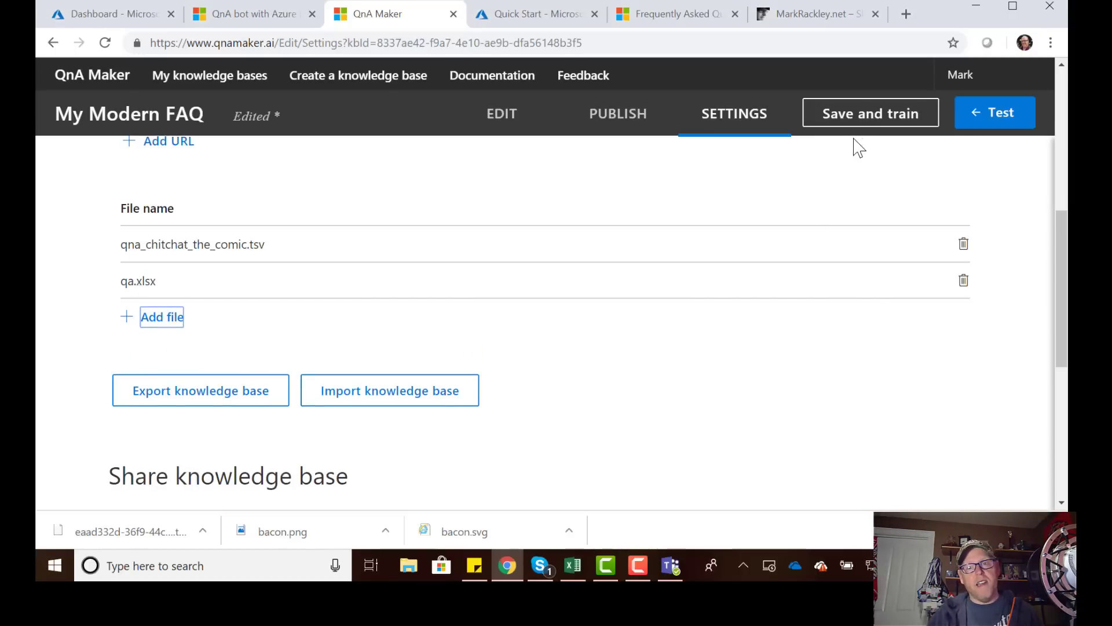
click(856, 123)
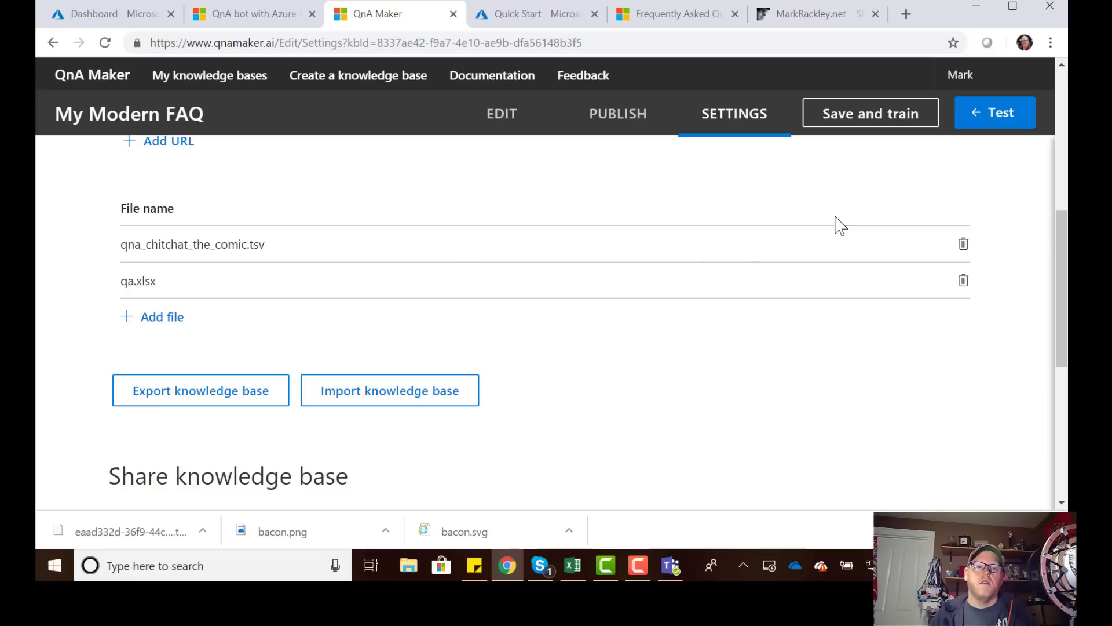
Republish the My Modern FAQ knowledge base with qa.xlsx included.
click(625, 122)
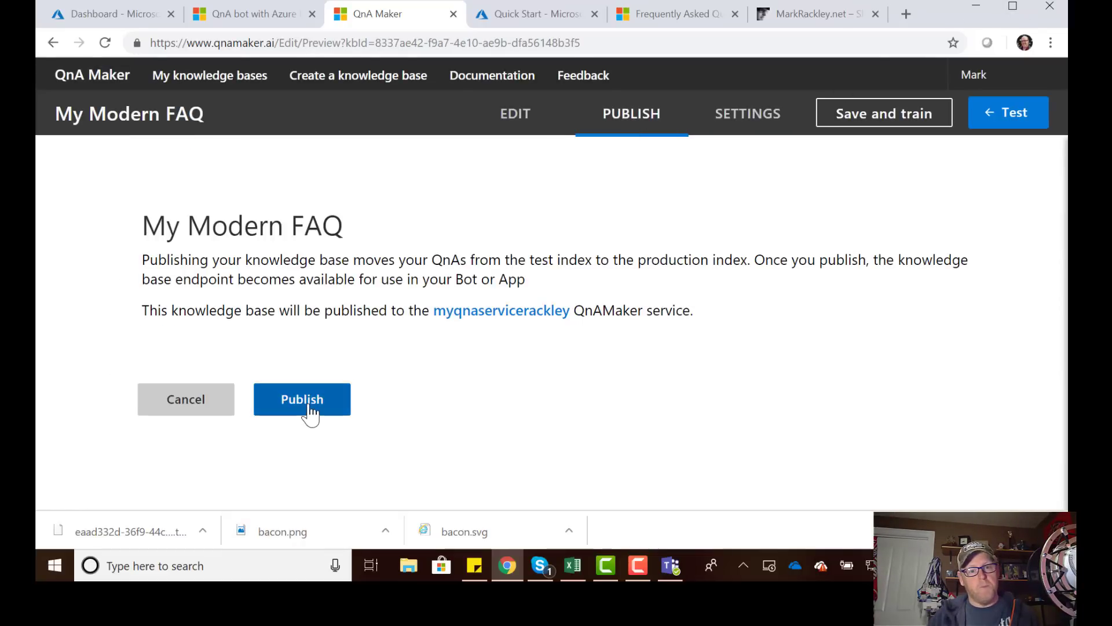
click(313, 404)
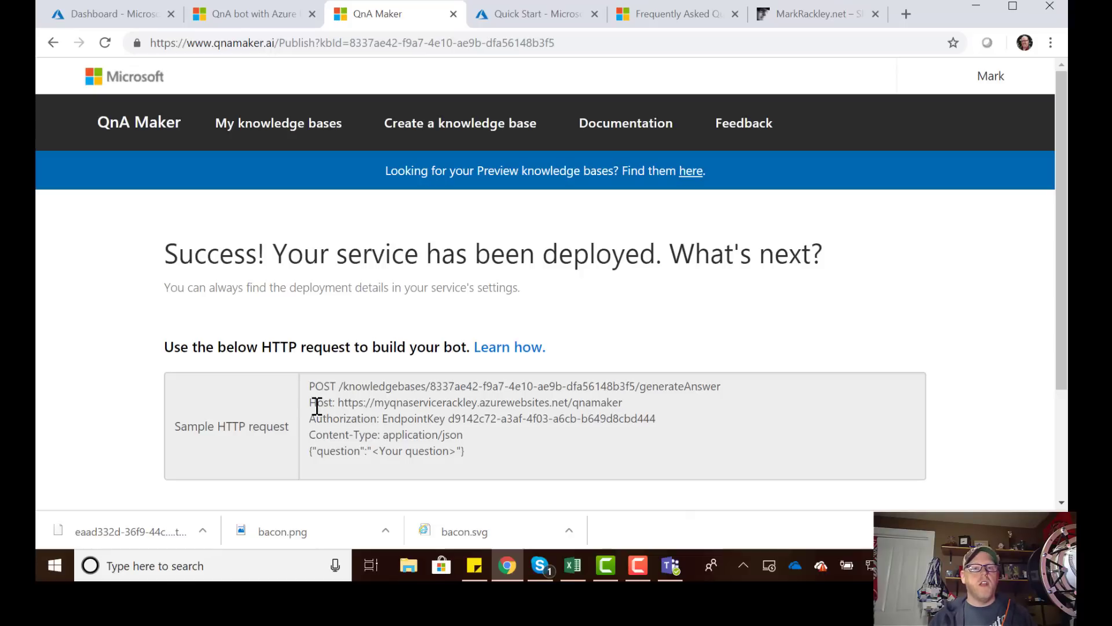
click(116, 17)
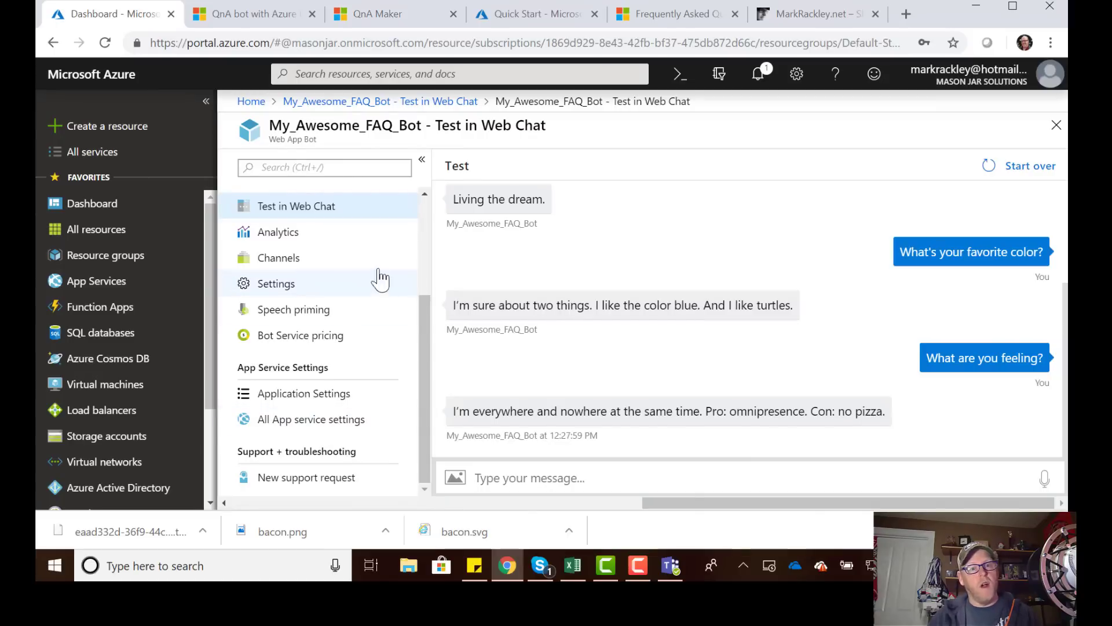
Ask the bot 'What is today?' and 'Where does bacon come from?' in Web Chat.
click(546, 477)
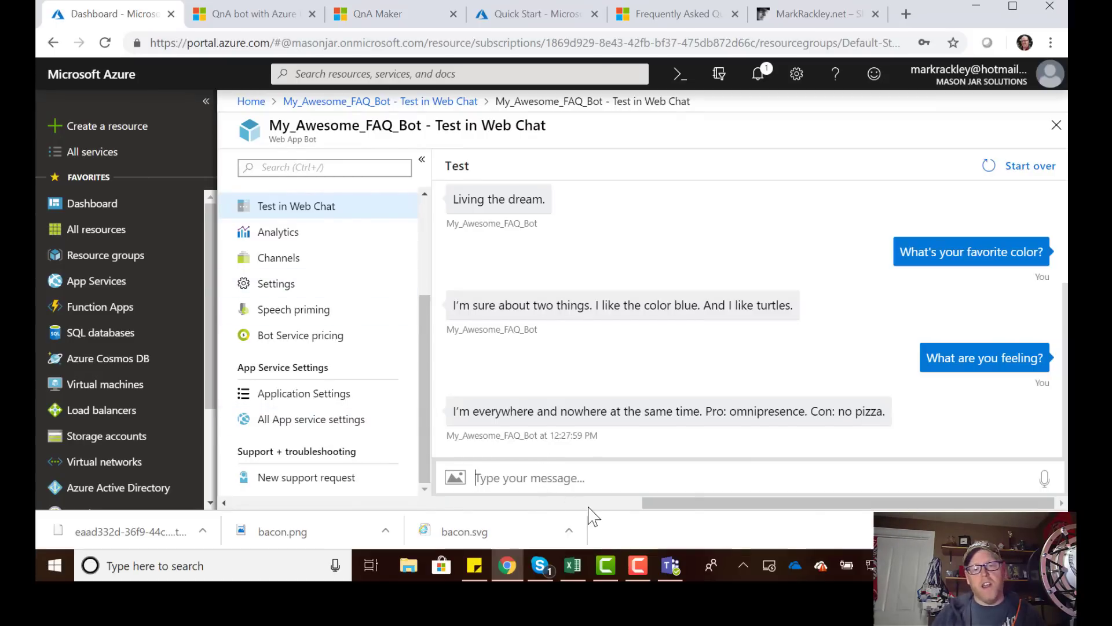
text(W)
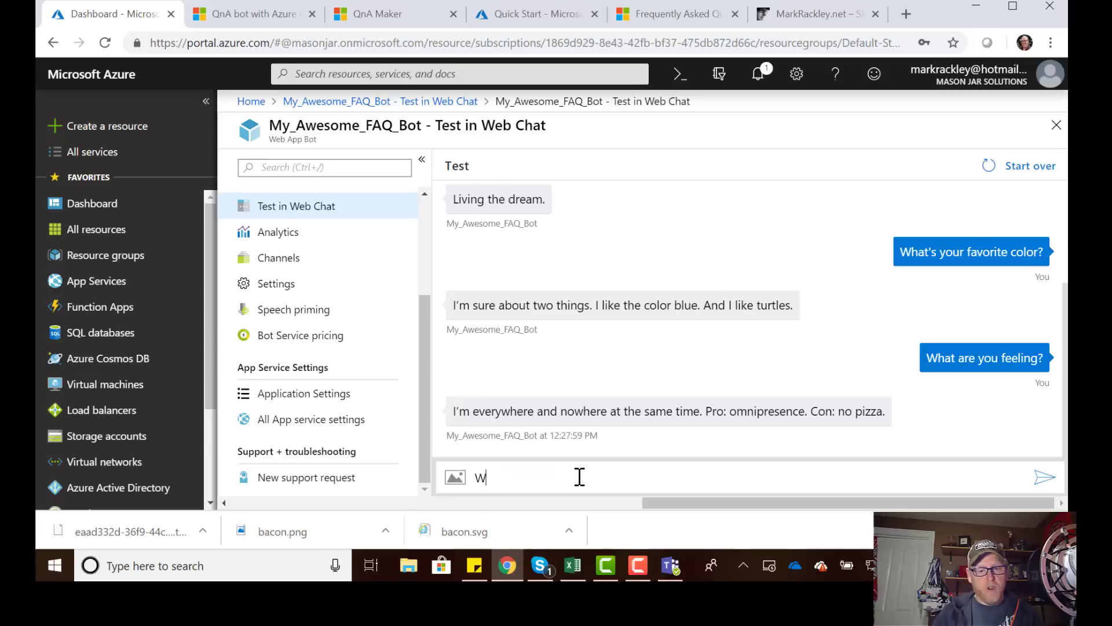
text(hat is today)
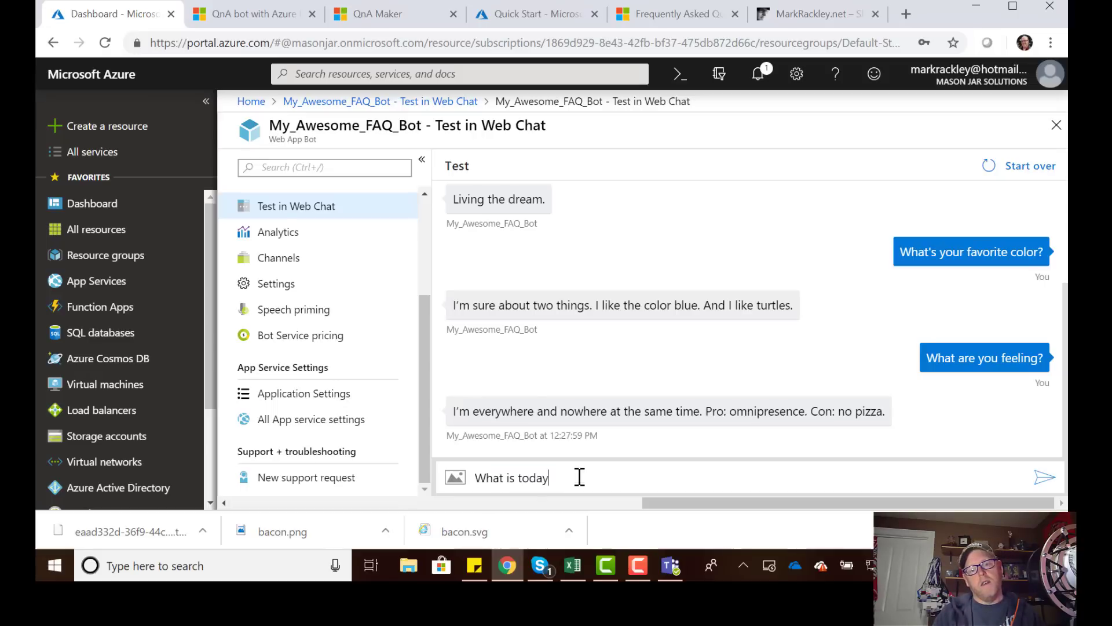
text(?)
key(Return)
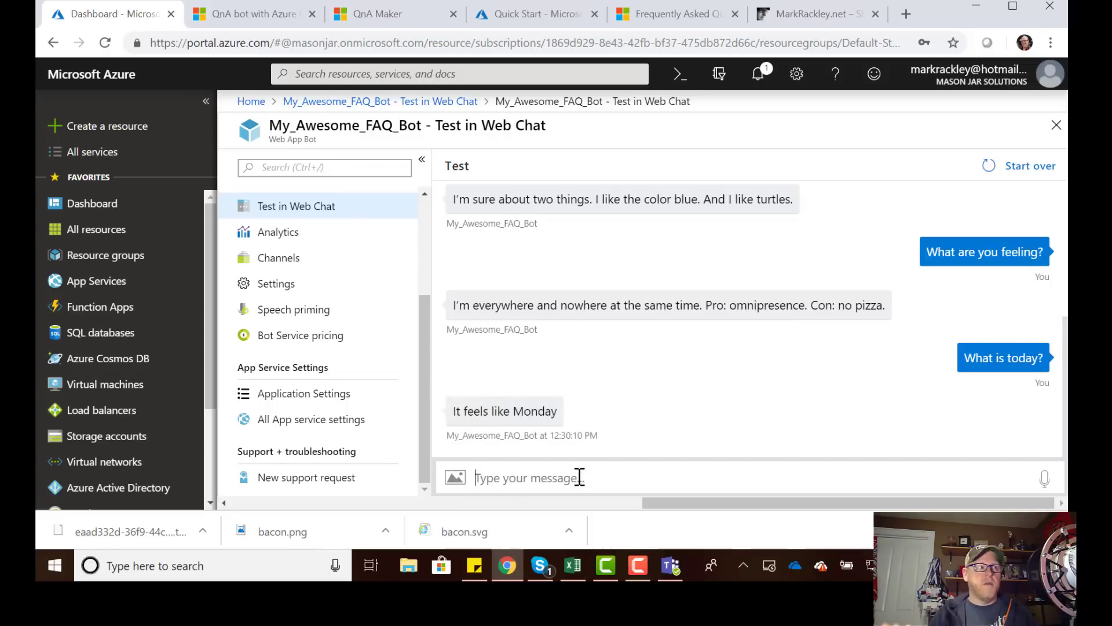
text(Wh)
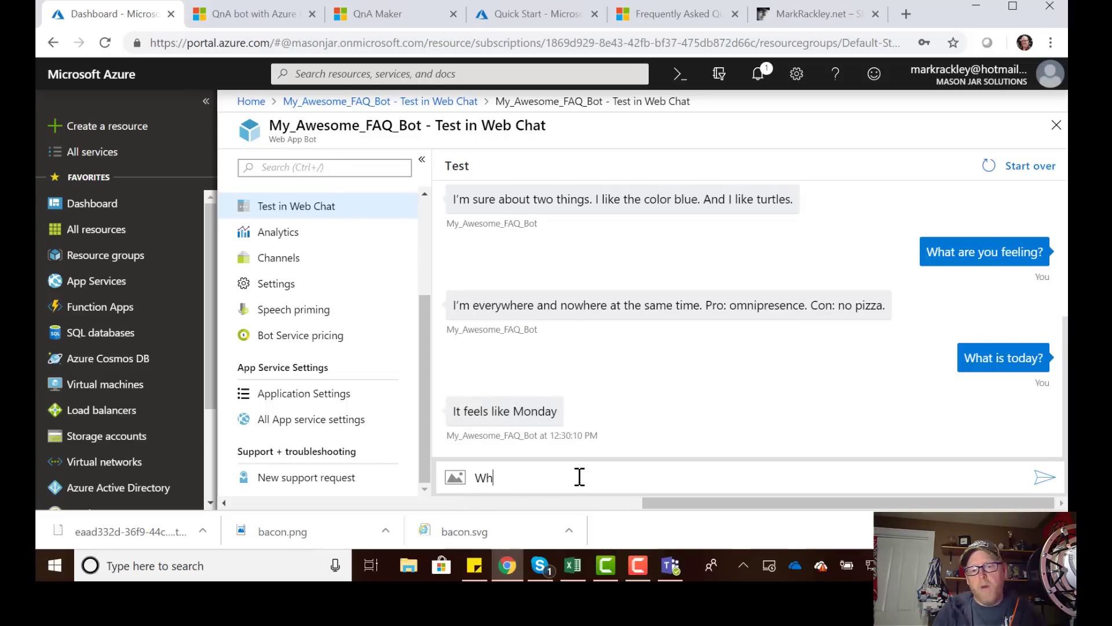
text(ere does bacon)
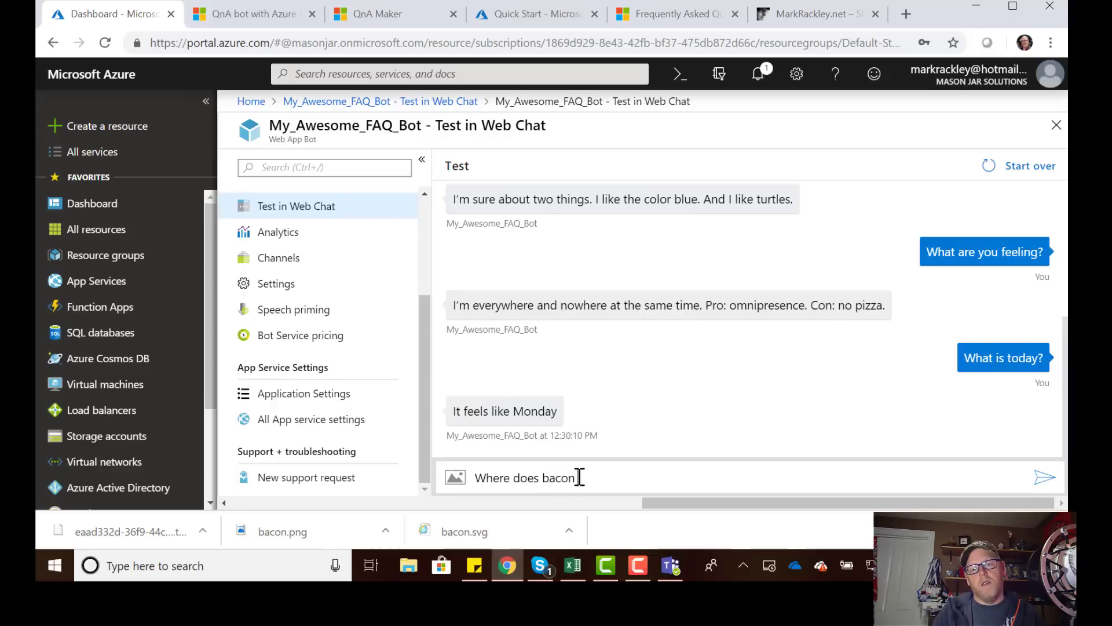
text( come from)
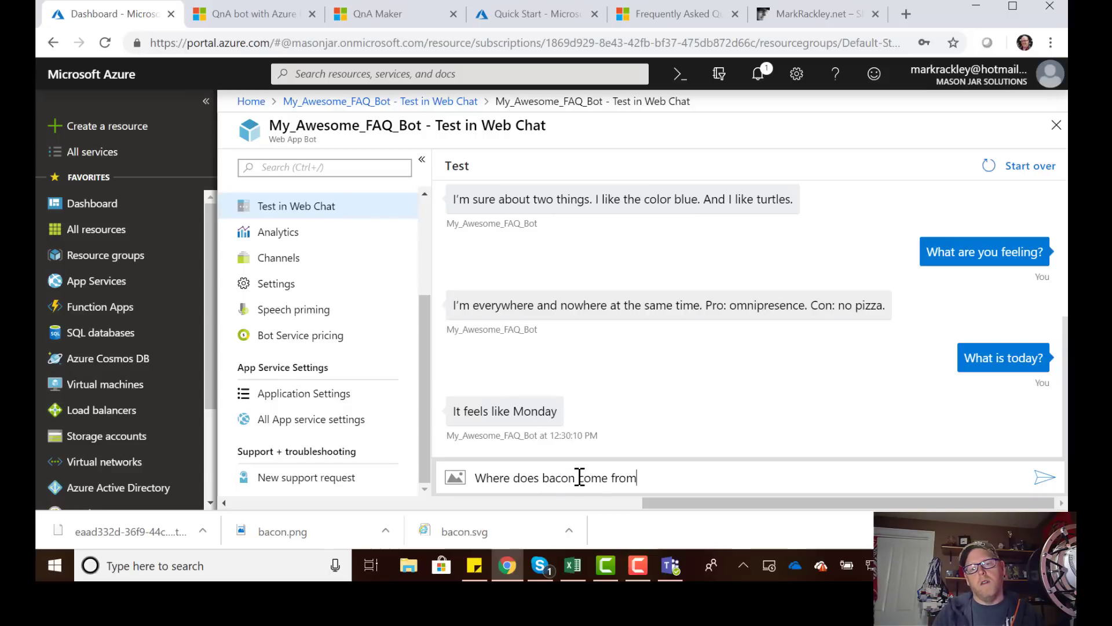
text(?)
key(Return)
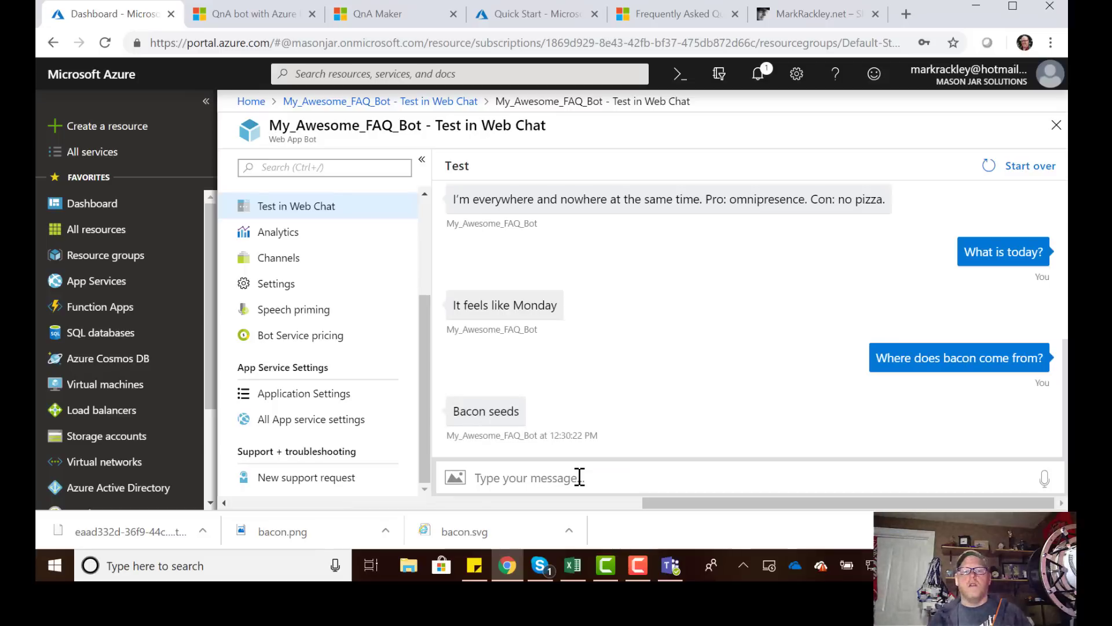
Check the questions in qa.xlsx, then ask the bot 'What is the origin of bacon?'.
click(573, 566)
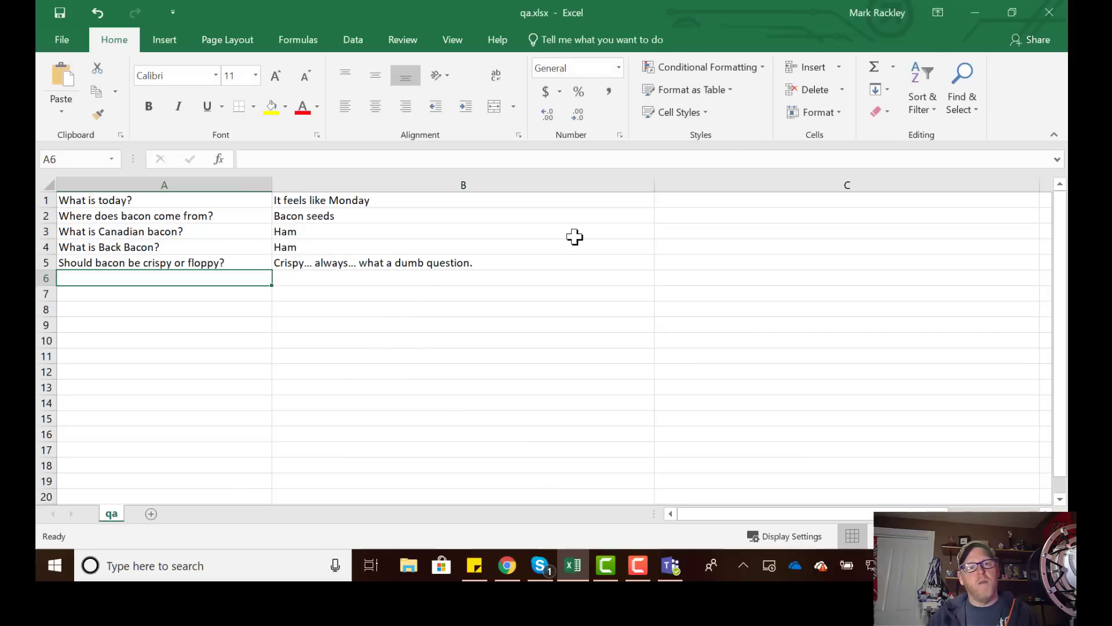
click(978, 13)
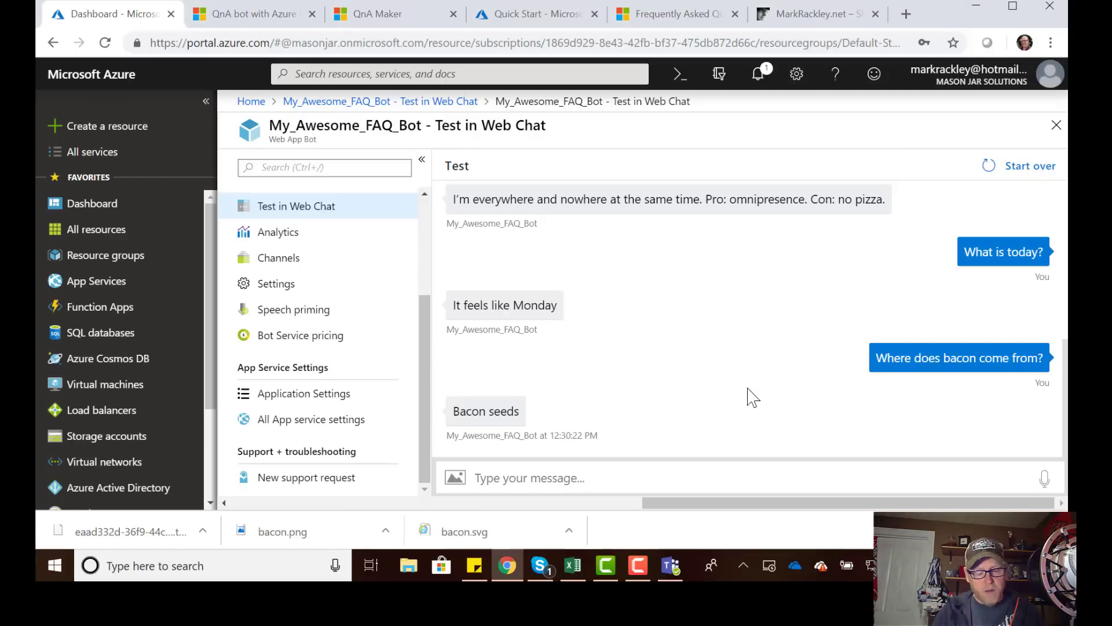
text(What is th)
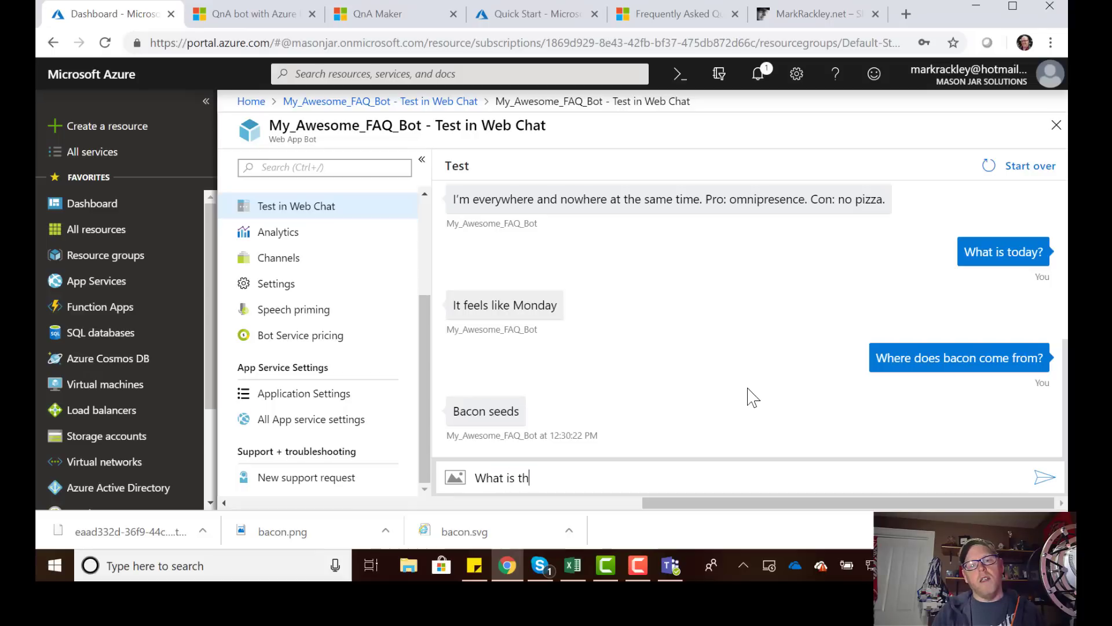
text(e origin of bacon)
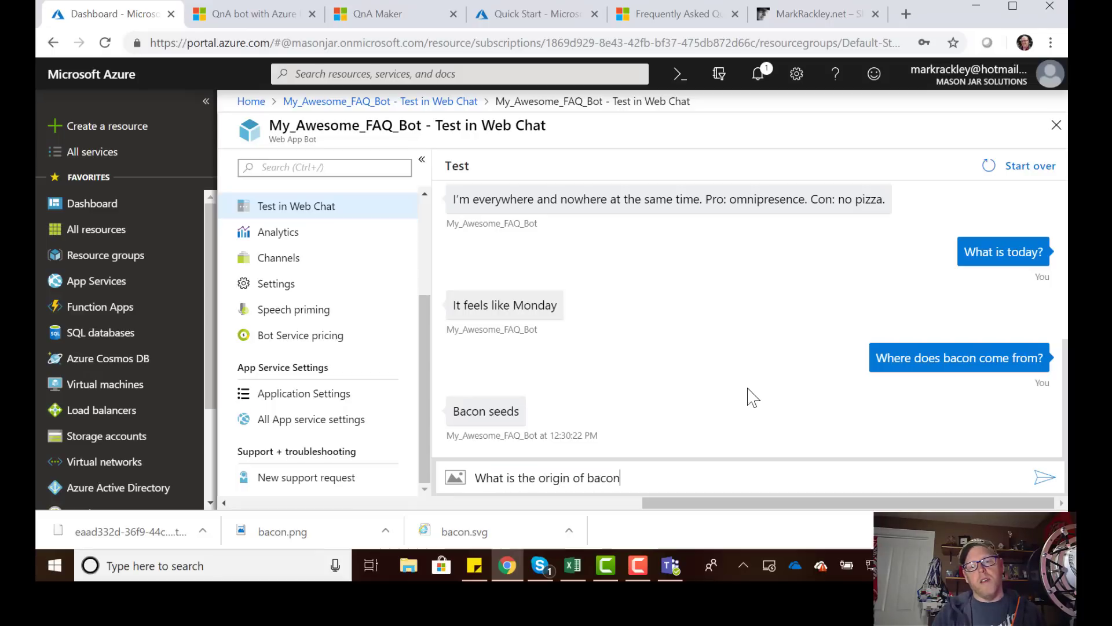
text(?)
key(Return)
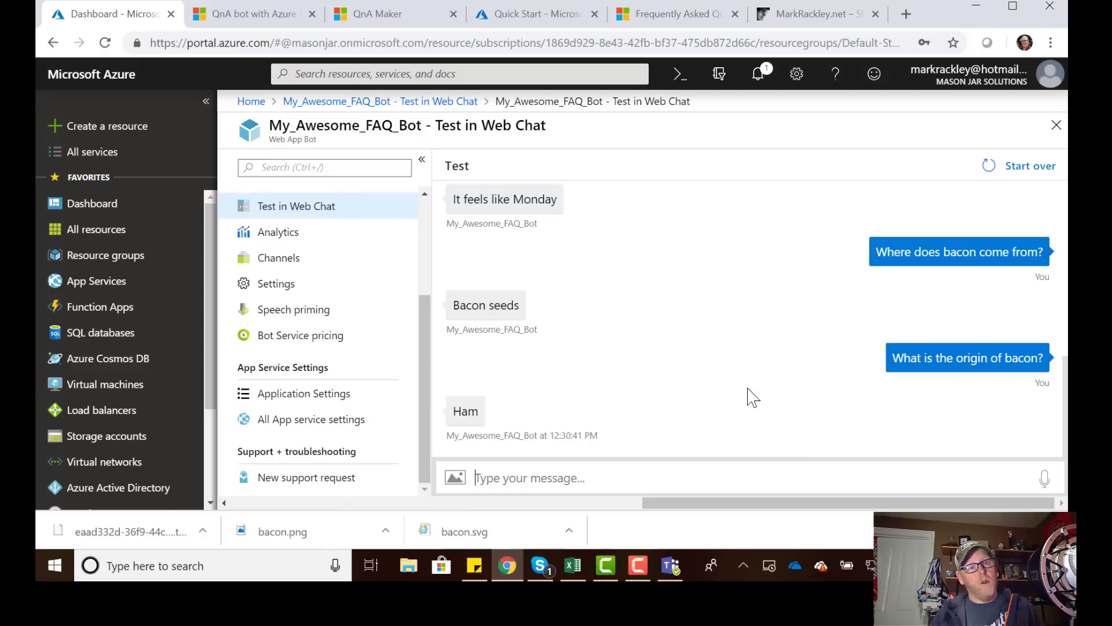
Go to the last page of QnA pairs in the My Modern FAQ editor.
click(392, 13)
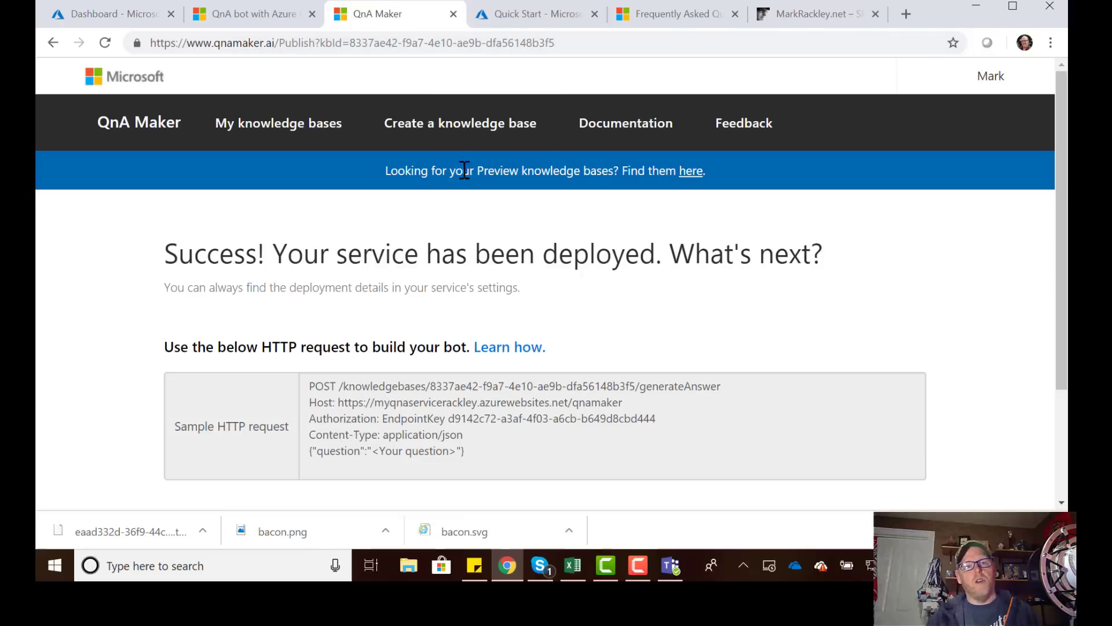
scroll(458, 255, down, 3)
click(231, 444)
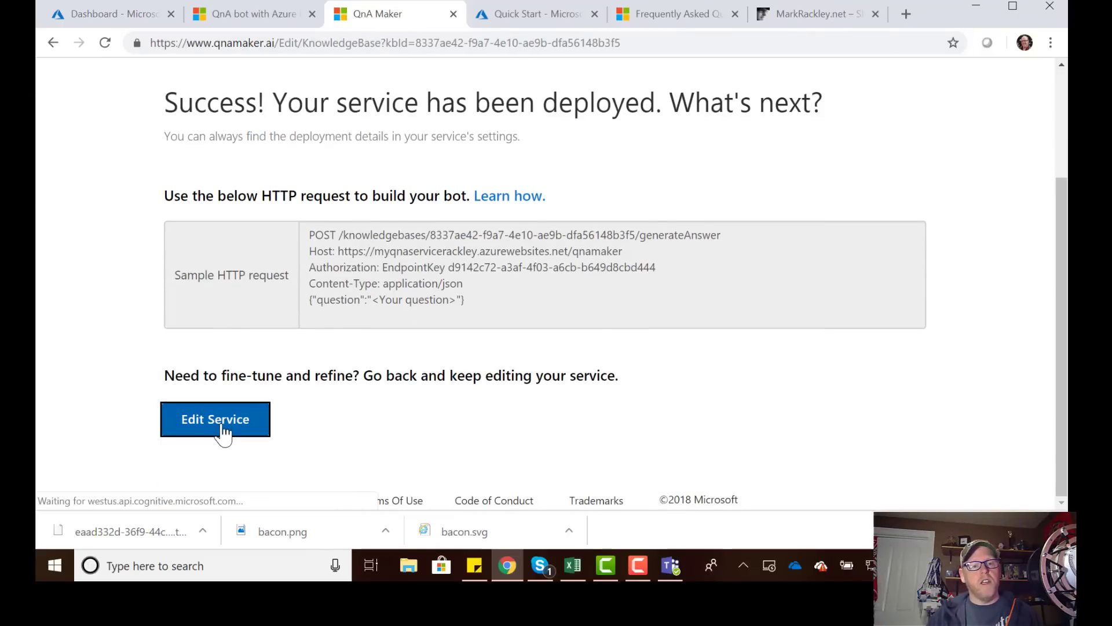
scroll(508, 417, down, 10)
scroll(508, 417, down, 5)
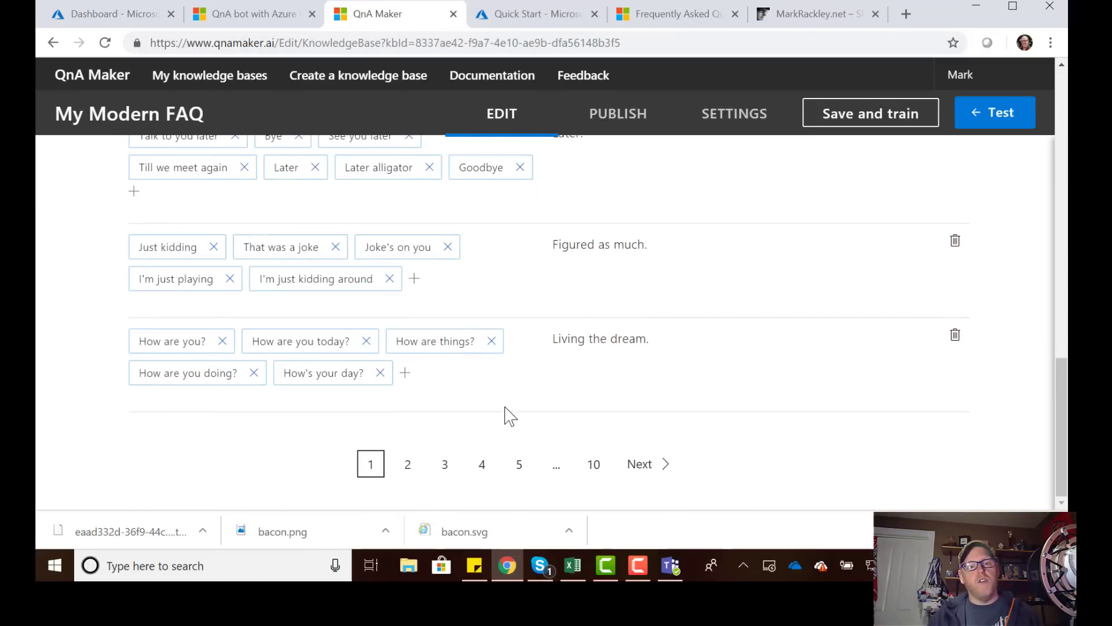
click(595, 467)
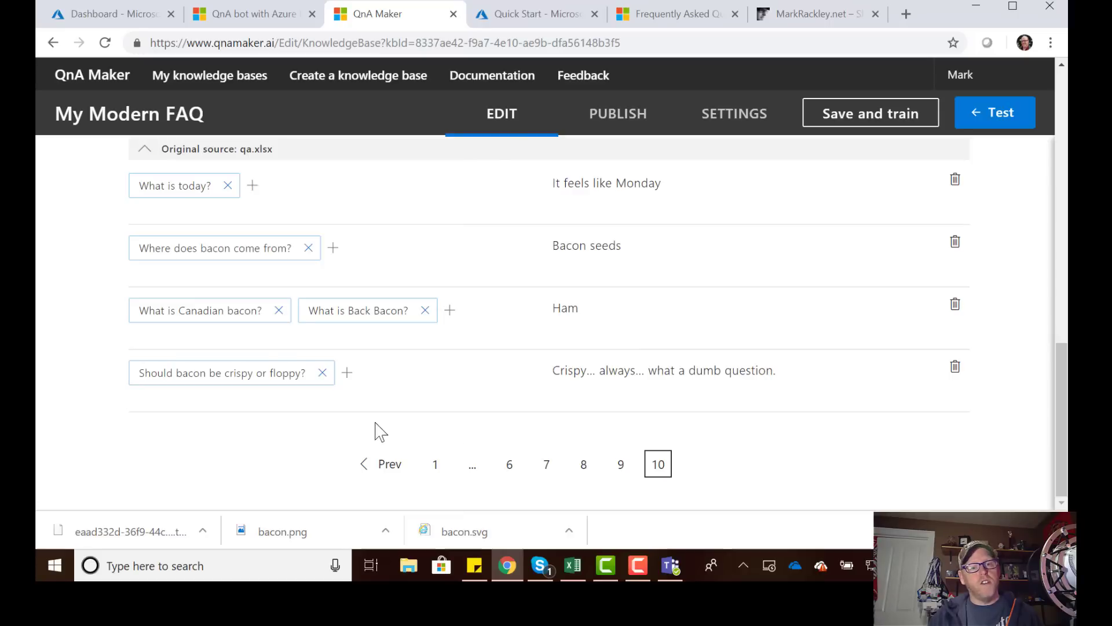
scroll(313, 414, up, 3)
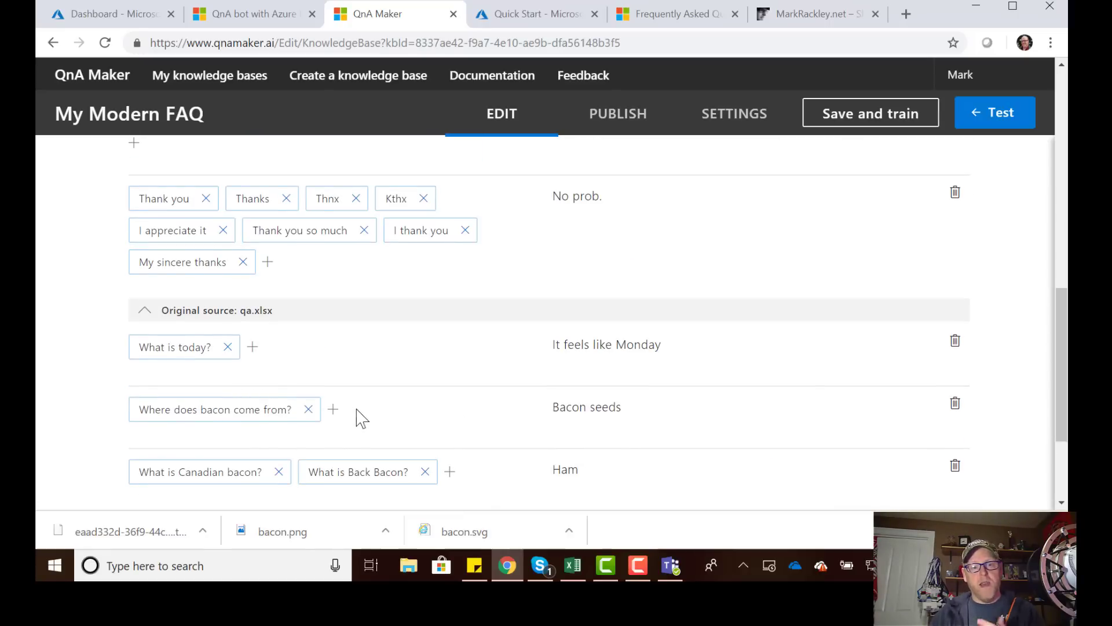
Add 'What is the origin of bacon?' as an alternative phrasing of the bacon question, then save and train.
click(334, 410)
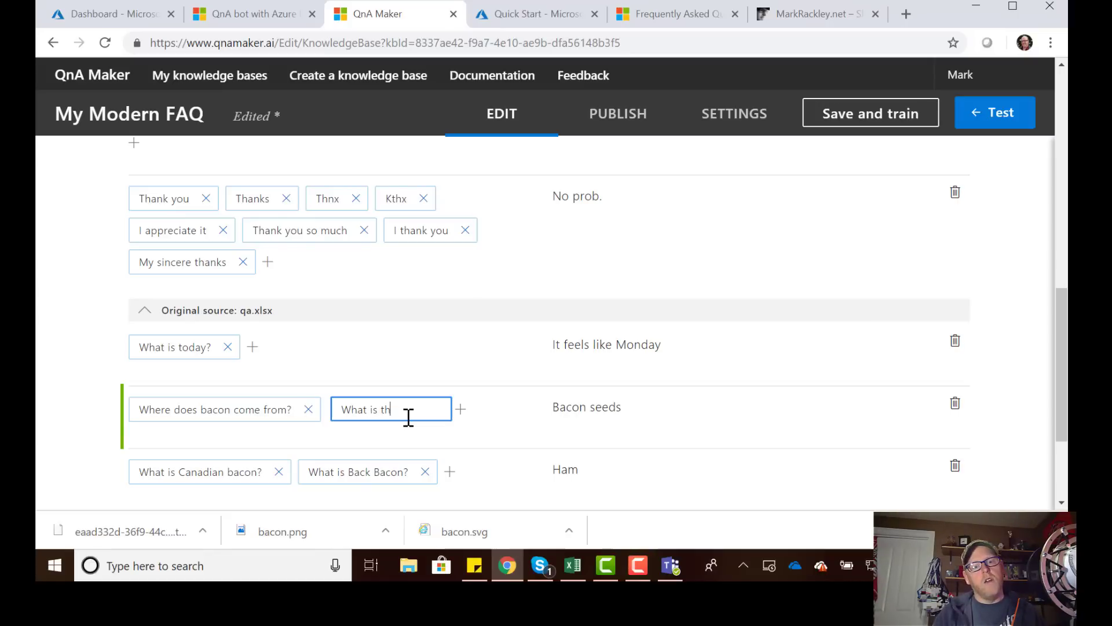
text(What is the origin of bacon?)
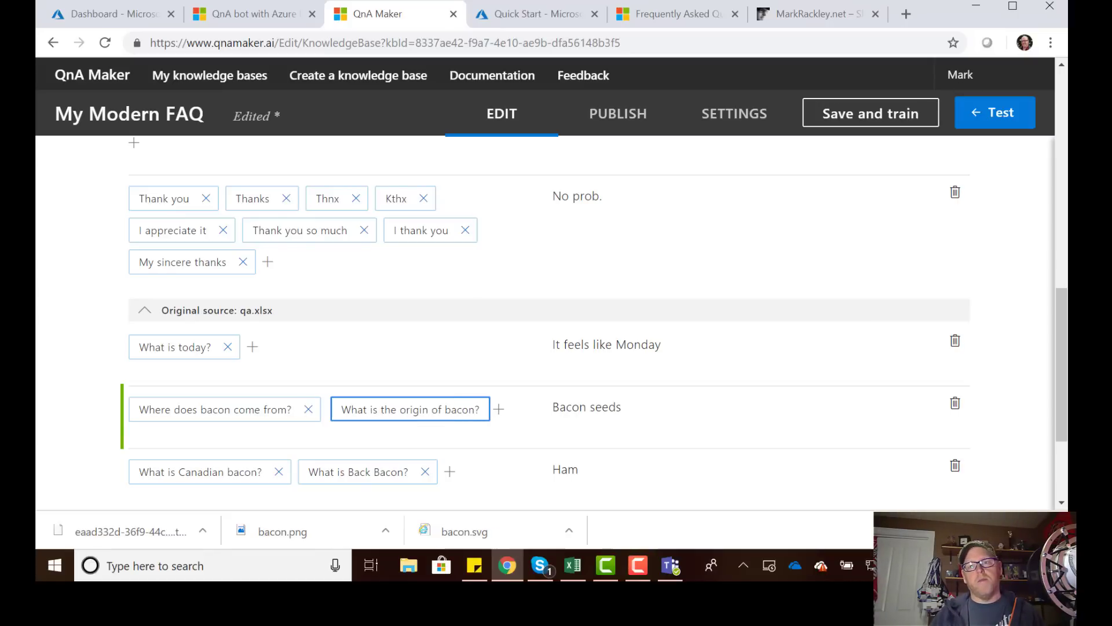
click(863, 114)
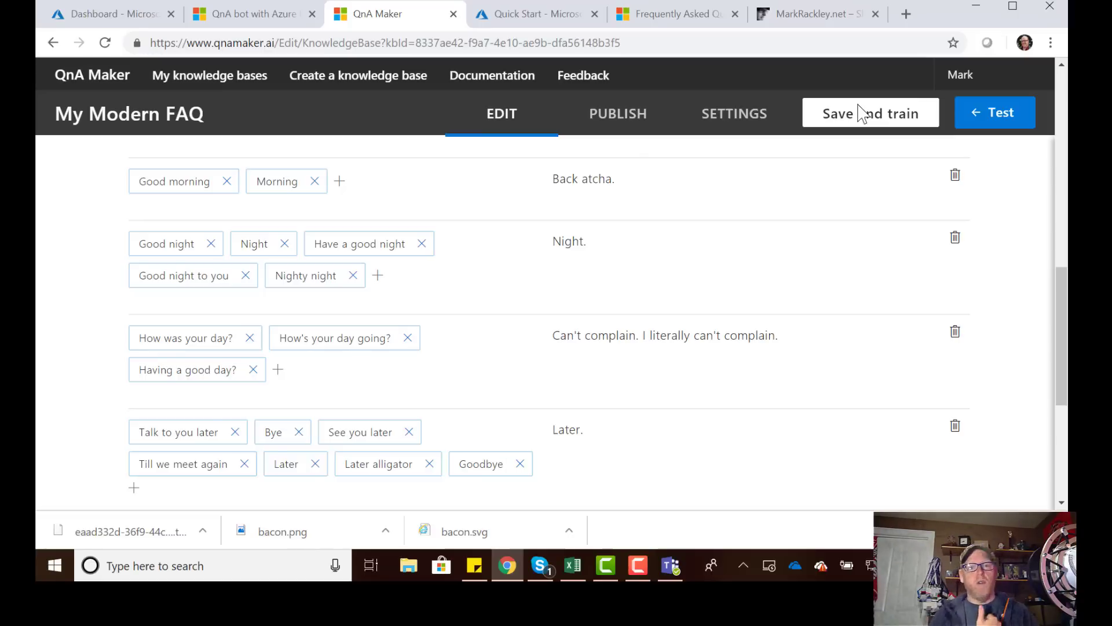
click(738, 122)
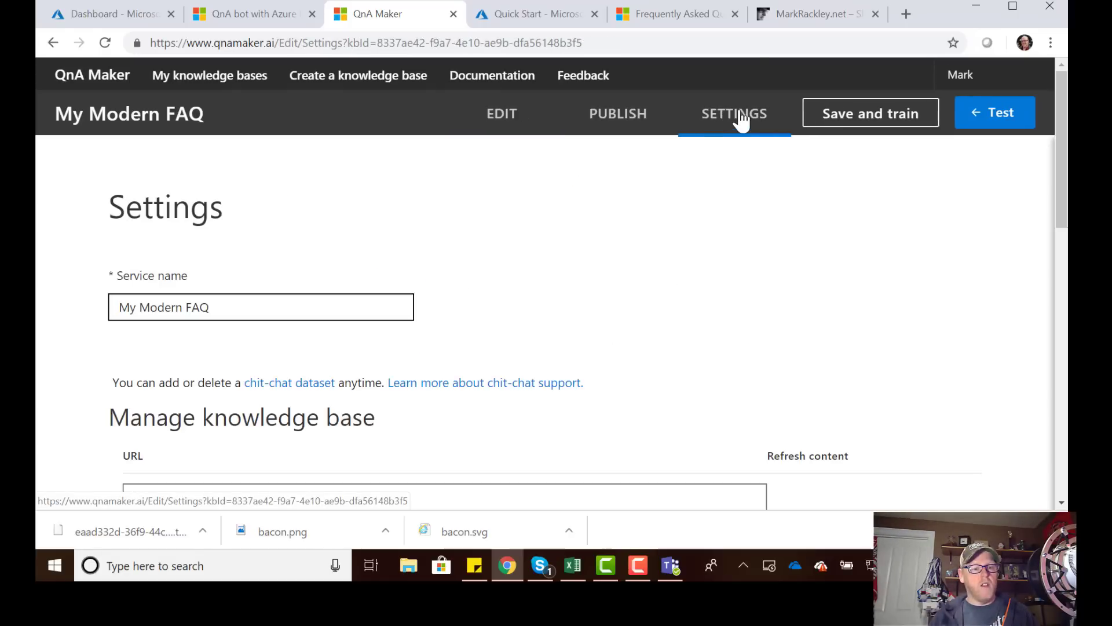
Look over the knowledge base's source URLs and files, then bring up Microsoft's Software Download FAQ.
scroll(578, 265, down, 3)
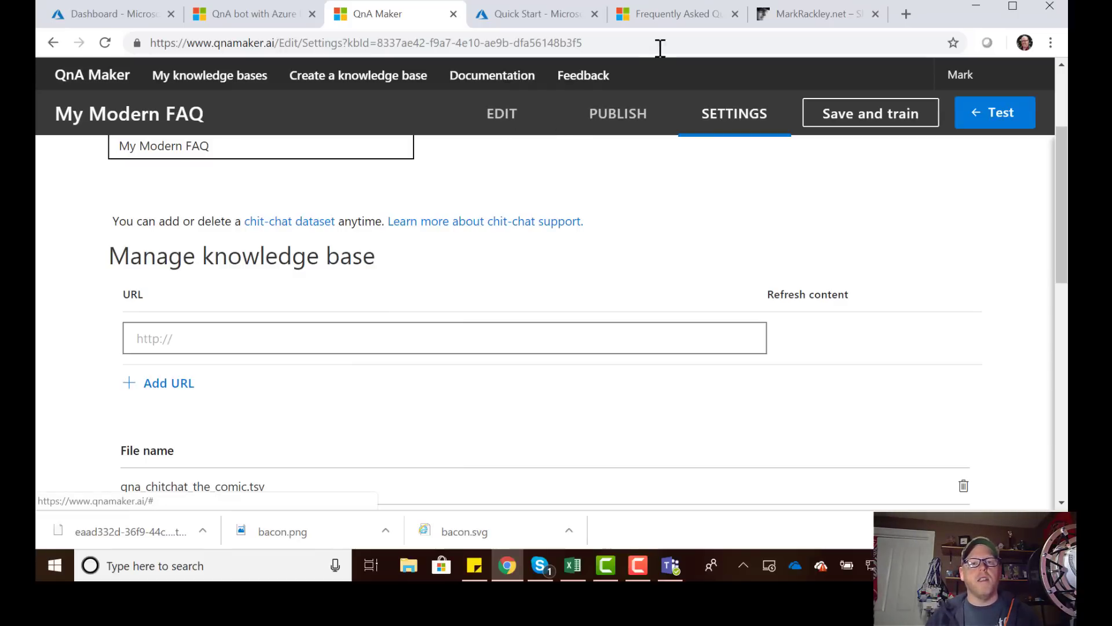
click(675, 14)
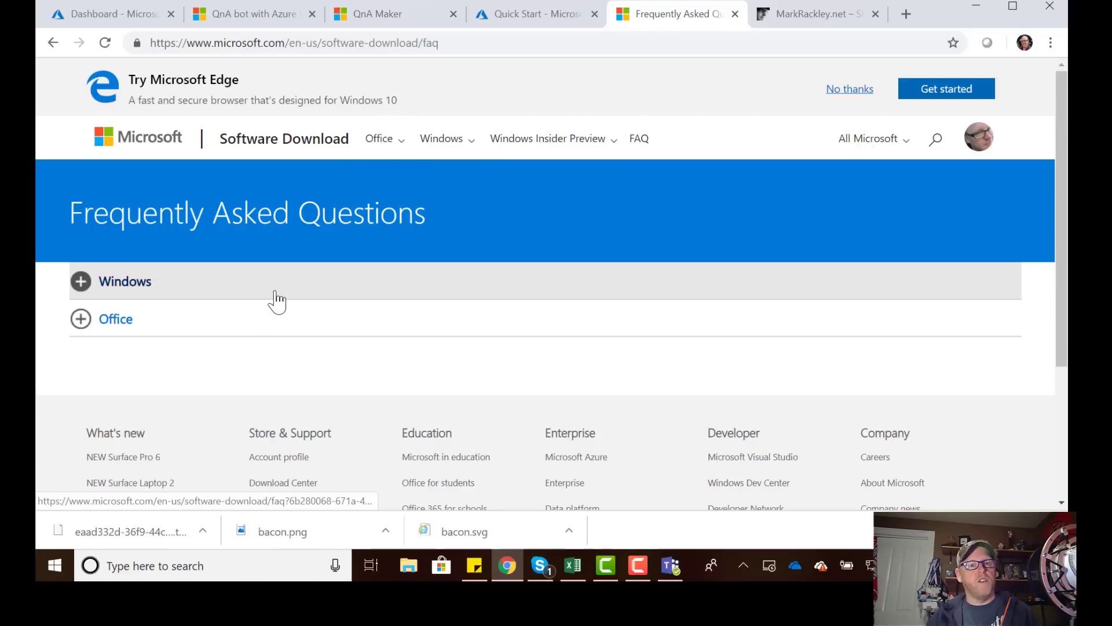
Expand the Windows FAQ answers on product keys and university purchases, then select the page URL.
scroll(121, 301, down, 1)
click(82, 203)
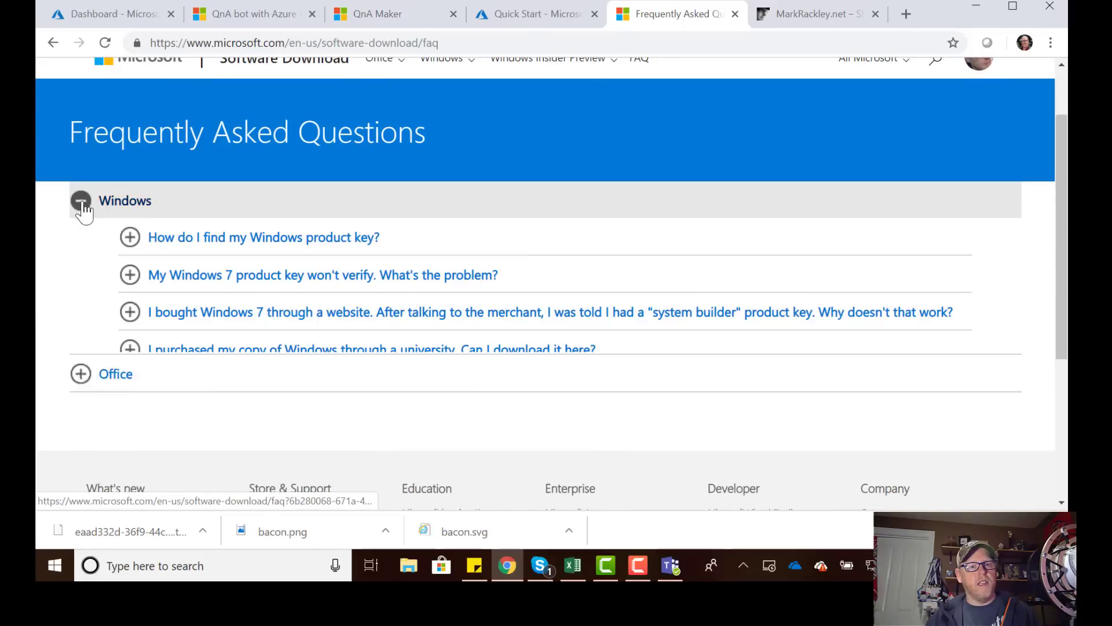
click(130, 238)
scroll(173, 342, down, 8)
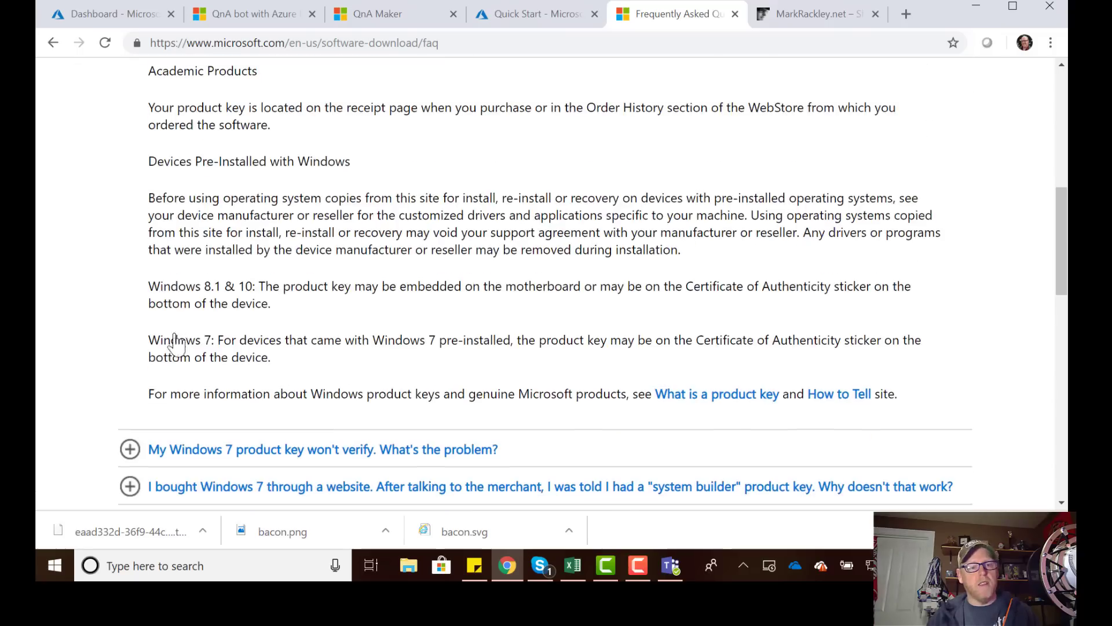
scroll(174, 342, down, 4)
click(130, 286)
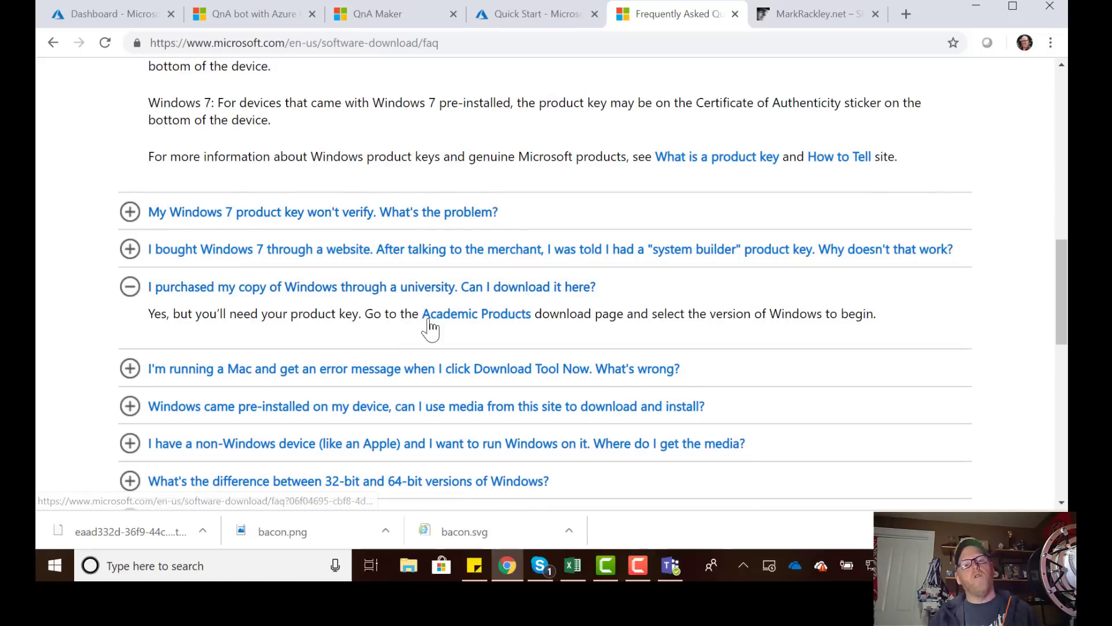
scroll(350, 339, down, 10)
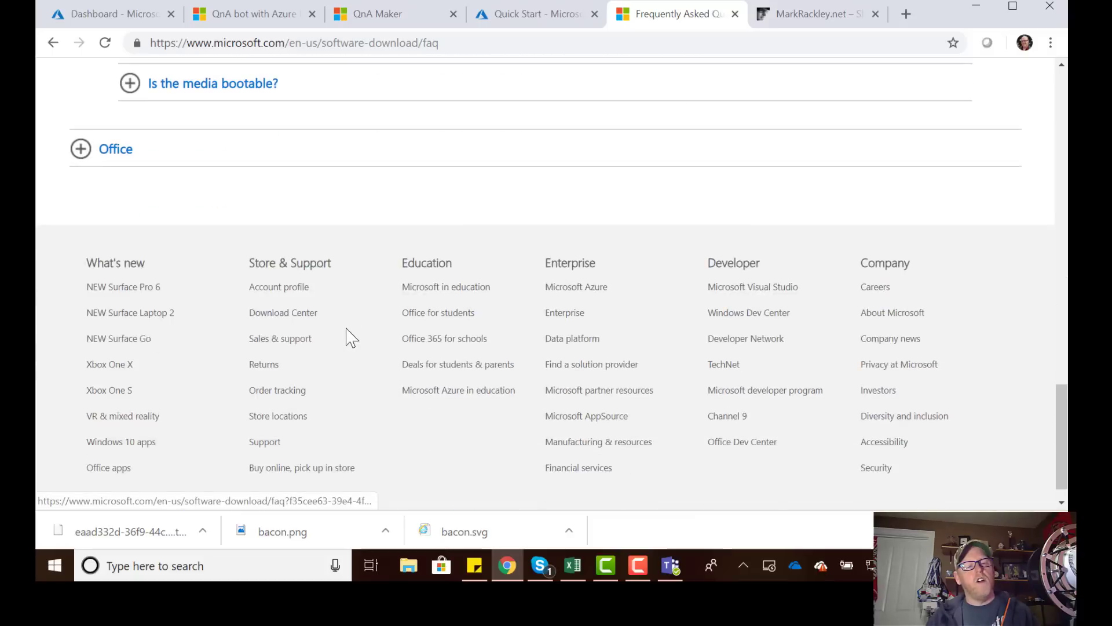
scroll(350, 337, up, 17)
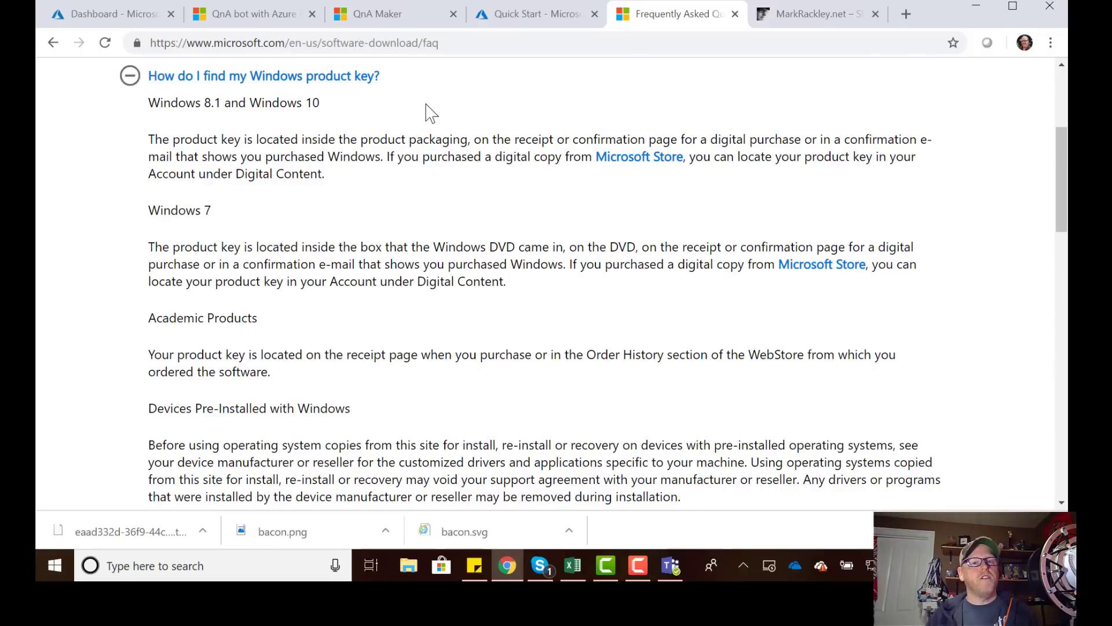
click(471, 43)
key(ctrl+c)
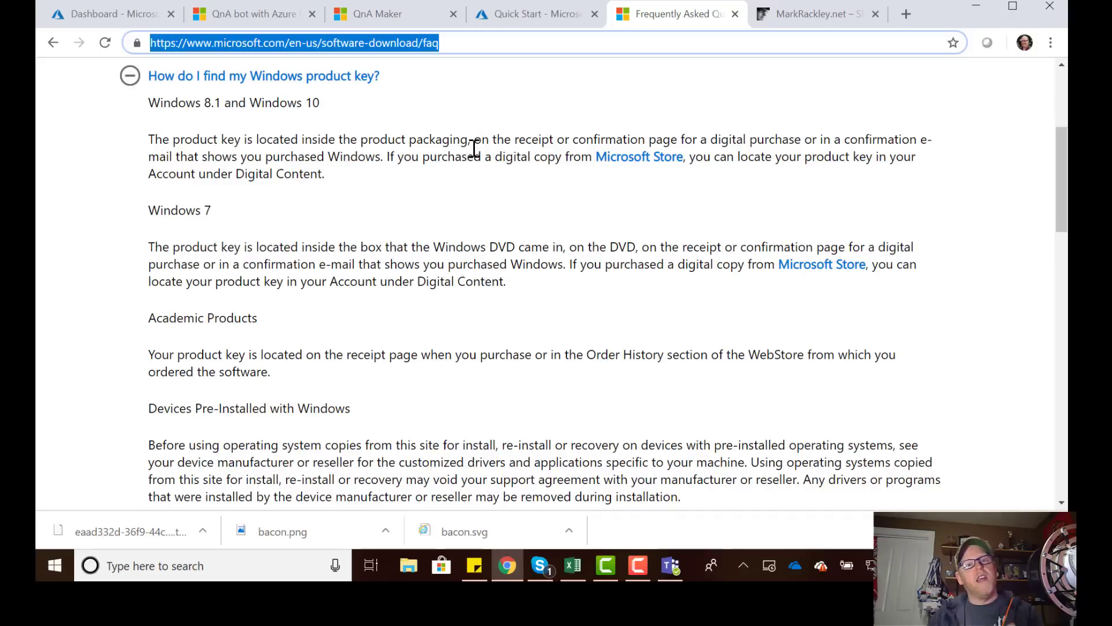
click(405, 16)
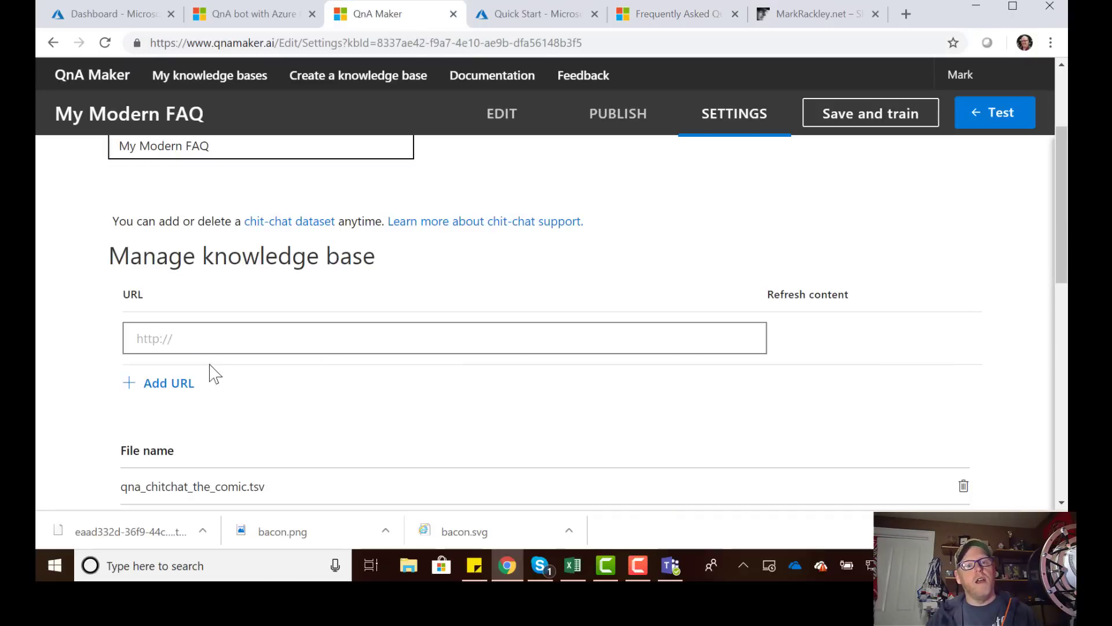
click(224, 338)
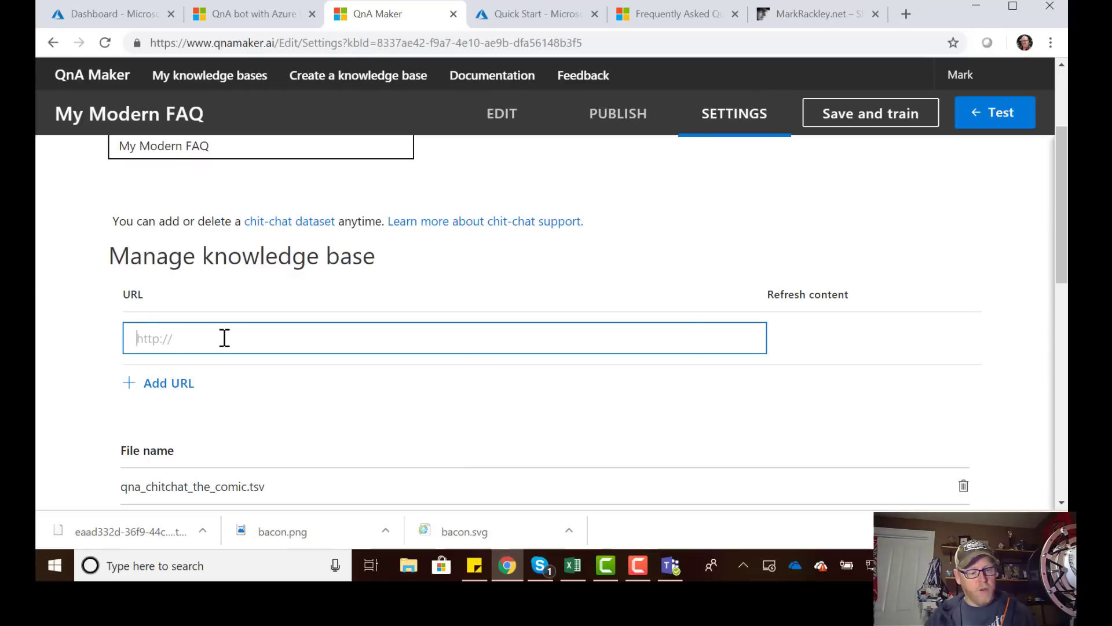
key(ctrl+v)
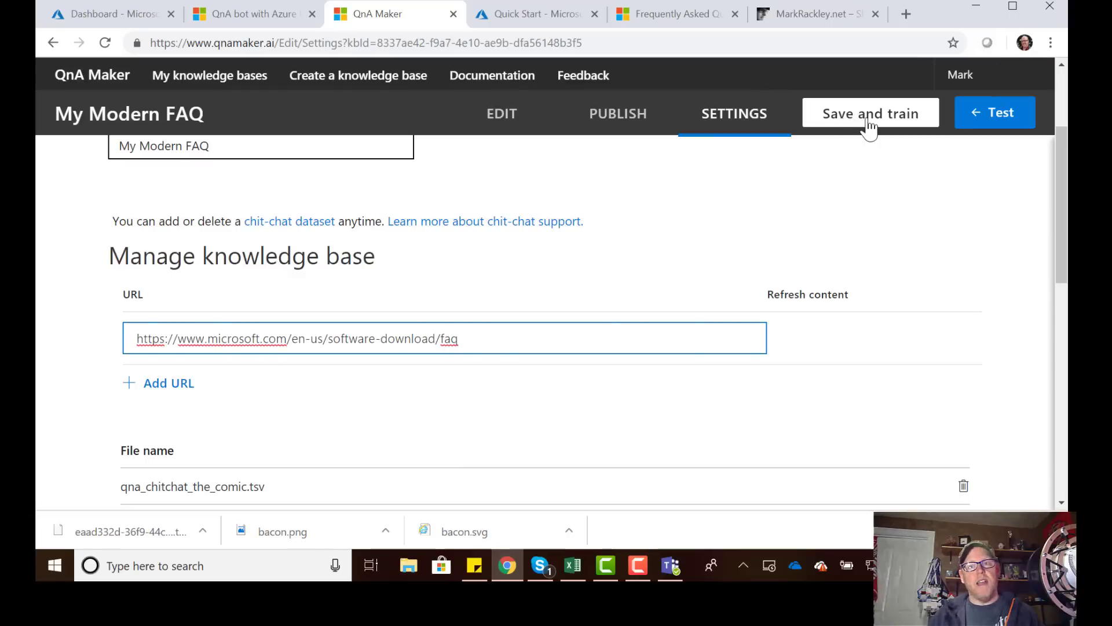
click(868, 121)
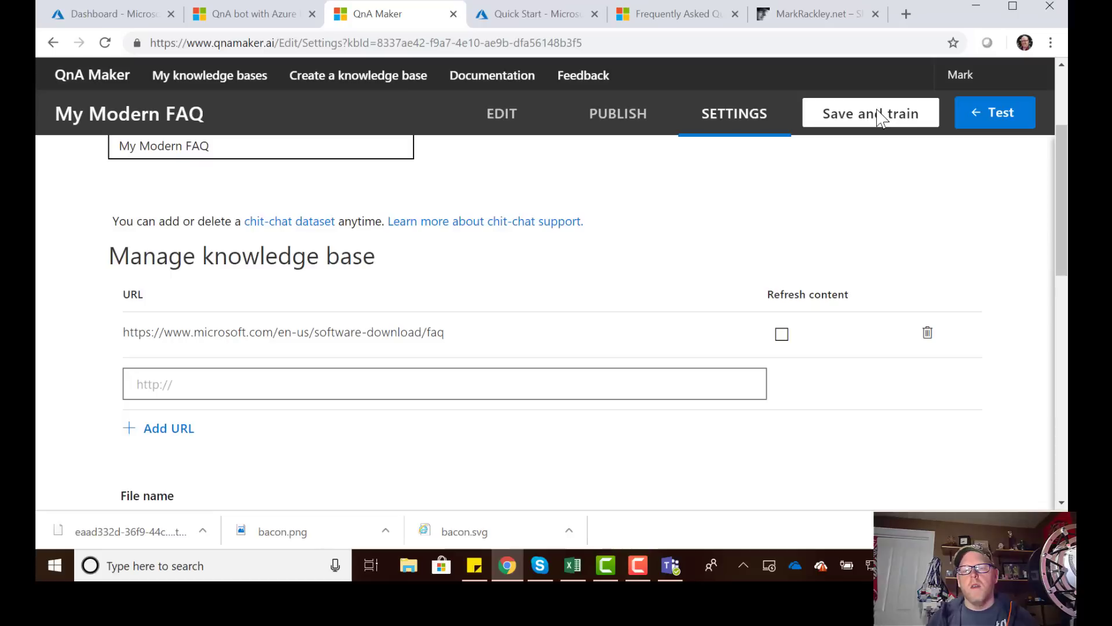
Republish the My Modern FAQ knowledge base with the new FAQ source.
click(618, 116)
click(295, 417)
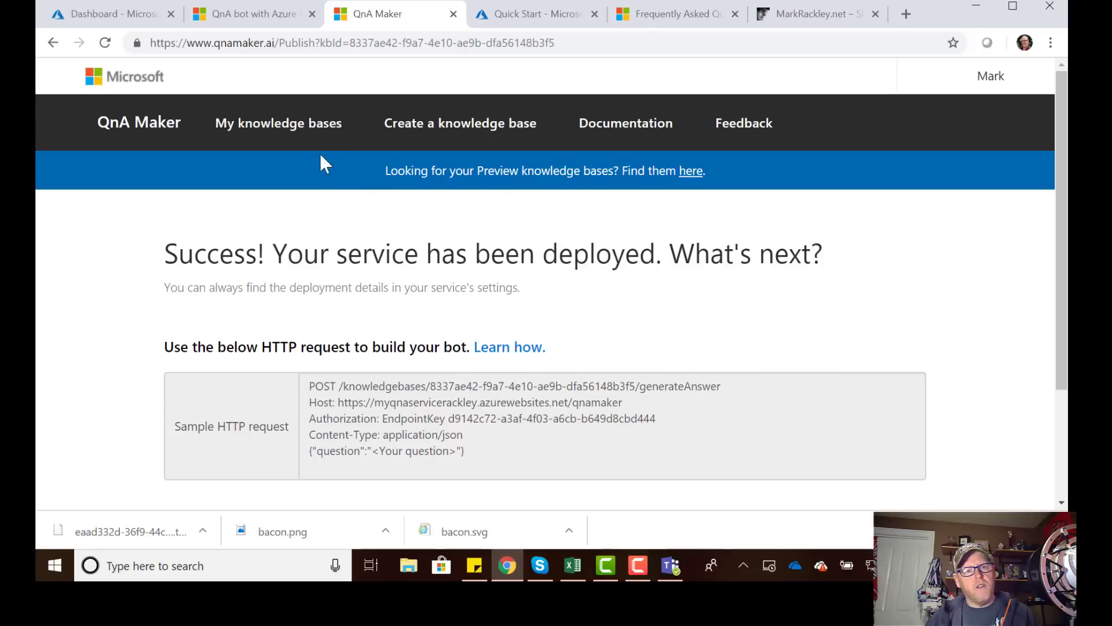
scroll(286, 373, down, 3)
Open the knowledge base editor via Edit Service, then return to the bot's Web Chat test.
click(221, 425)
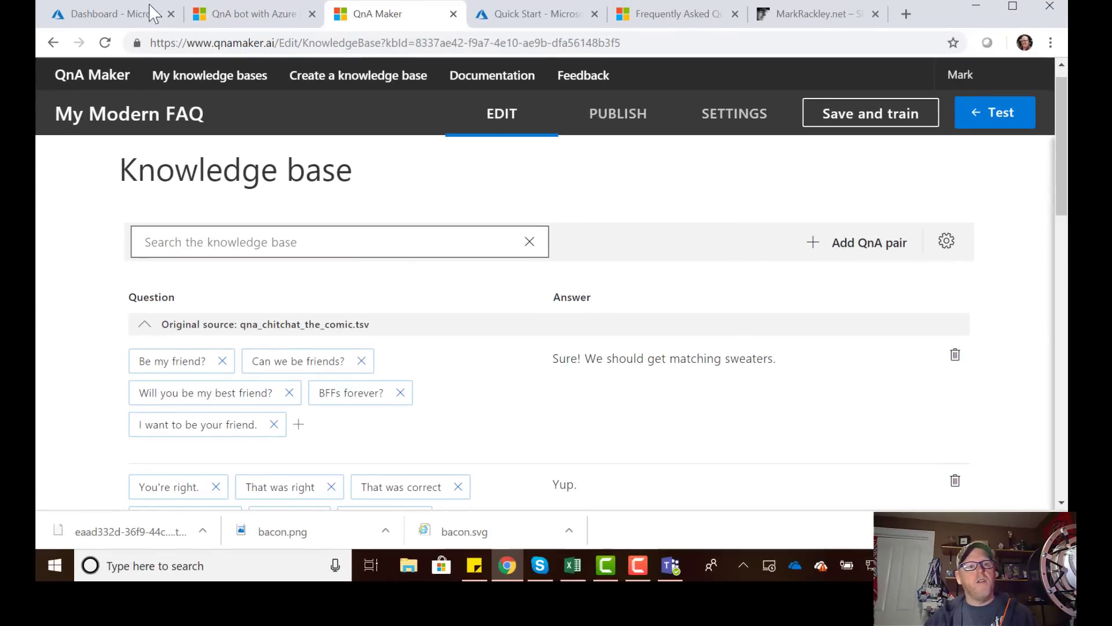
click(131, 19)
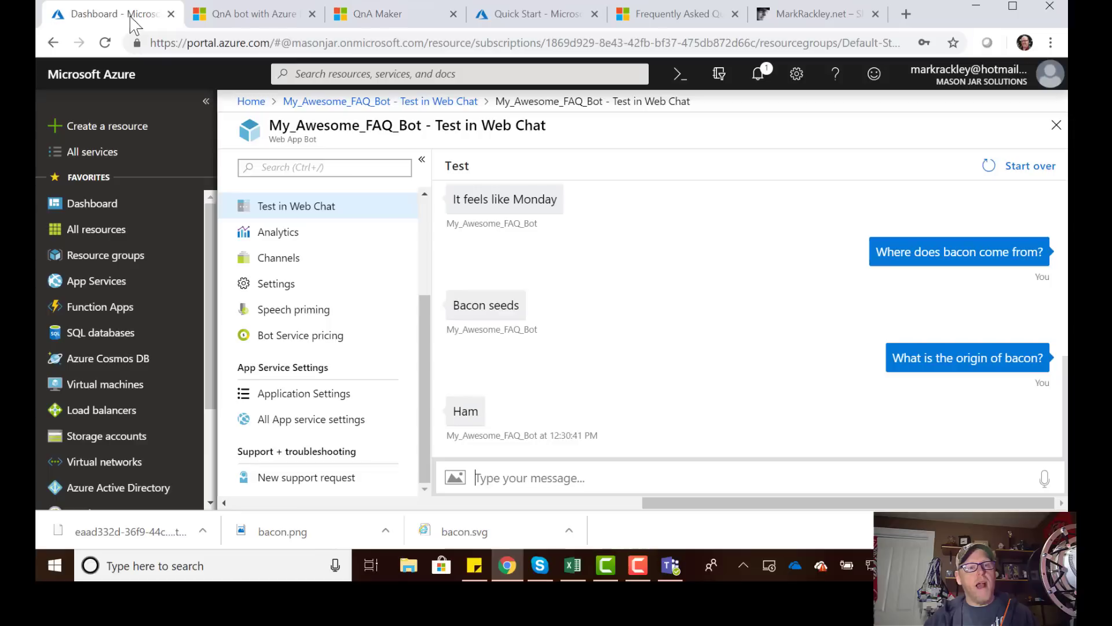
click(593, 481)
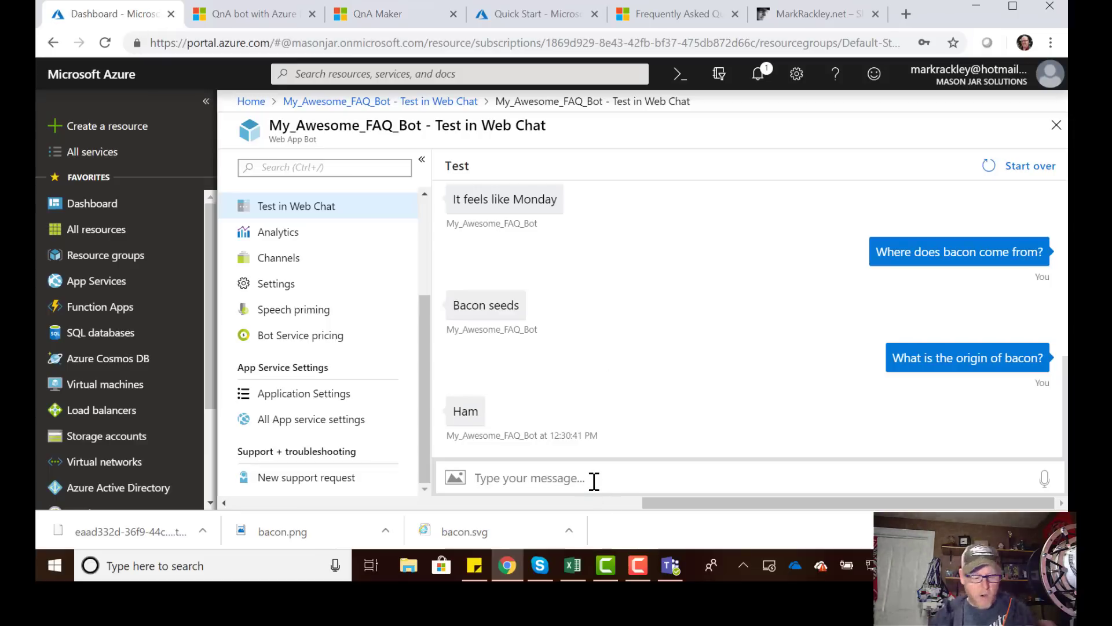
Ask the bot 'where can I download Windows?' and compare its answer with the Microsoft FAQ page.
text(where can)
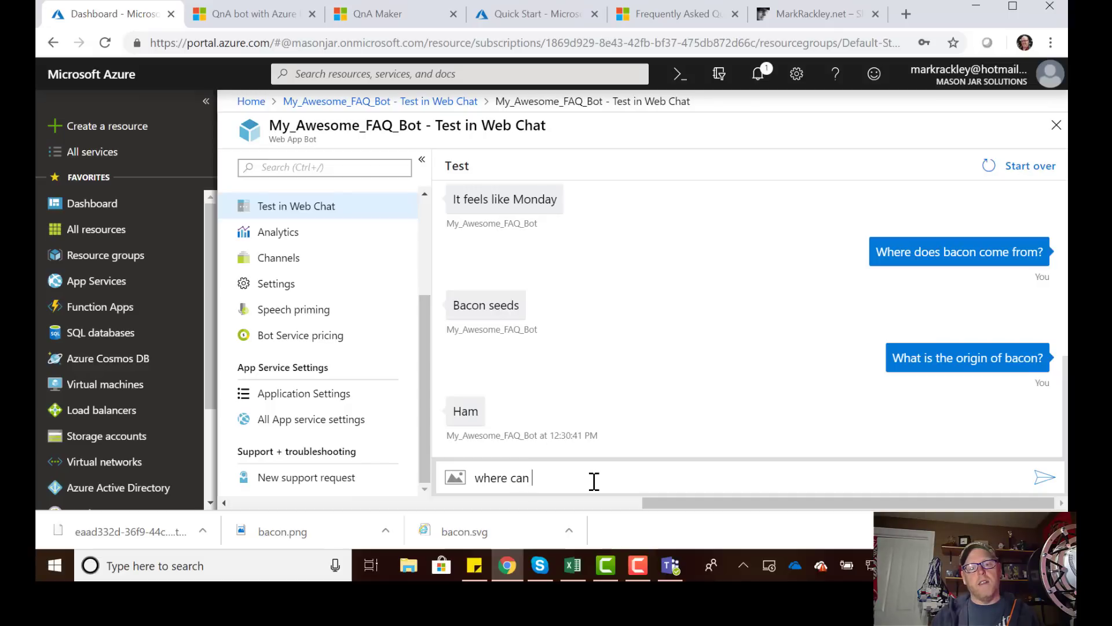
text( I download Windows)
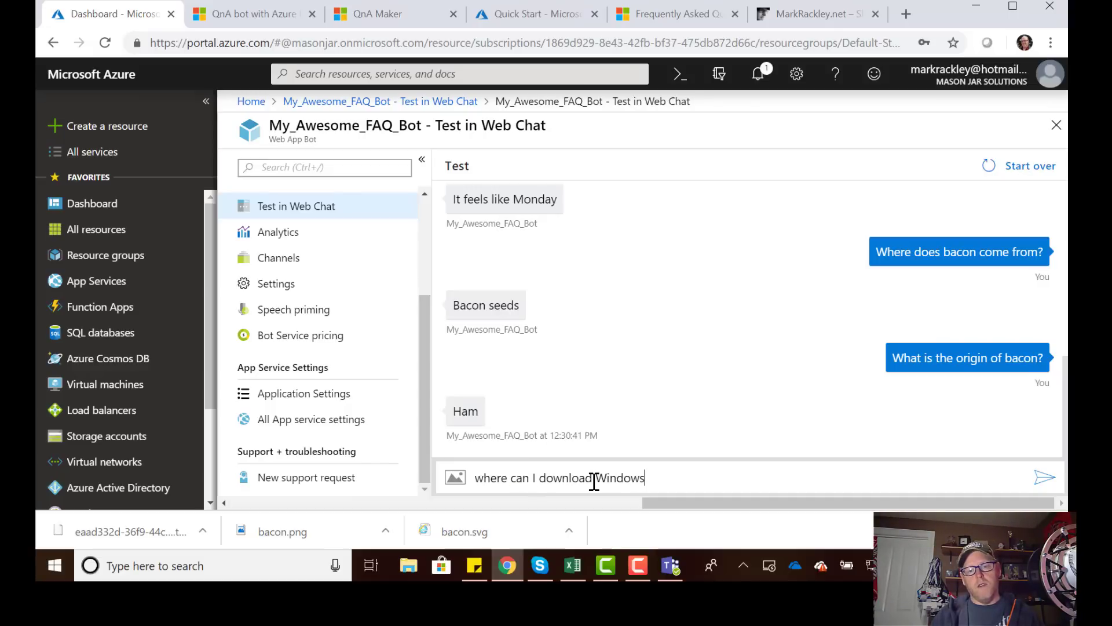
text(?)
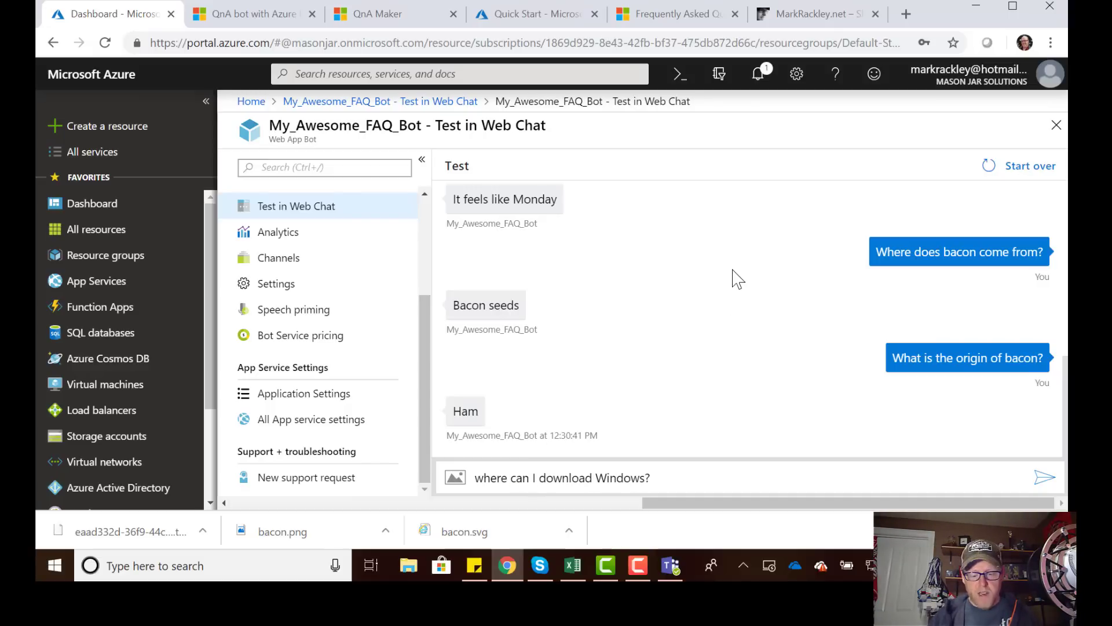
key(Return)
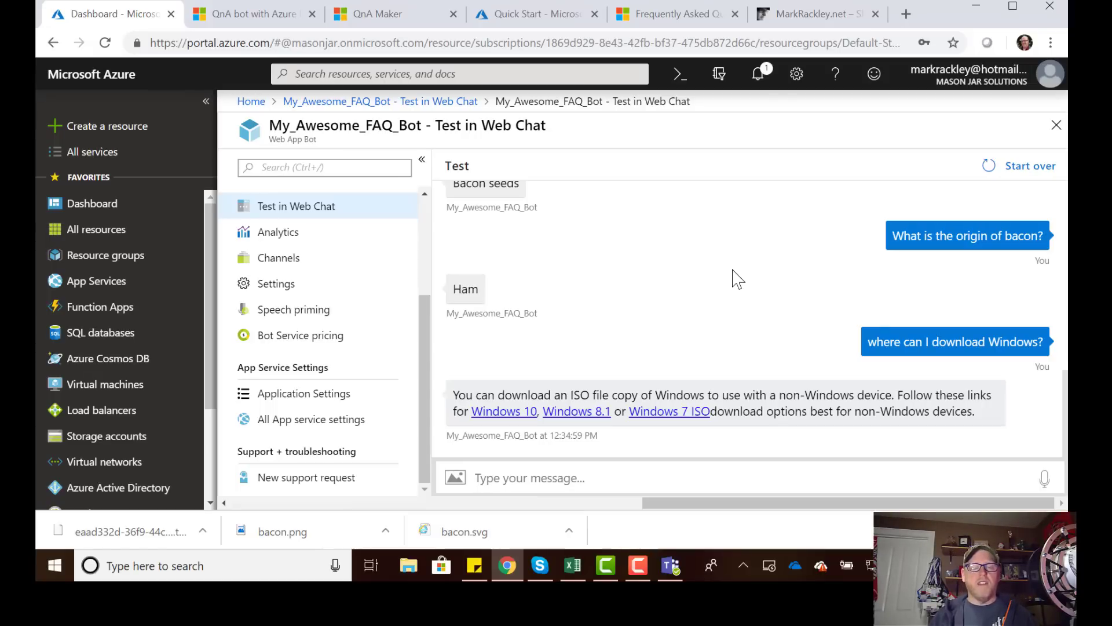
click(669, 17)
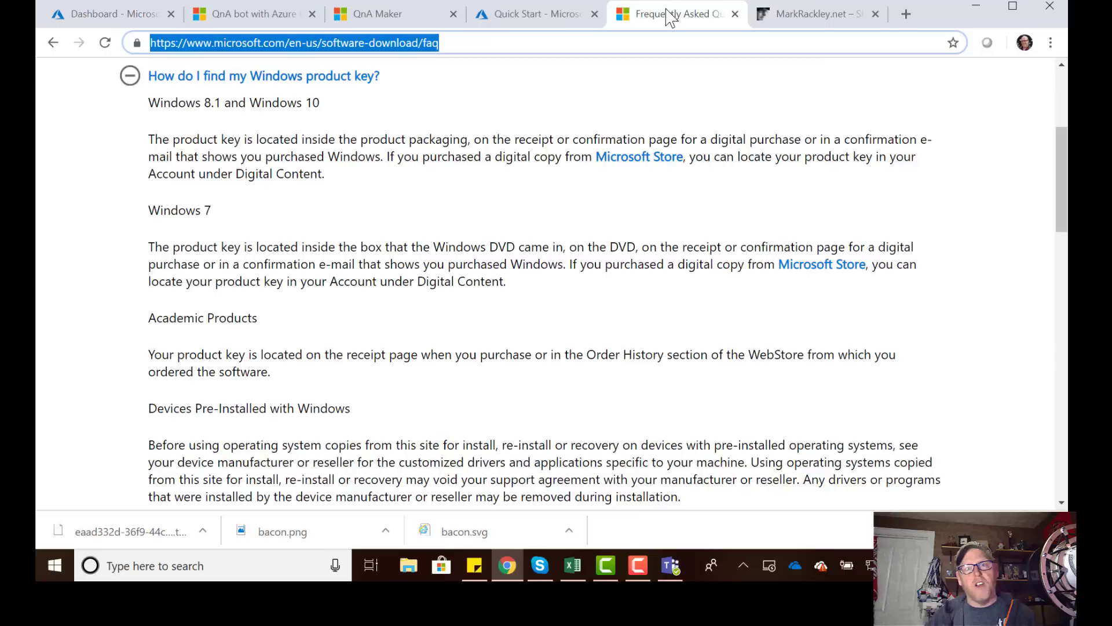
scroll(528, 290, down, 10)
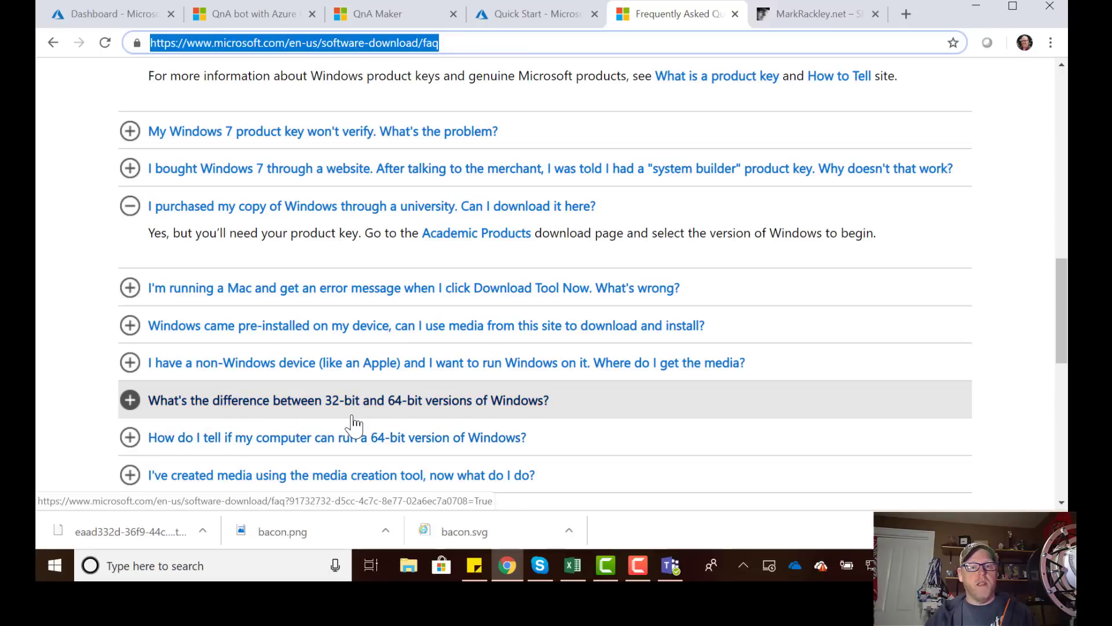
Return to the Web Chat and type 'do I need 32 bit or 64 bit windows'.
click(277, 25)
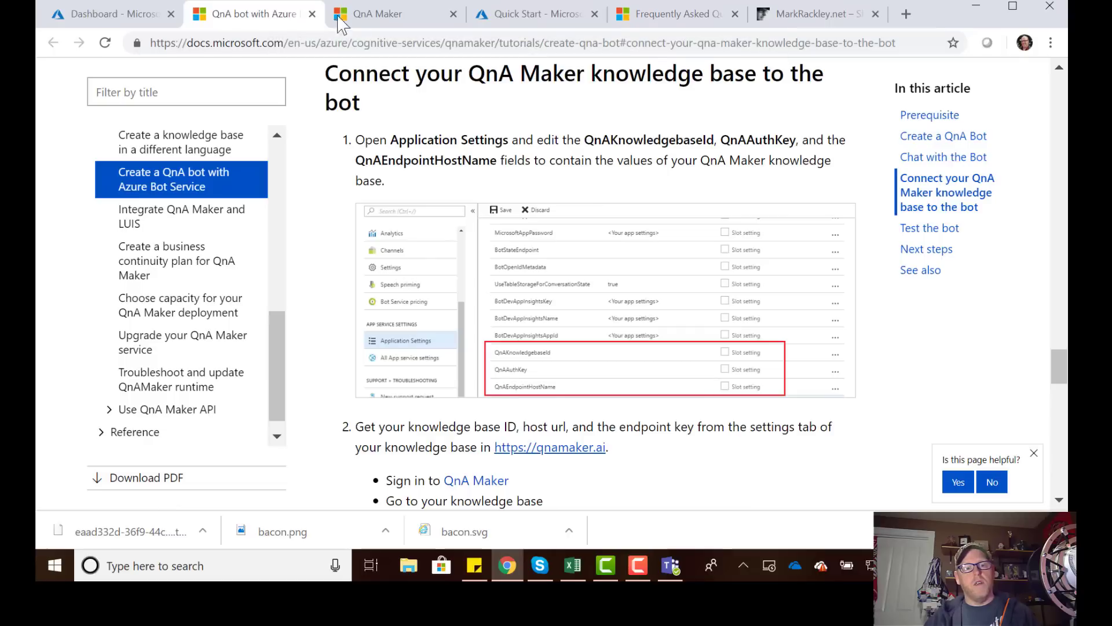
click(394, 16)
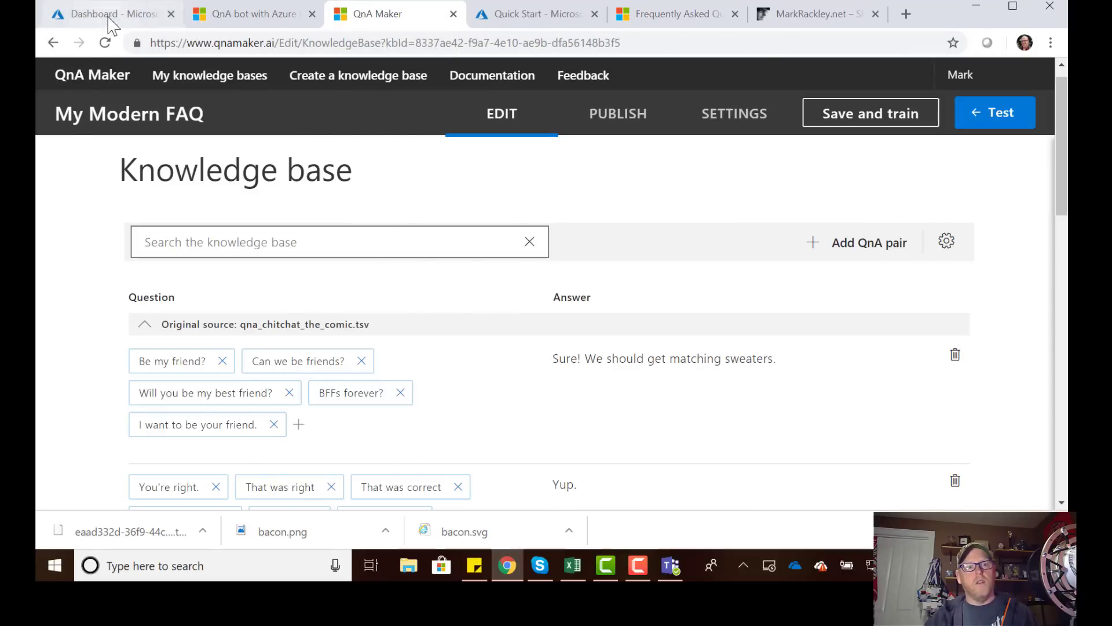
click(99, 13)
text(do)
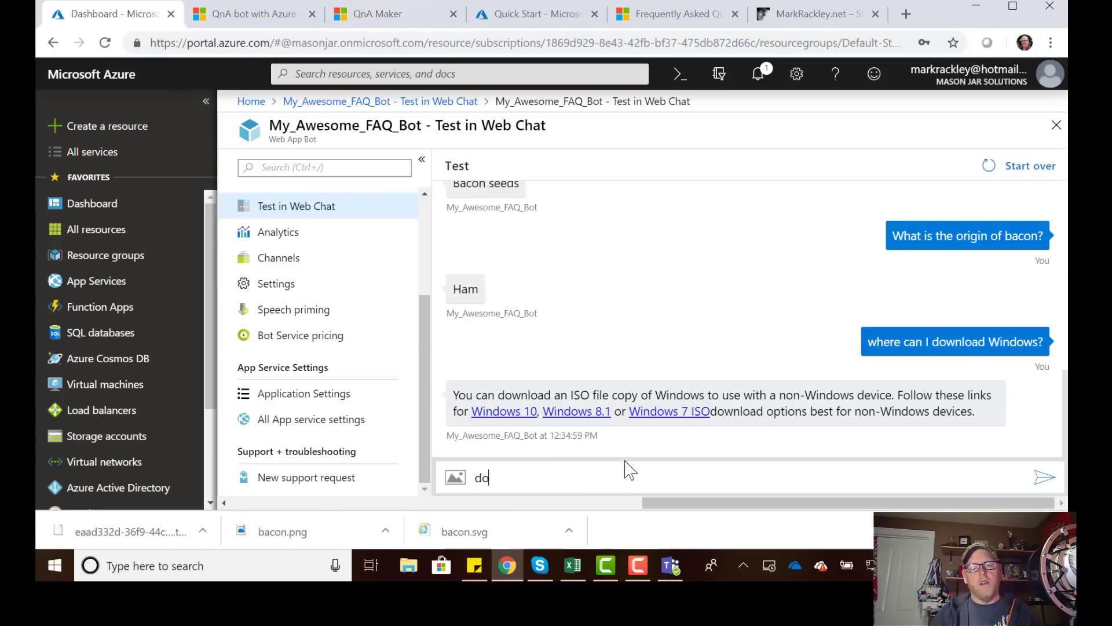
text( I need)
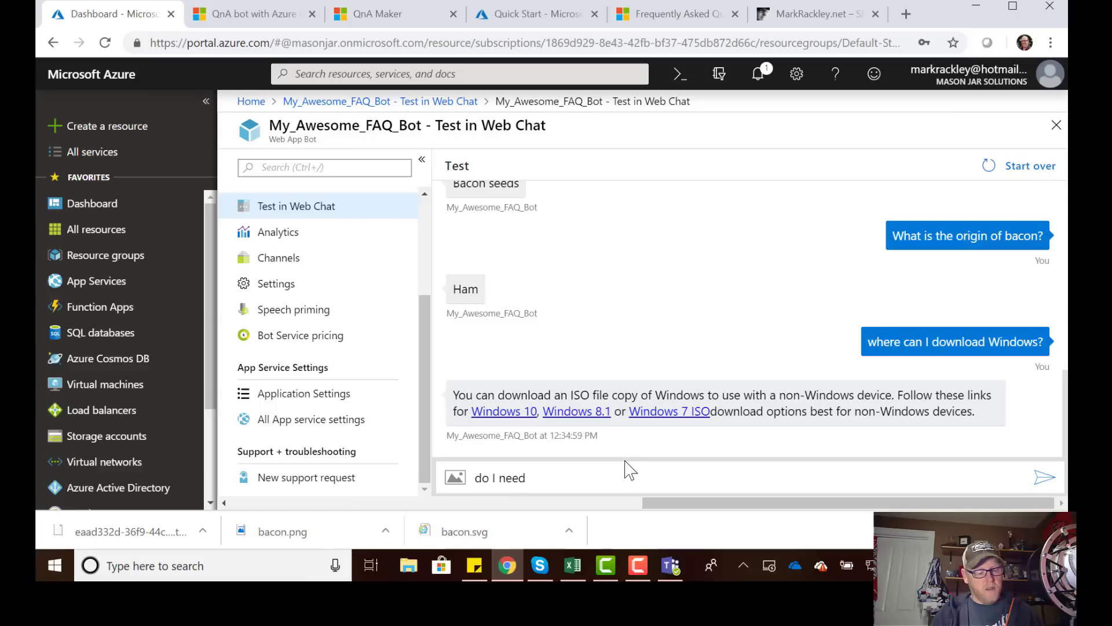
text( 32 bit or )
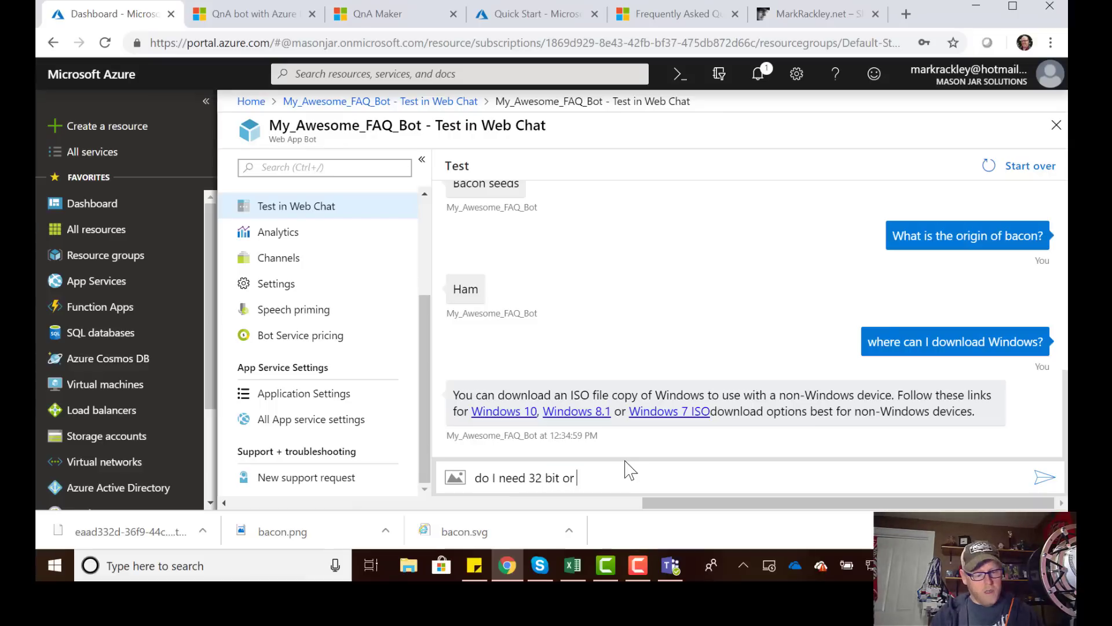
text(64 bit w)
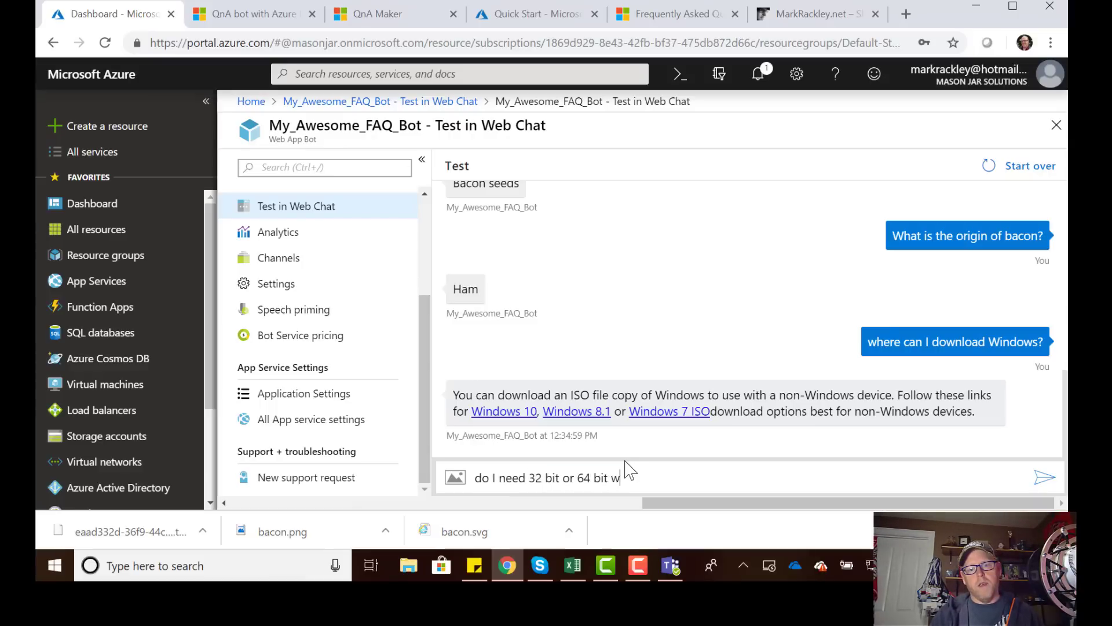
text(indows?)
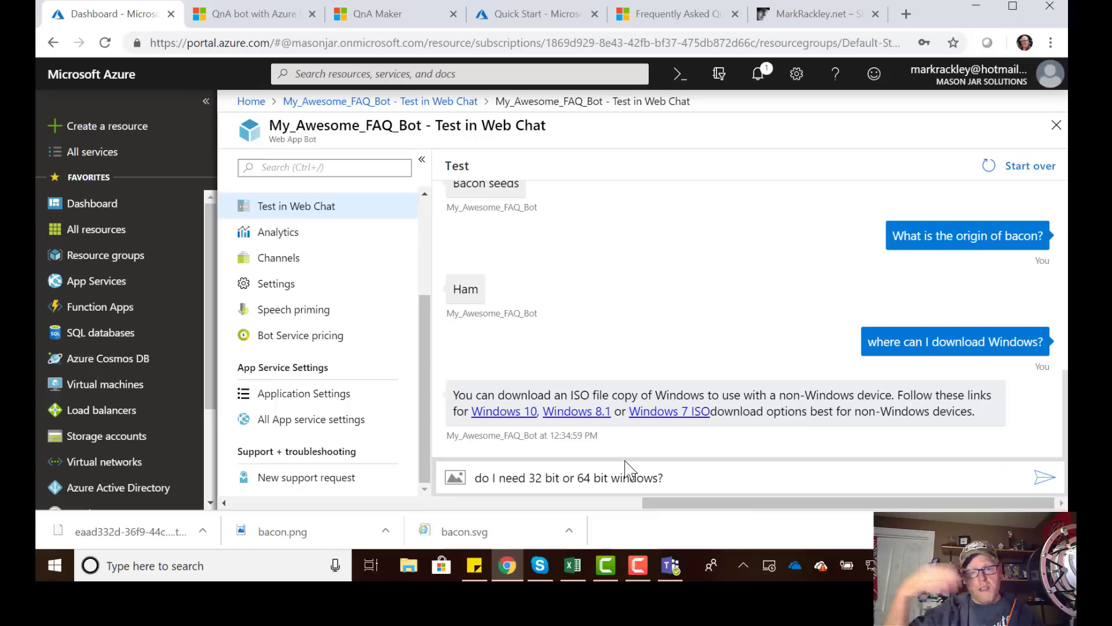
Ask the Web Chat bot 'do I need 32 bit or 64 bit windows?', then go to its Channels page.
key(Return)
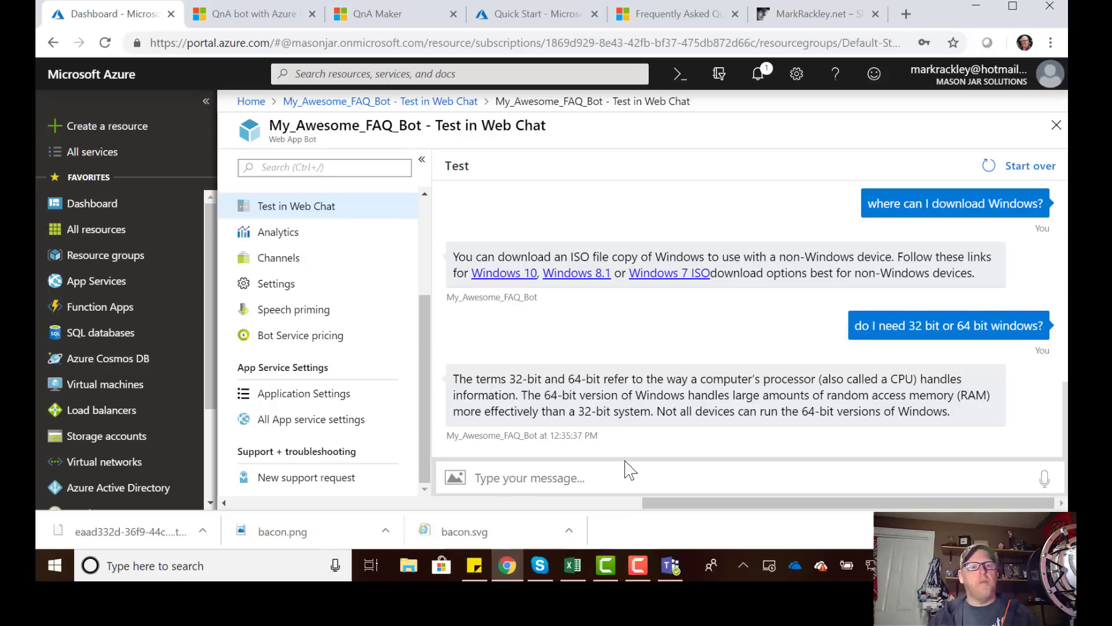
click(276, 264)
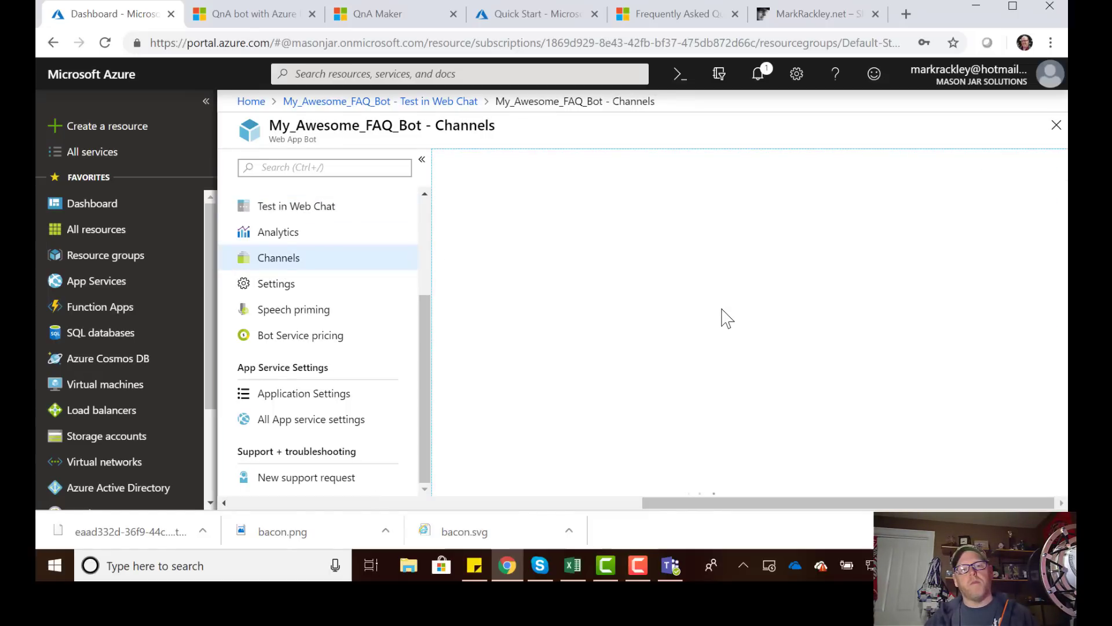
Add Microsoft Teams as a featured channel for My_Awesome_FAQ_Bot and confirm with Done.
scroll(691, 323, down, 3)
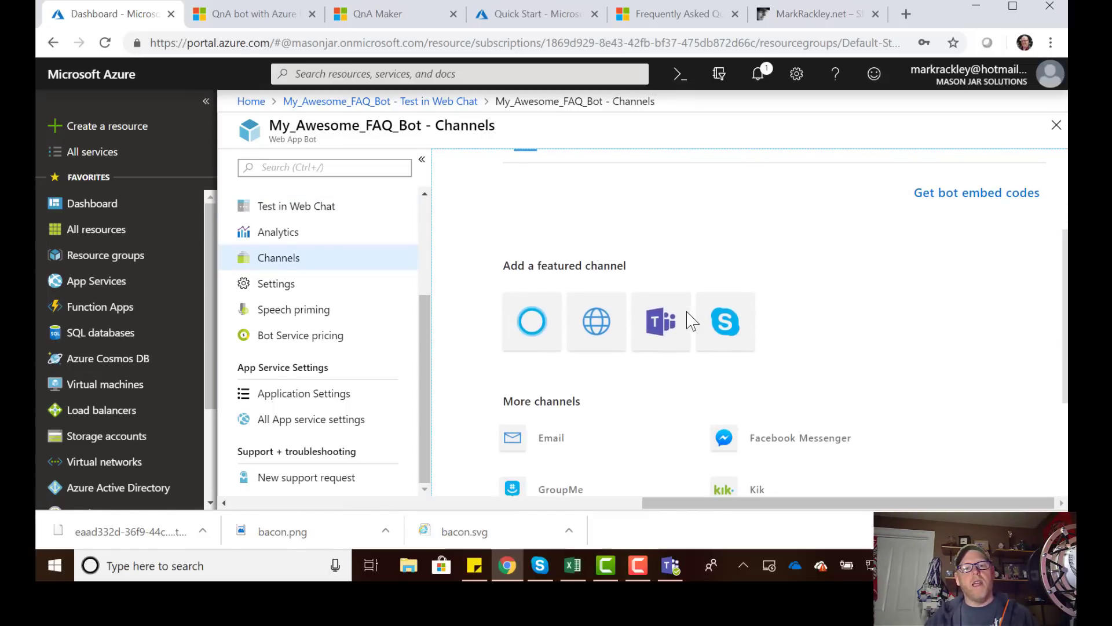
scroll(811, 336, down, 1)
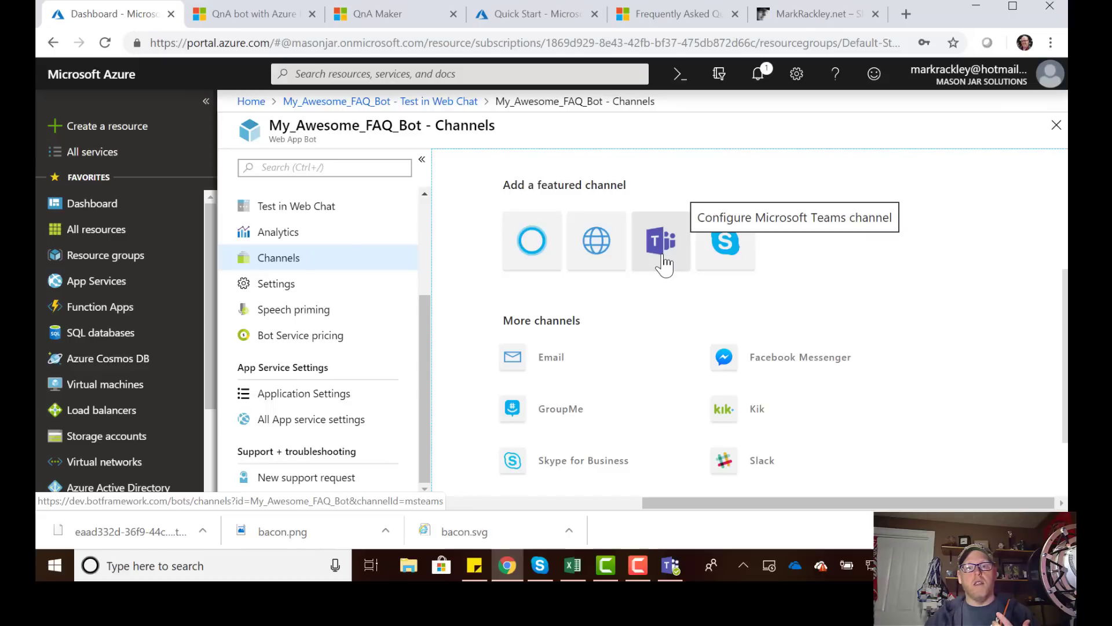
scroll(625, 295, down, 1)
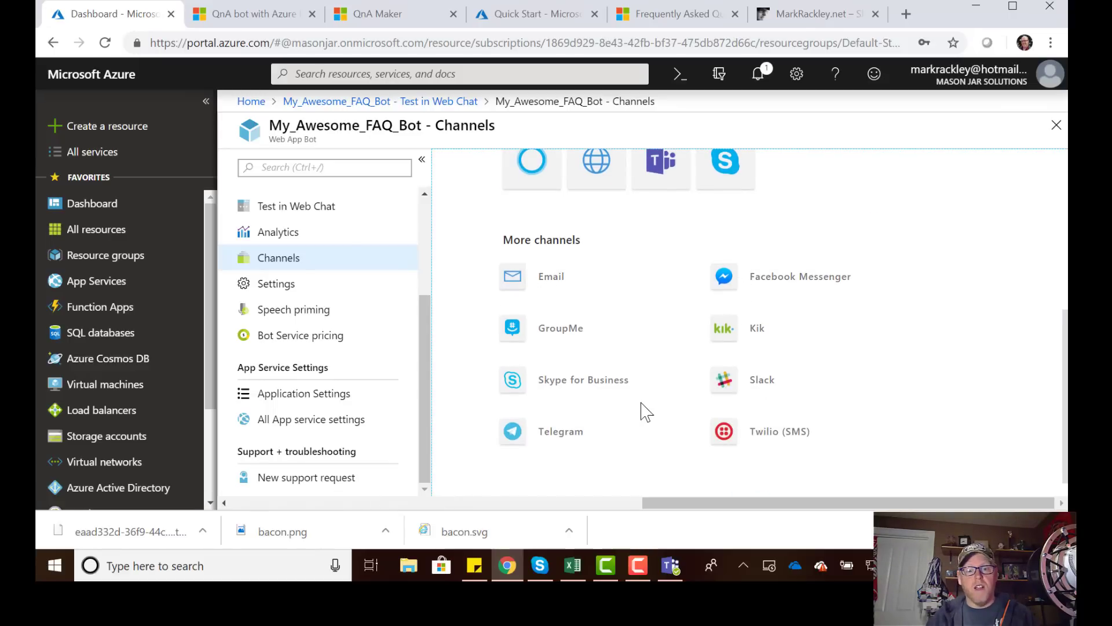
scroll(642, 409, down, 1)
scroll(642, 410, up, 2)
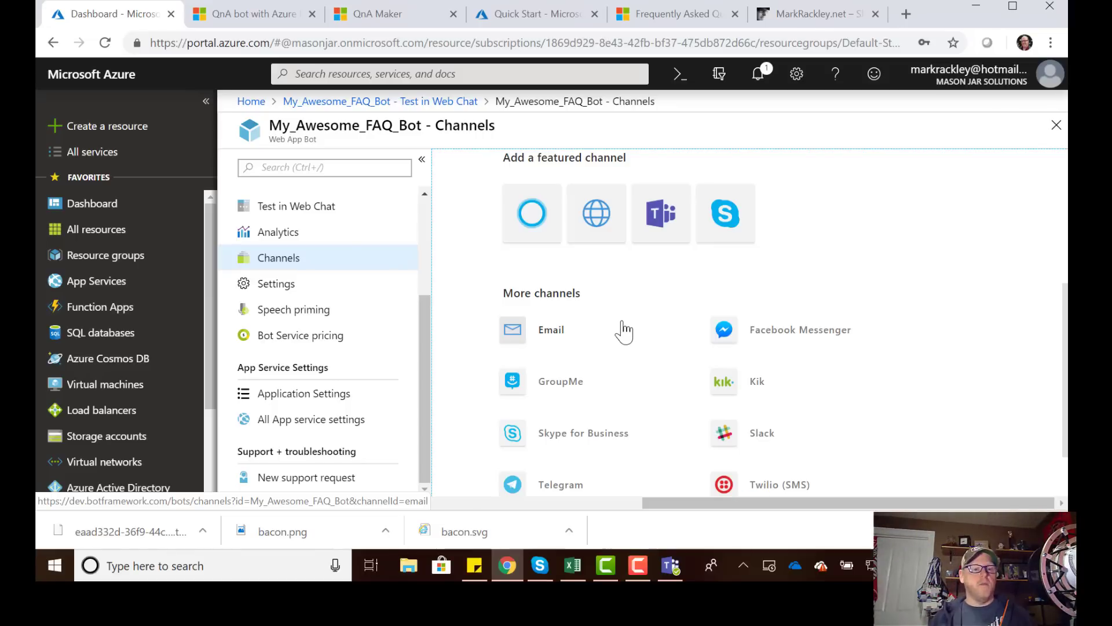
click(656, 238)
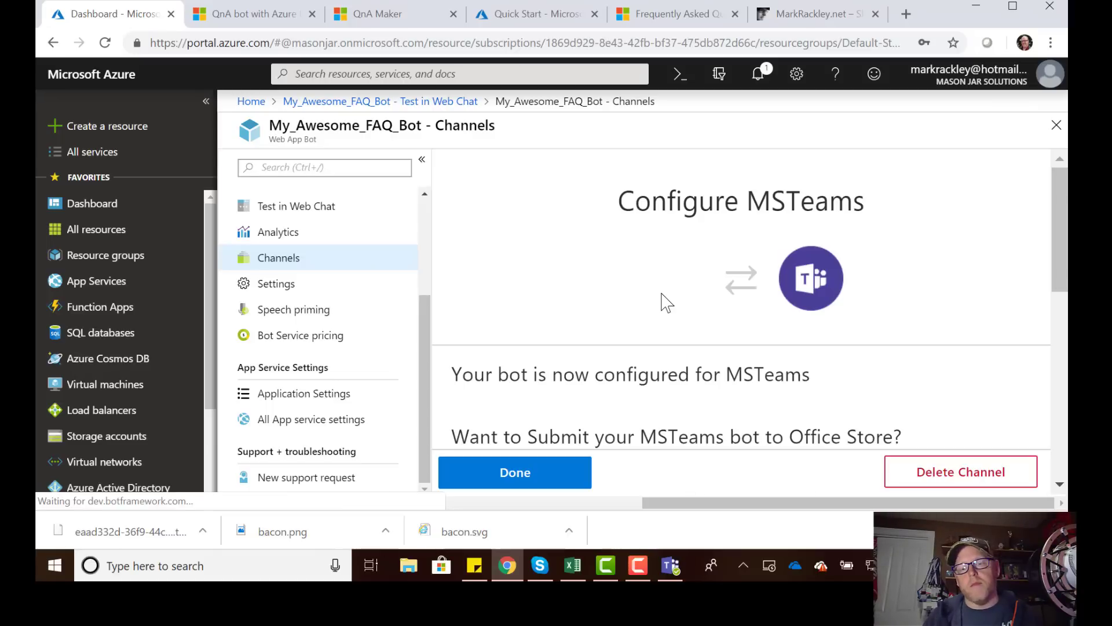
scroll(752, 353, down, 3)
click(522, 475)
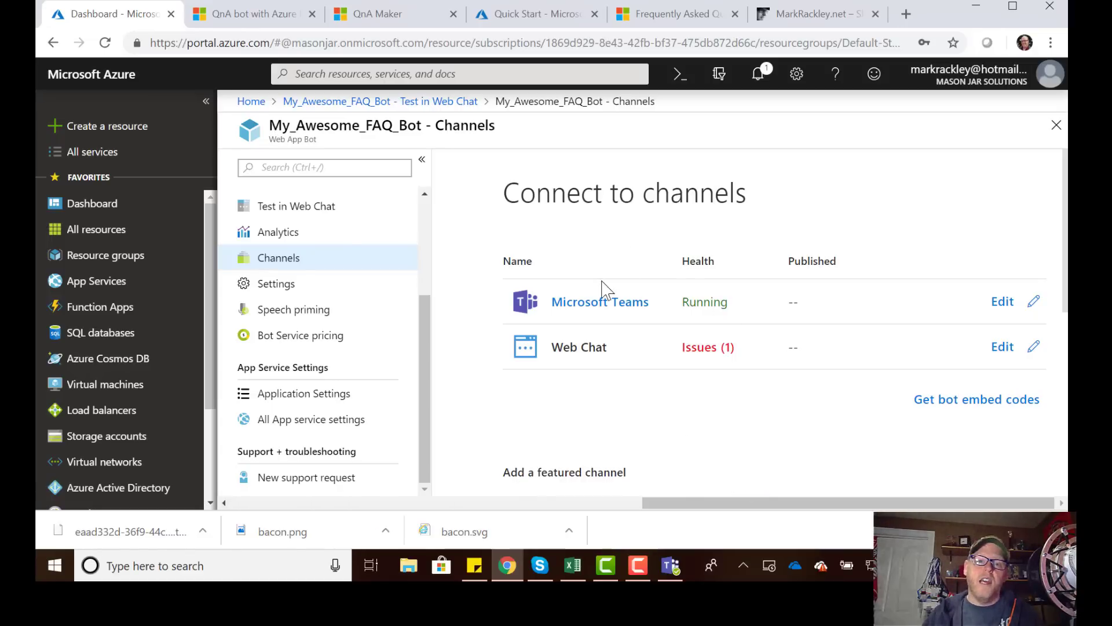
Open the bot's chat in the Teams desktop app, then move the window up and make it larger.
click(585, 310)
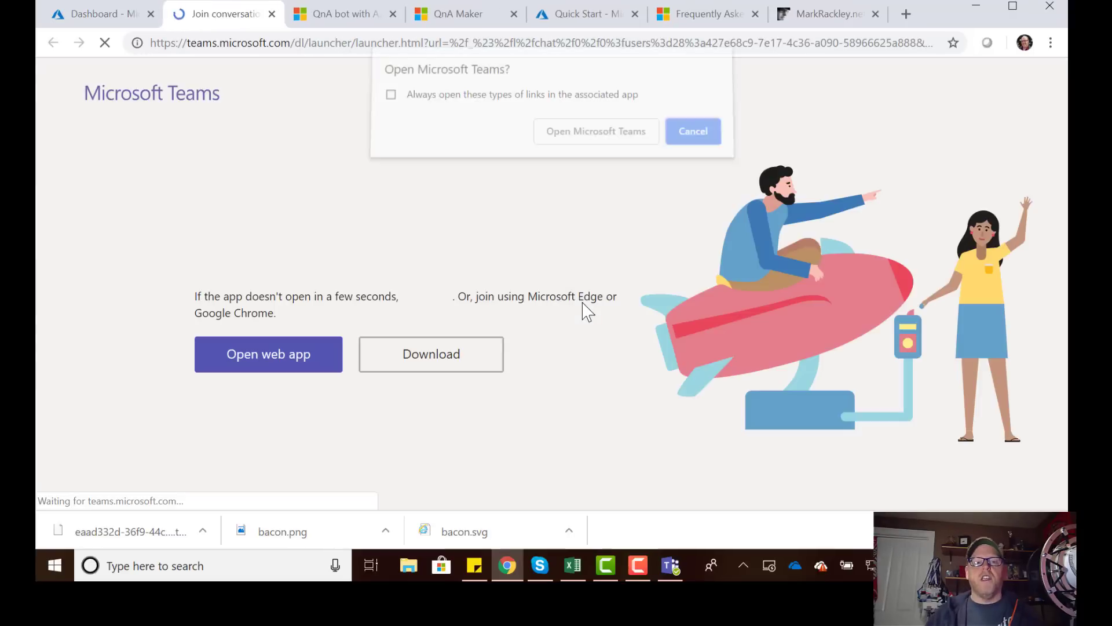
click(592, 152)
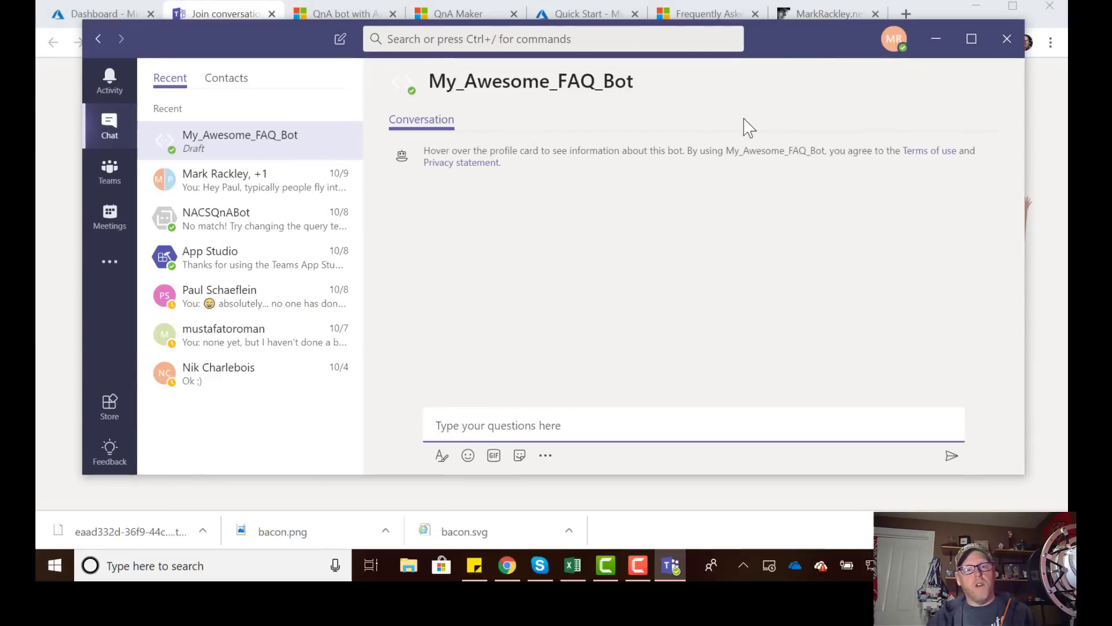
drag(807, 37, 779, 22)
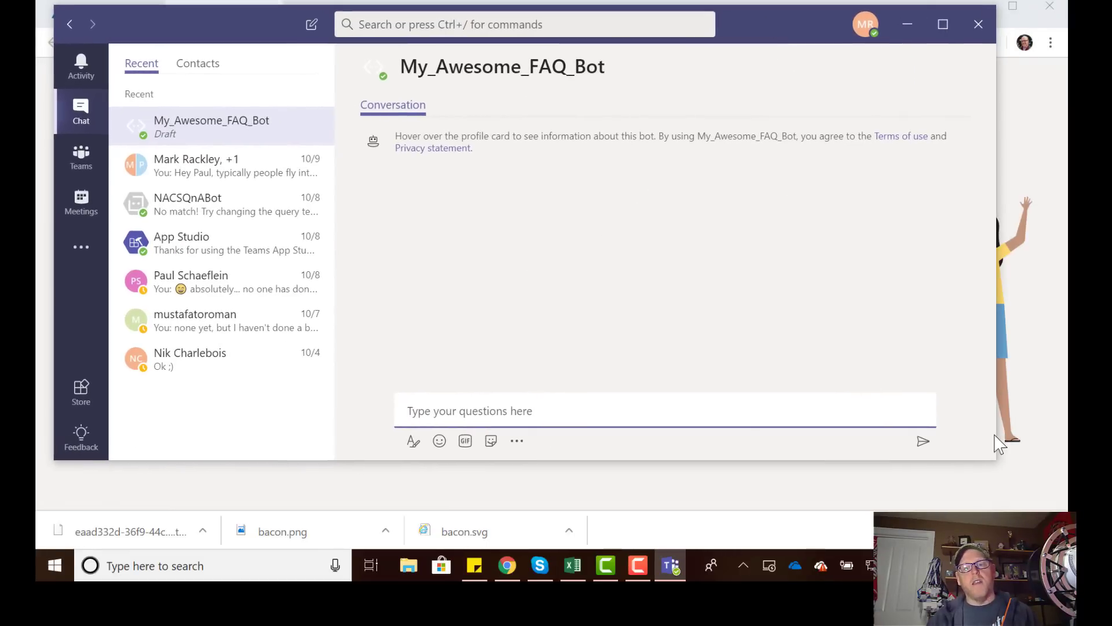
drag(995, 459, 1037, 500)
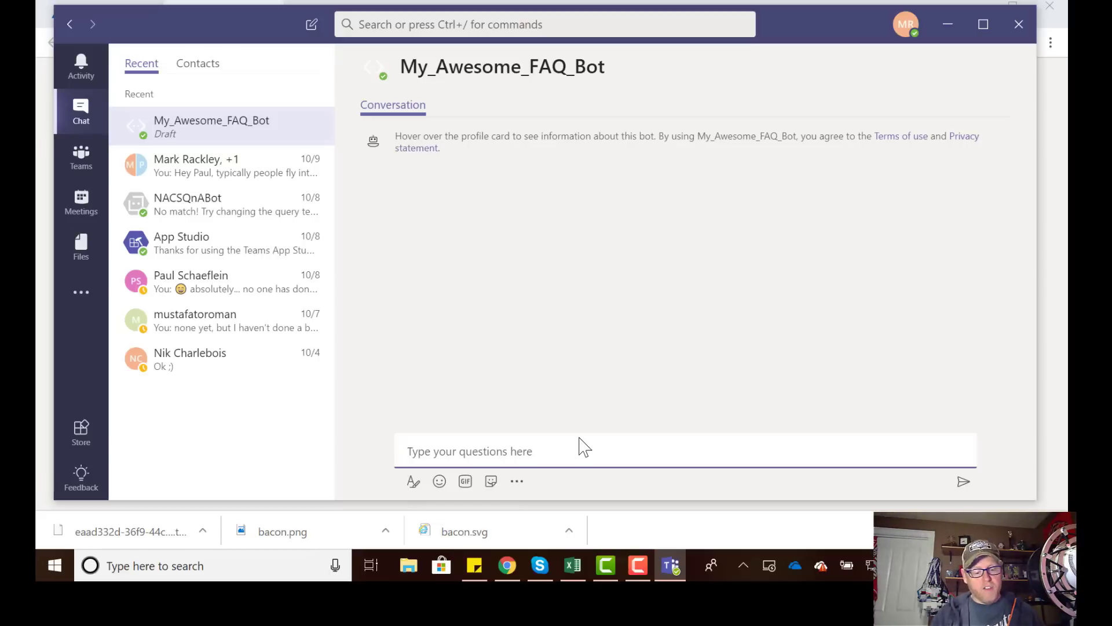
Send the bot 'hi', 'what is today?' and 'What is canadian bacon?' in Teams.
text(hi)
key(Return)
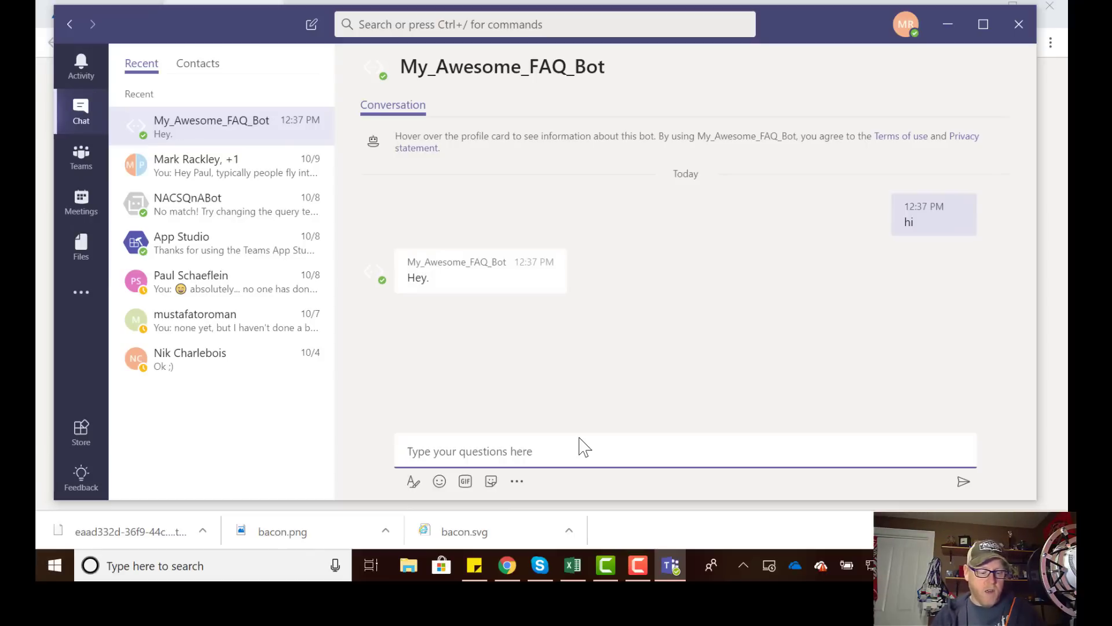
text(what is today?)
key(Return)
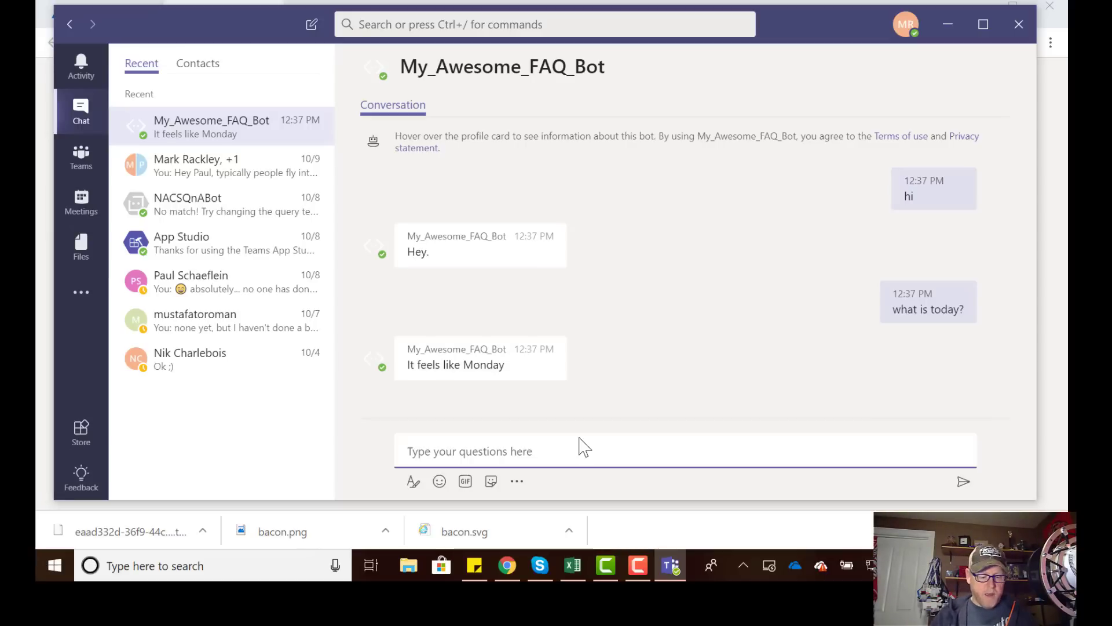
text(What is cana)
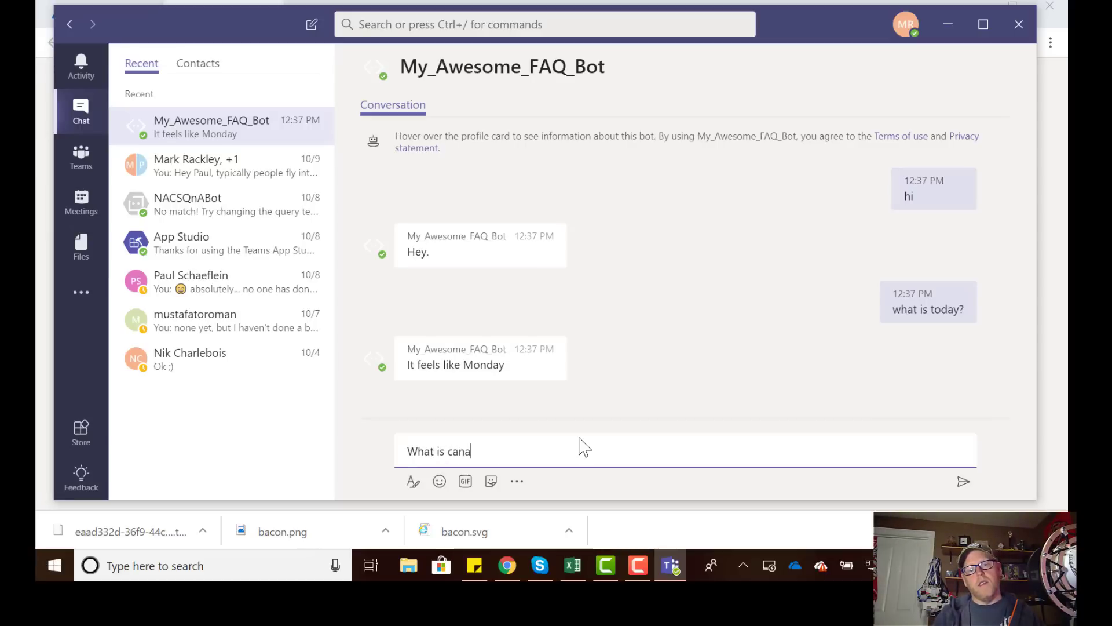
text(dian bacon?)
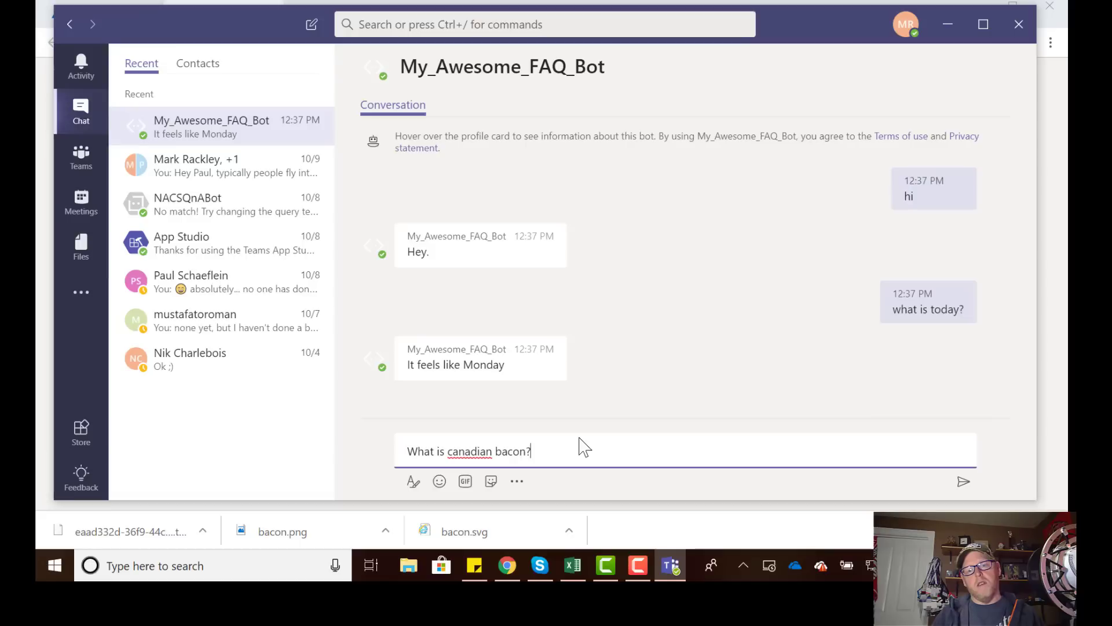
key(Return)
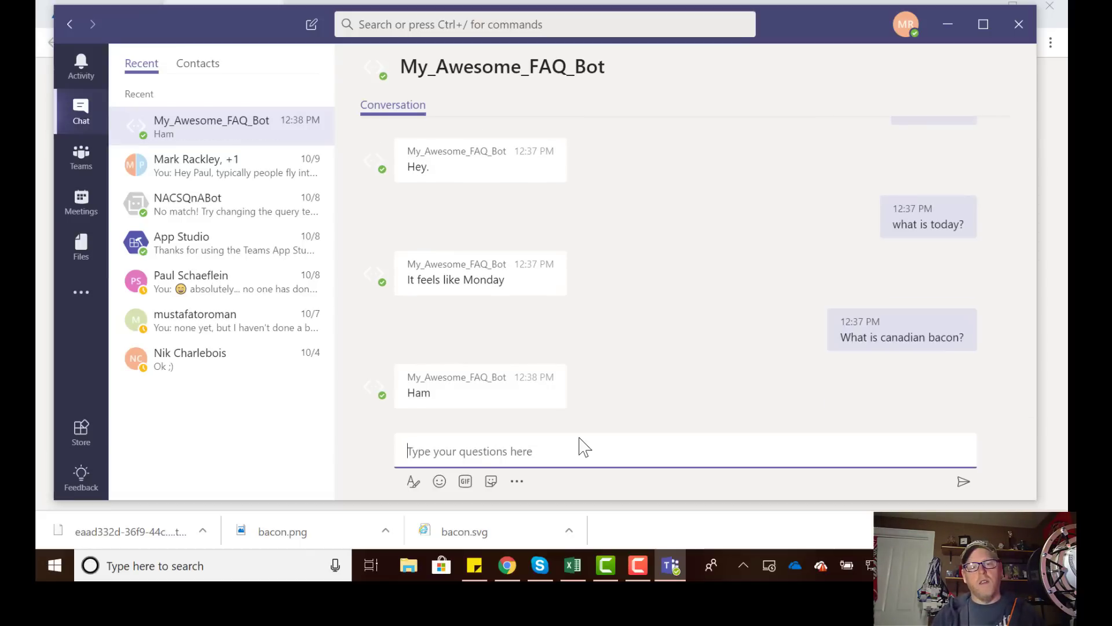
Ask the bot what you need to know about Windows licenses and review its answer.
text(w)
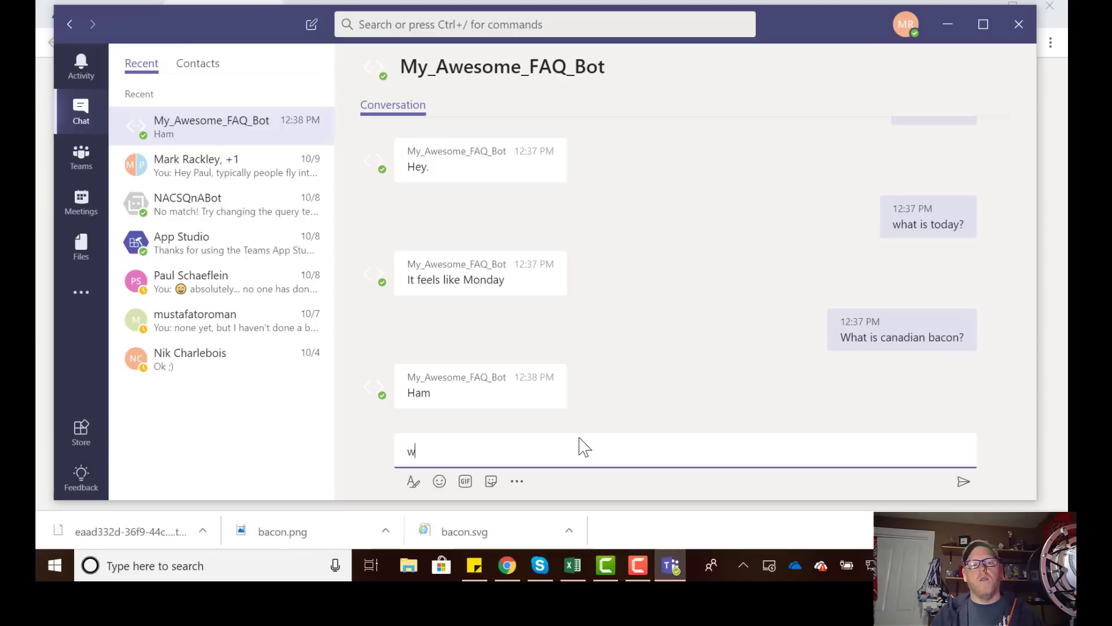
text(hat do I need to konw abou)
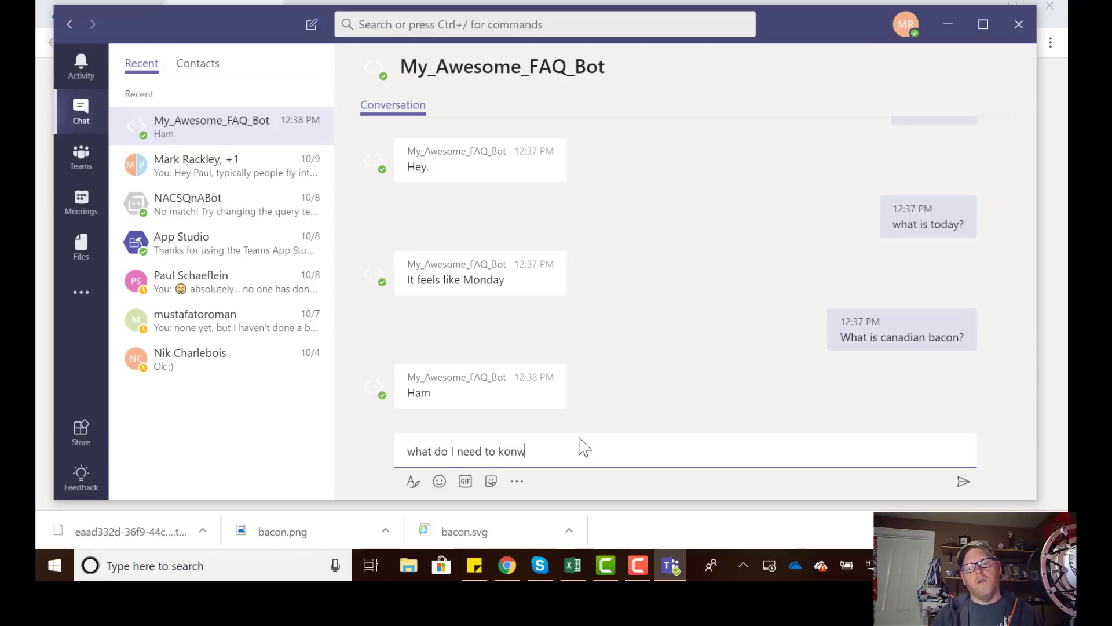
key(BackSpace)
key(BackSpace)
key(BackSpace)
key(BackSpace)
key(BackSpace)
text(no)
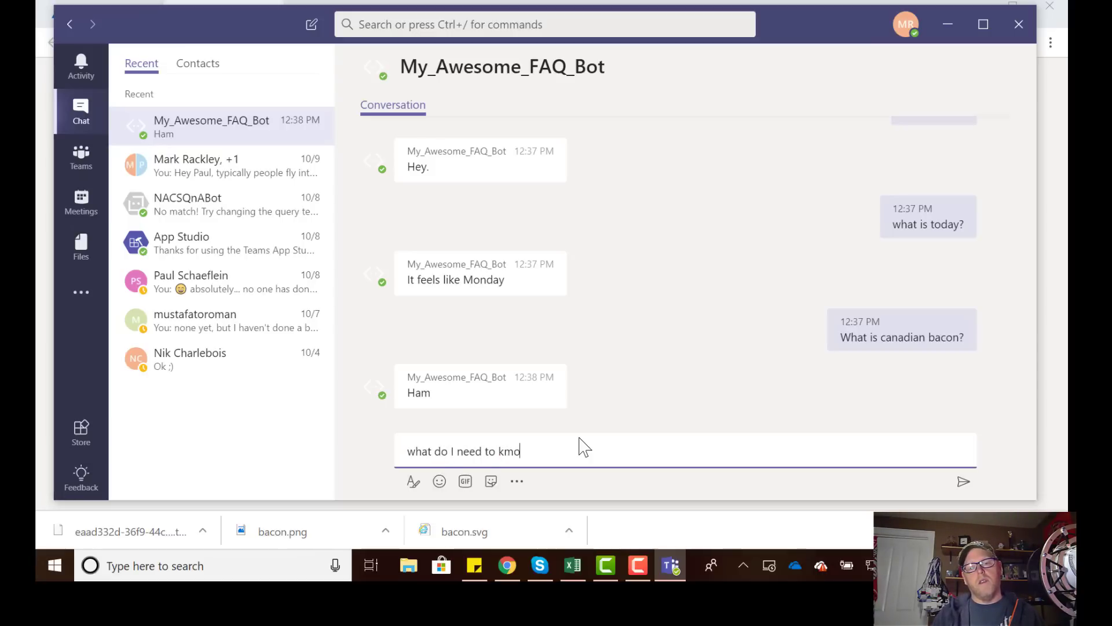
key(BackSpace)
key(BackSpace)
text(now about windows l)
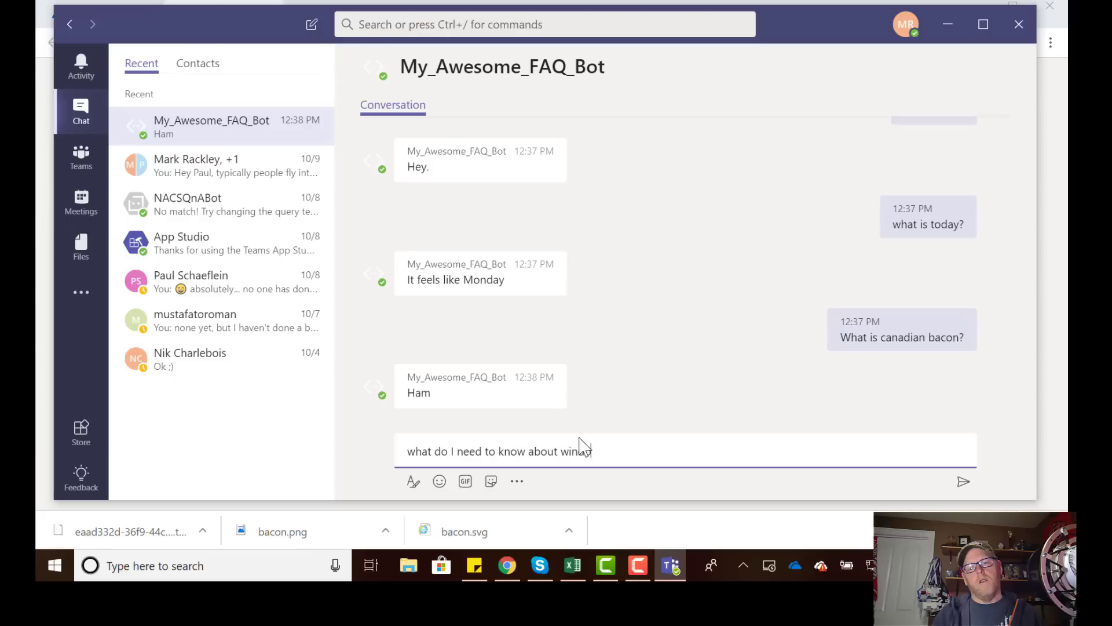
text(icenses?)
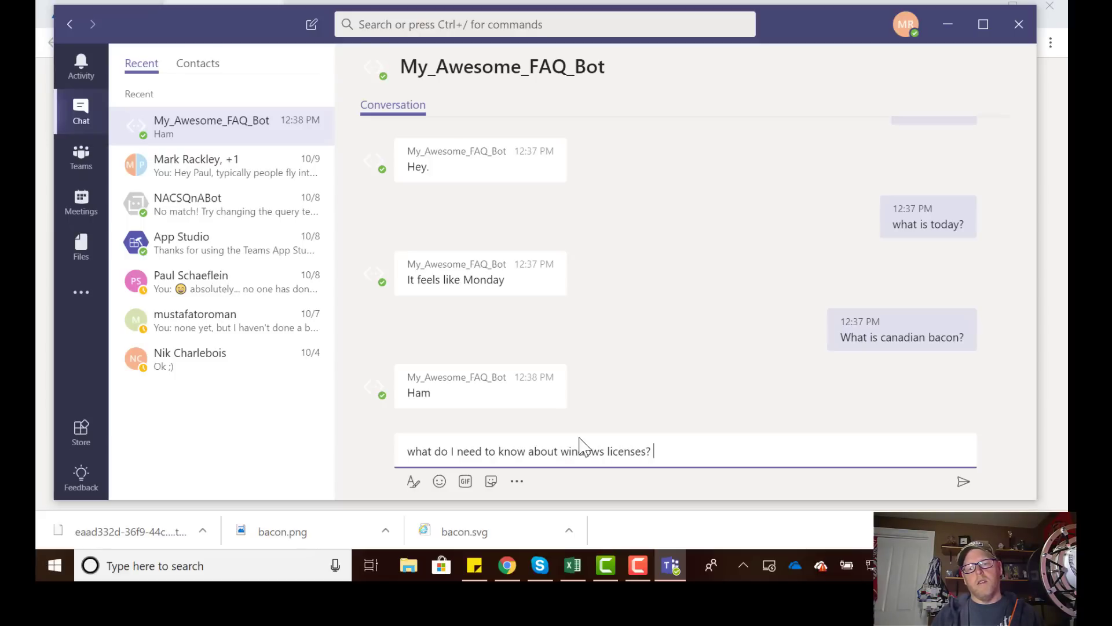
key(Return)
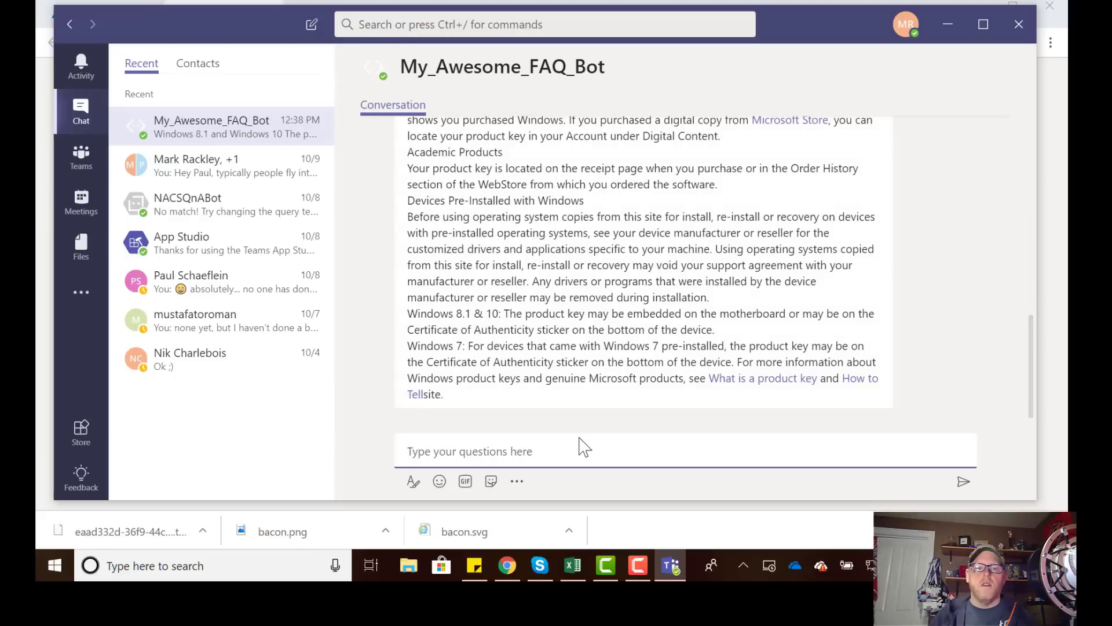
scroll(574, 377, up, 4)
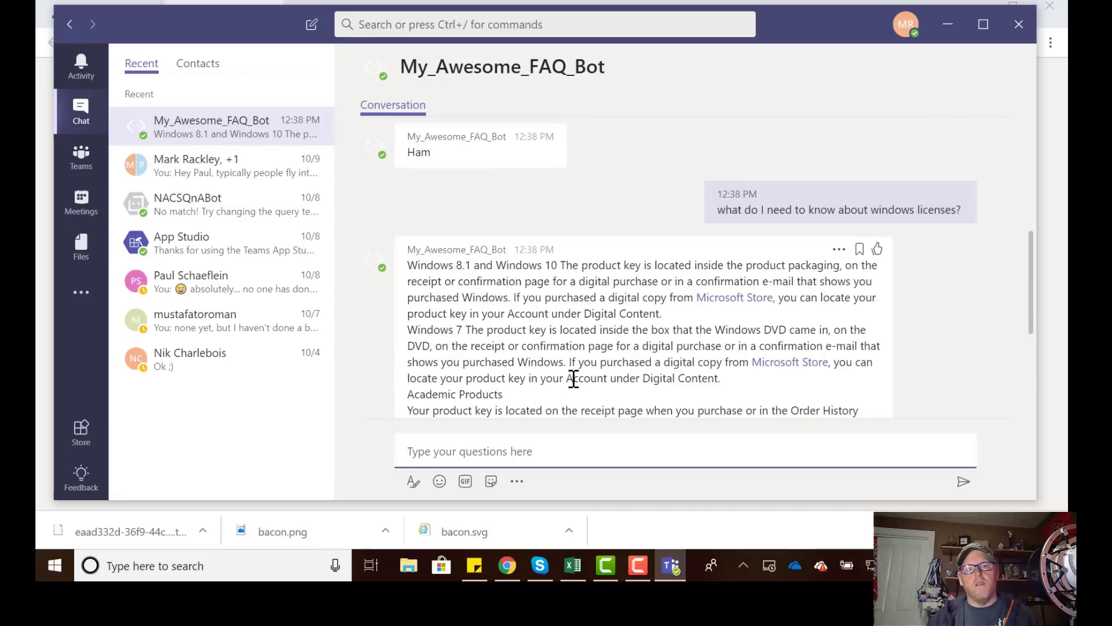
scroll(573, 379, down, 4)
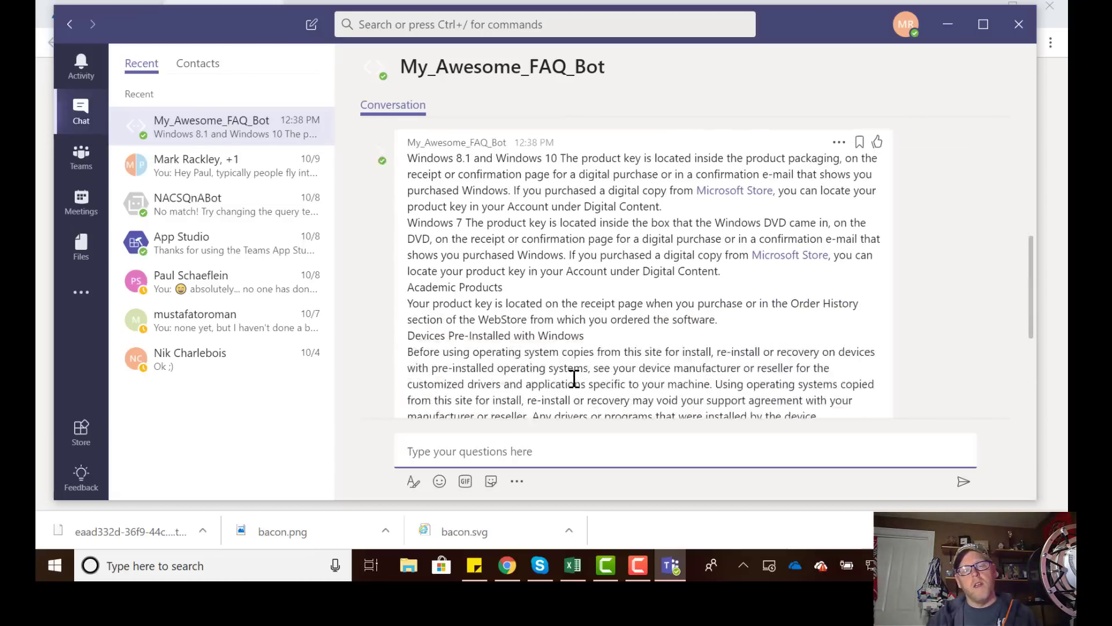
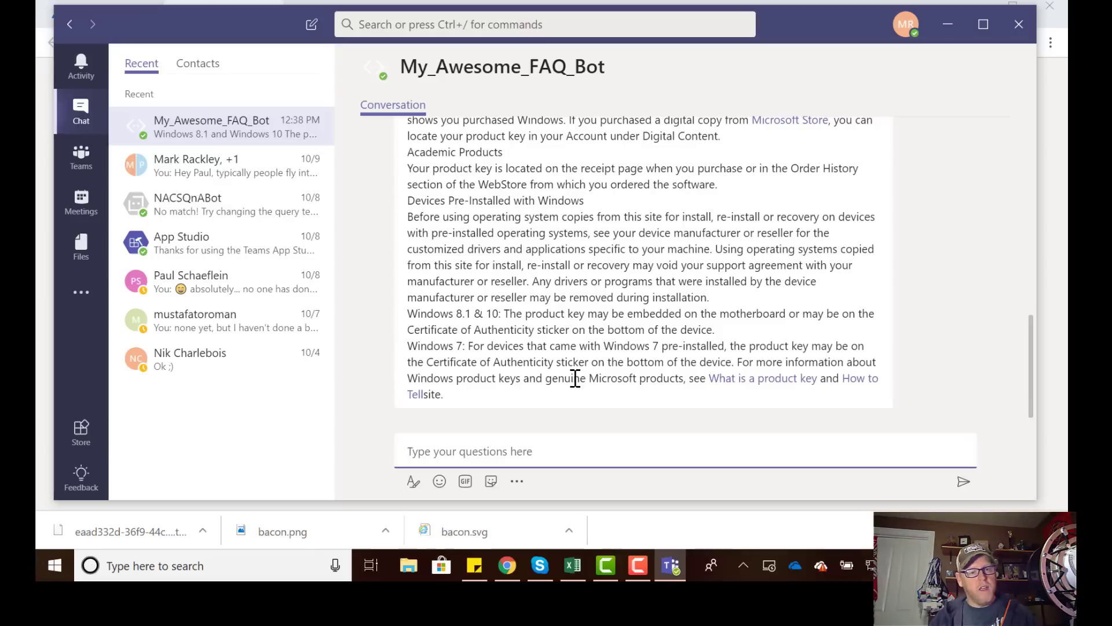
Add App Studio from the Store's Bots catalogue and open its bot chat.
click(83, 441)
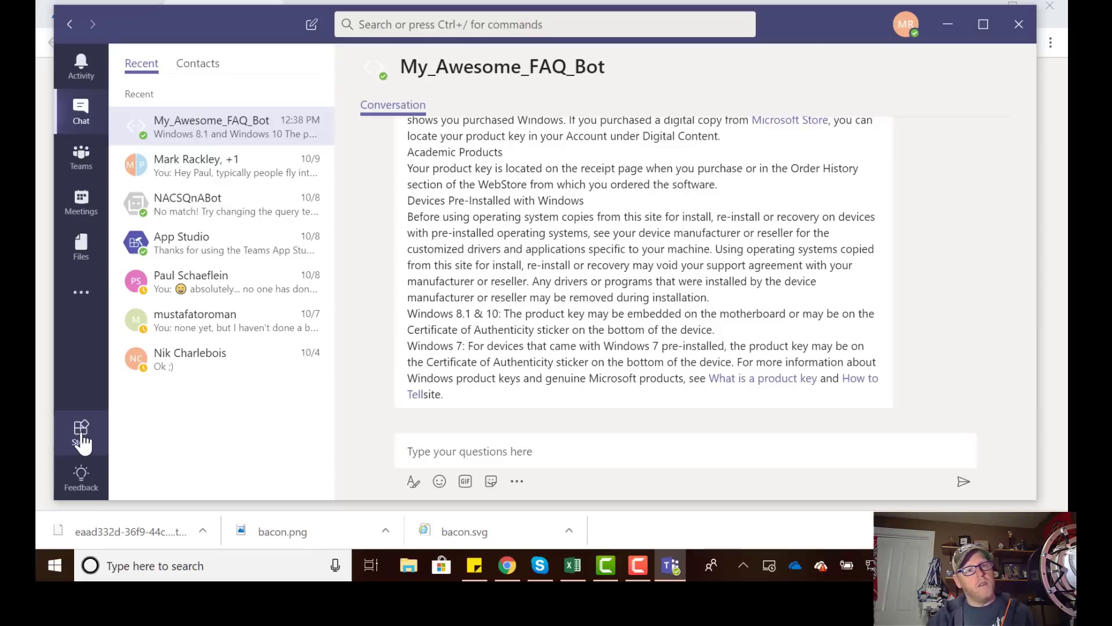
click(83, 441)
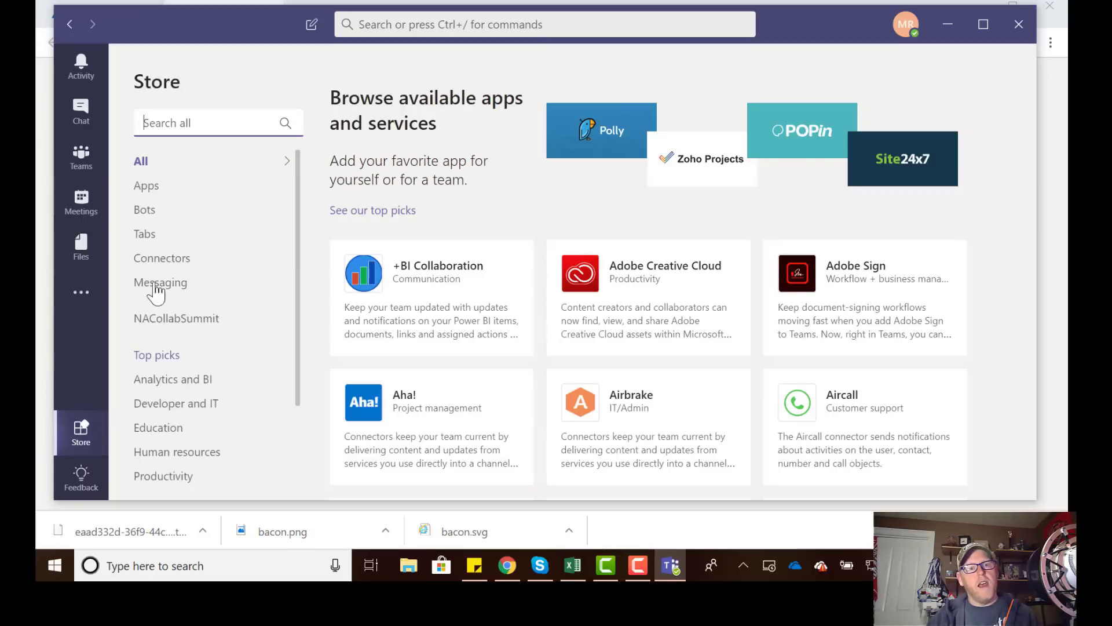
click(150, 215)
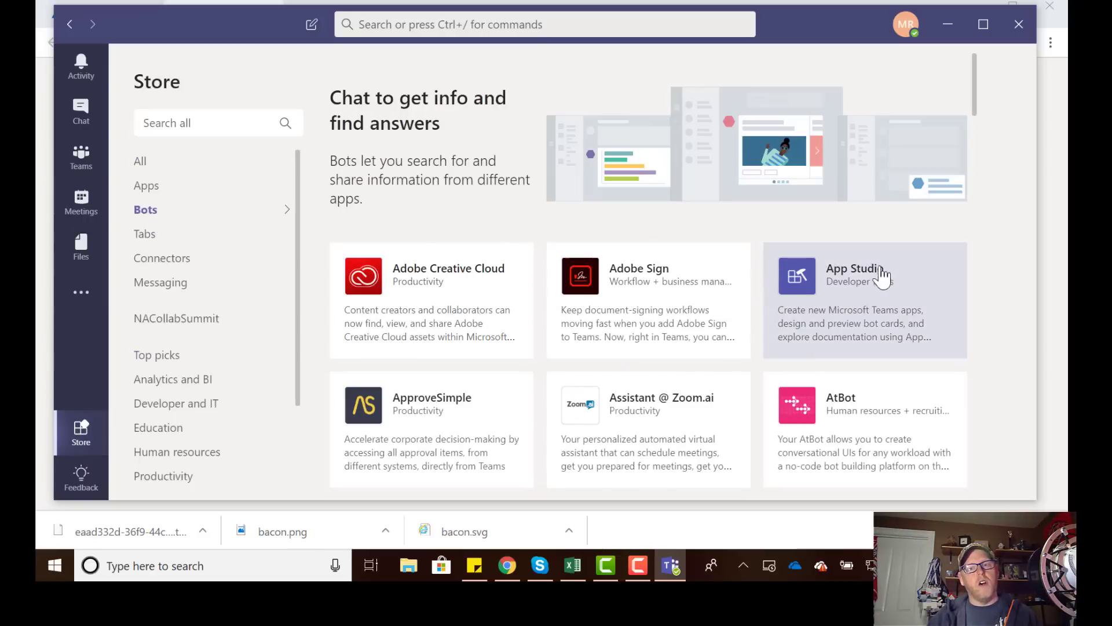
click(861, 301)
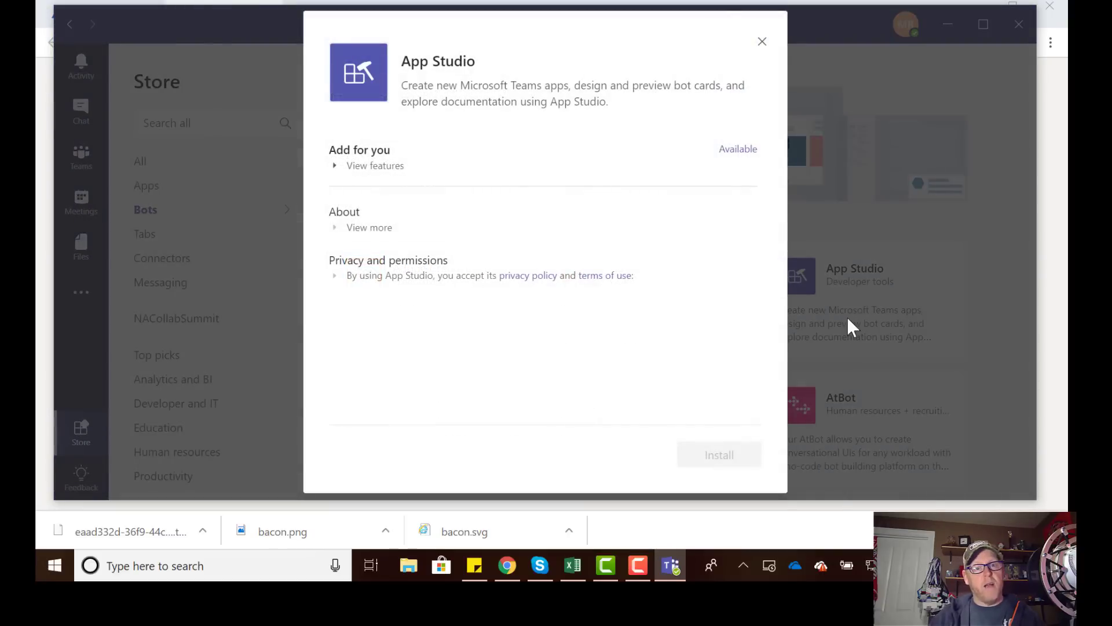
click(737, 151)
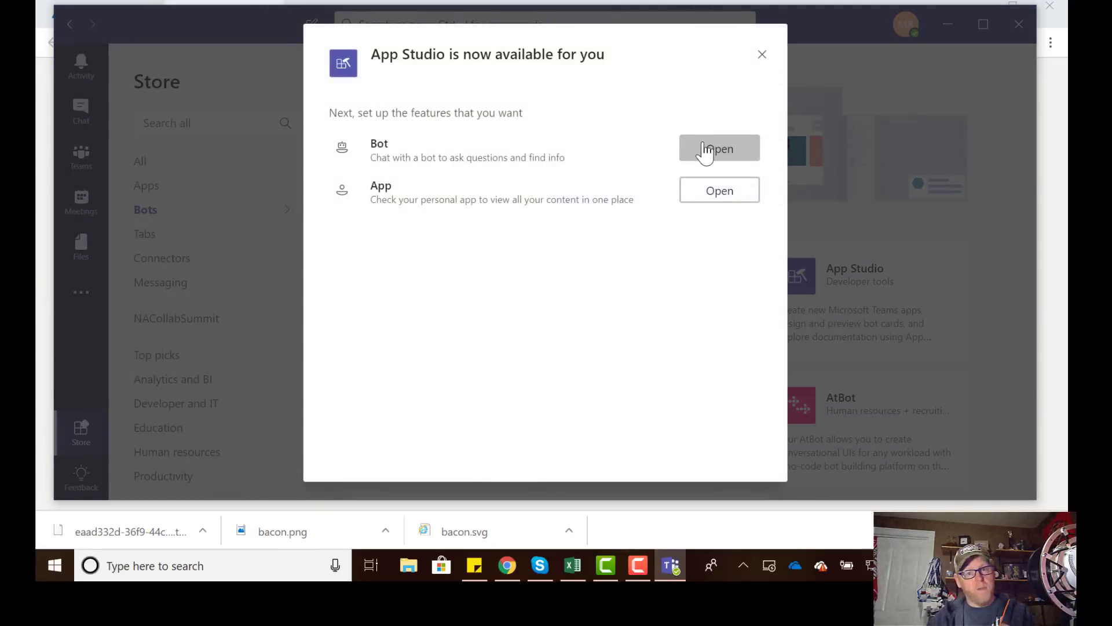
click(705, 149)
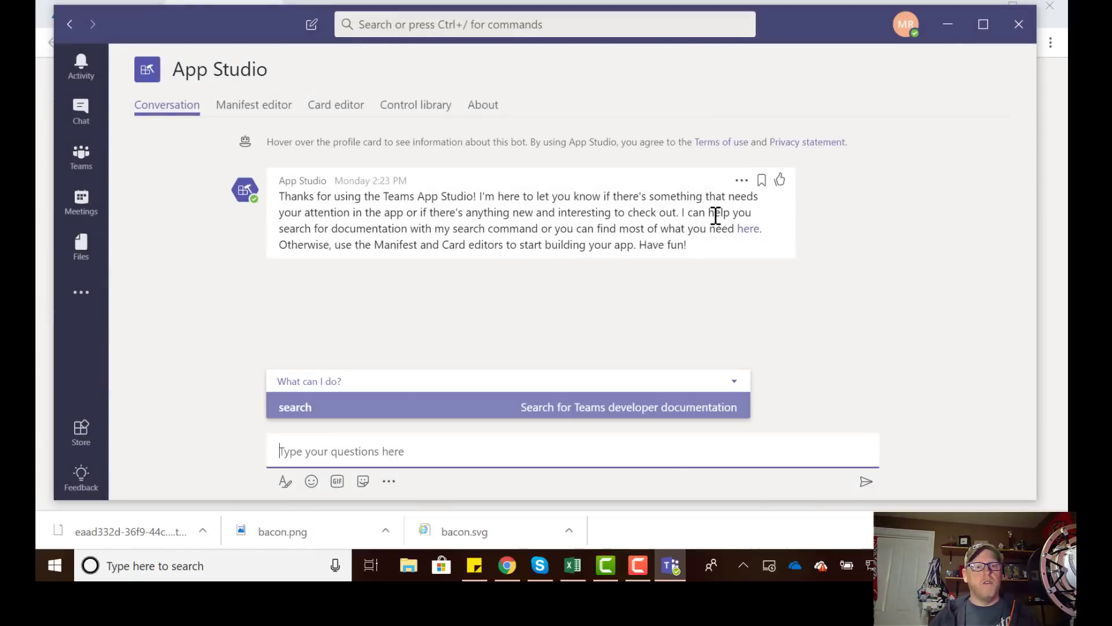
Create a new app in App Studio's Manifest editor and maximize the Teams window.
click(254, 110)
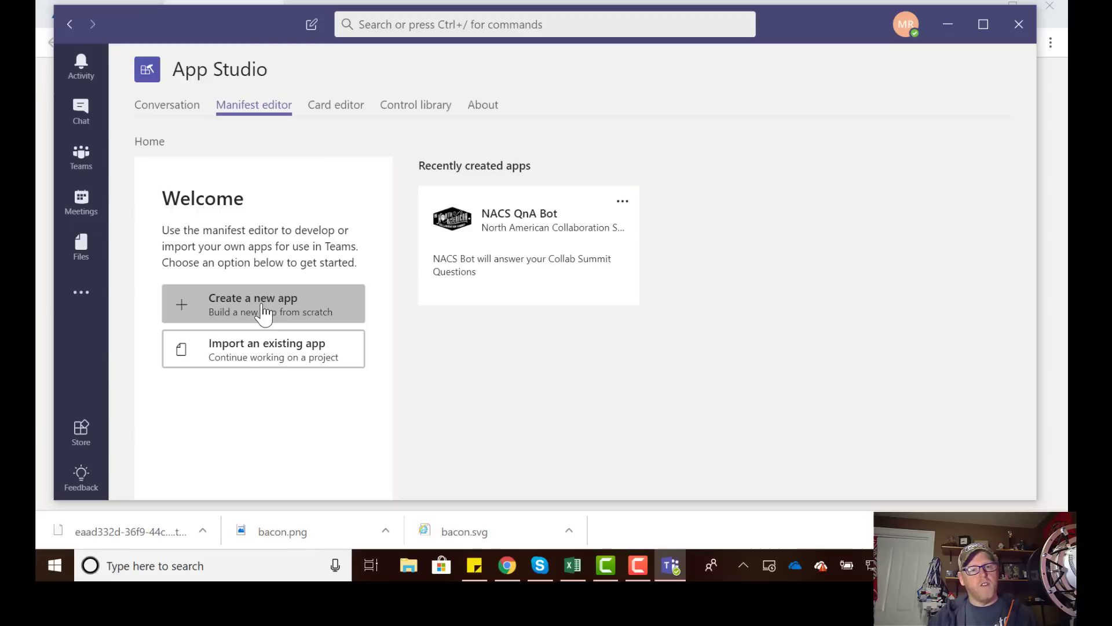
click(264, 315)
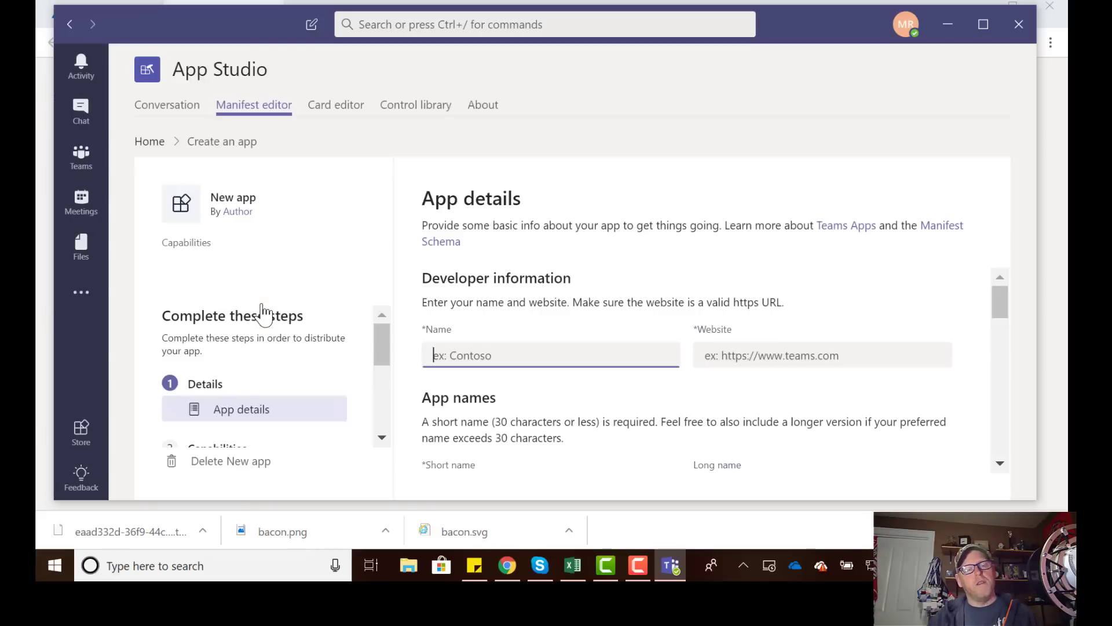
scroll(554, 281, down, 3)
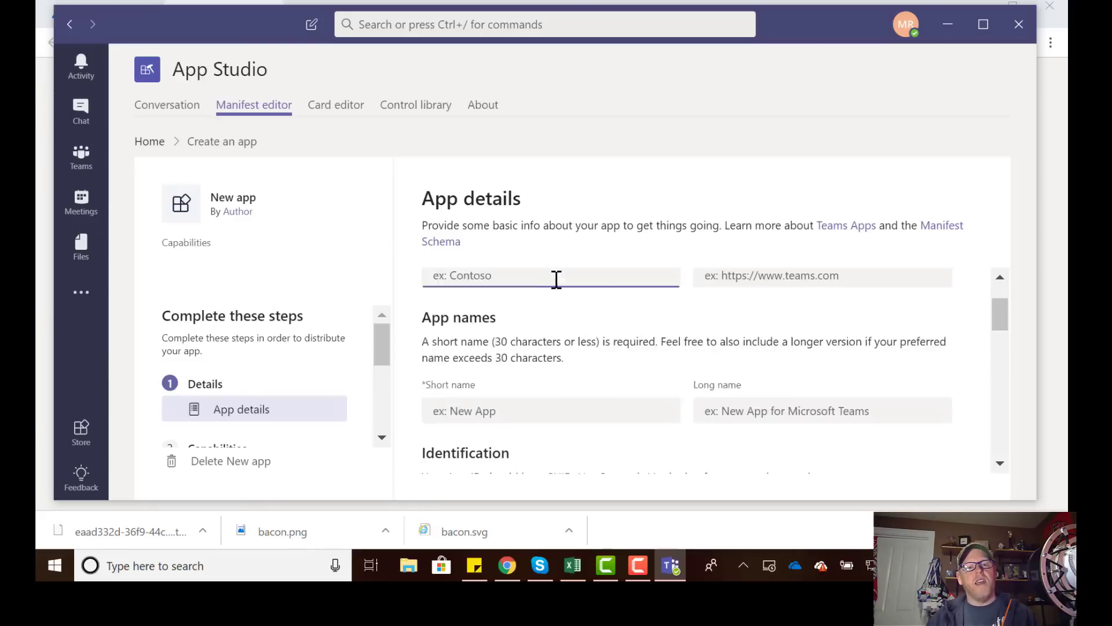
scroll(558, 285, up, 1)
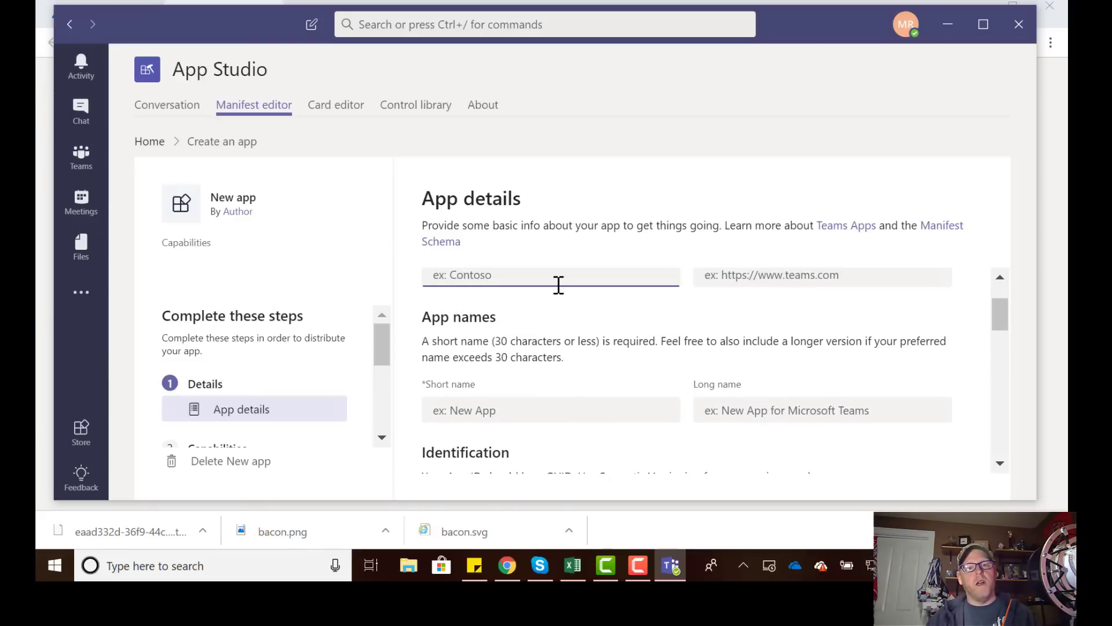
click(983, 26)
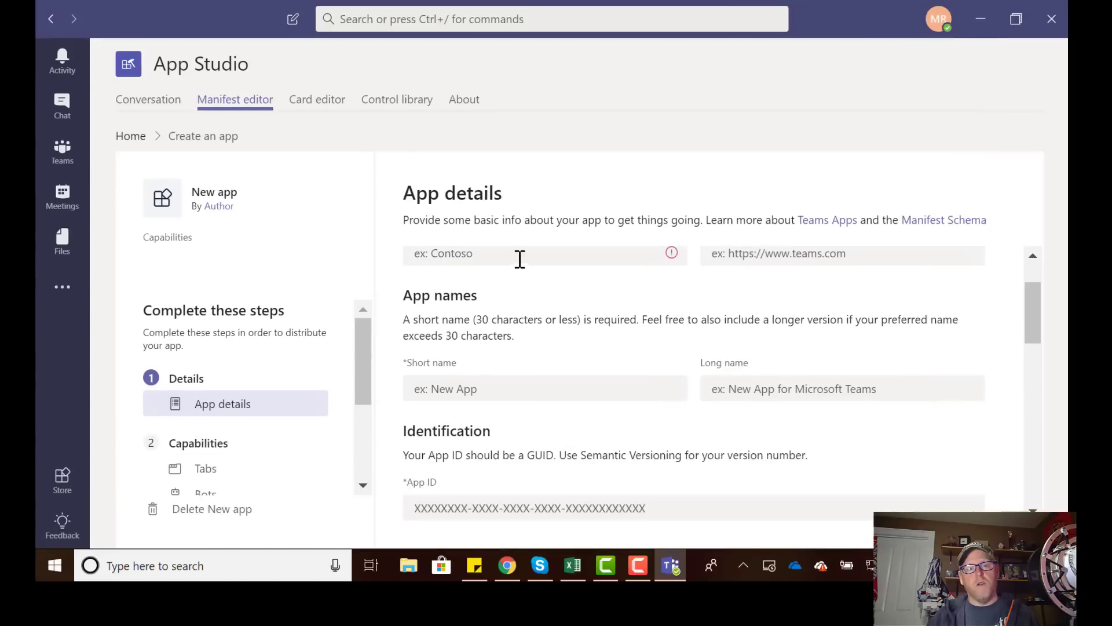
scroll(538, 307, up, 1)
click(502, 327)
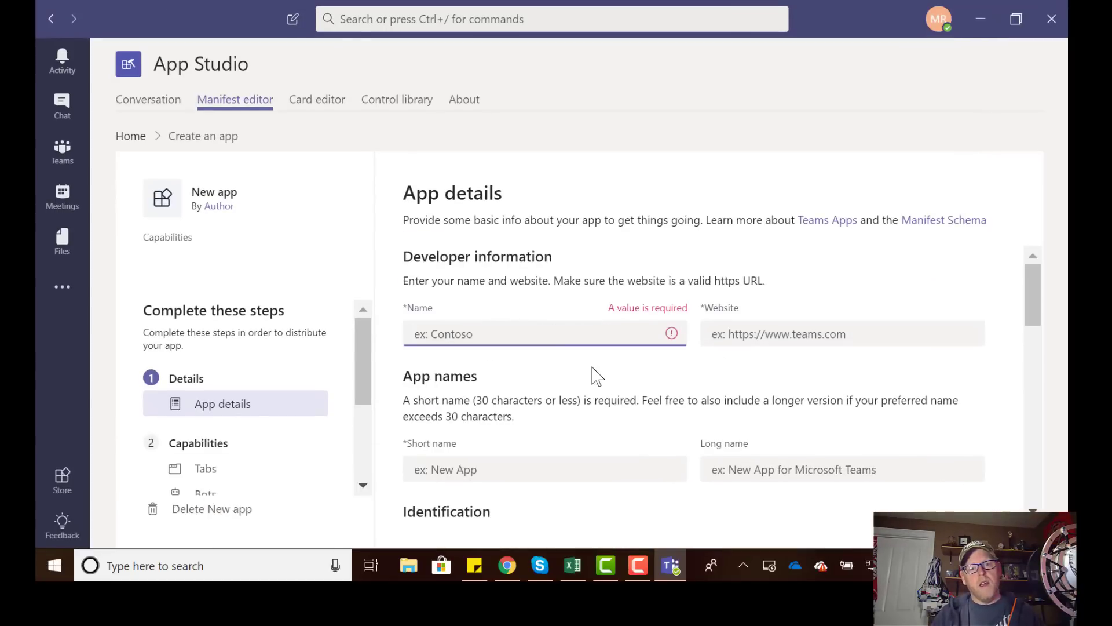
text(My Aw)
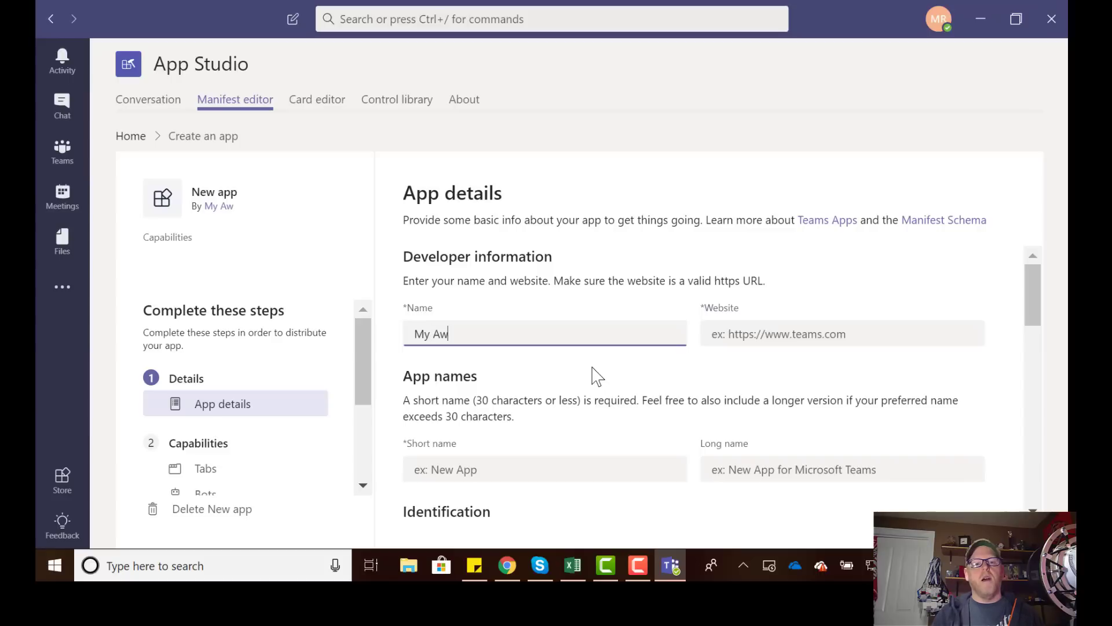
text(esome FAQ Bot)
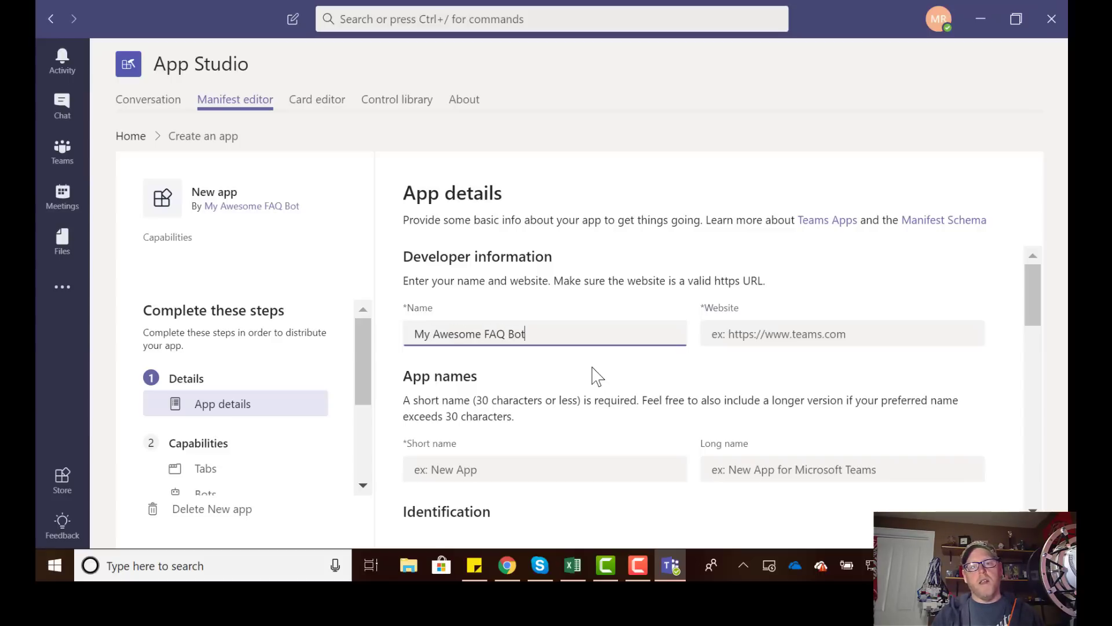
key(Tab)
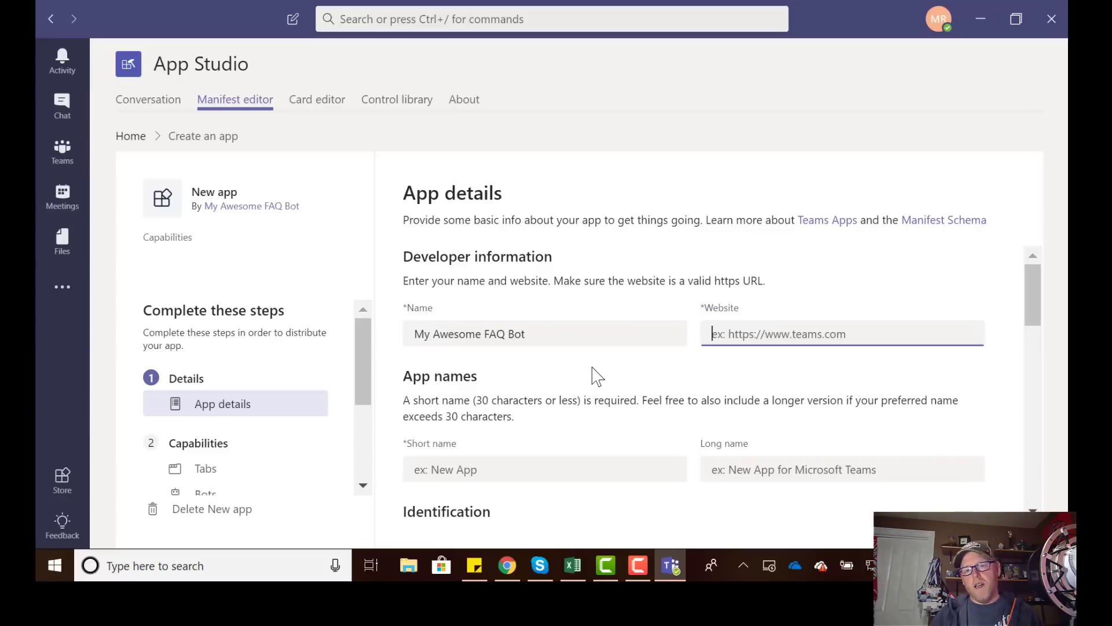
text(www.pa)
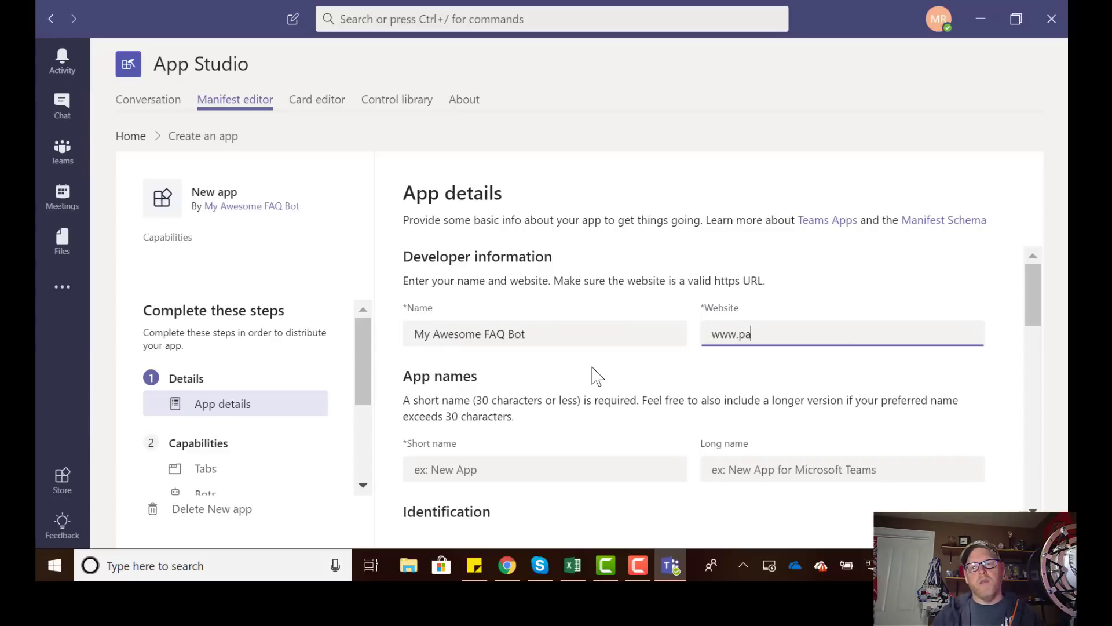
text(itgroup.com)
key(ctrl+a)
key(ctrl+c)
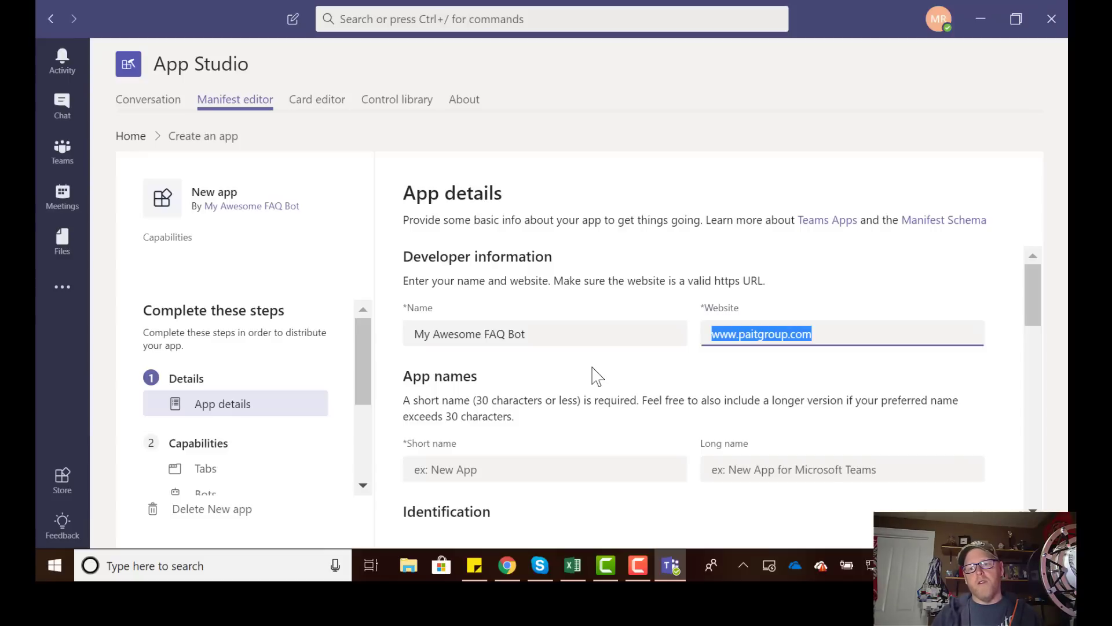
scroll(510, 398, down, 1)
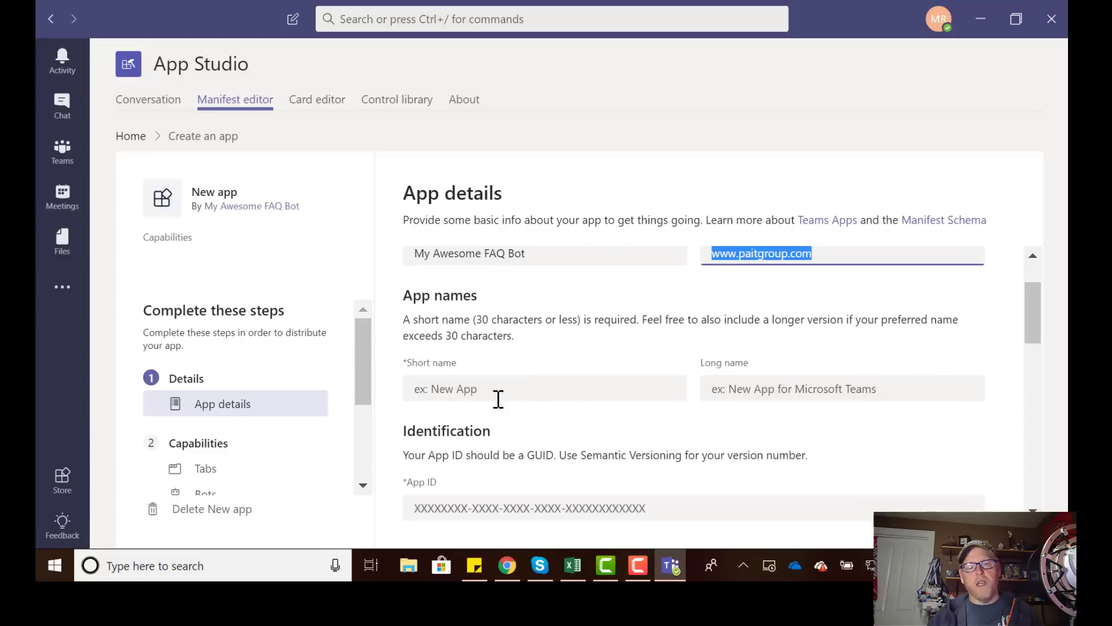
Set the app's short name to Awesome Bot and long name to My Awesome FAQ Bot.
click(506, 394)
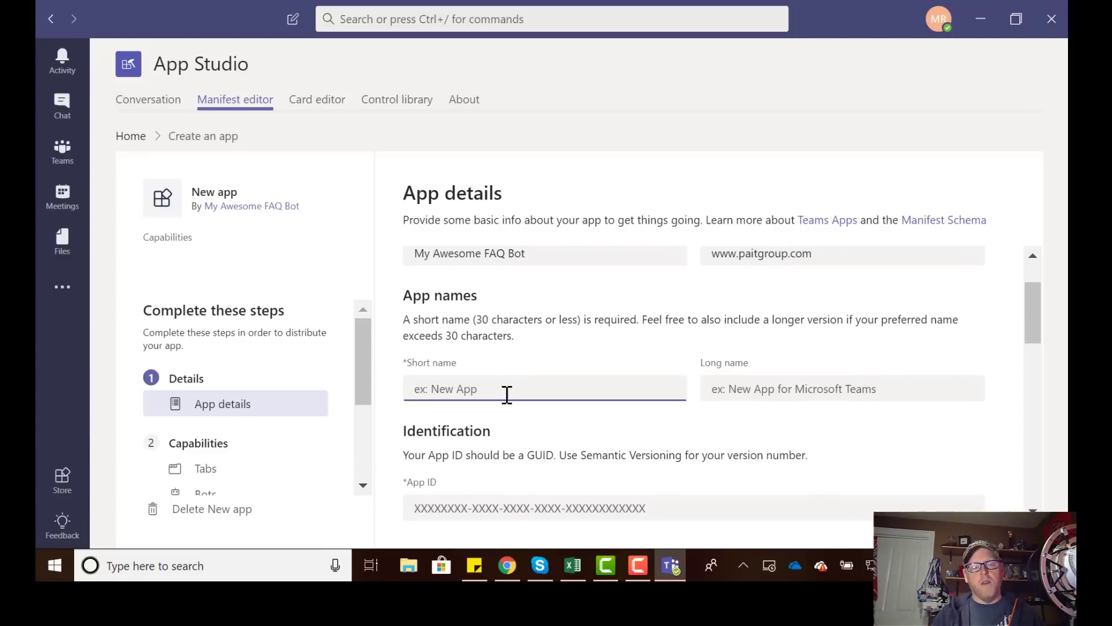
text(Awesome Bo)
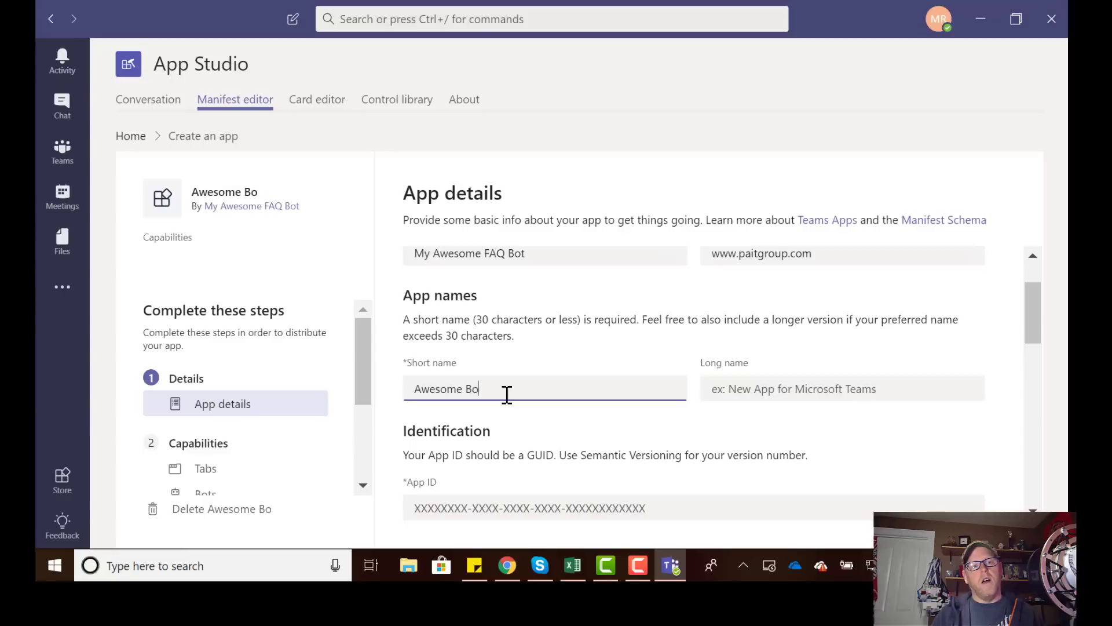
text(My Awesome FAQ Bot)
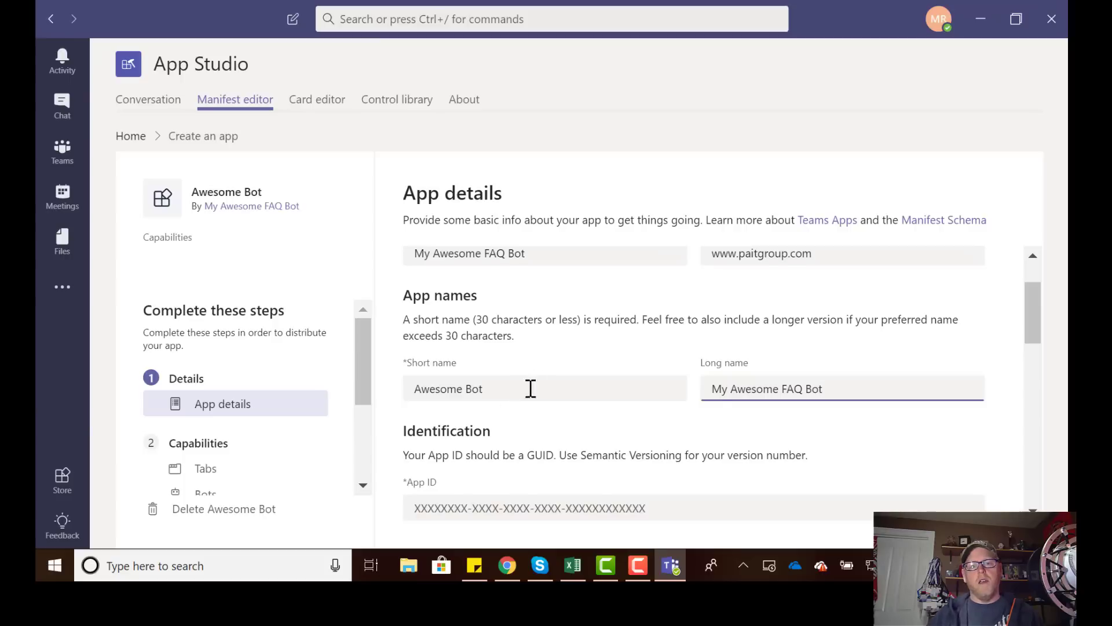
scroll(516, 393, down, 1)
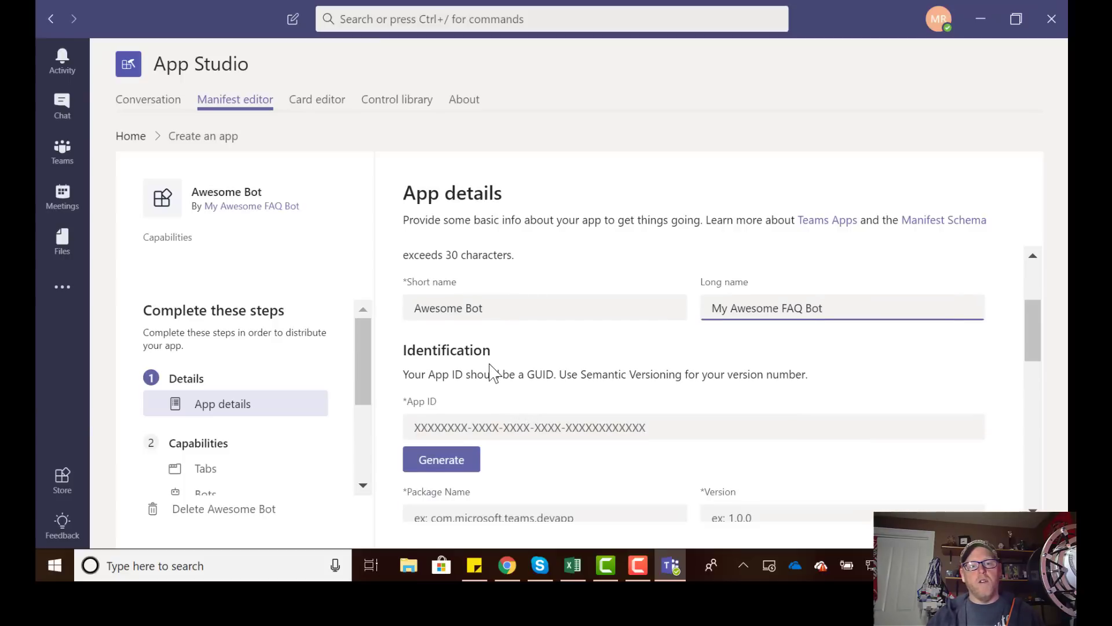
Generate an App ID, and set package name MyAwesomeFAQBot and version 1.0.0.
scroll(480, 382, down, 1)
click(439, 385)
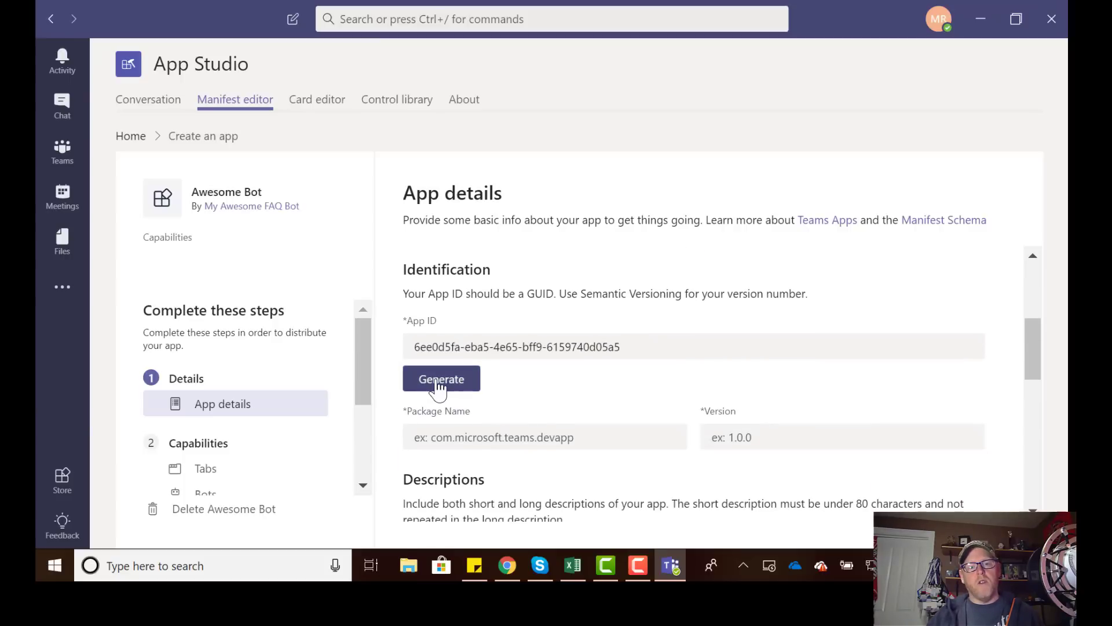
click(523, 444)
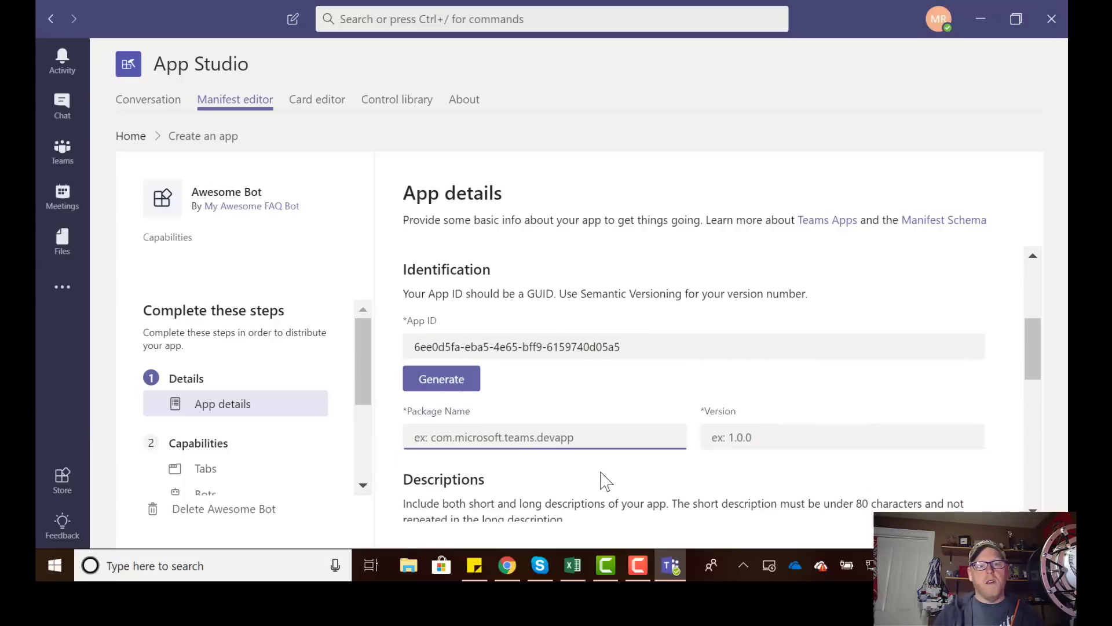
text(M)
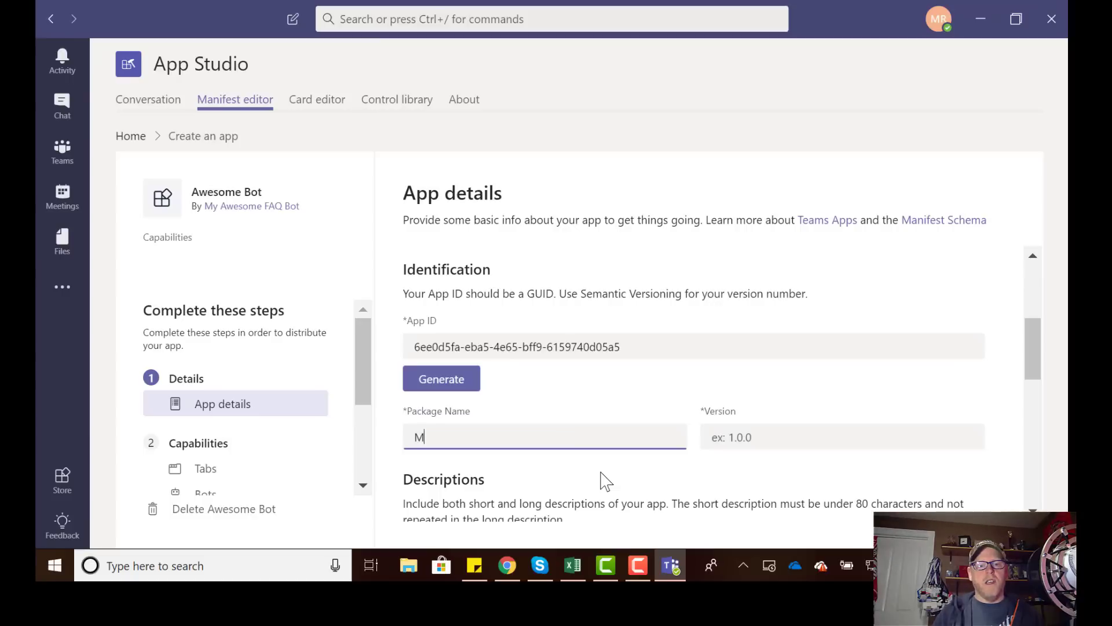
text(yAwe)
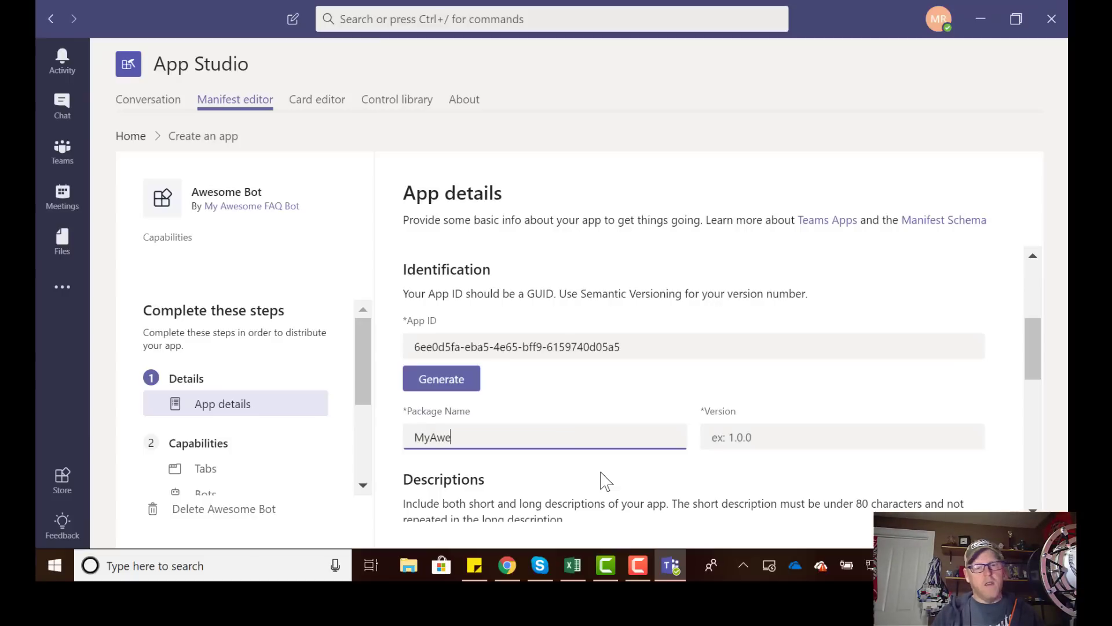
text(someFAQBot)
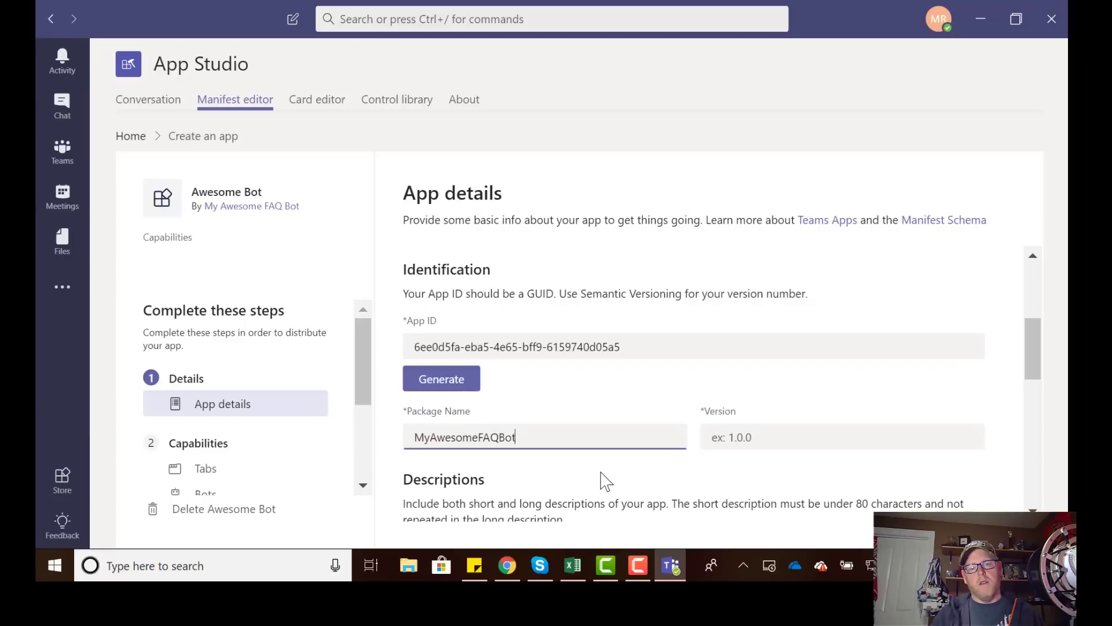
key(Tab)
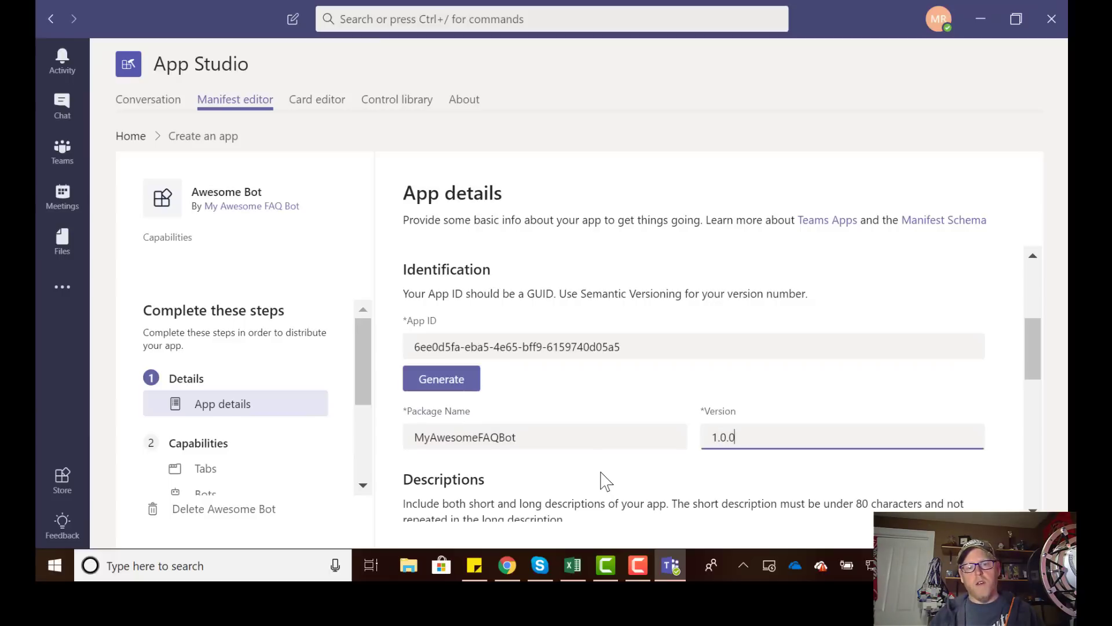
scroll(566, 415, down, 4)
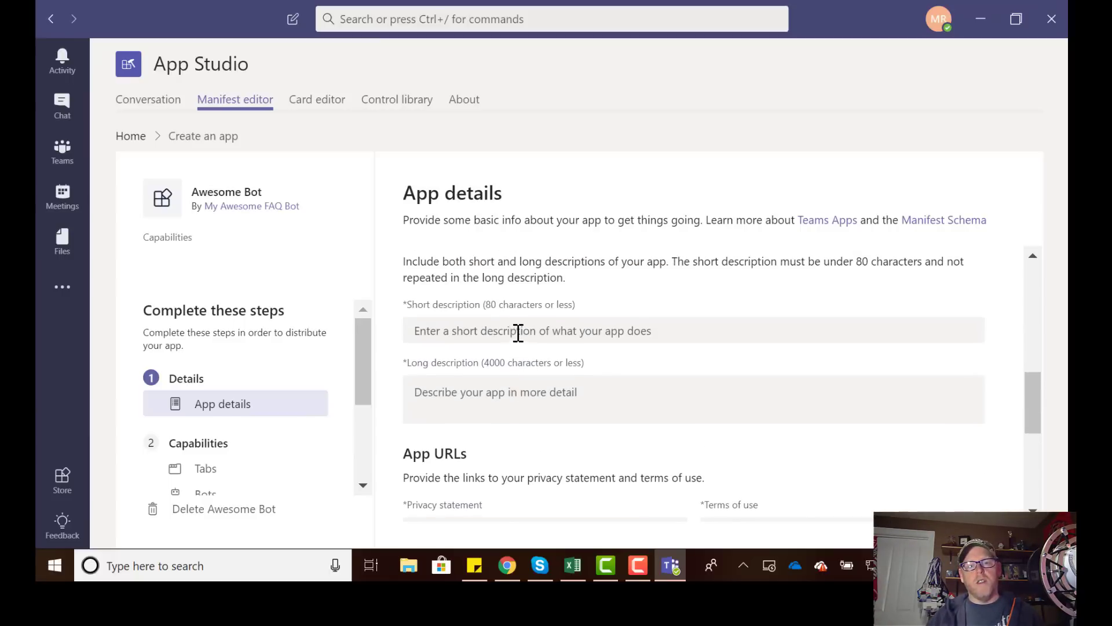
Enter the short description 'It answers Questions' and a long description.
click(518, 334)
text(It answers Questions)
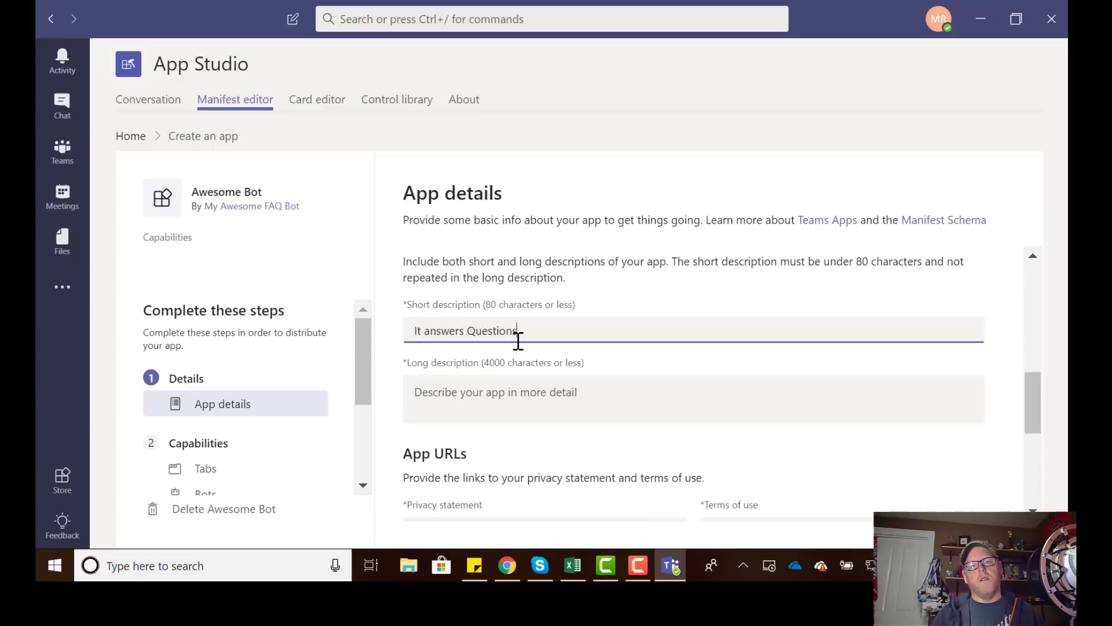
key(Tab)
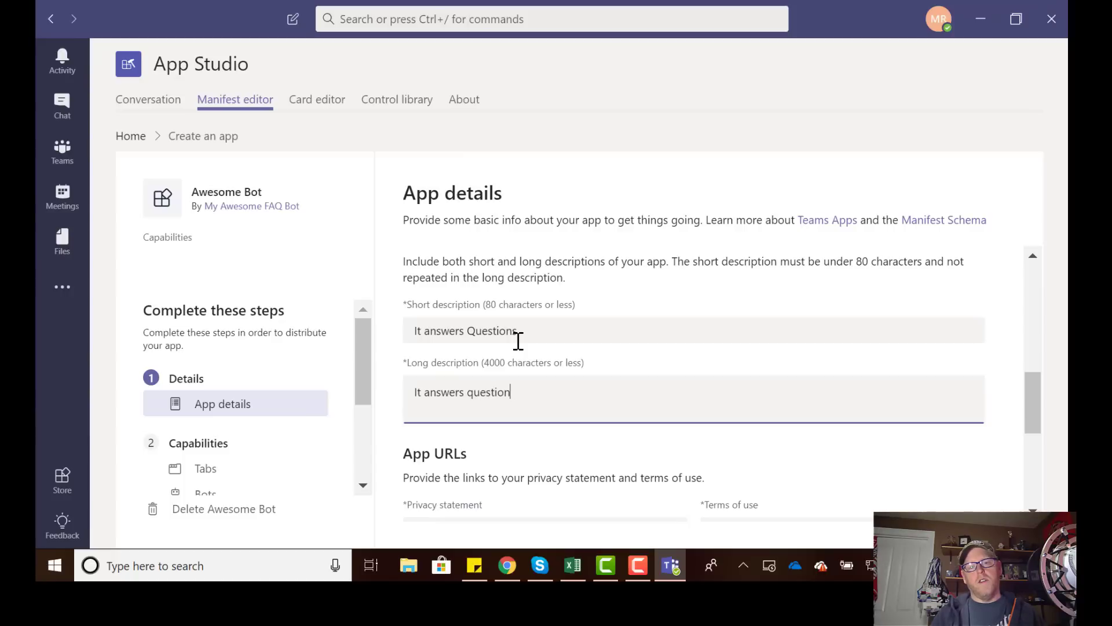
scroll(510, 353, down, 3)
click(494, 370)
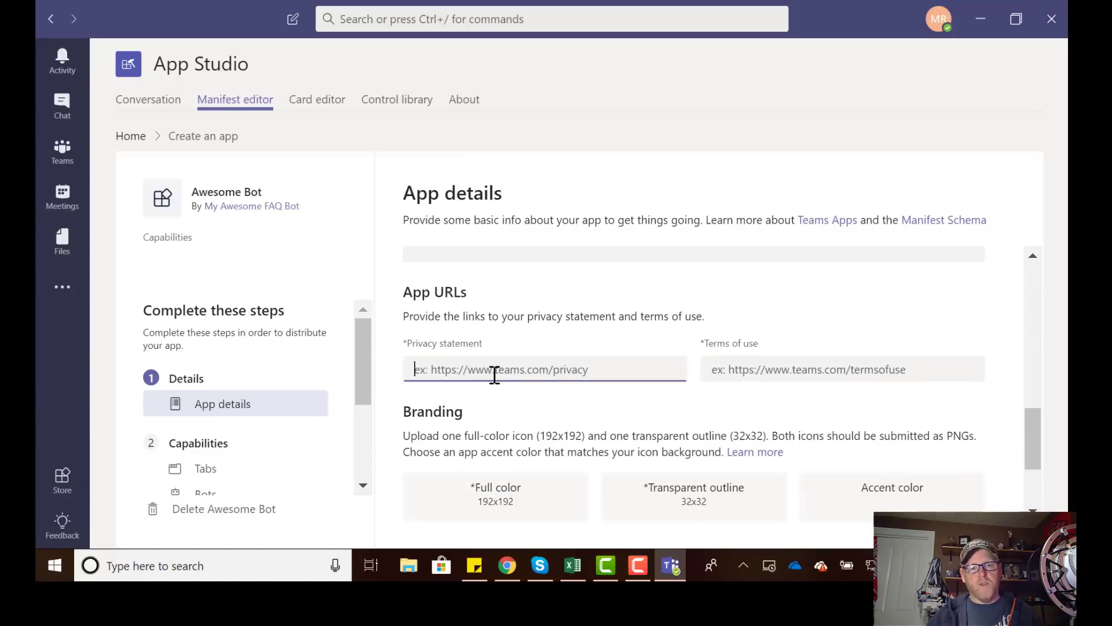
key(ctrl+v)
click(740, 372)
key(ctrl+v)
scroll(594, 365, down, 3)
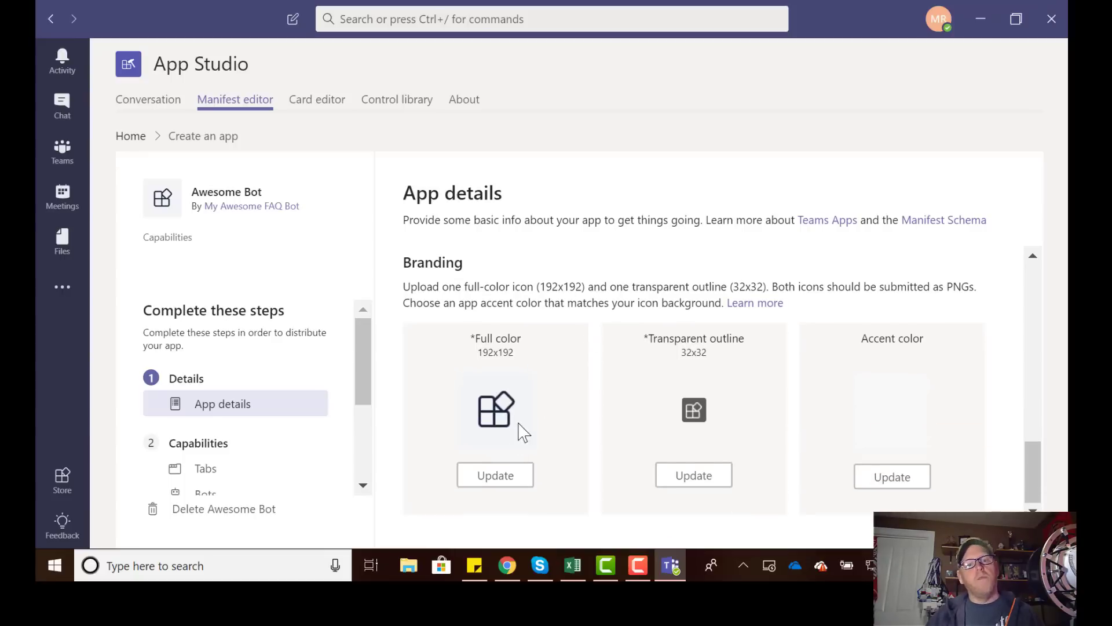
Upload bacon192.png as the full-colour icon and bacon32.png as the outline icon.
click(509, 480)
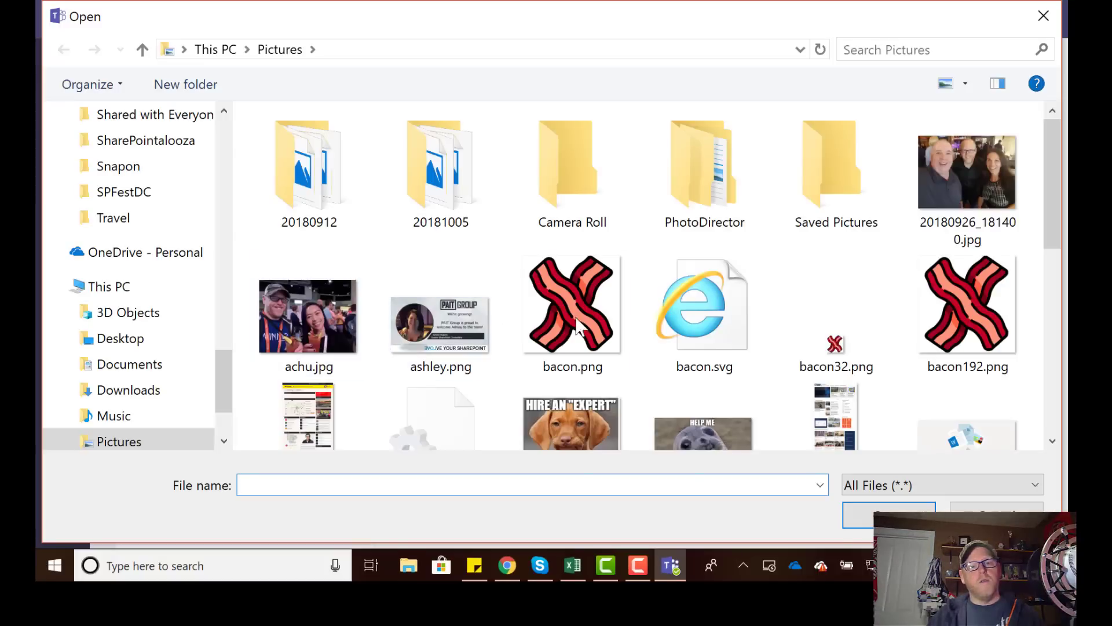
click(978, 318)
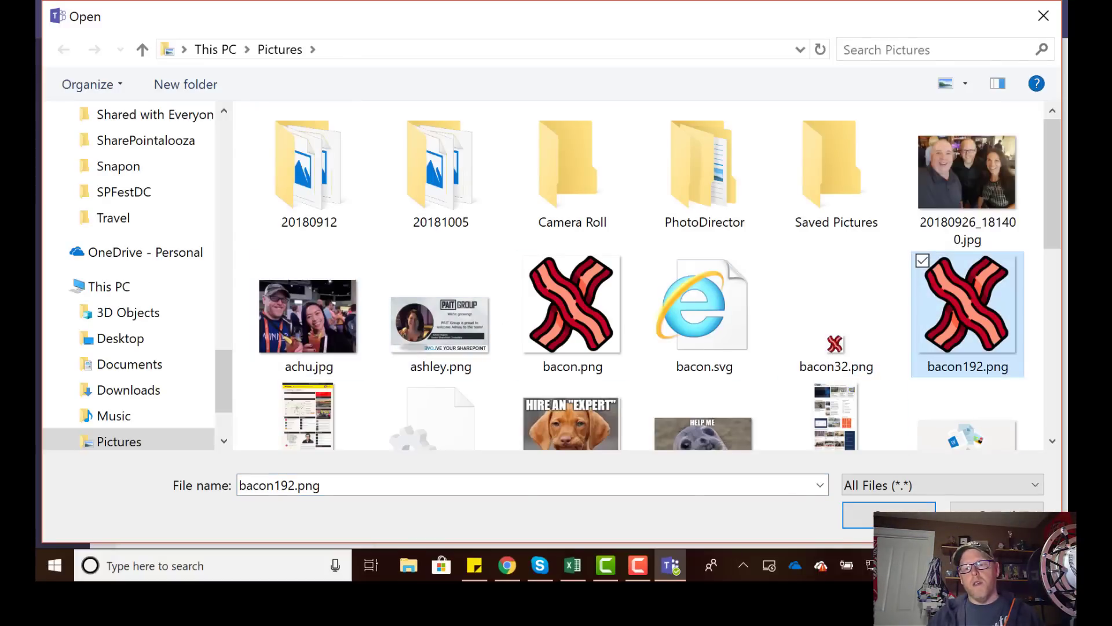
key(Return)
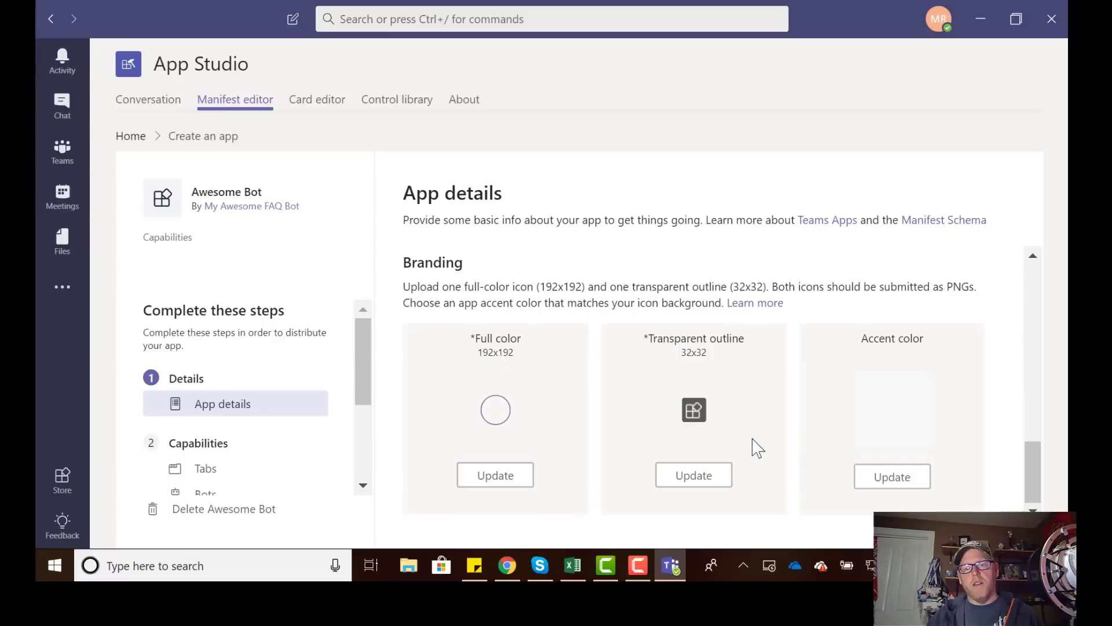
click(706, 468)
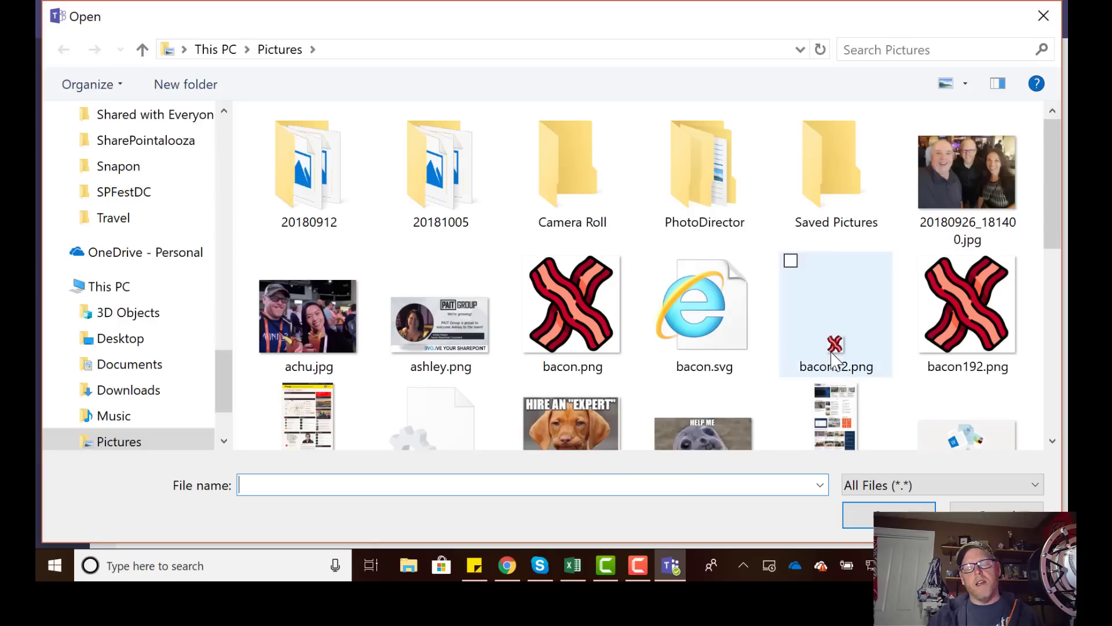
click(834, 348)
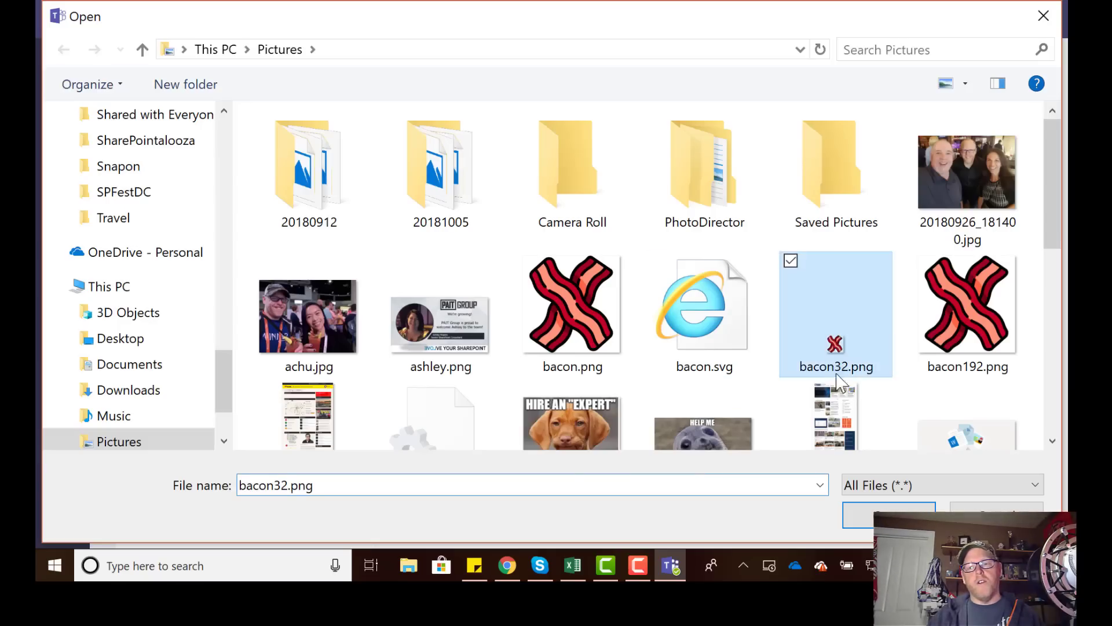
key(Return)
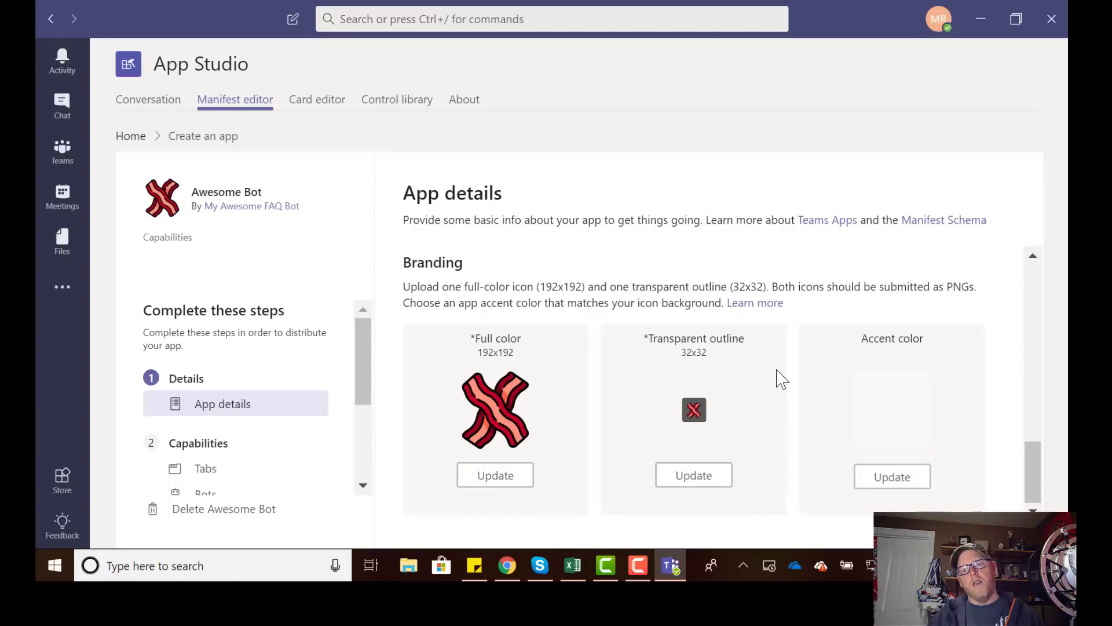
Set and save red #FD0018 as the app's accent colour.
click(885, 480)
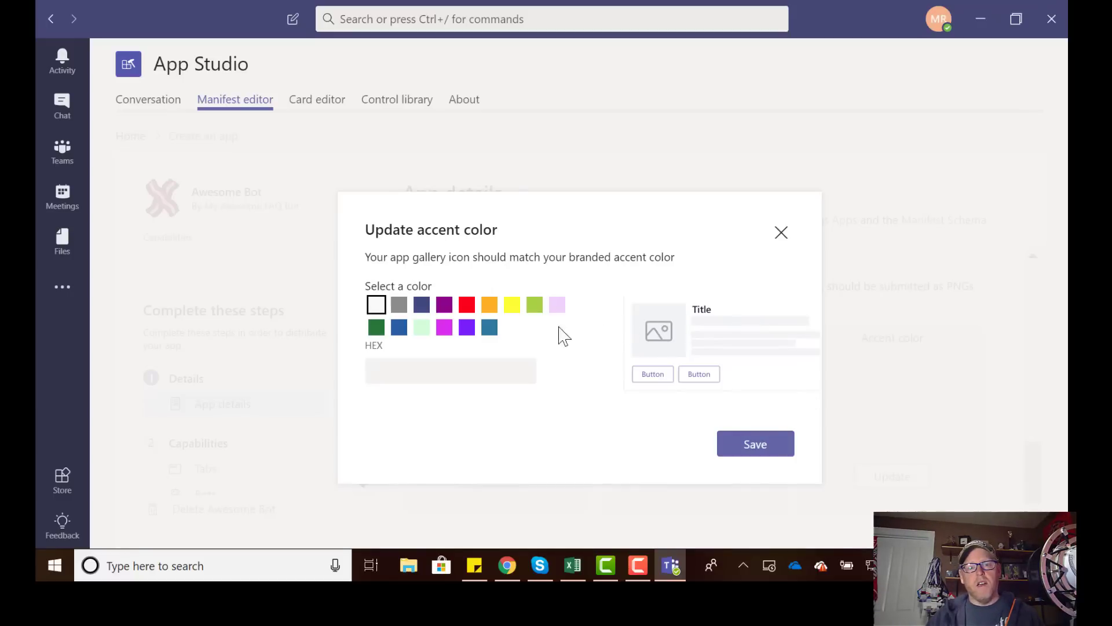
click(467, 307)
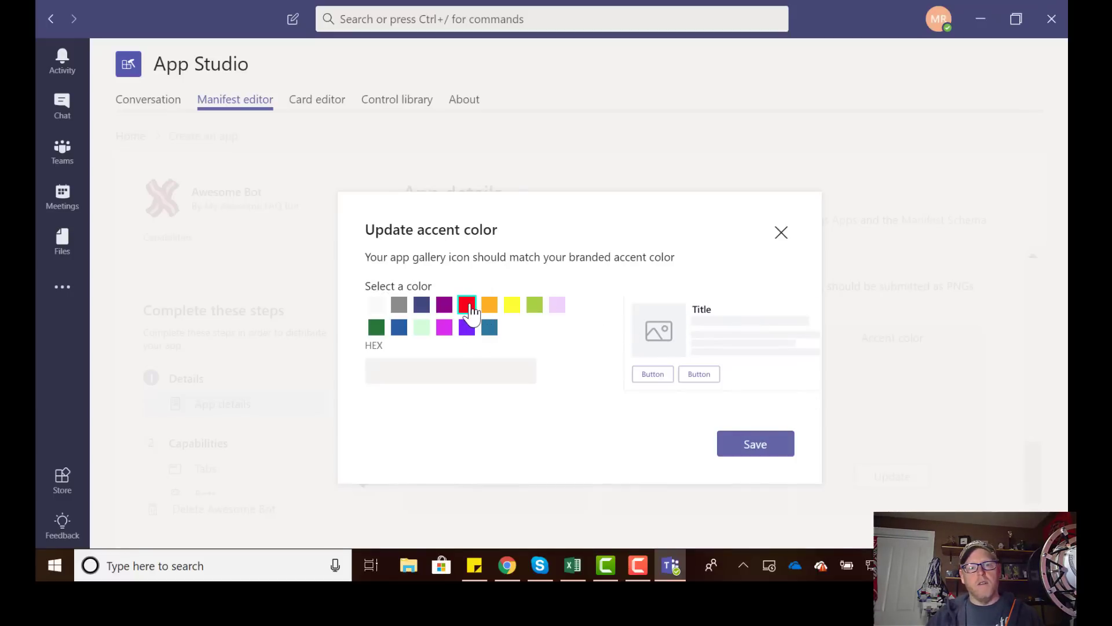
click(755, 451)
scroll(672, 388, down, 3)
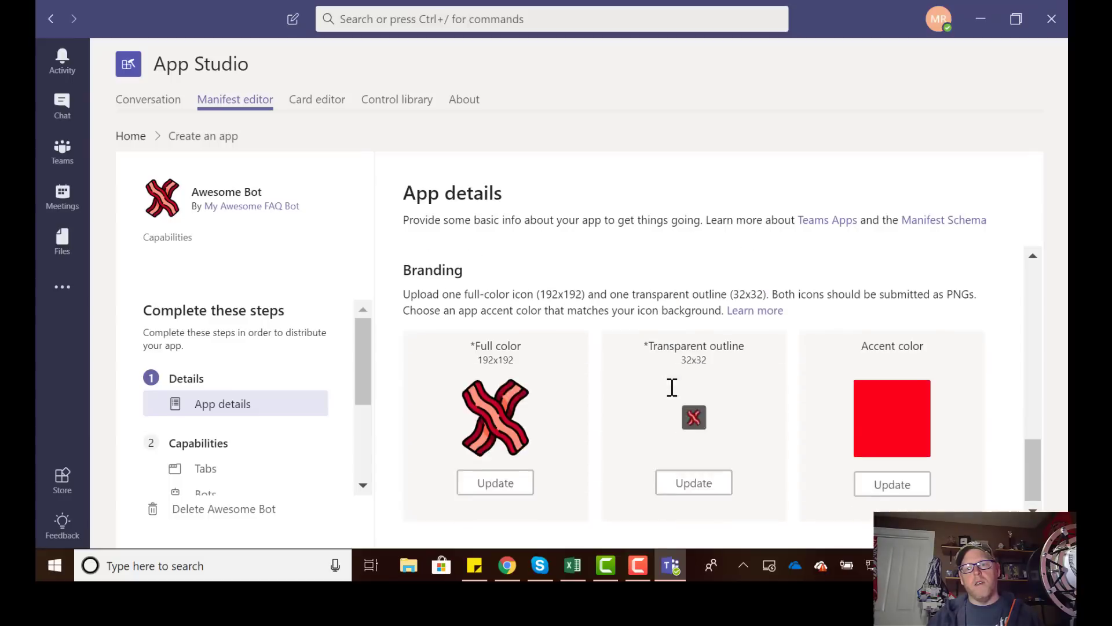
scroll(672, 388, up, 1)
scroll(670, 400, down, 1)
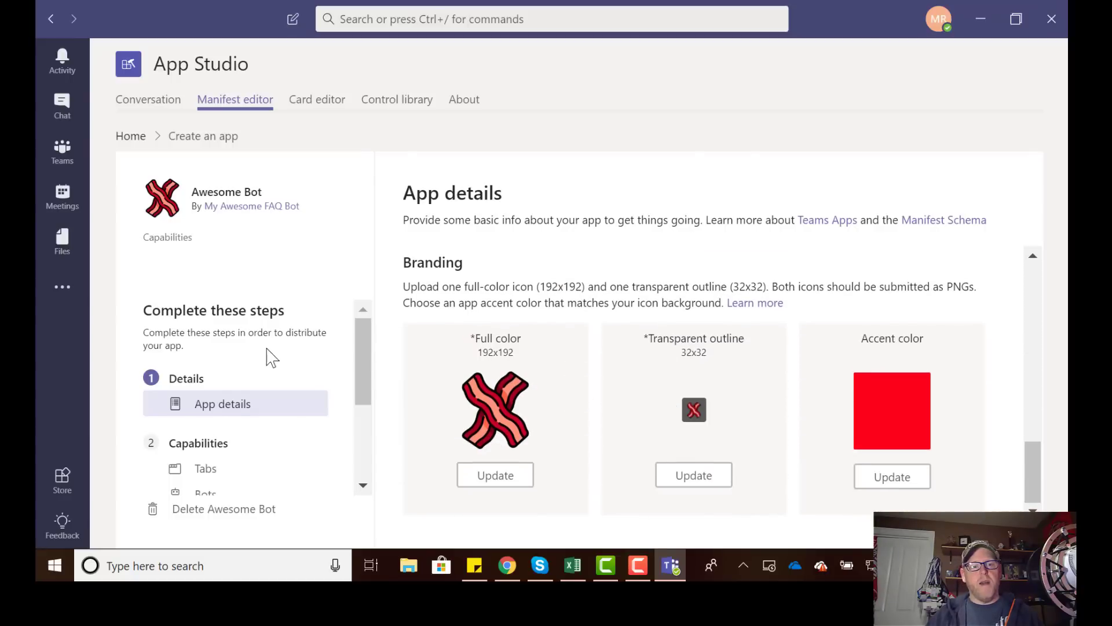
scroll(270, 355, down, 3)
scroll(273, 355, up, 1)
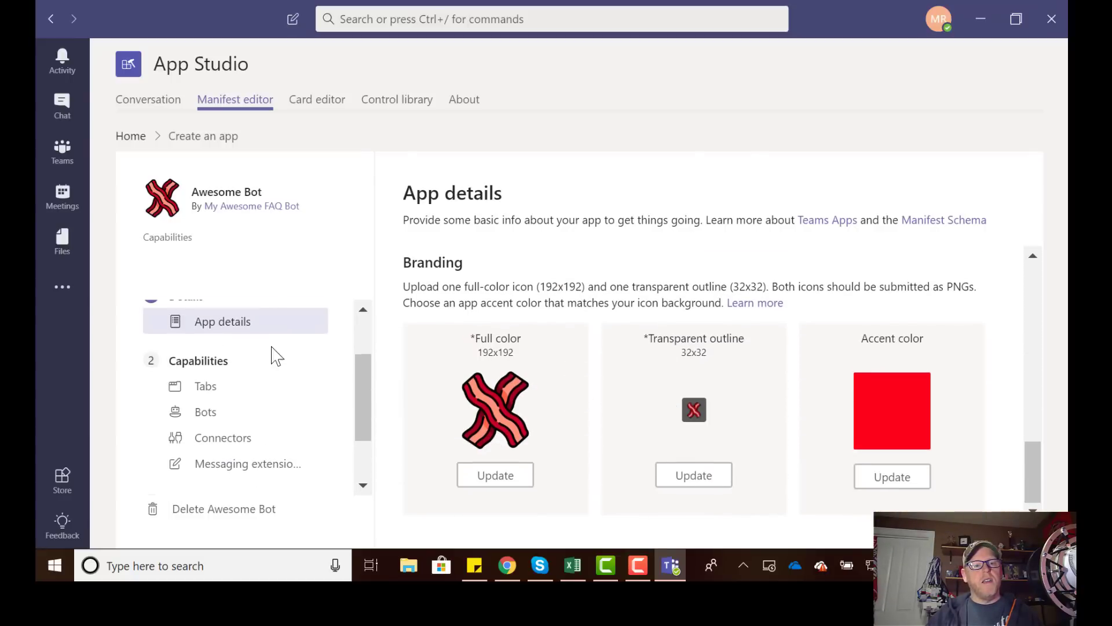
Under Capabilities > Bots, set up an existing bot named My Awesome FAQ Bot.
click(206, 412)
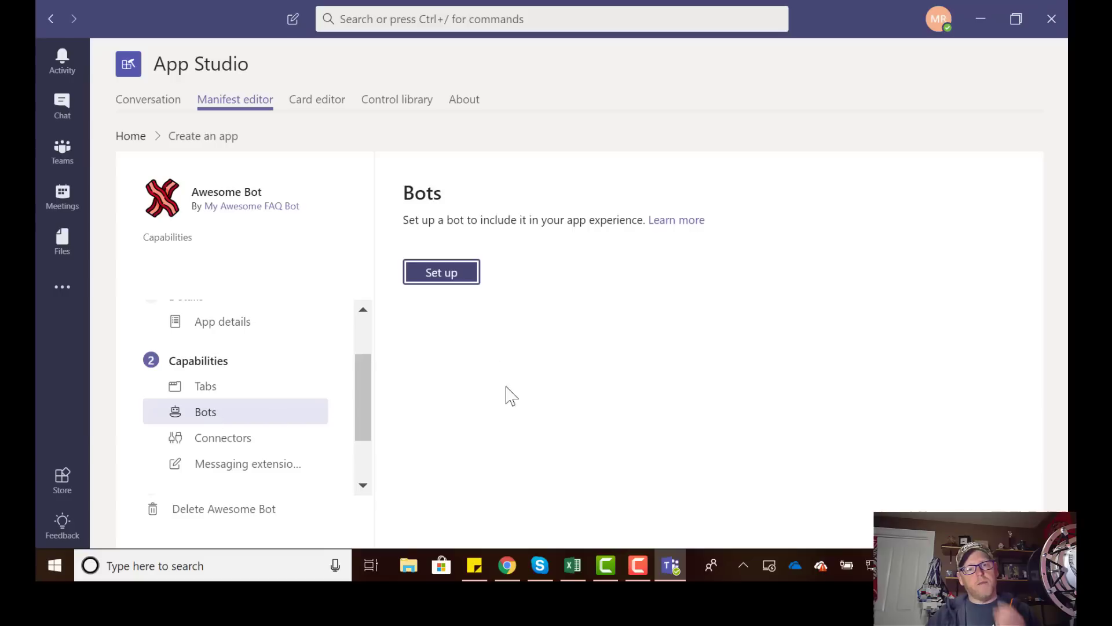
click(441, 272)
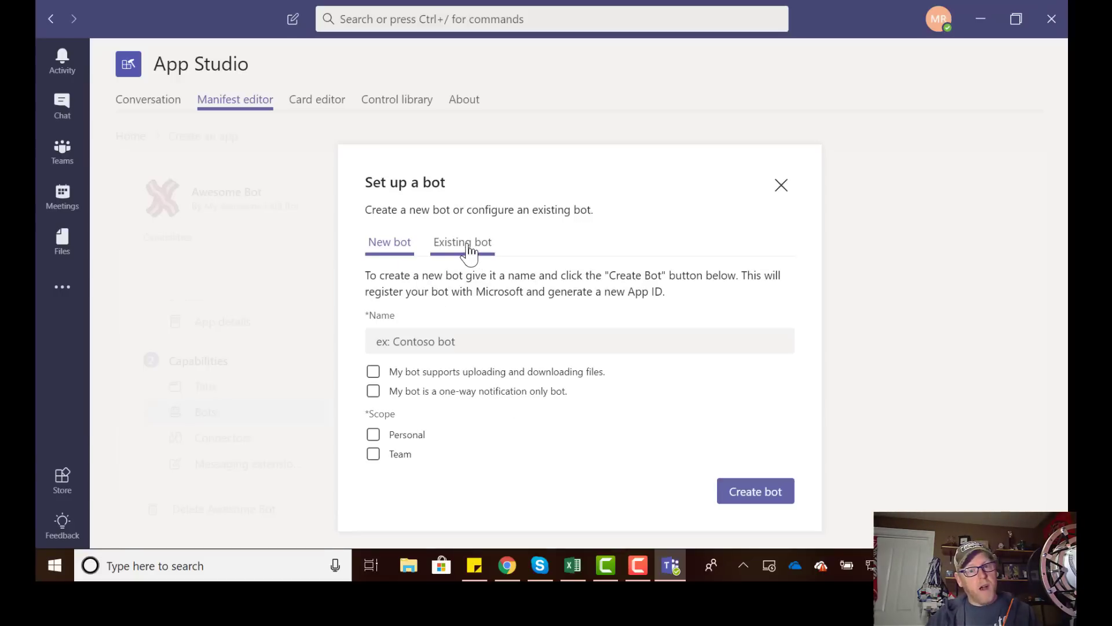
click(469, 253)
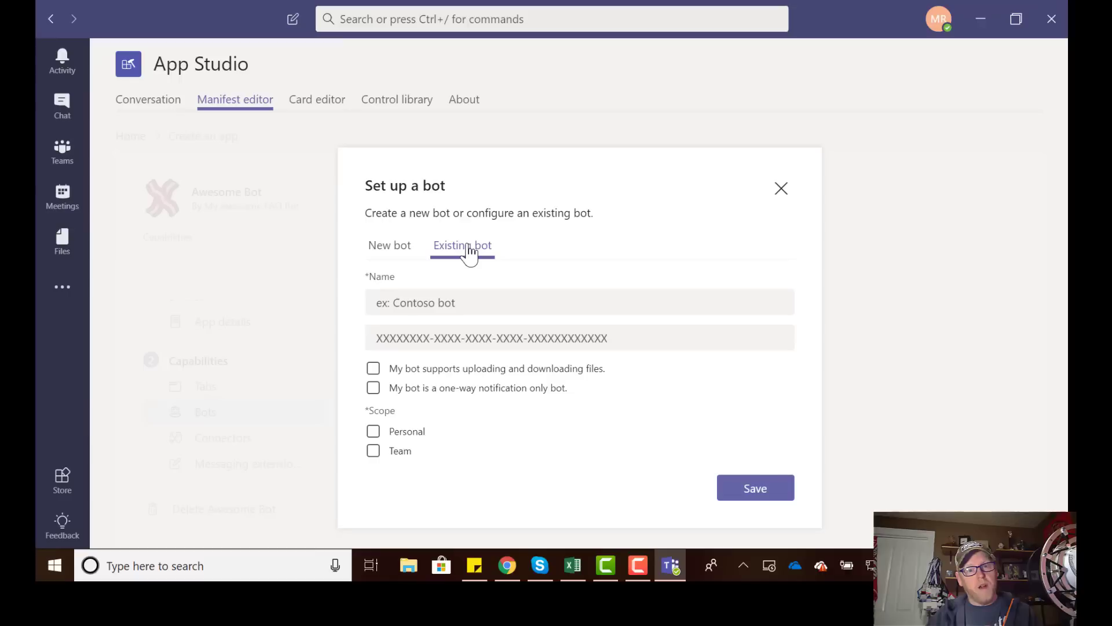
click(477, 304)
text(Myh)
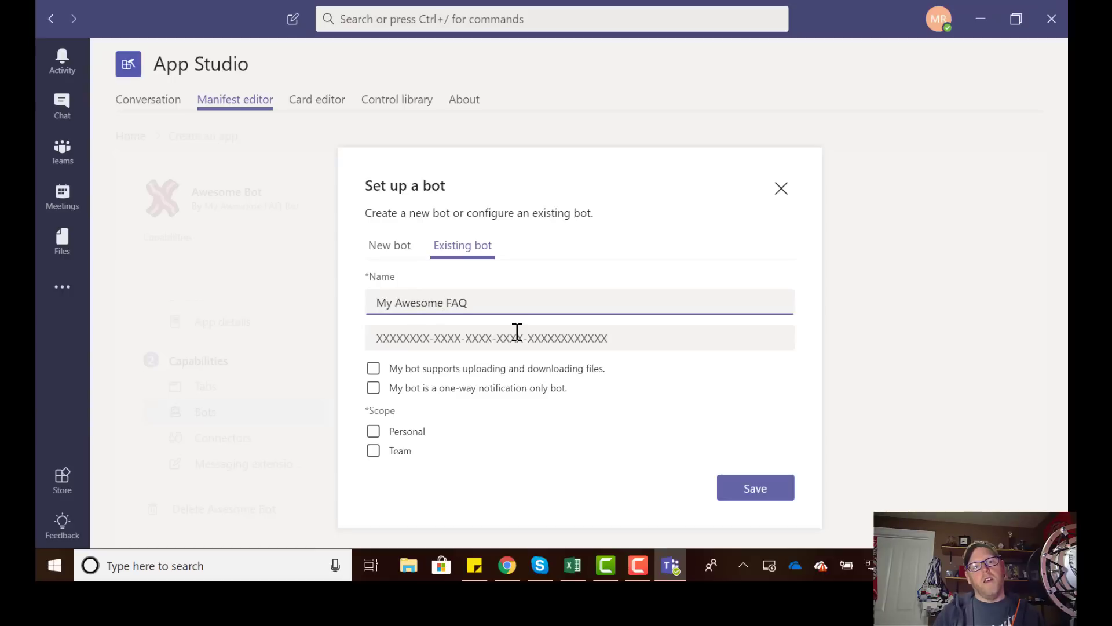
click(475, 343)
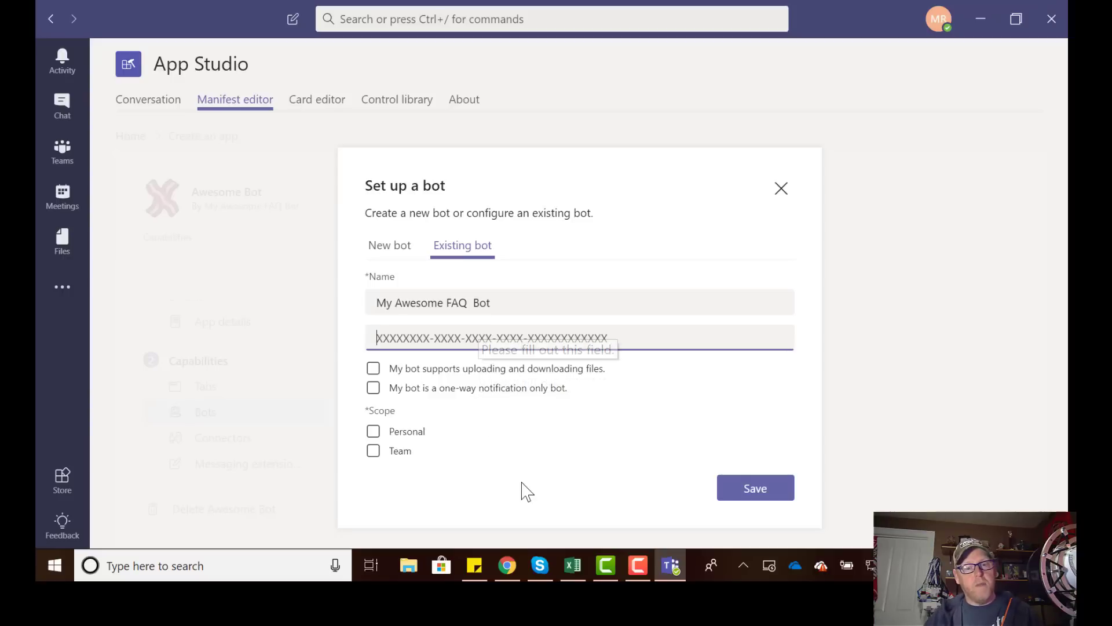
Copy the MicrosoftAppId from the bot's Azure Application Settings, then return to Teams' bot ID field.
click(507, 564)
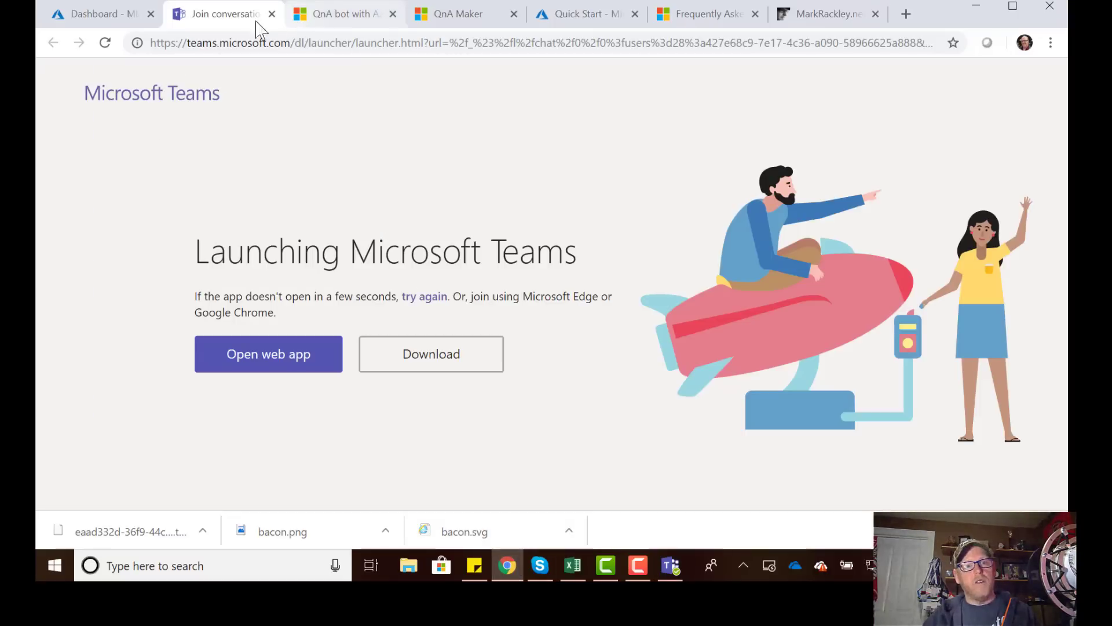
click(109, 15)
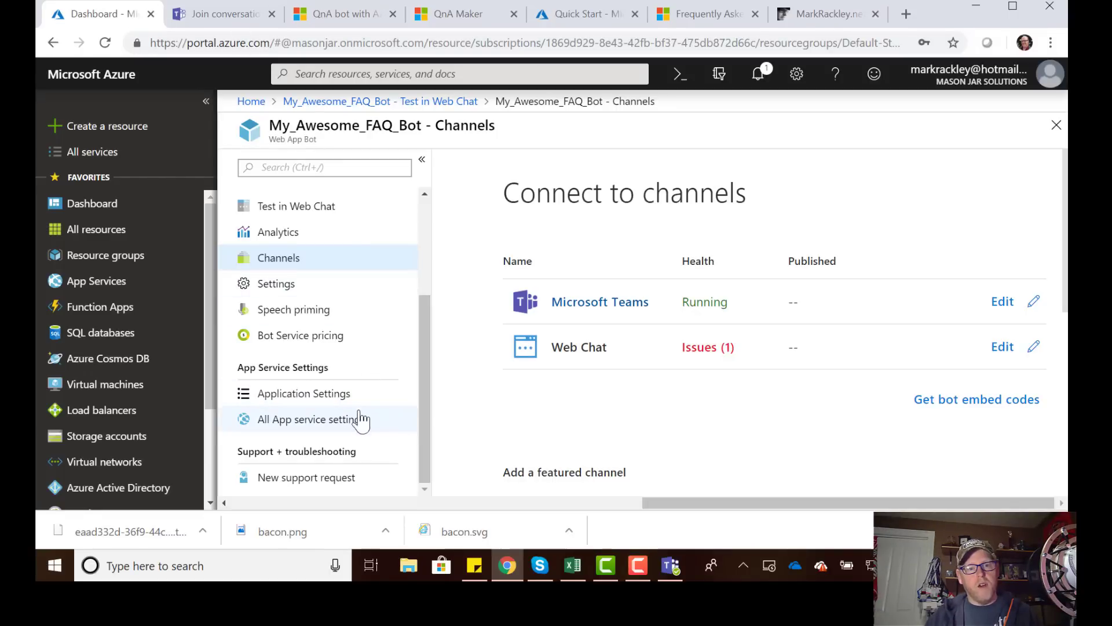
click(348, 399)
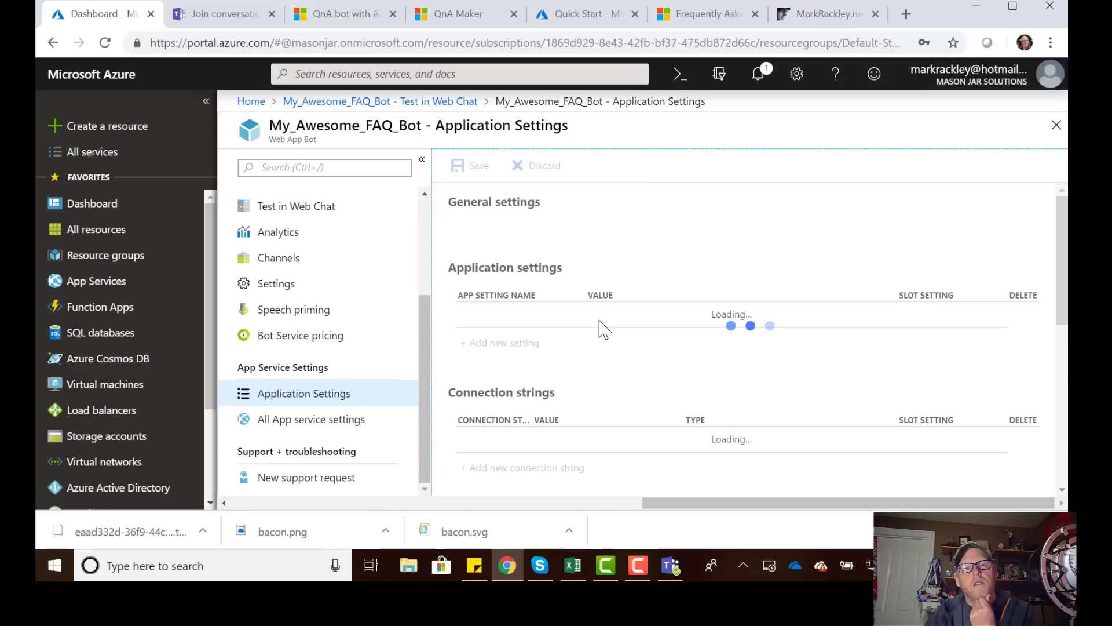
scroll(603, 321, down, 5)
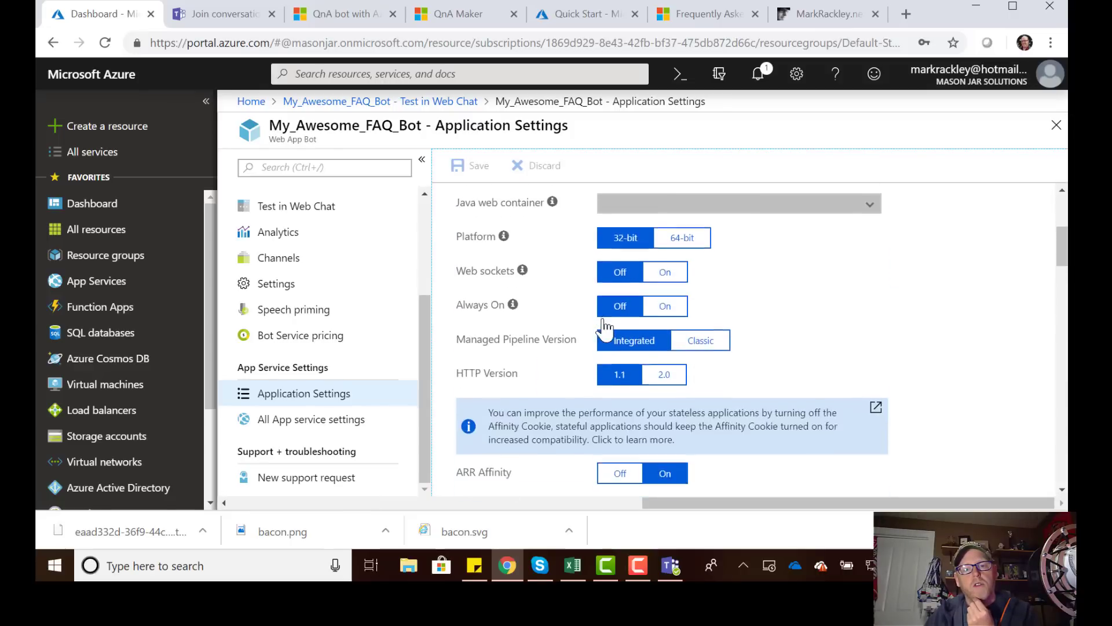
scroll(603, 322, down, 15)
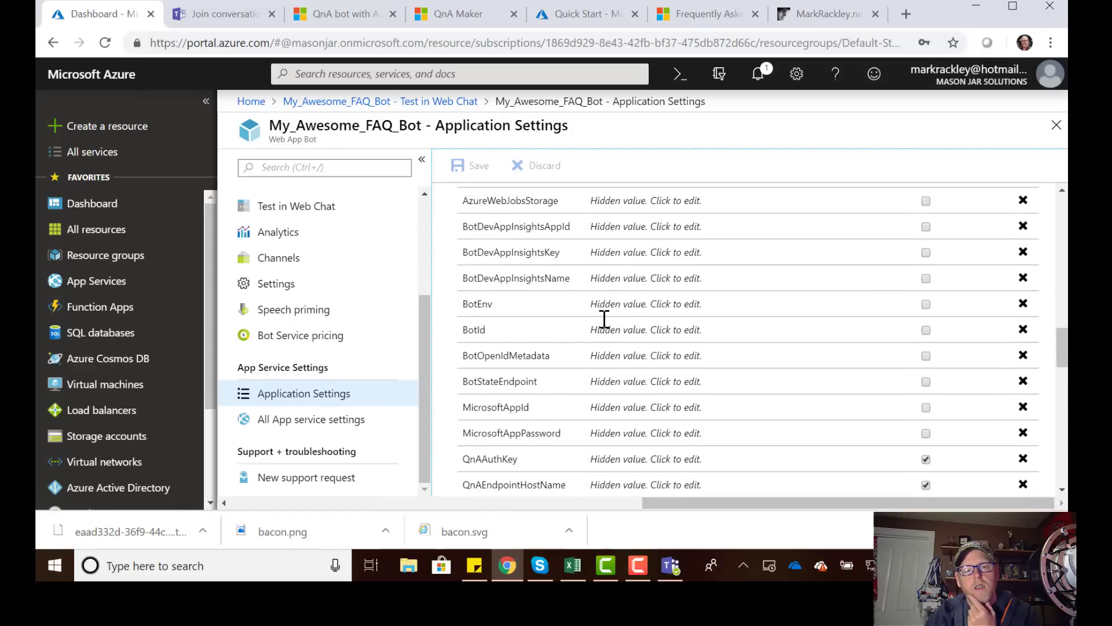
scroll(604, 319, down, 3)
scroll(605, 342, up, 2)
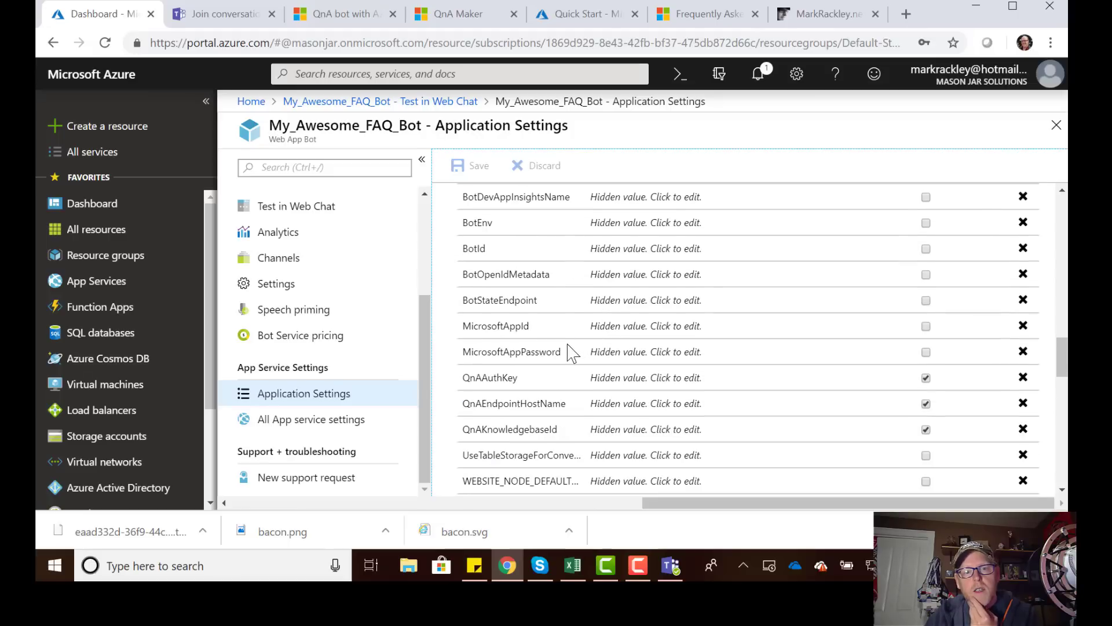
click(619, 326)
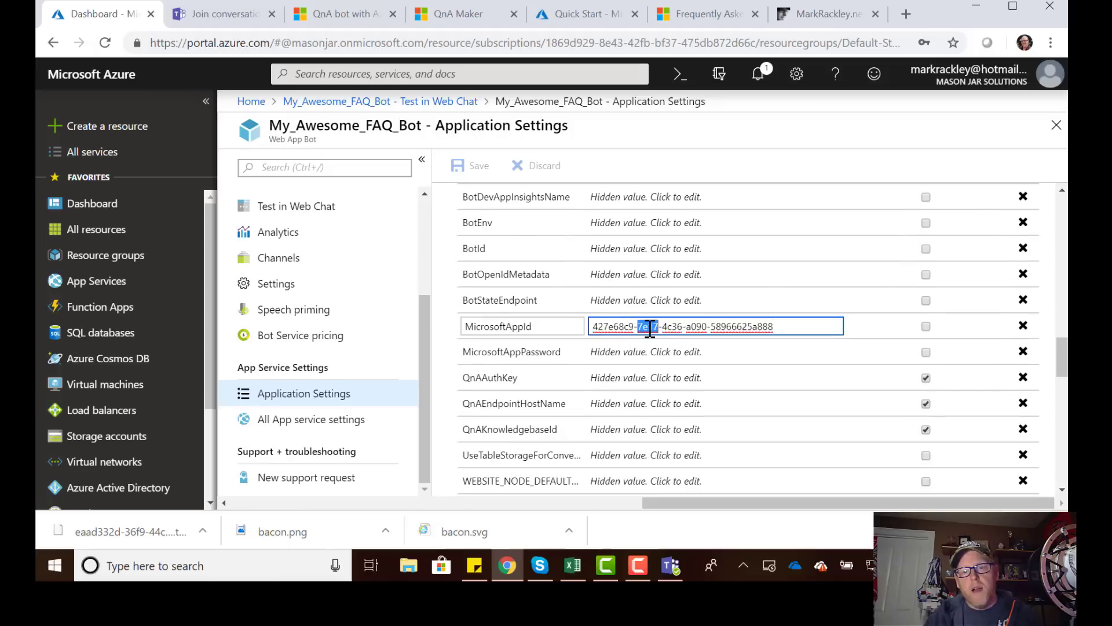
triple_click(650, 326)
key(ctrl+c)
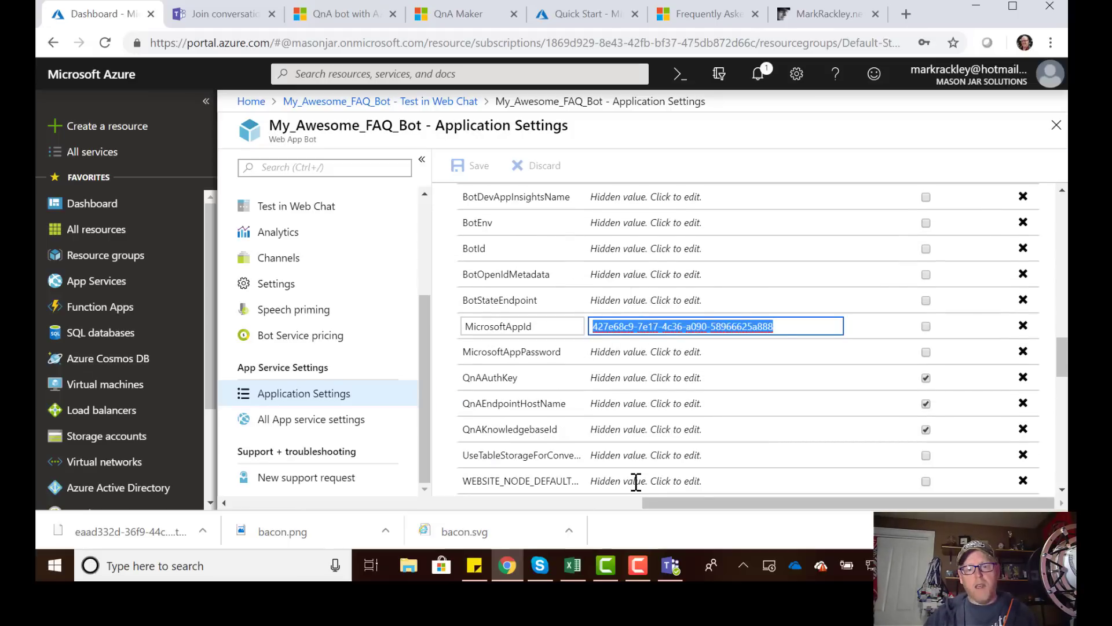
click(670, 566)
click(542, 344)
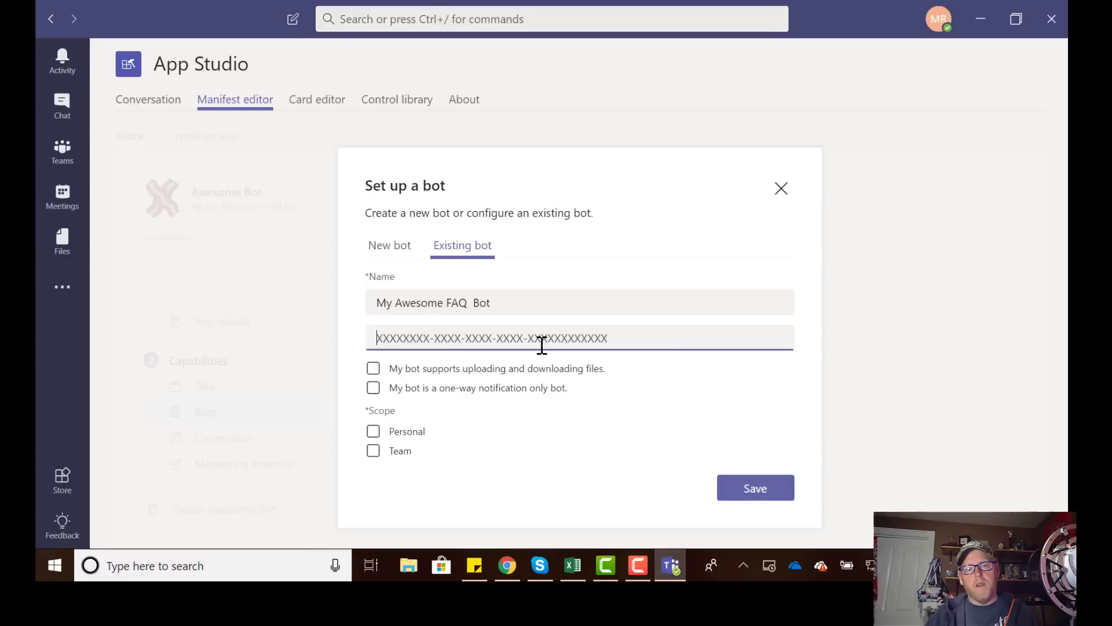
Paste the bot's app ID, enable Personal and Team scopes, and save the bot.
key(ctrl+v)
click(461, 429)
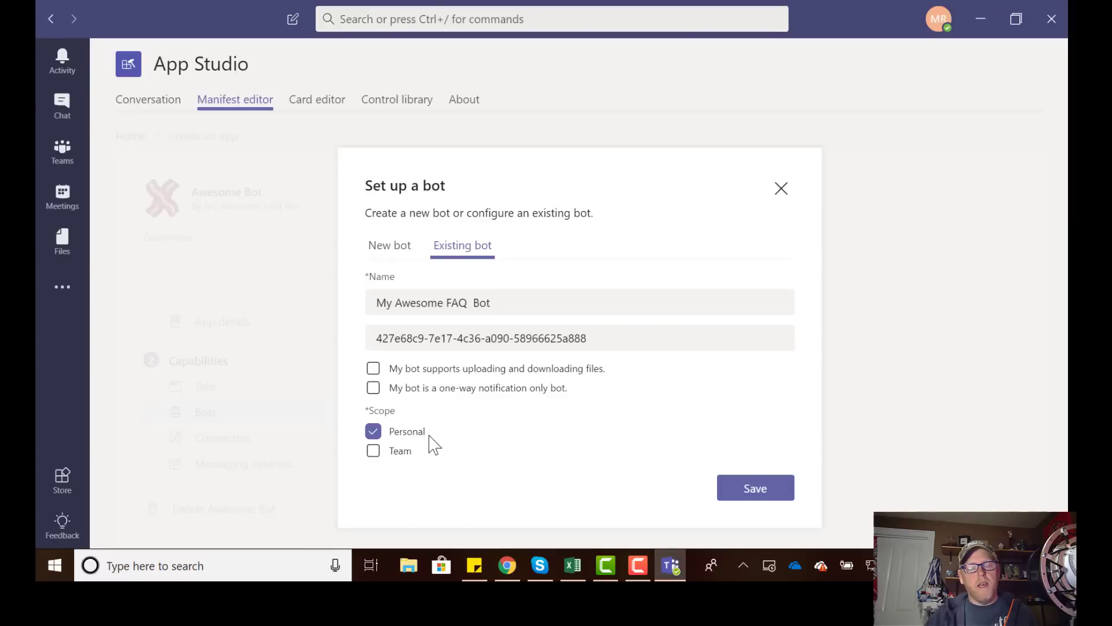
click(374, 435)
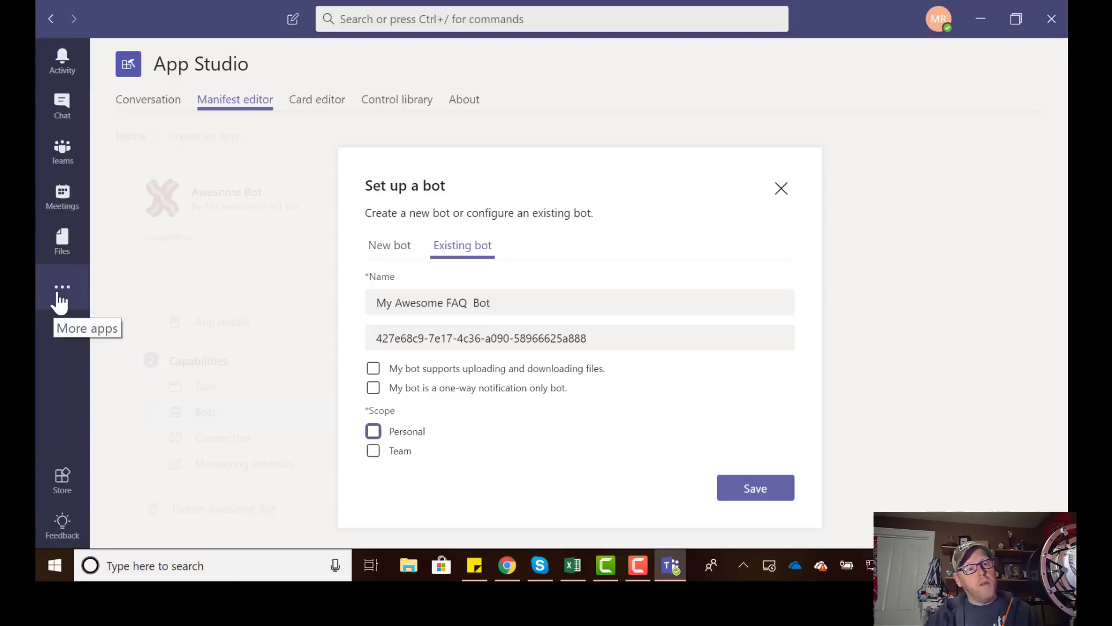
click(374, 454)
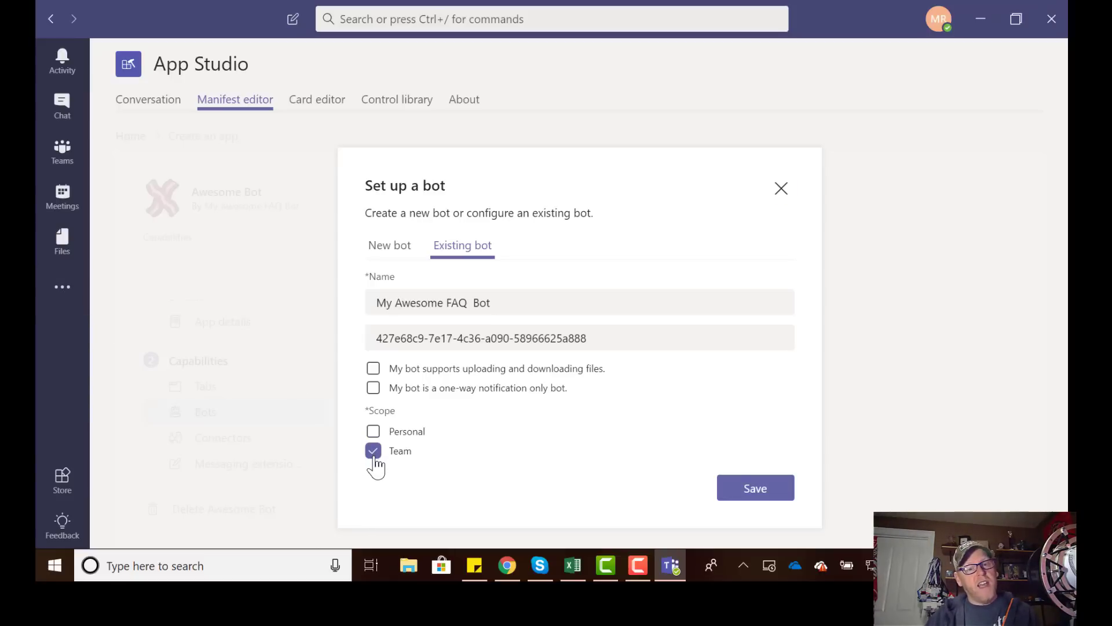
click(373, 432)
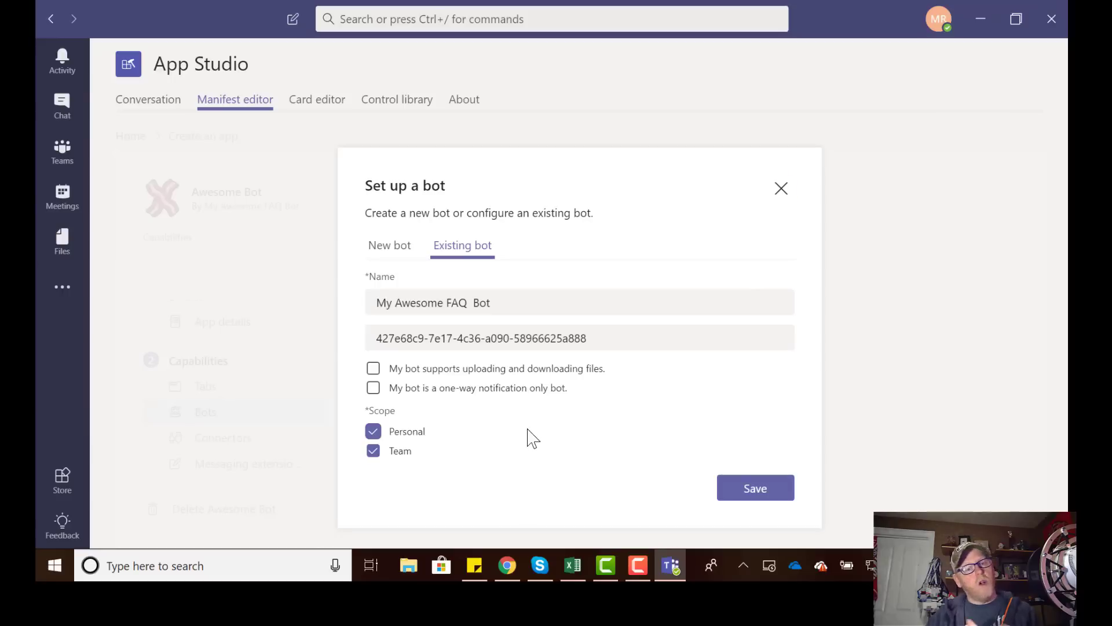
click(751, 490)
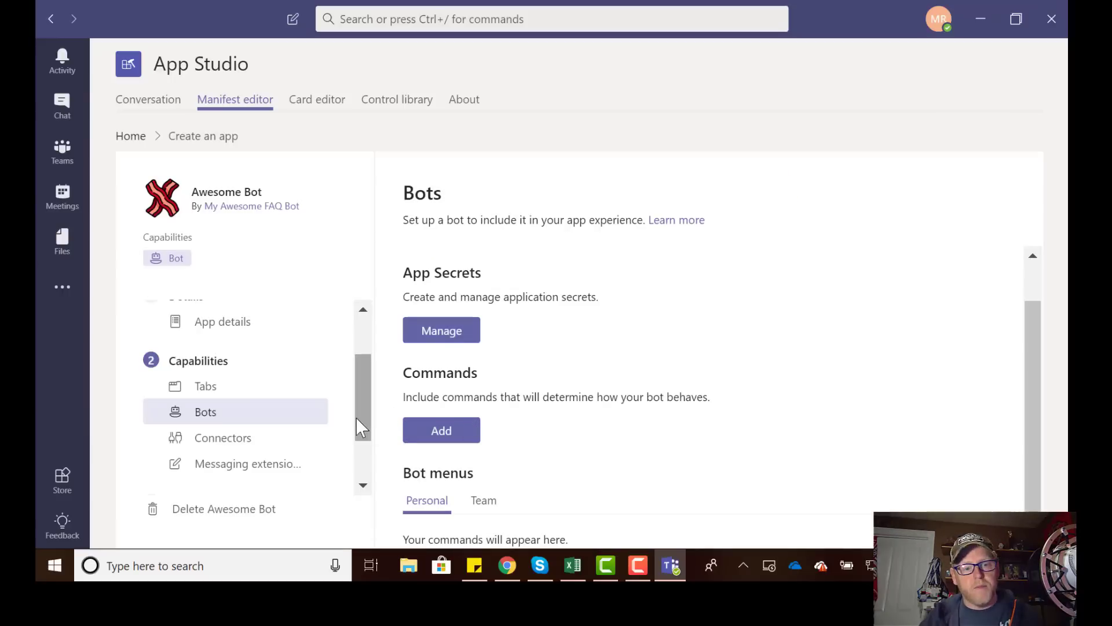
Download the Awesome Bot app package from Finish > Test and distribute.
scroll(355, 417, down, 3)
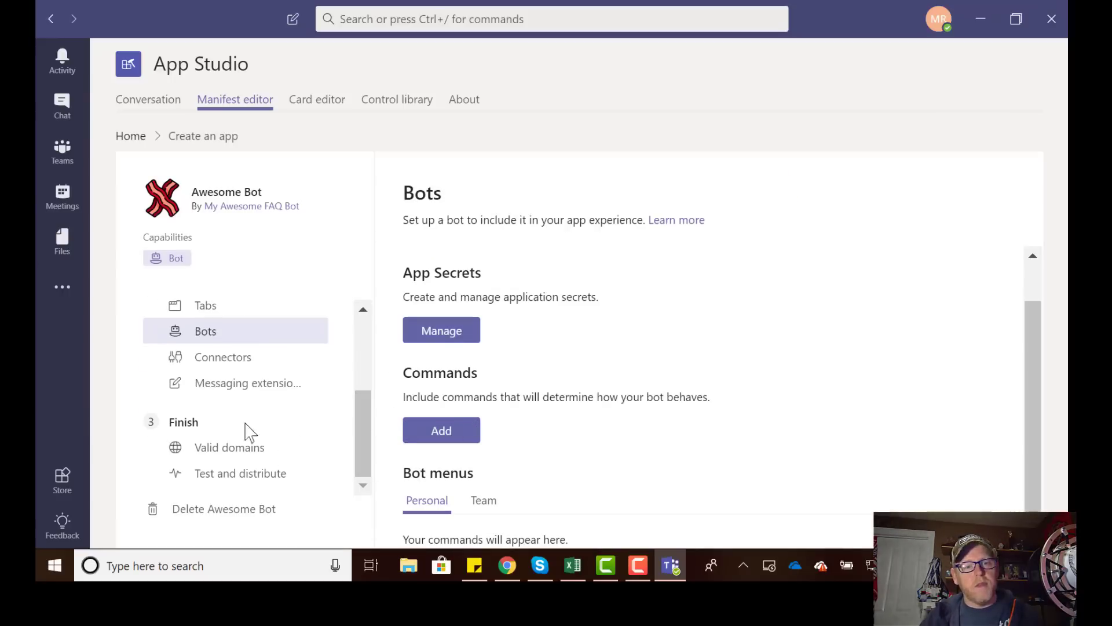
click(256, 480)
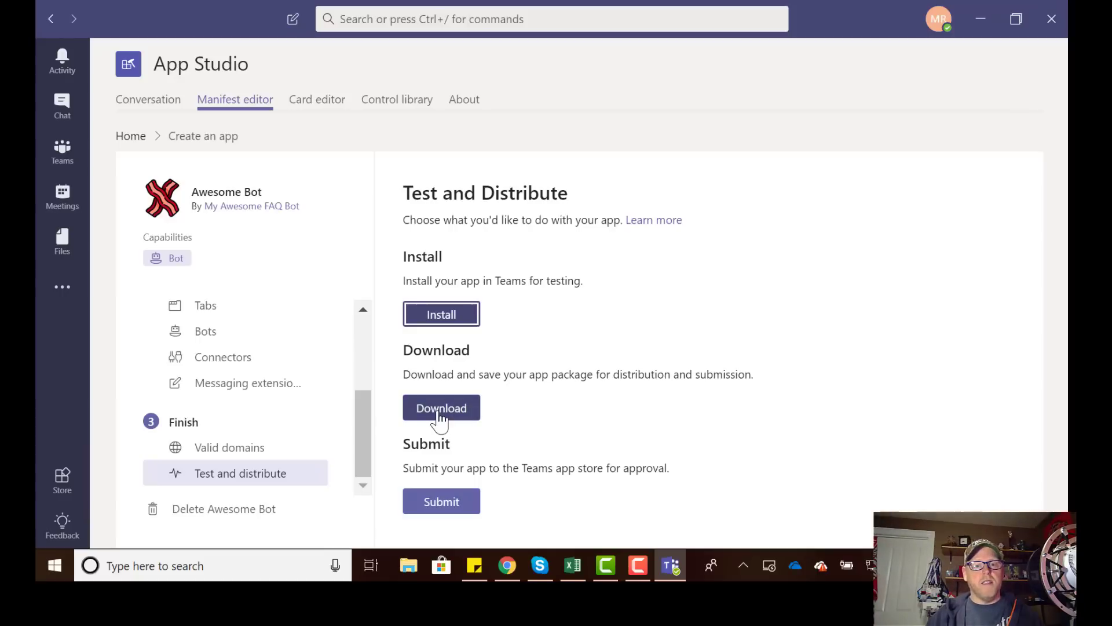
click(442, 412)
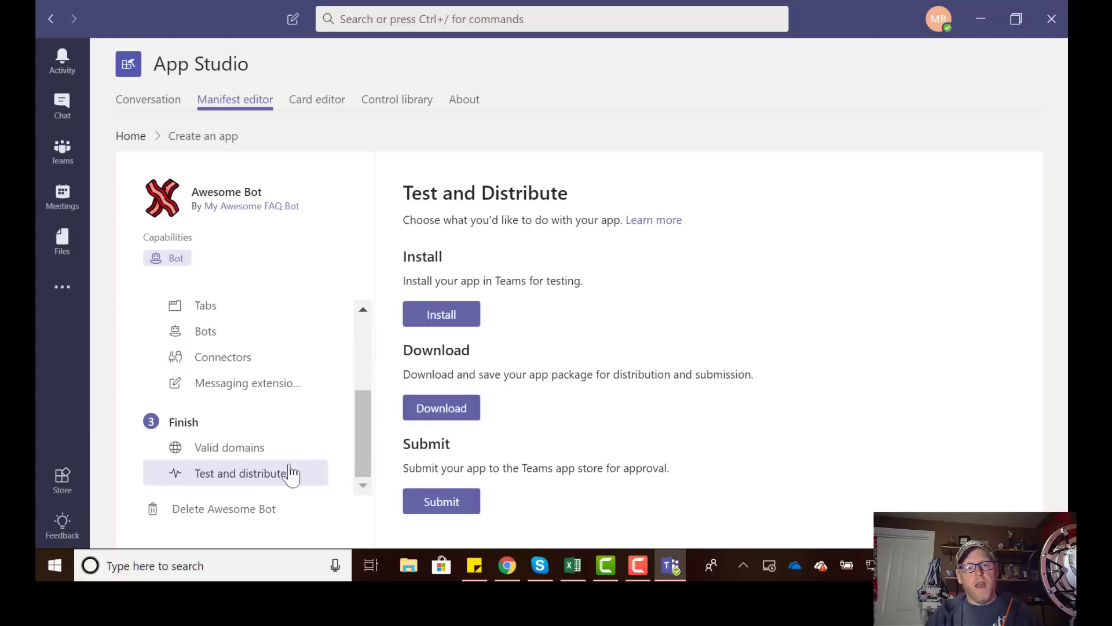
Open the Teams Store and reveal the options for uploading a custom app.
click(63, 480)
scroll(220, 447, down, 1)
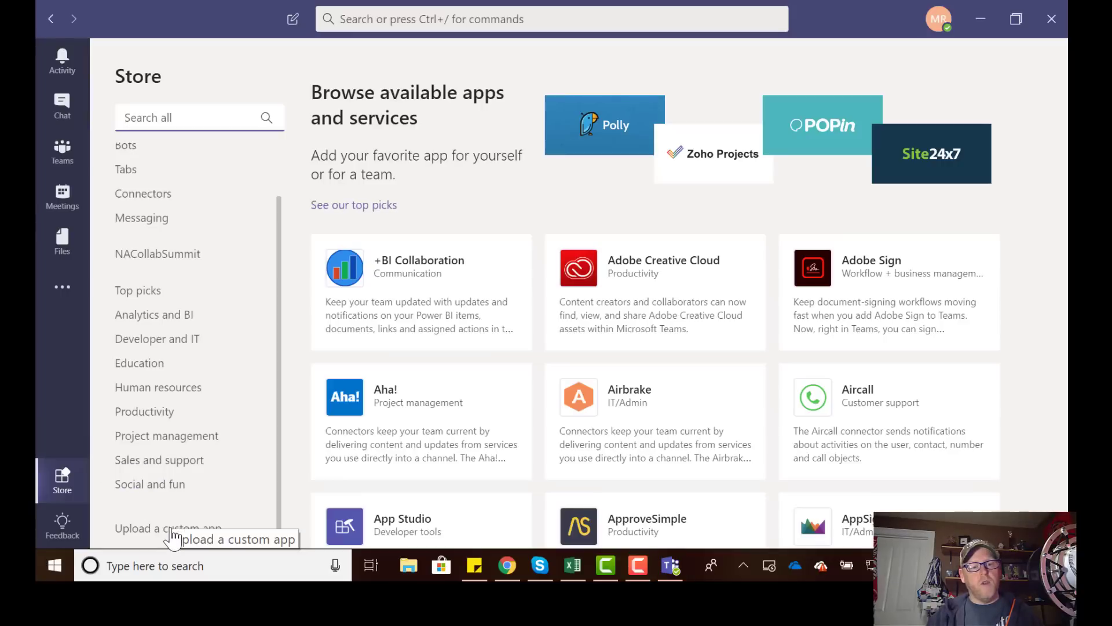
click(168, 529)
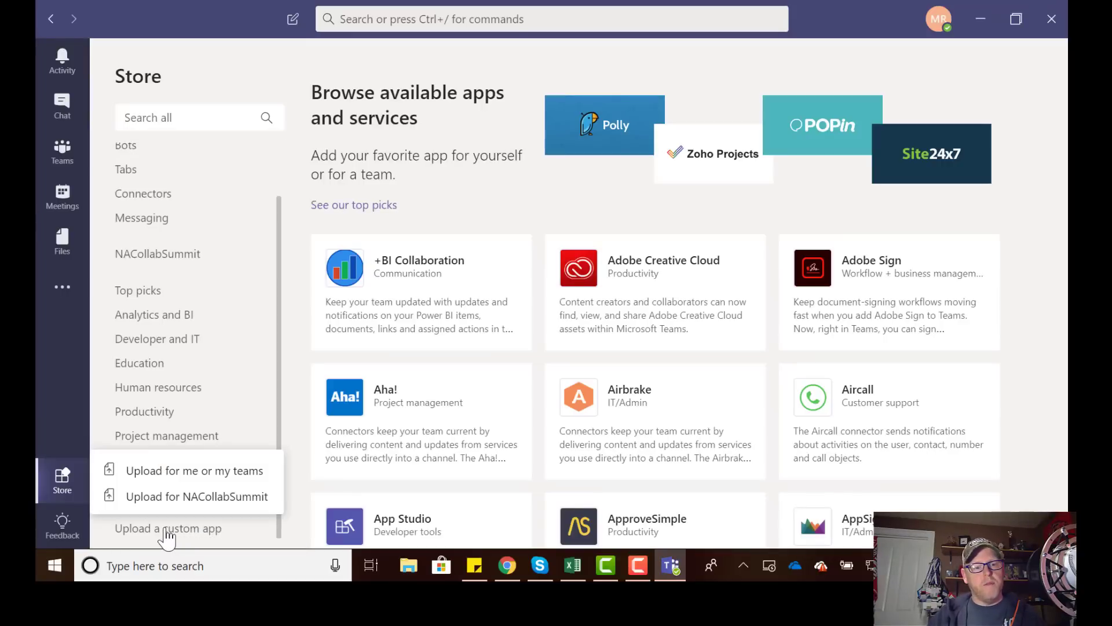
Upload AwesomeBot.zip from the Downloads folder as a custom app for NACollabSummit.
click(160, 500)
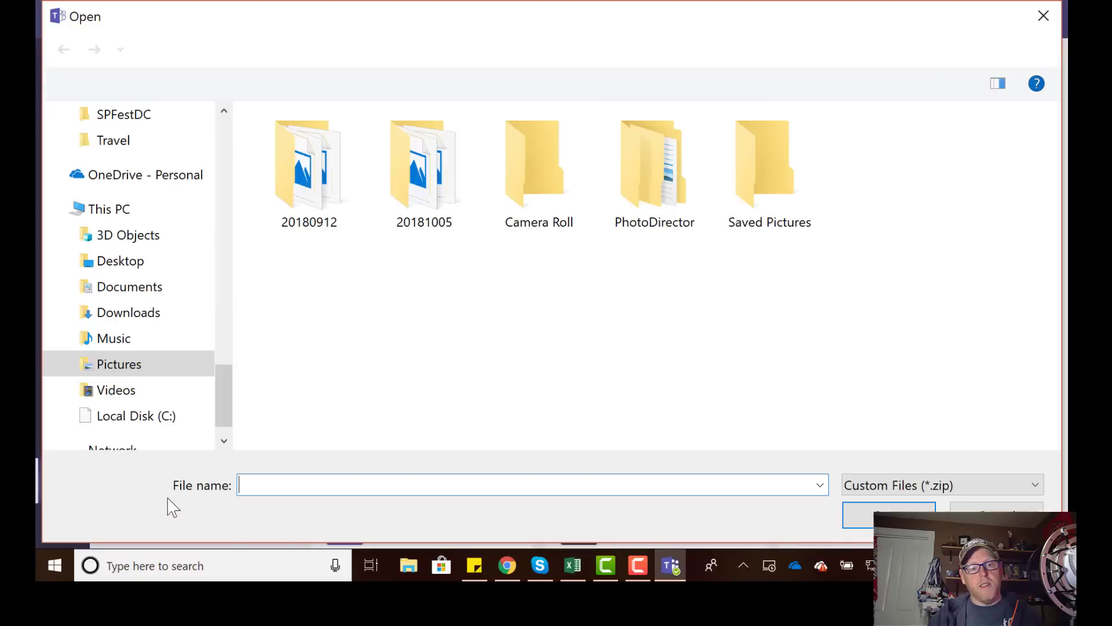
click(140, 313)
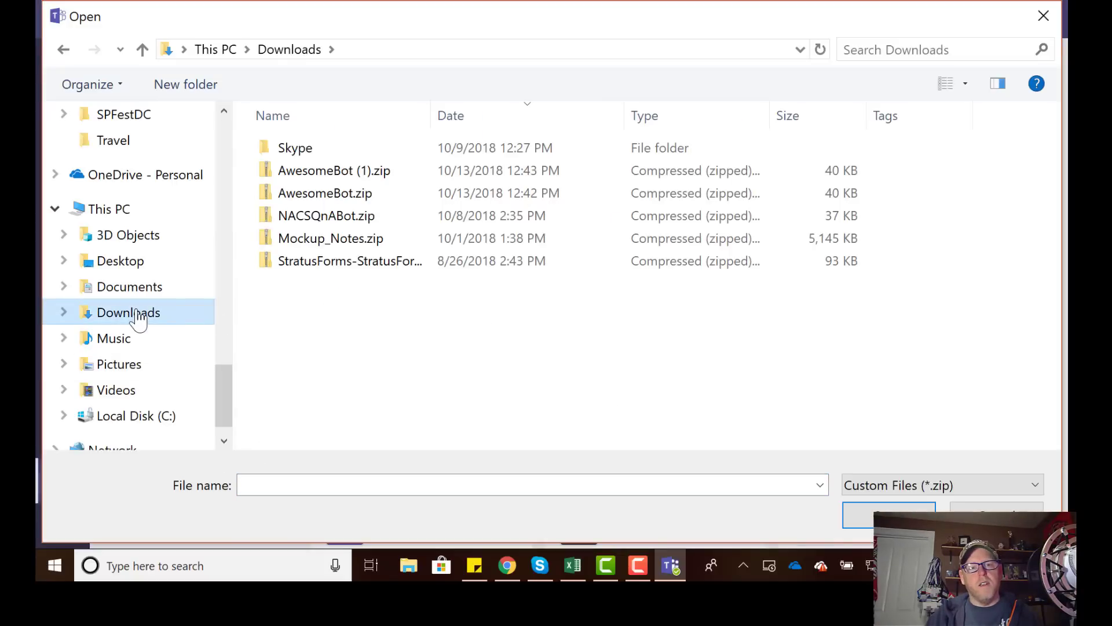
click(299, 202)
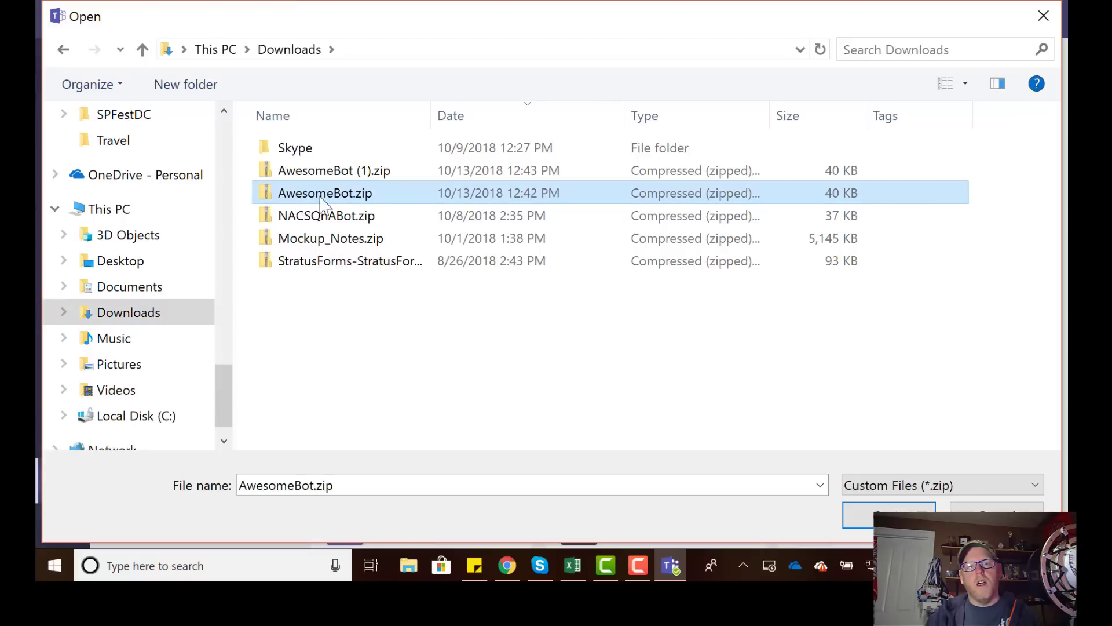
key(Return)
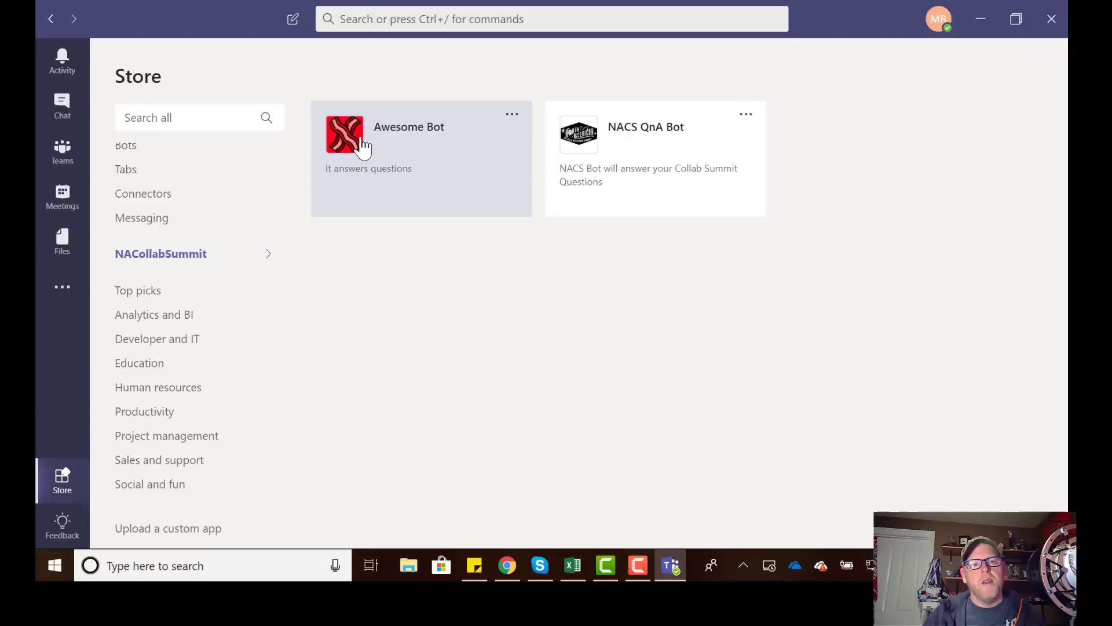
Install Awesome Bot into the NACS Dev team and set it up in the General channel.
click(510, 114)
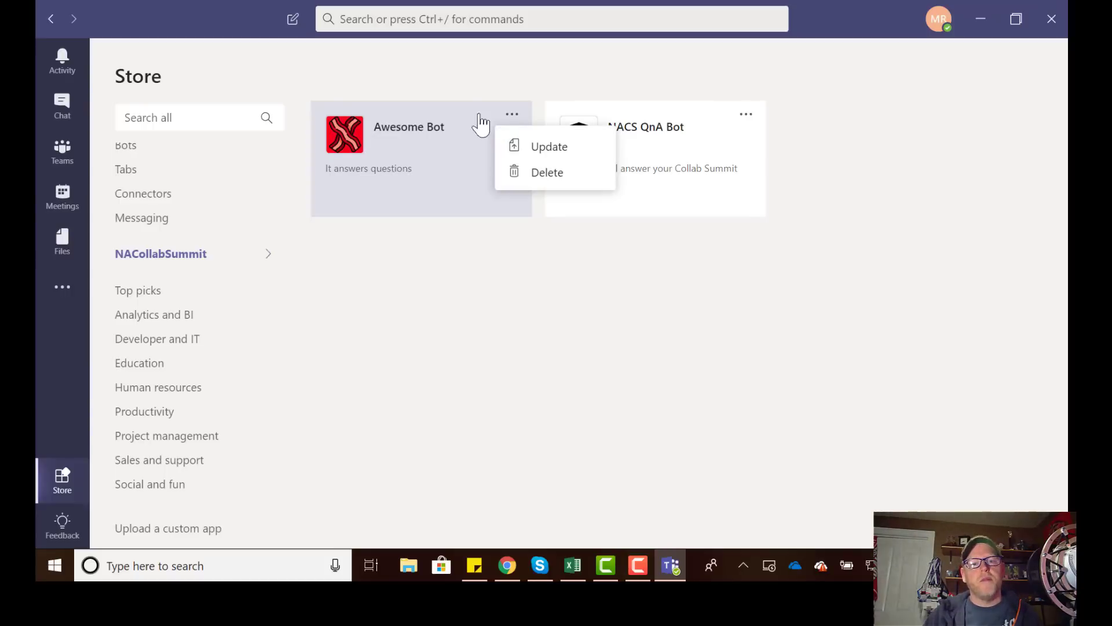
click(409, 142)
click(358, 139)
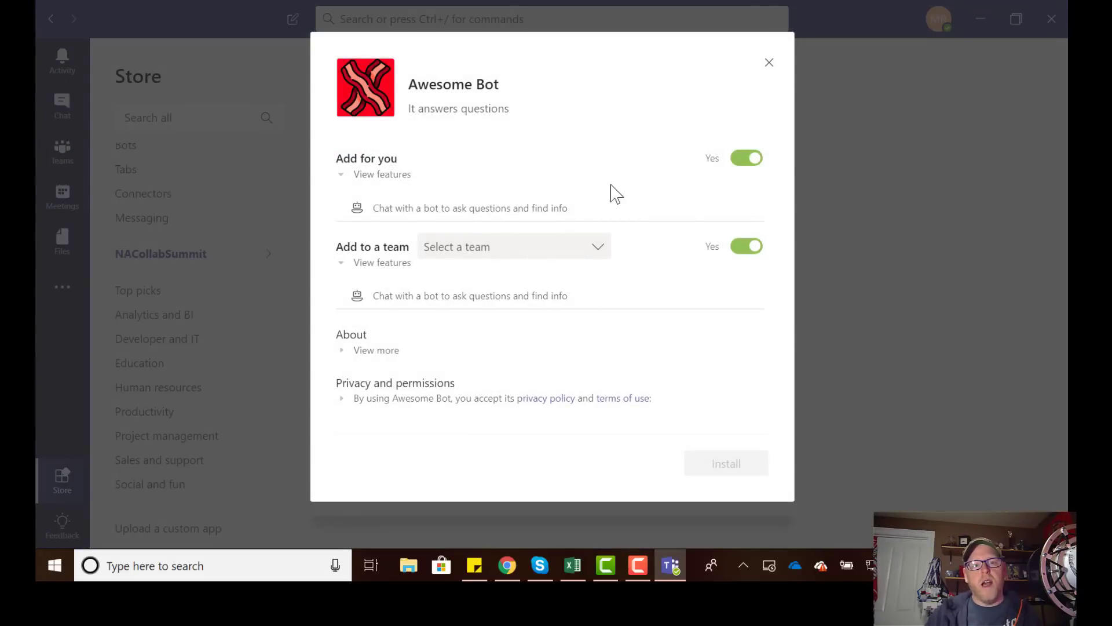
click(578, 248)
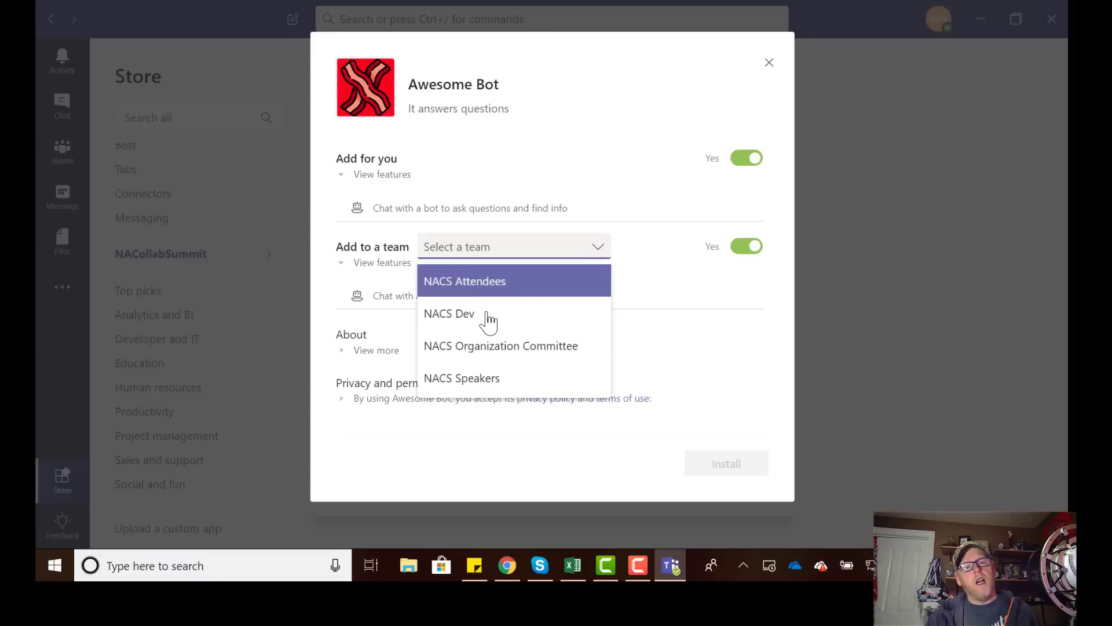
click(460, 318)
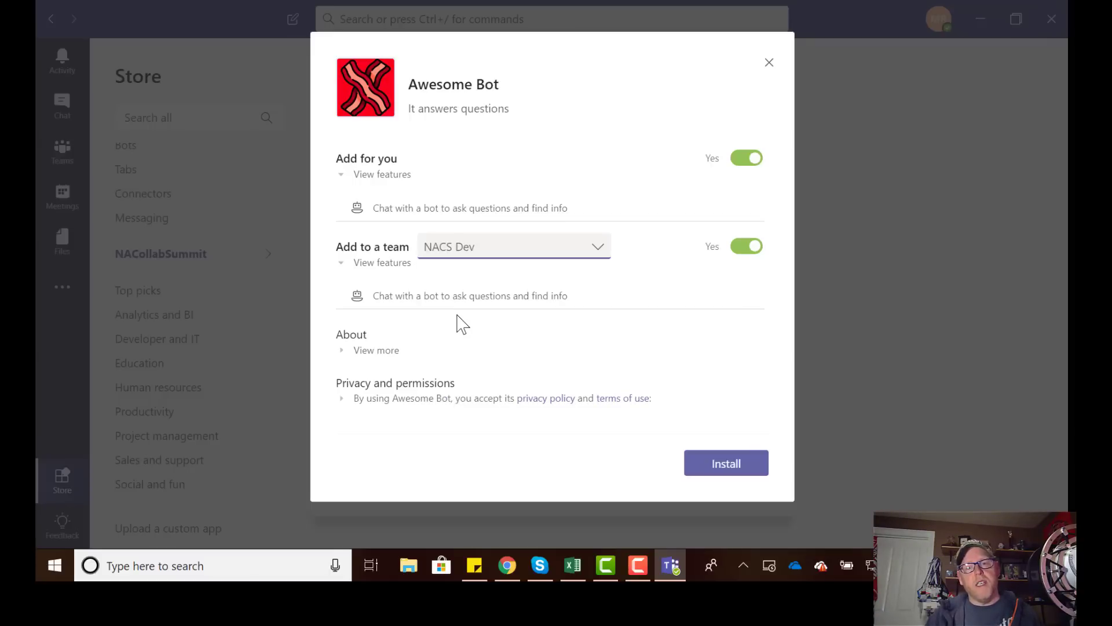
click(742, 473)
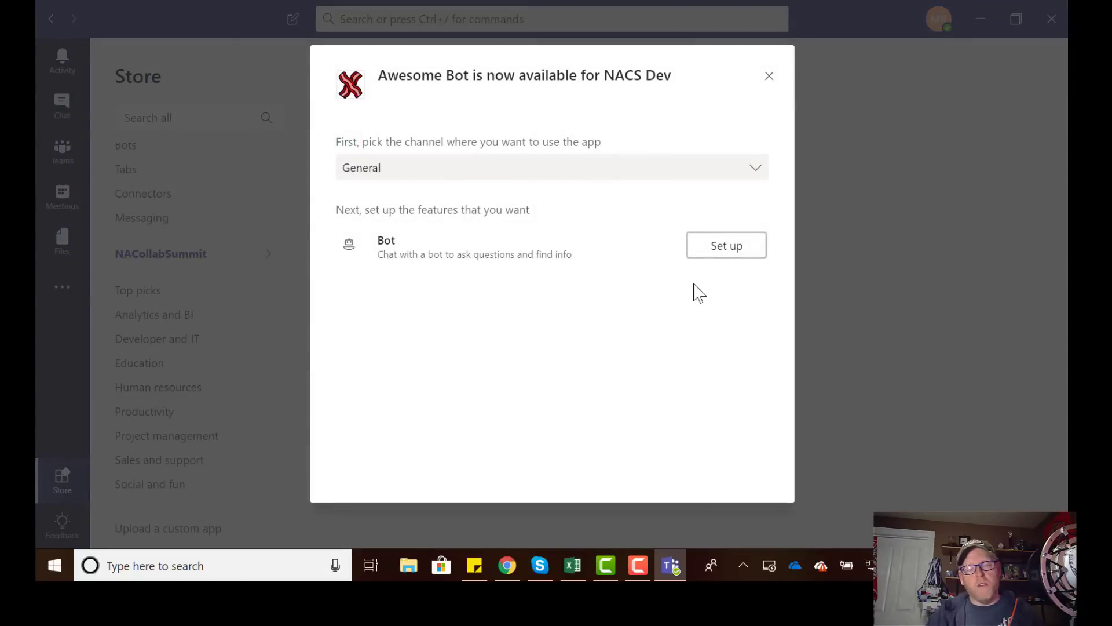
click(722, 260)
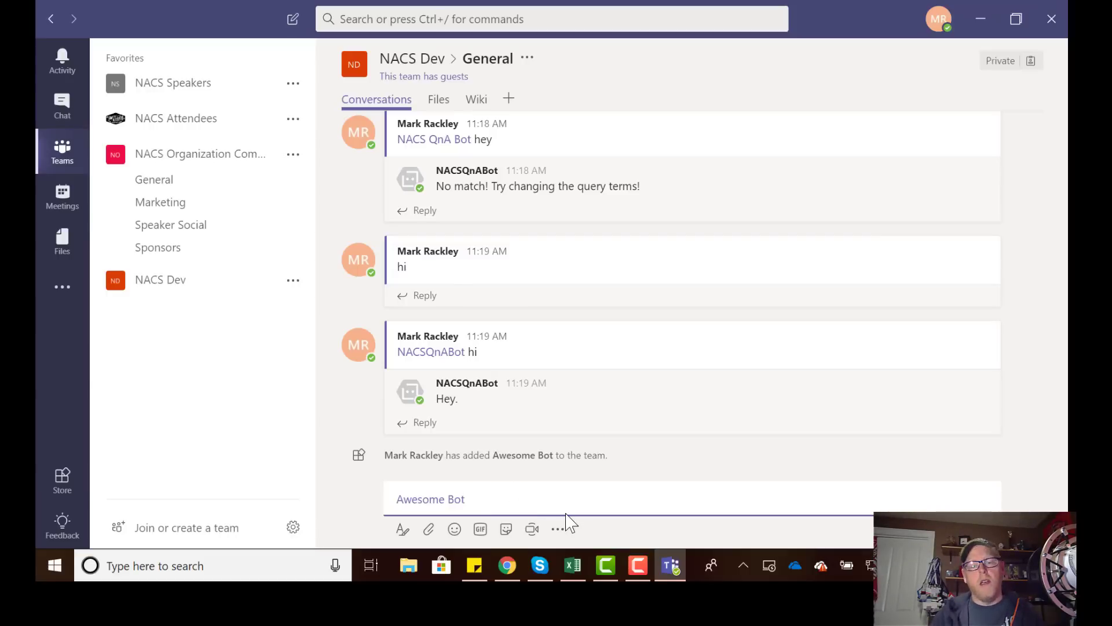
Ask the mentioned Awesome Bot 'how are you today?' in the General channel.
text(how are you toady)
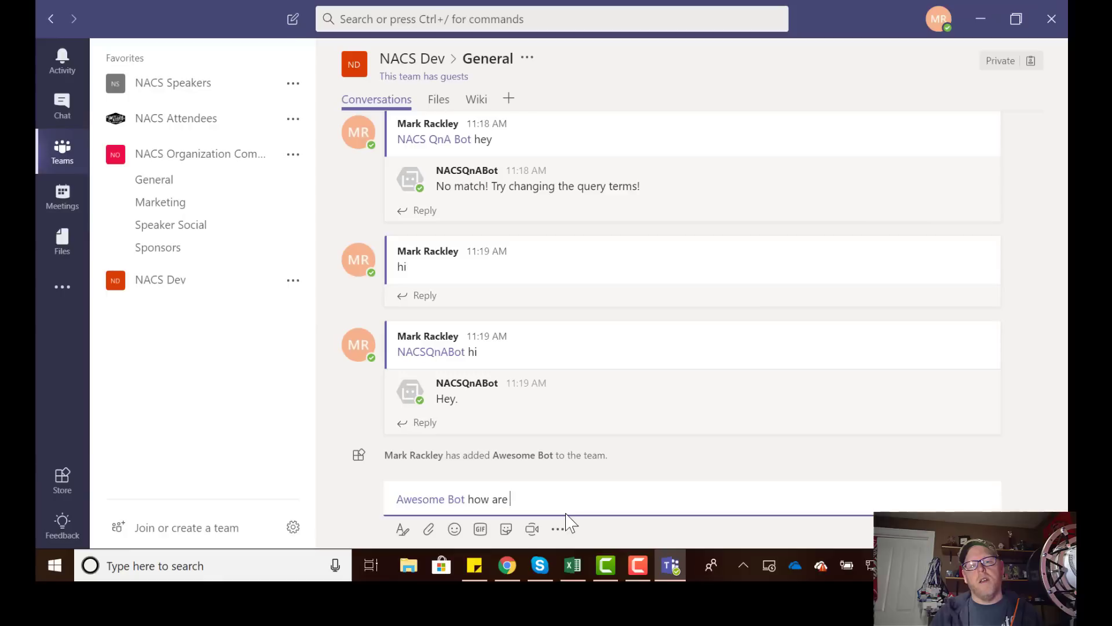
key(BackSpace)
key(BackSpace)
text(day?)
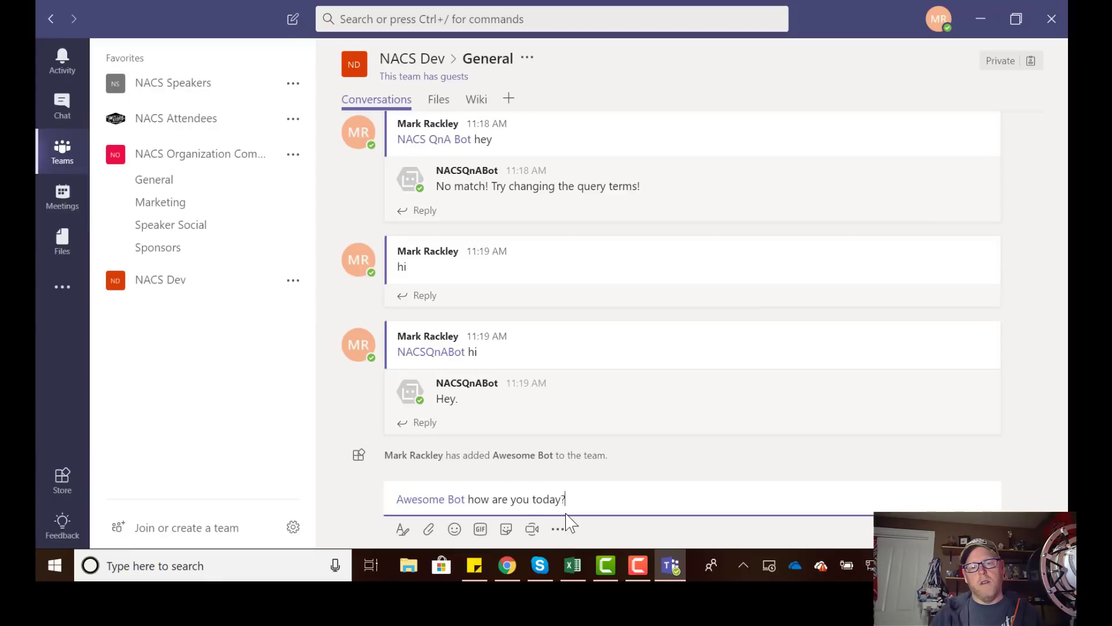
key(Return)
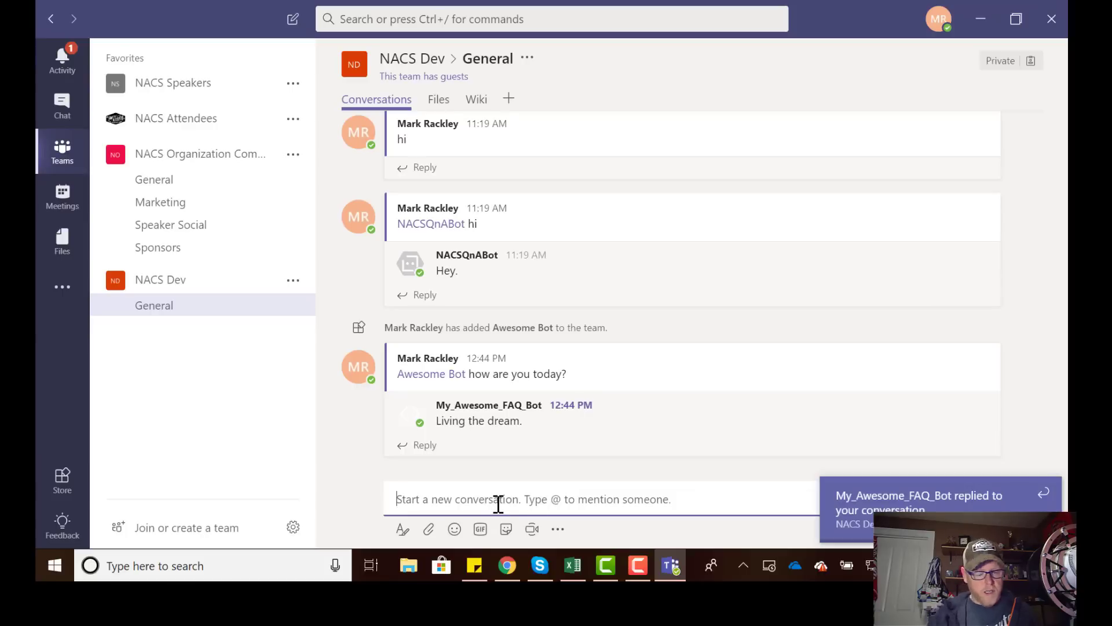
Reply in the bot's thread with 'Where do I download windows?'.
click(428, 446)
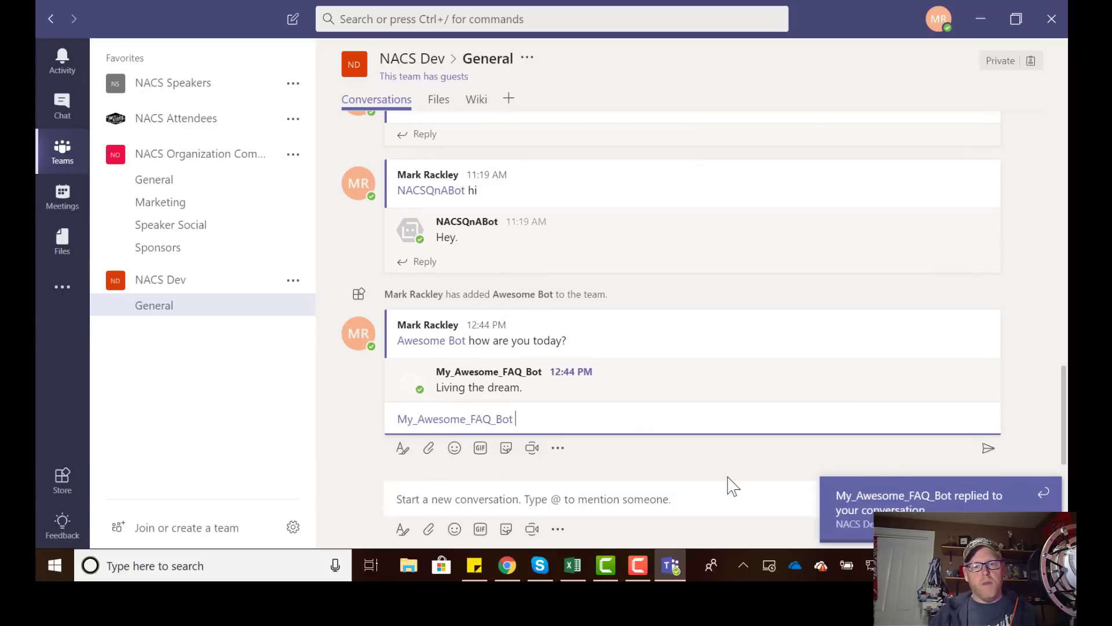
text(Where)
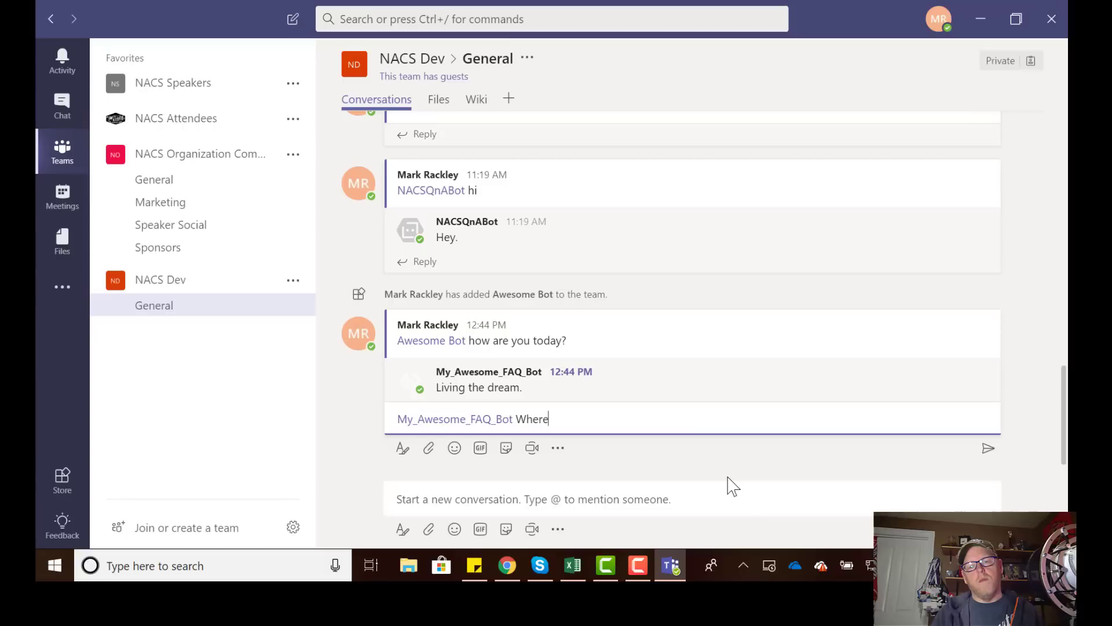
key(BackSpace)
key(BackSpace)
key(BackSpace)
text(ere do)
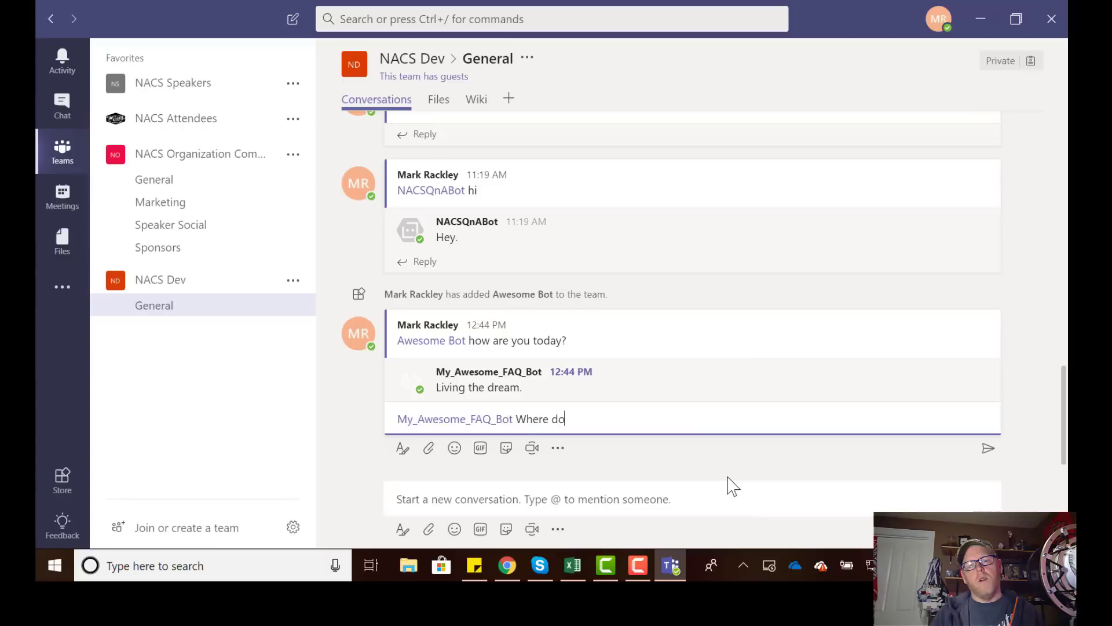
text( I download windows)
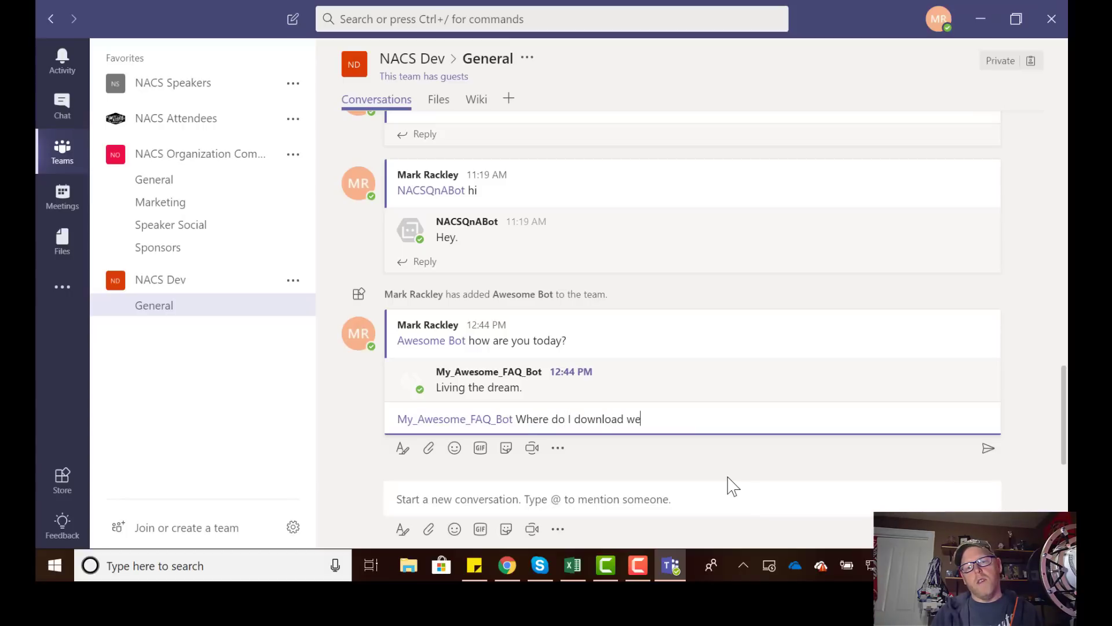
text(?)
key(Return)
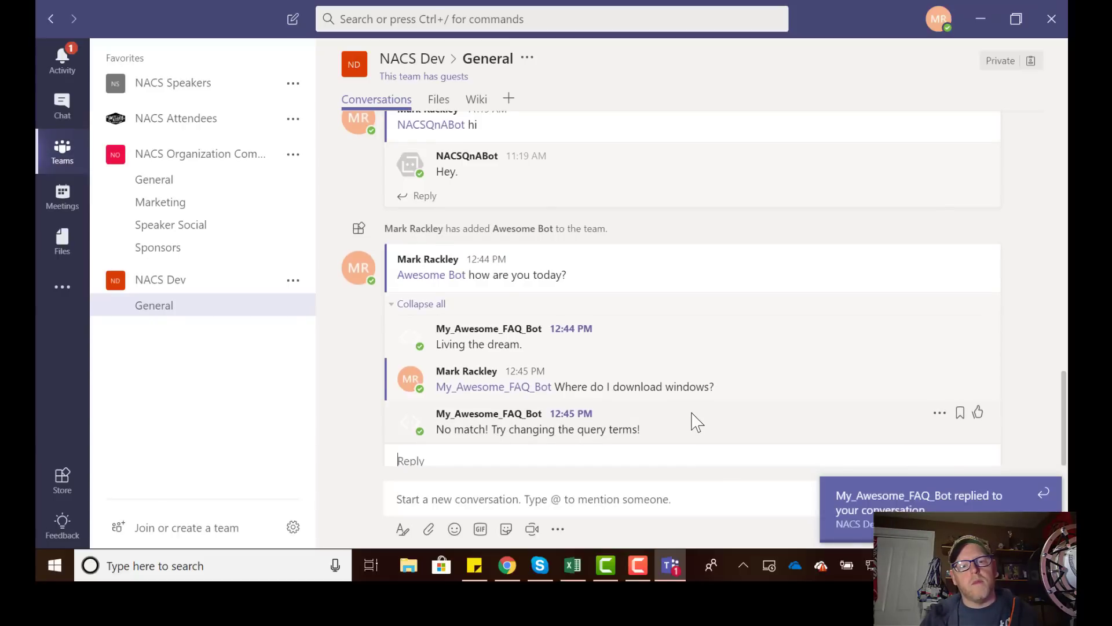
Post 'where does bacon come from?' in the thread.
scroll(693, 421, down, 1)
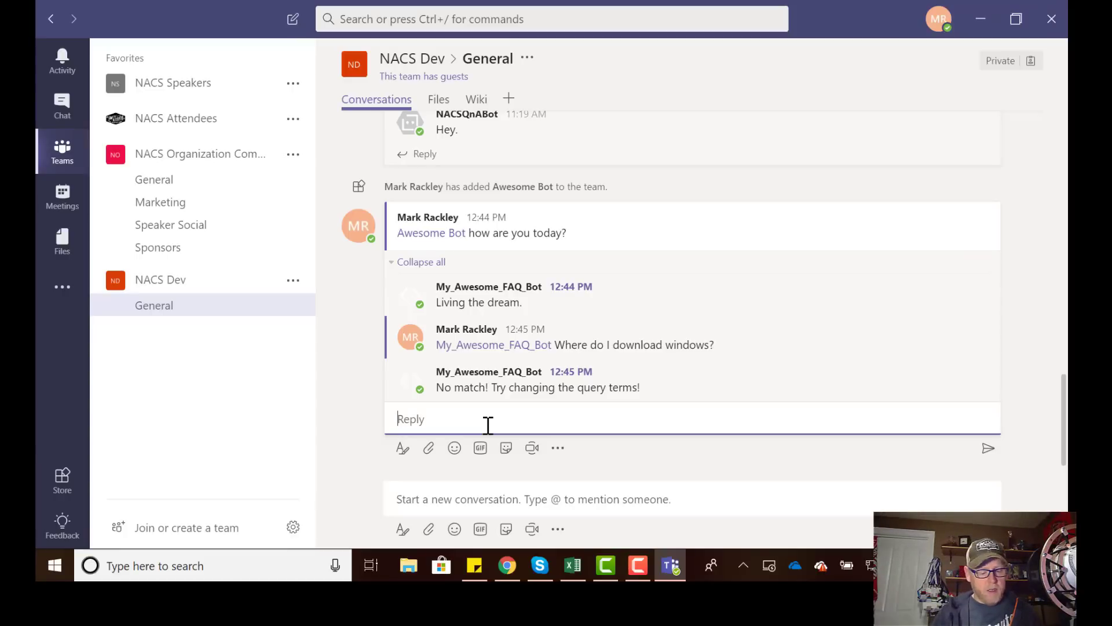
text(where does bacon)
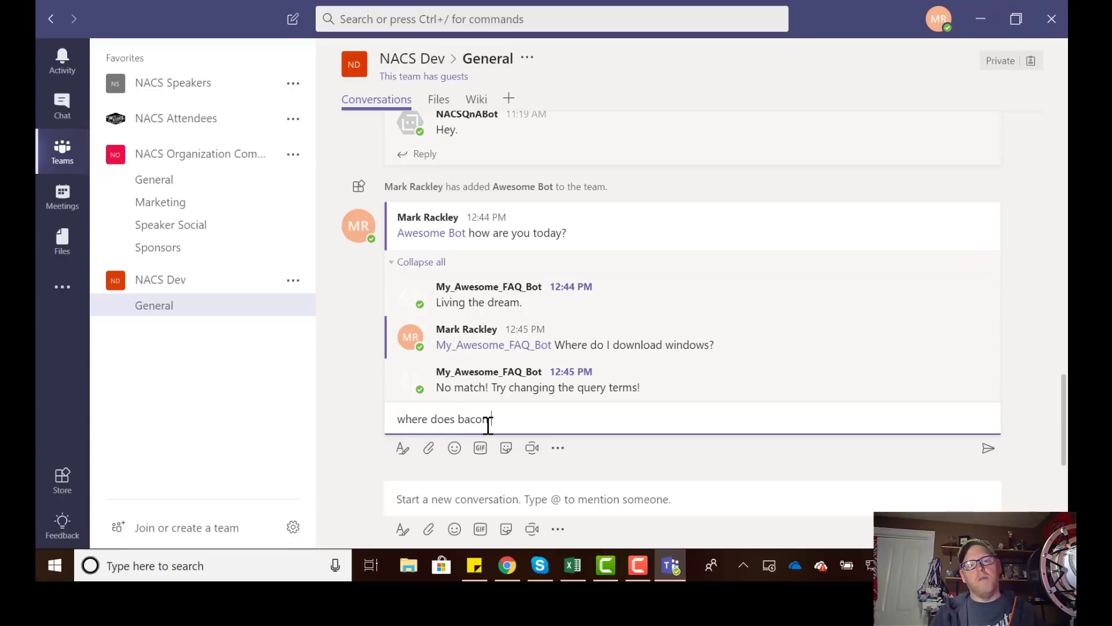
text( come from?)
key(Return)
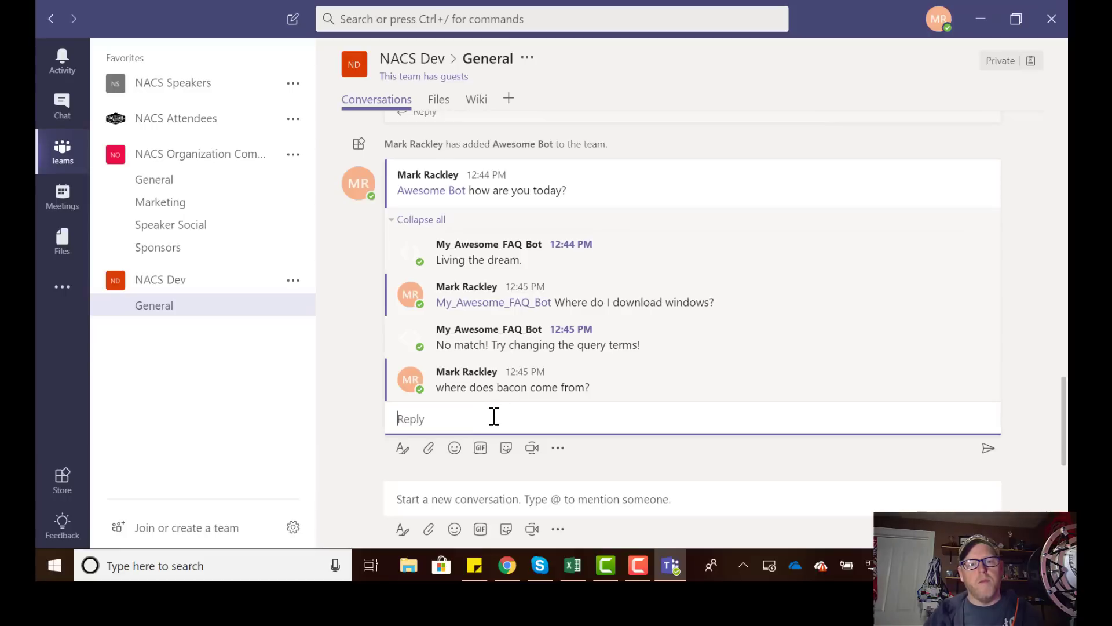
Mention My_Awesome_FAQ_Bot and ask 'where does bacon from?', getting 'Bacon seeds'.
text(@my)
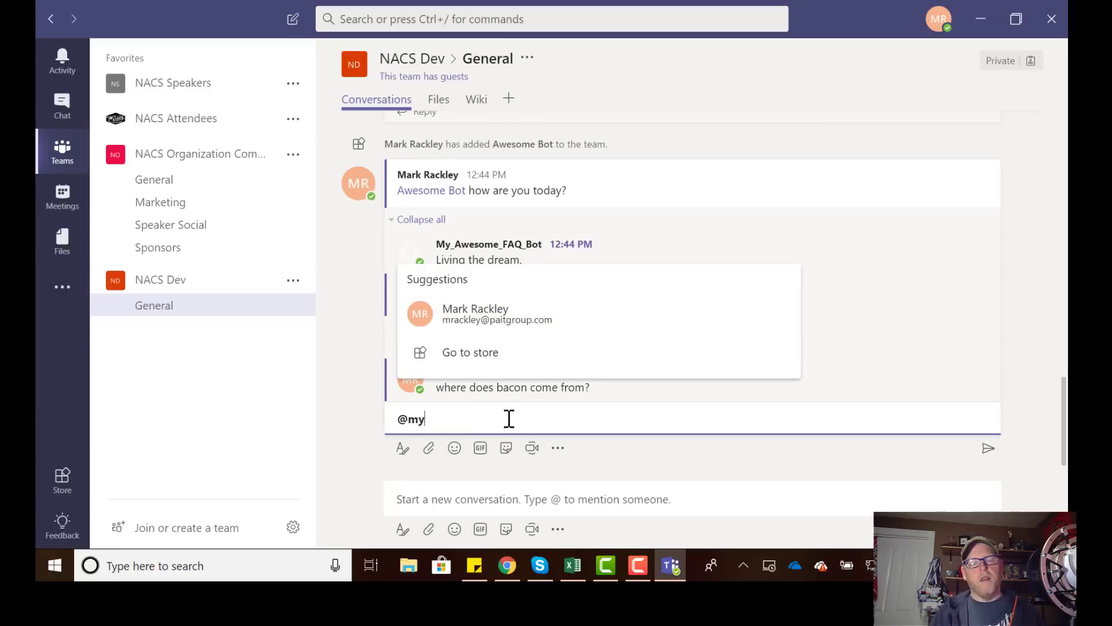
click(510, 359)
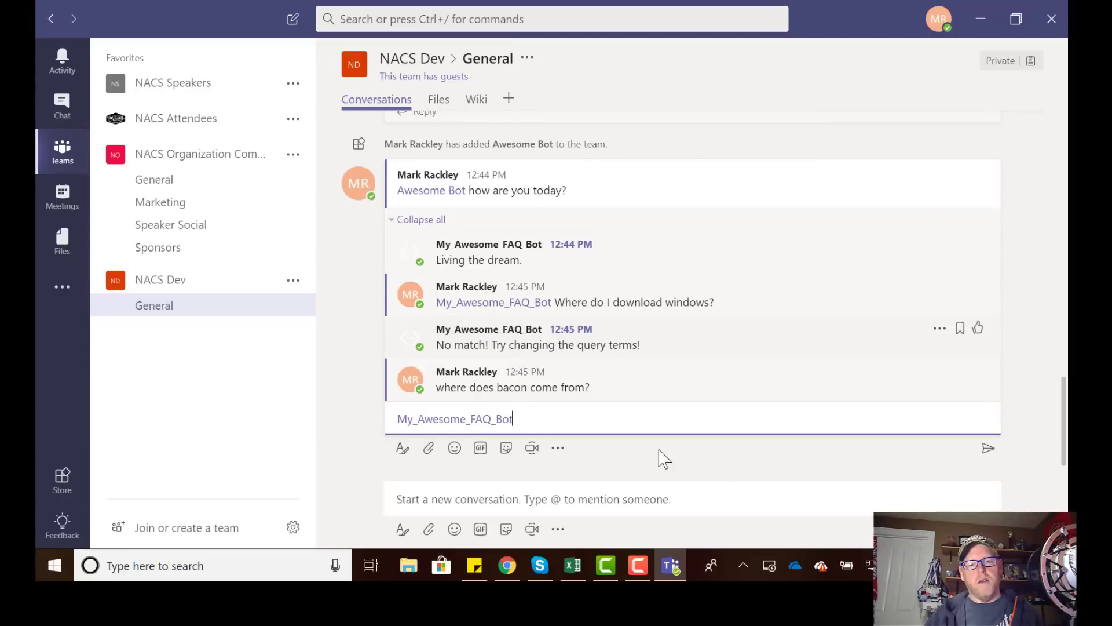
text(where does b)
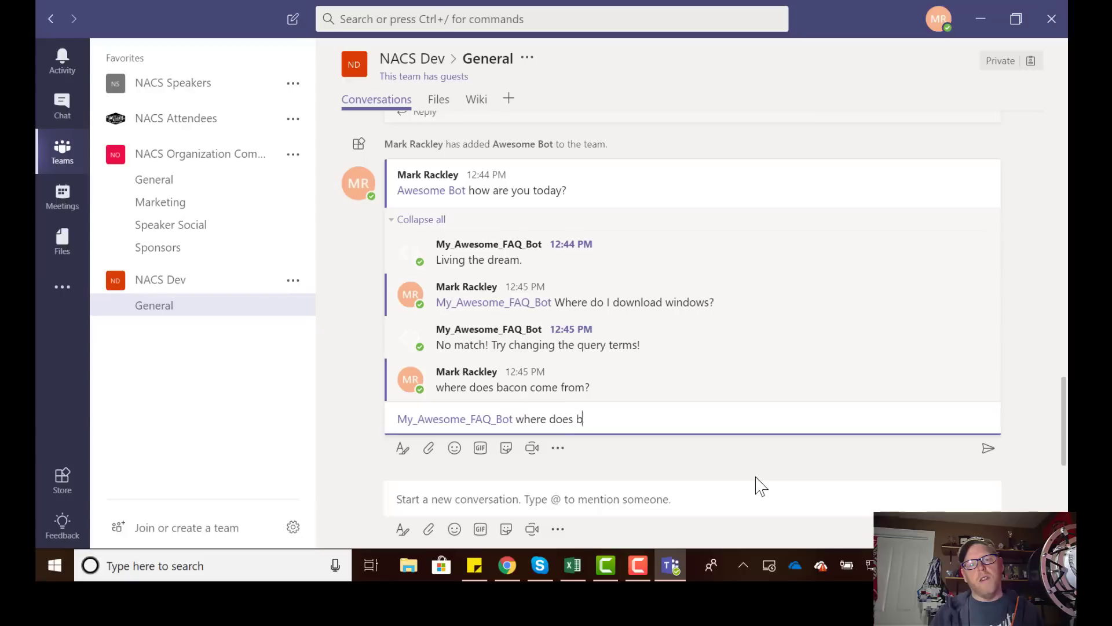
text(acon from?)
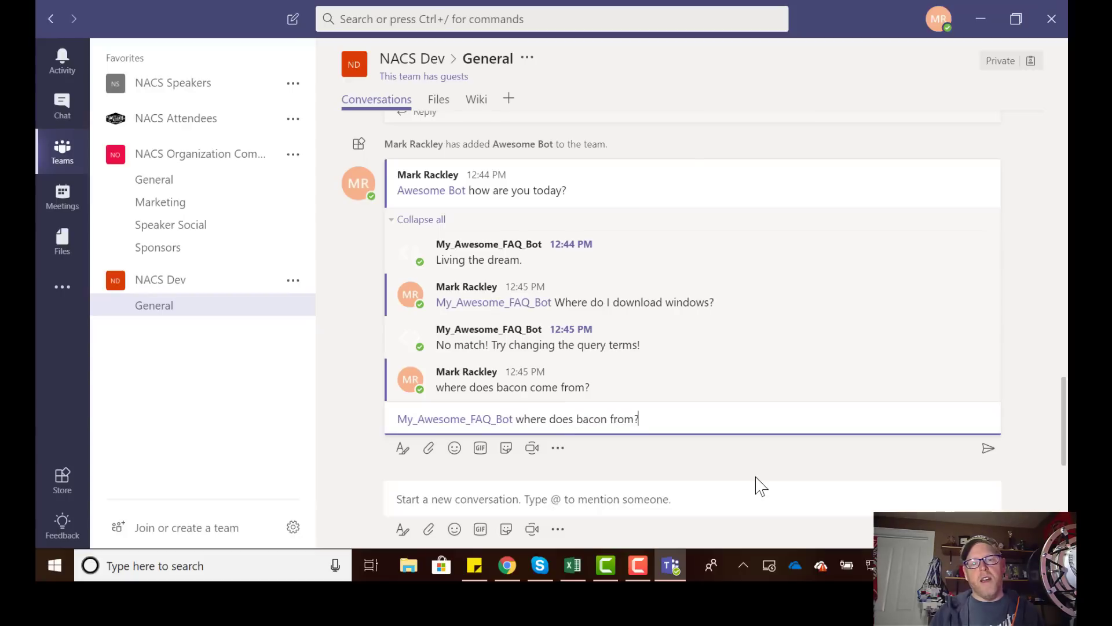
key(Return)
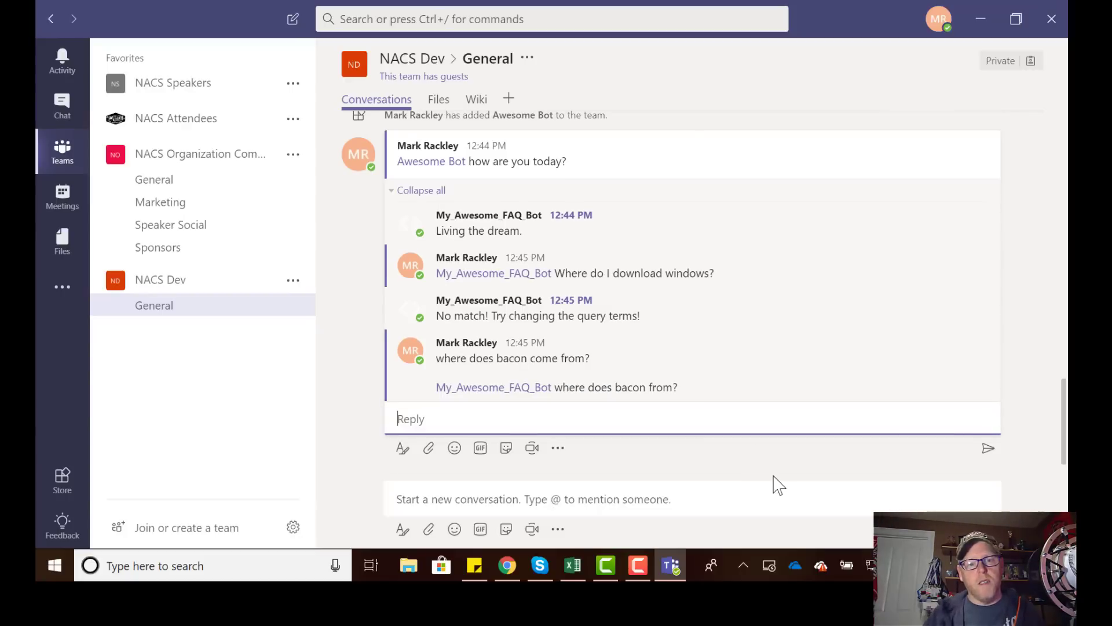
click(492, 388)
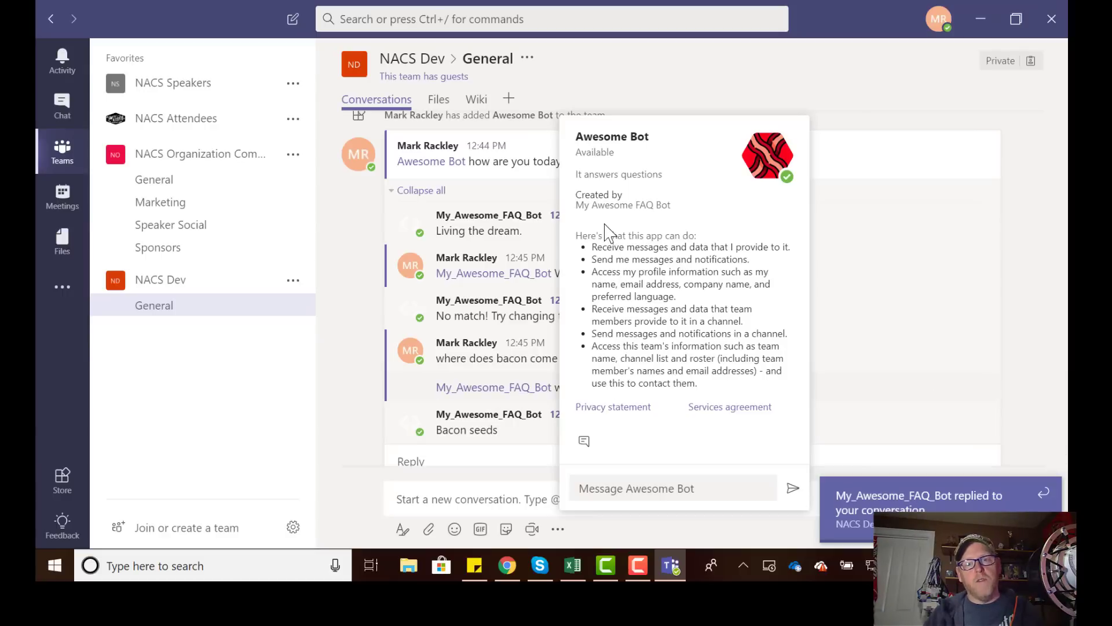
Greet Awesome Bot with 'hi' in a personal chat, then reopen that chat from the apps list.
click(585, 443)
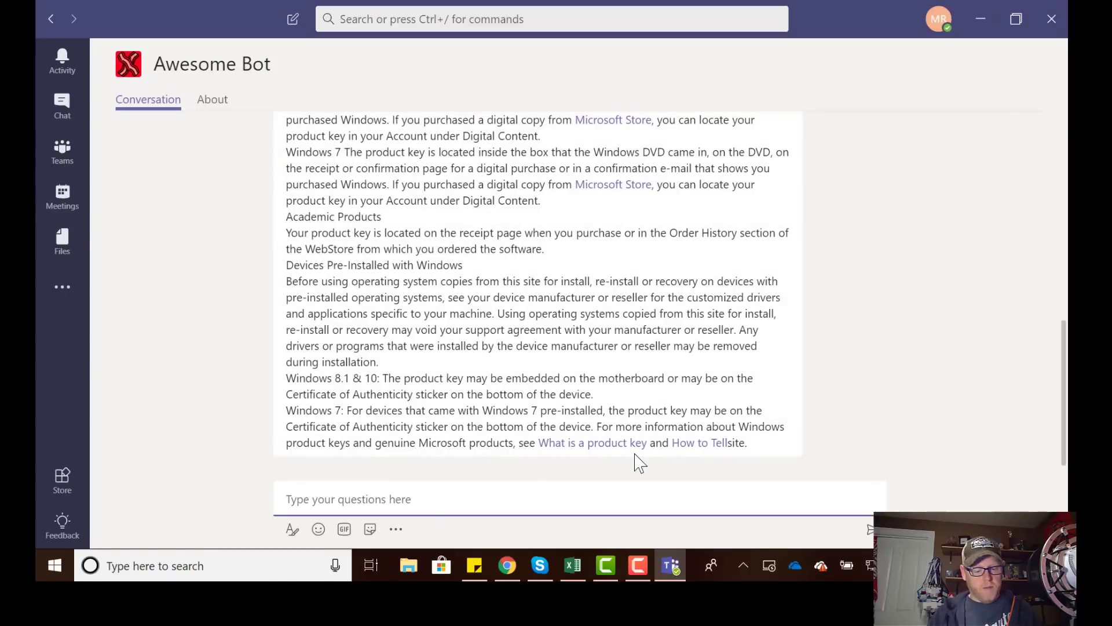
text(hi)
key(Return)
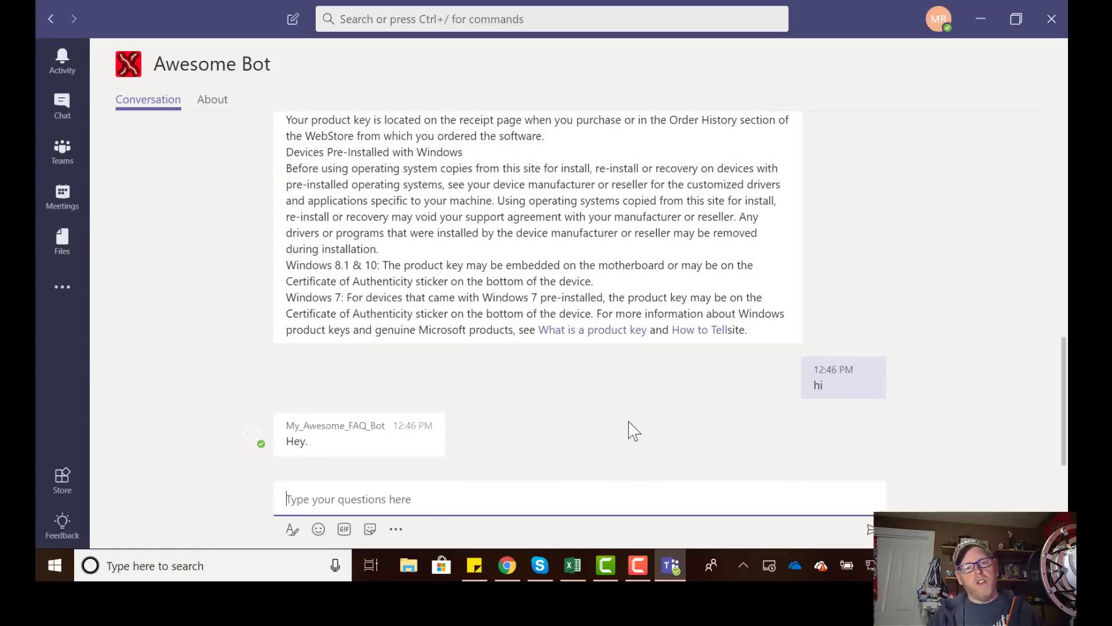
click(63, 291)
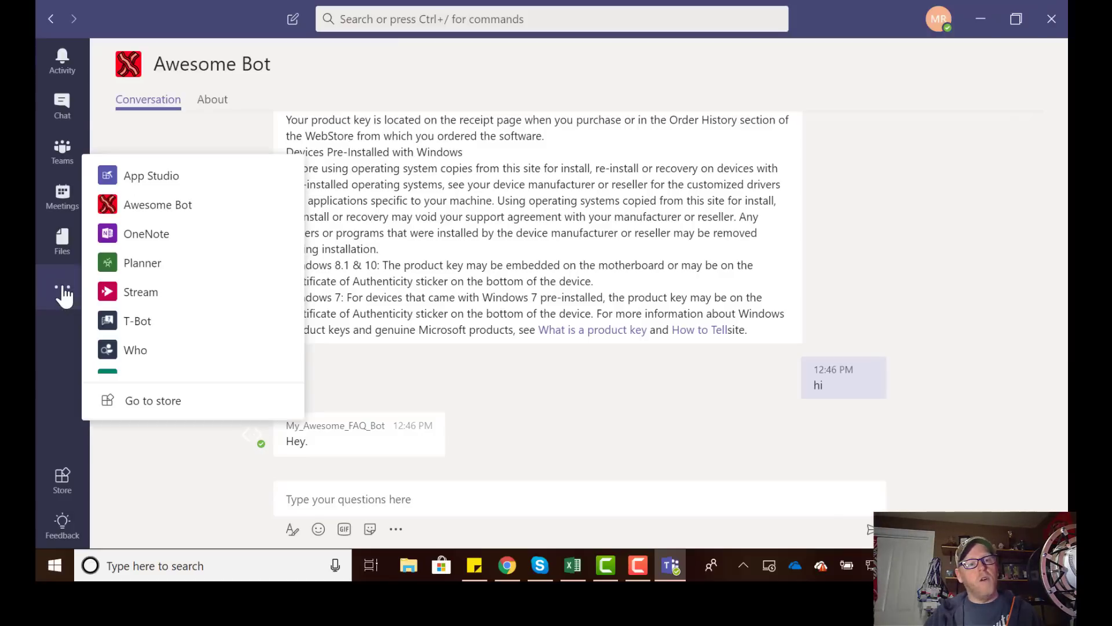
click(147, 209)
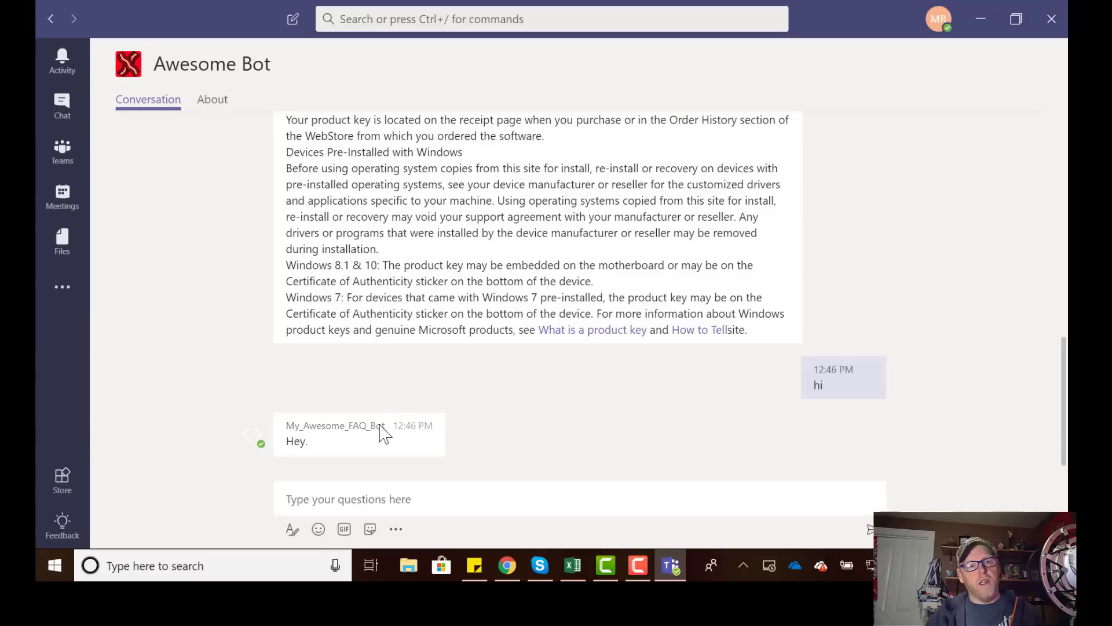